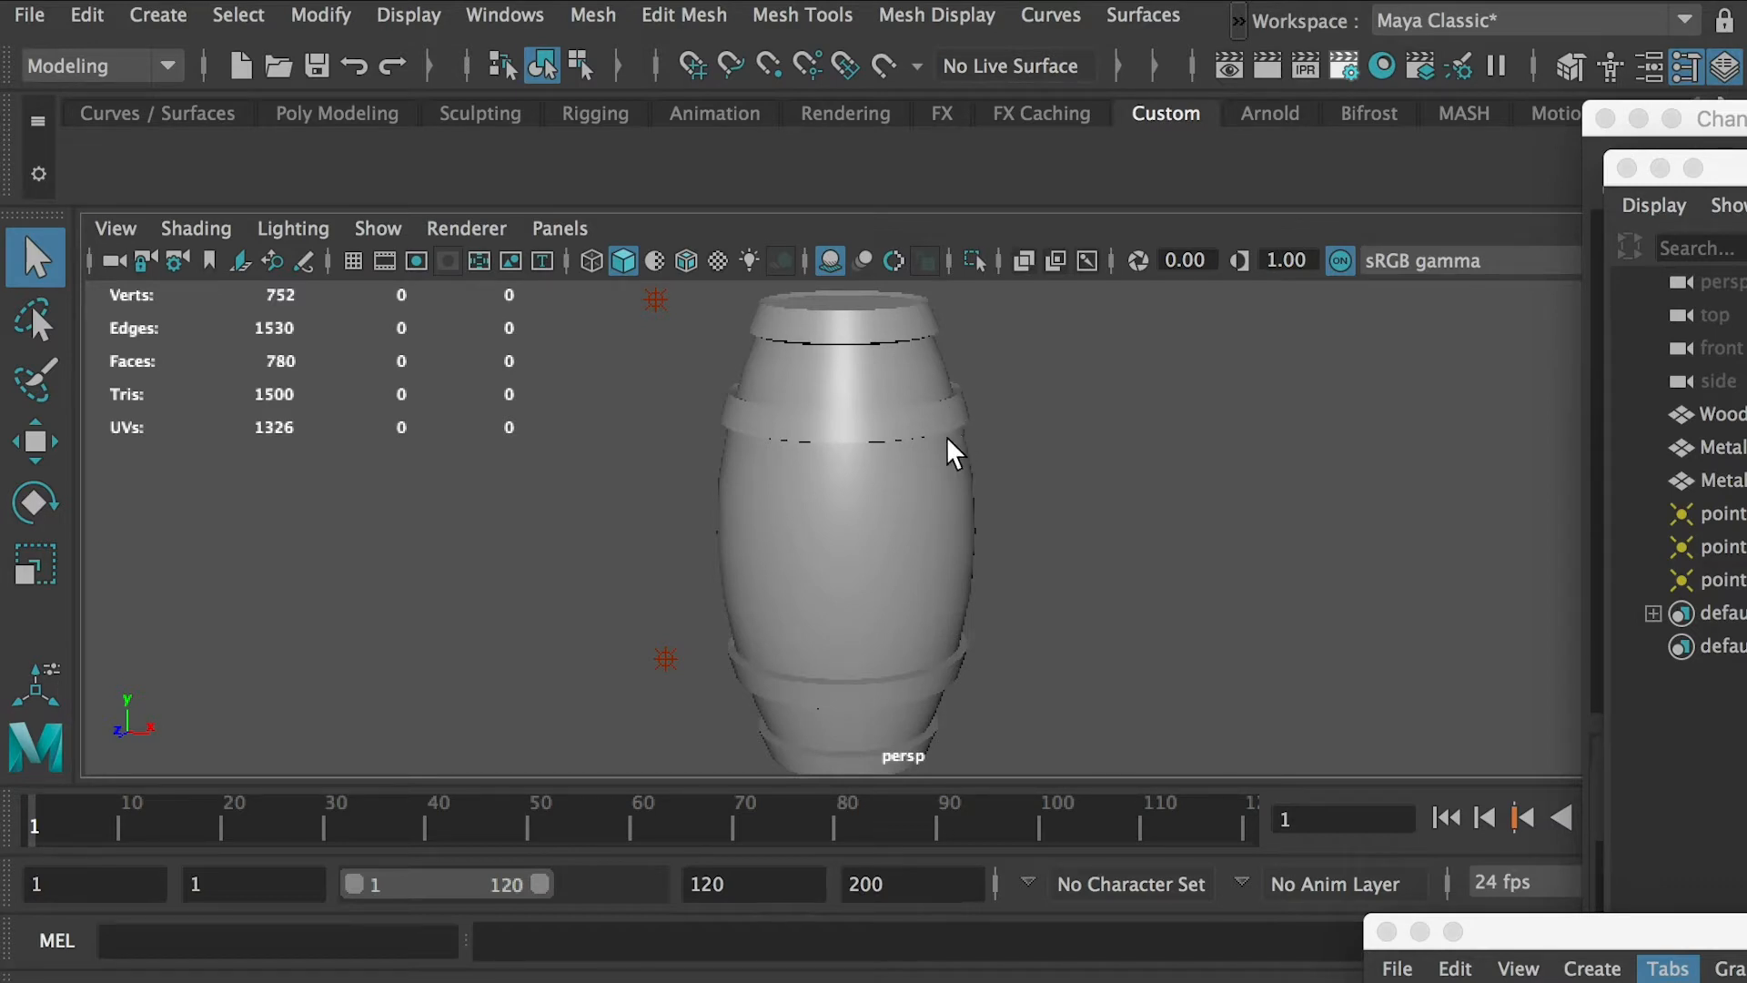
# - Start setting the project and choose the 01Barrel folder inside Desktop/01Maya
pyautogui.click(27, 17)
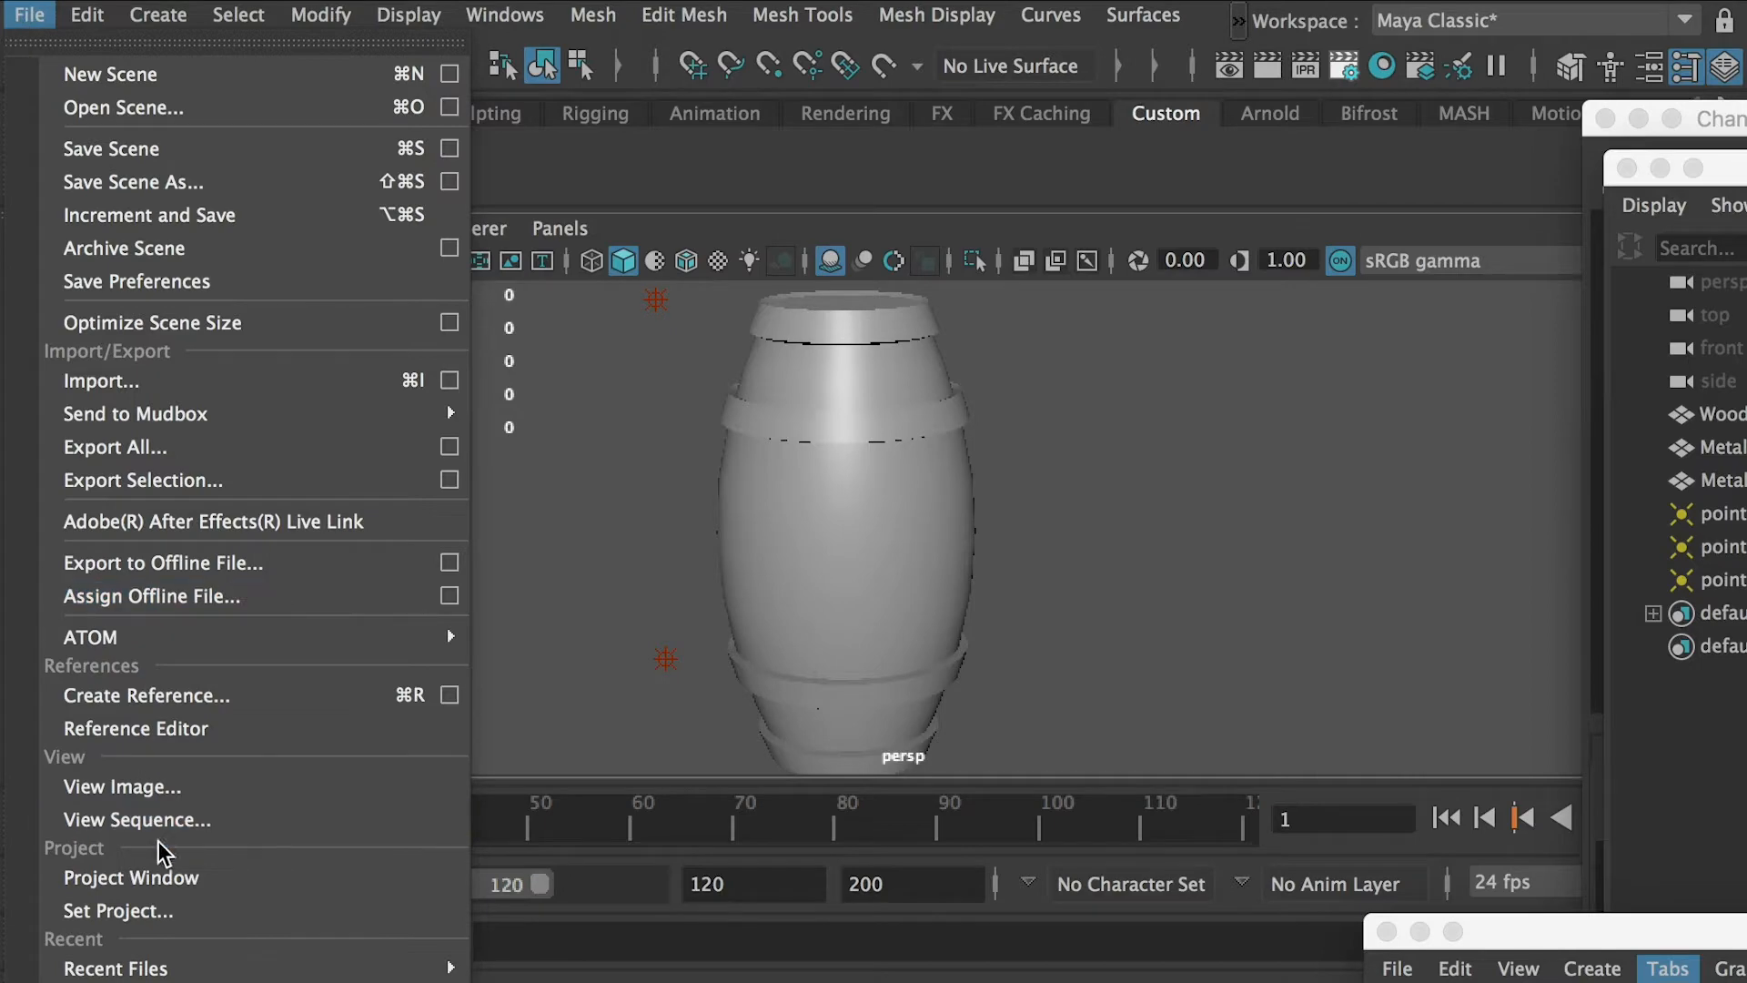
pyautogui.click(177, 911)
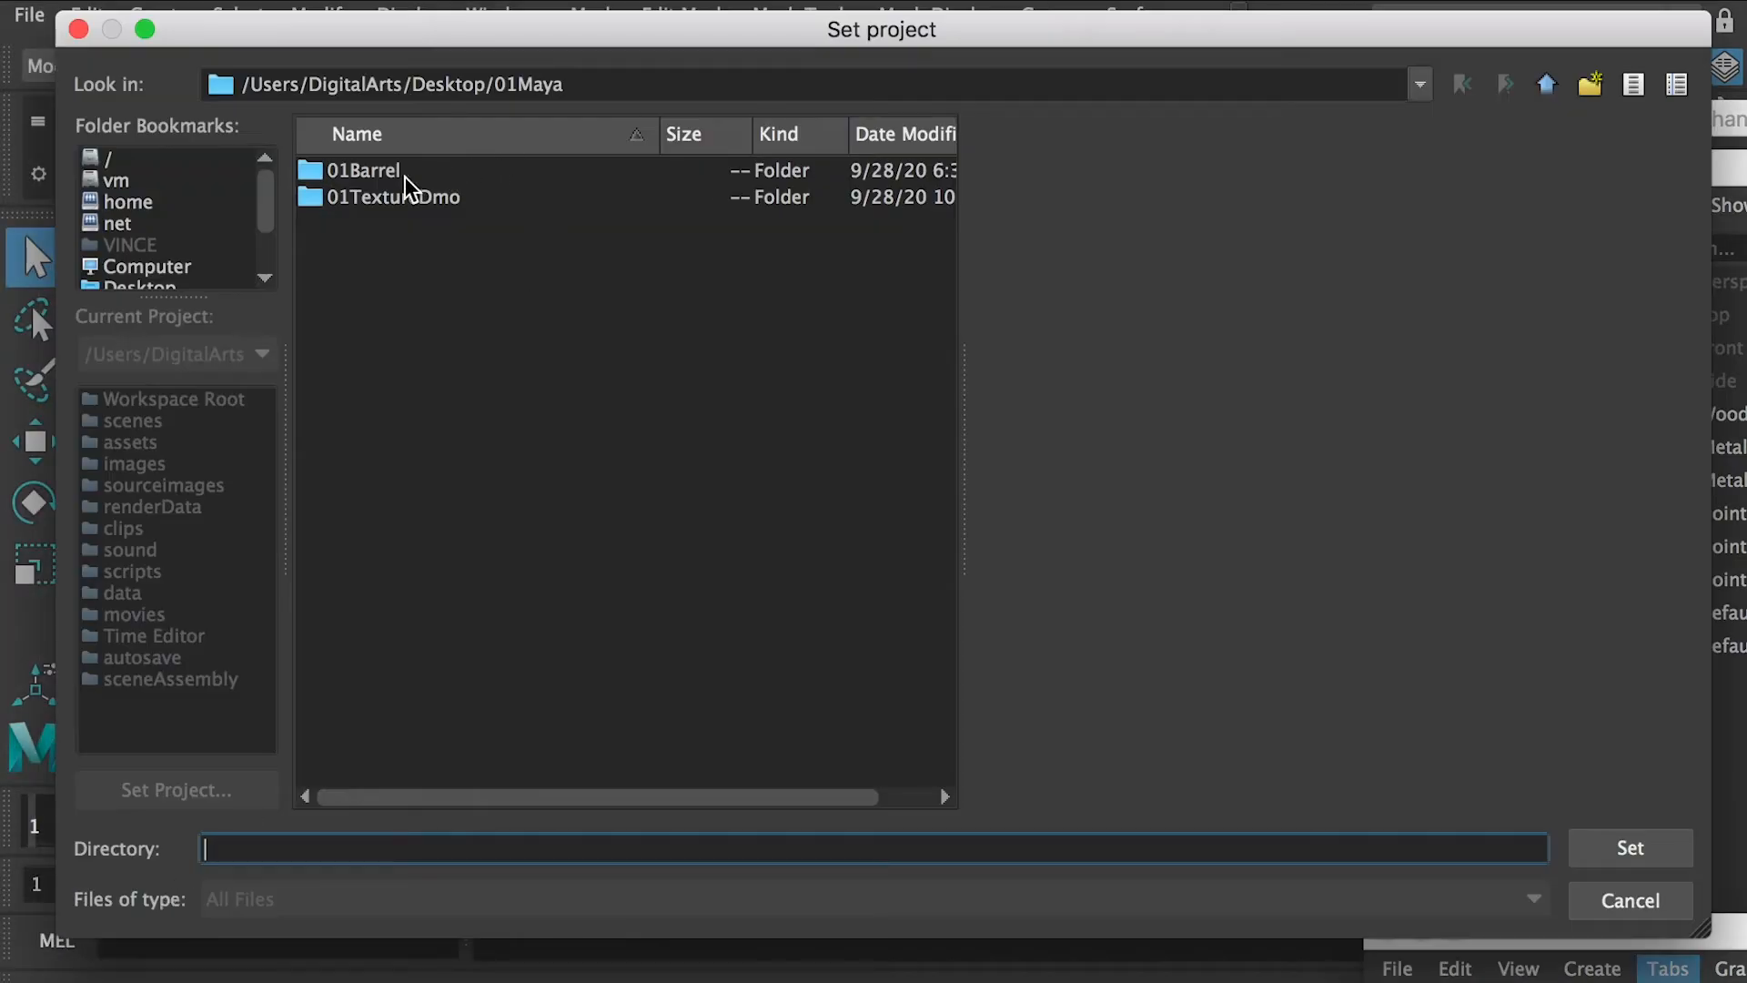
pyautogui.click(368, 171)
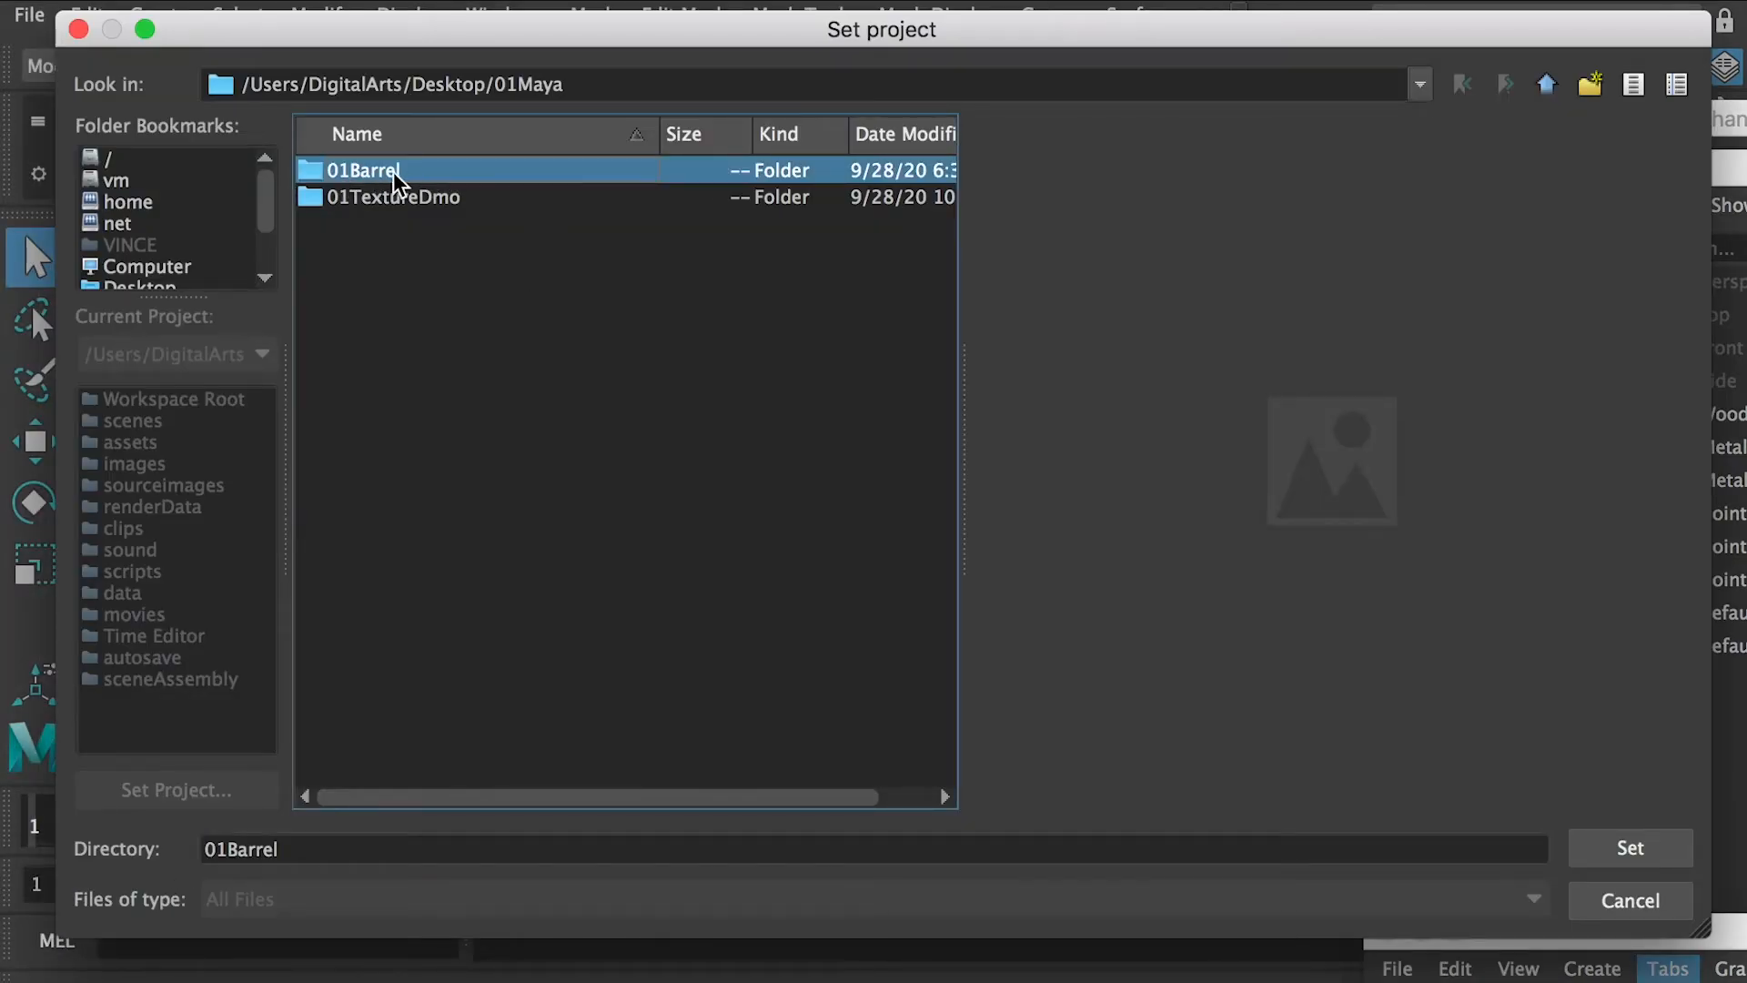
# - Switch to Finder and inspect the contents of the 01Barrel project's sourceimages and scenes folders
pyautogui.press('super+Tab')
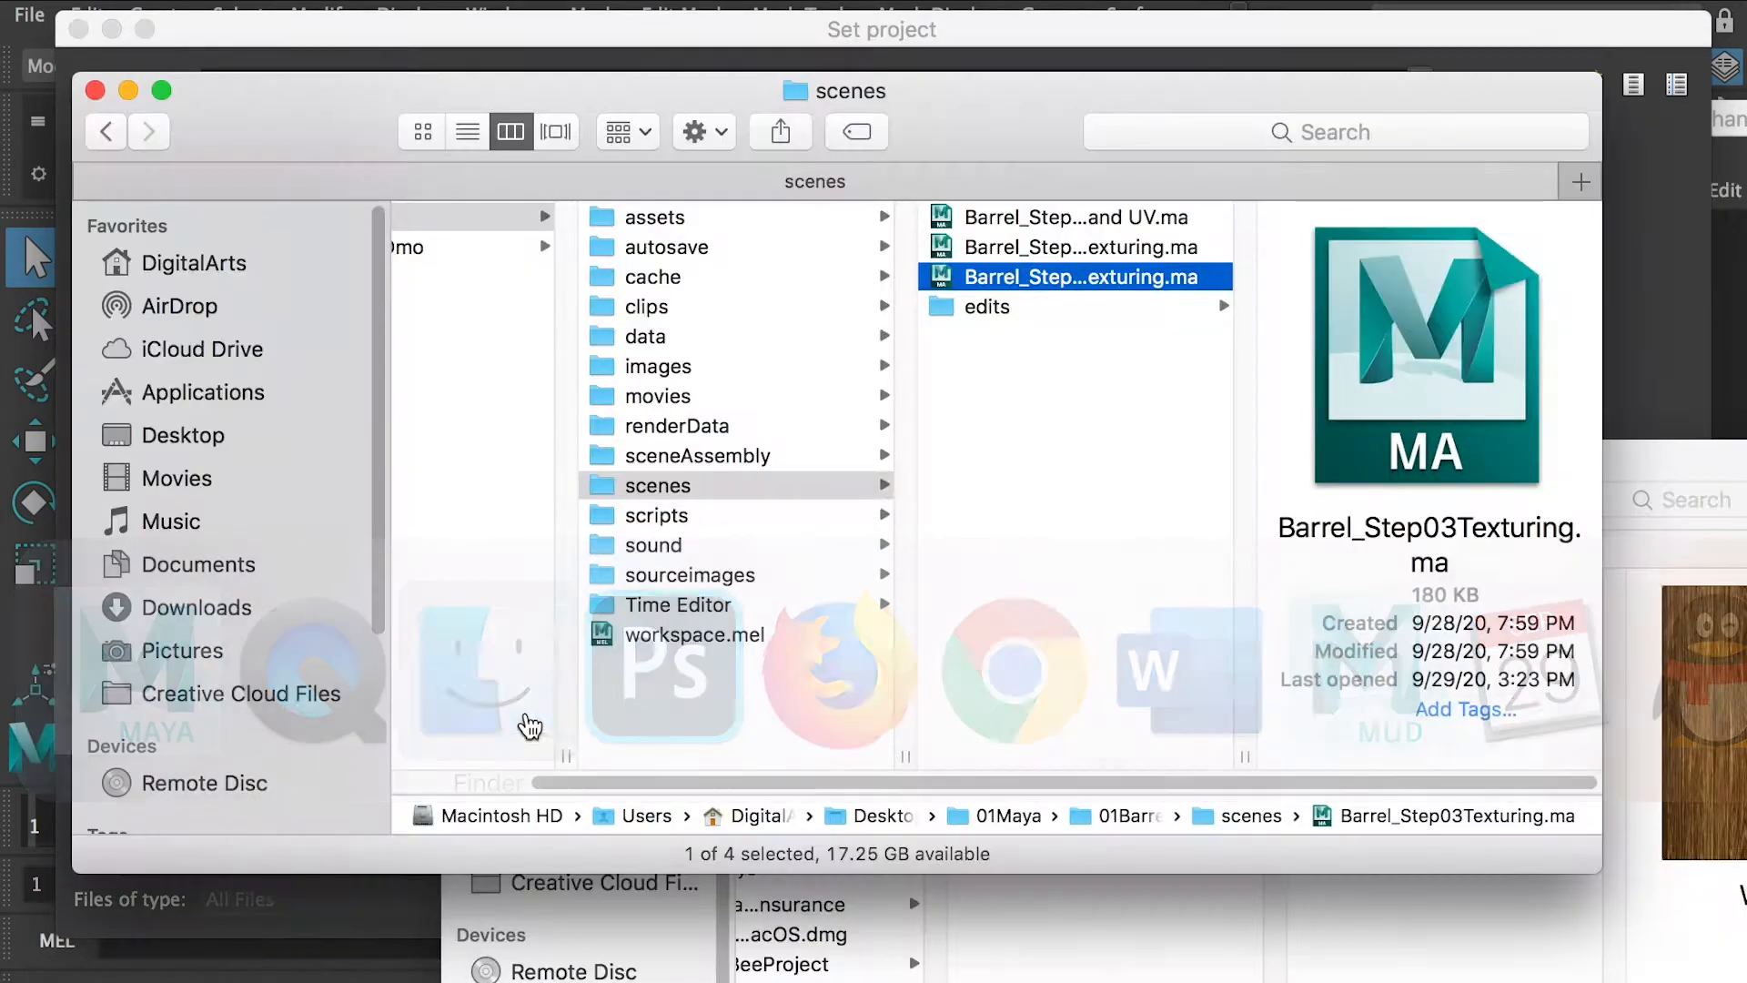
pyautogui.click(525, 329)
pyautogui.click(532, 218)
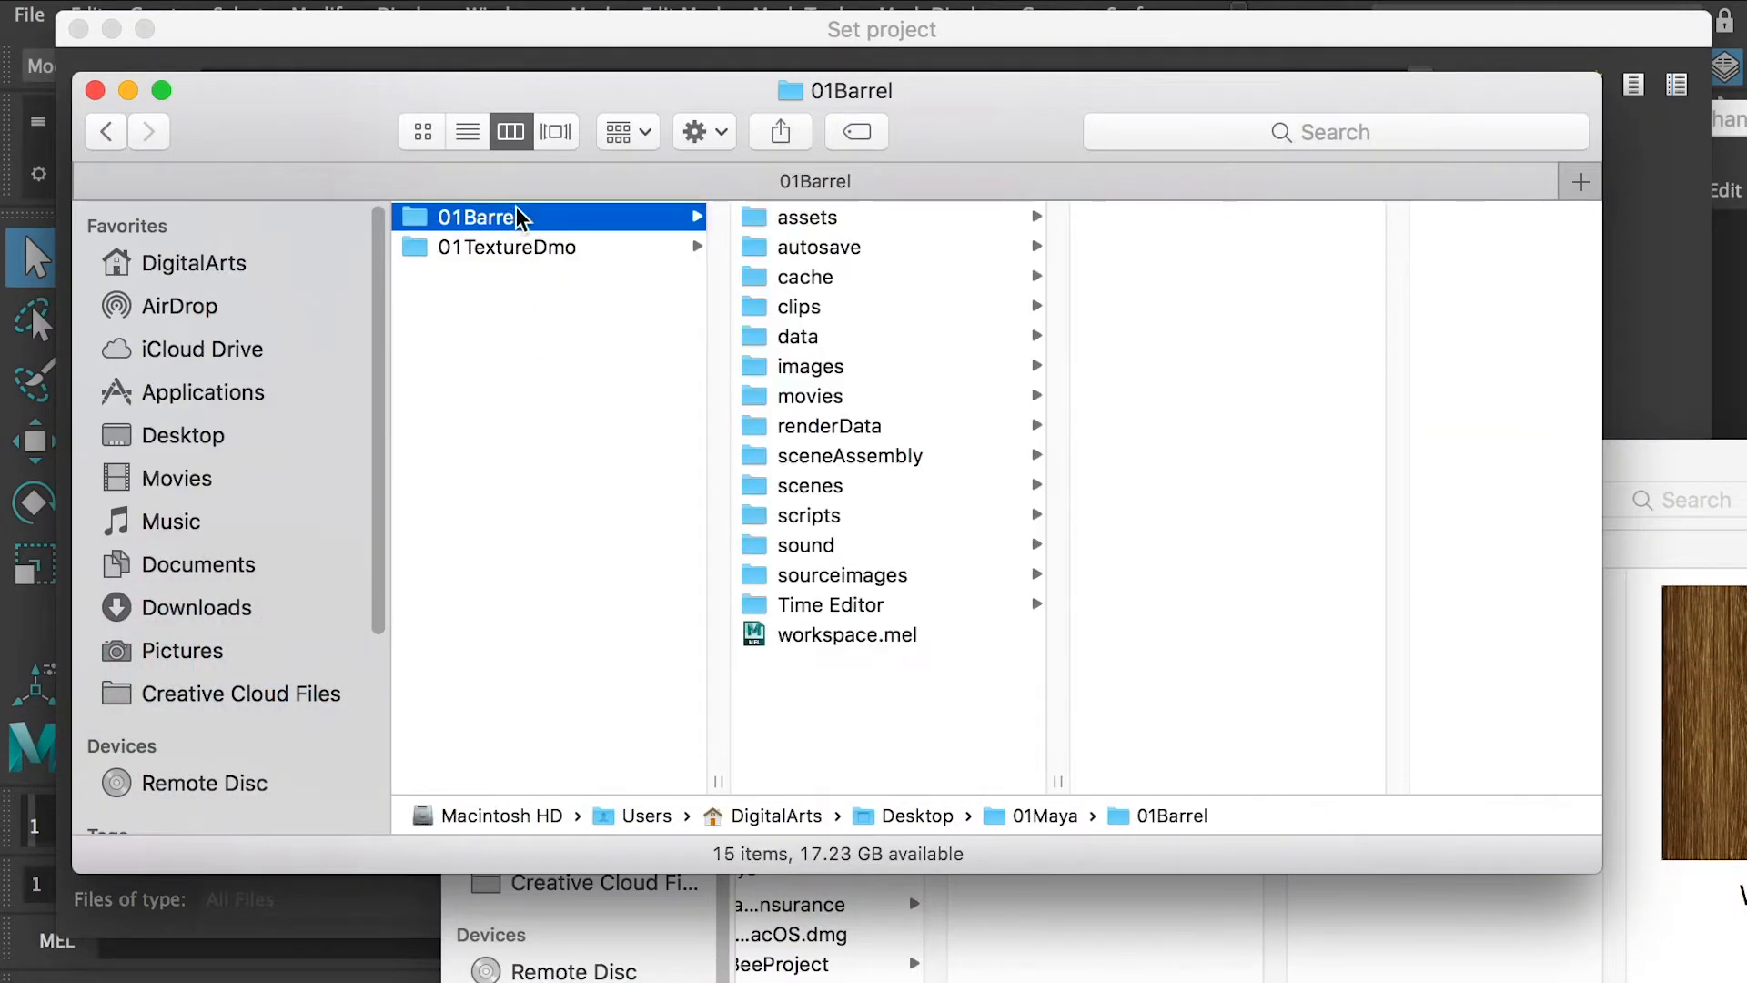
pyautogui.click(837, 577)
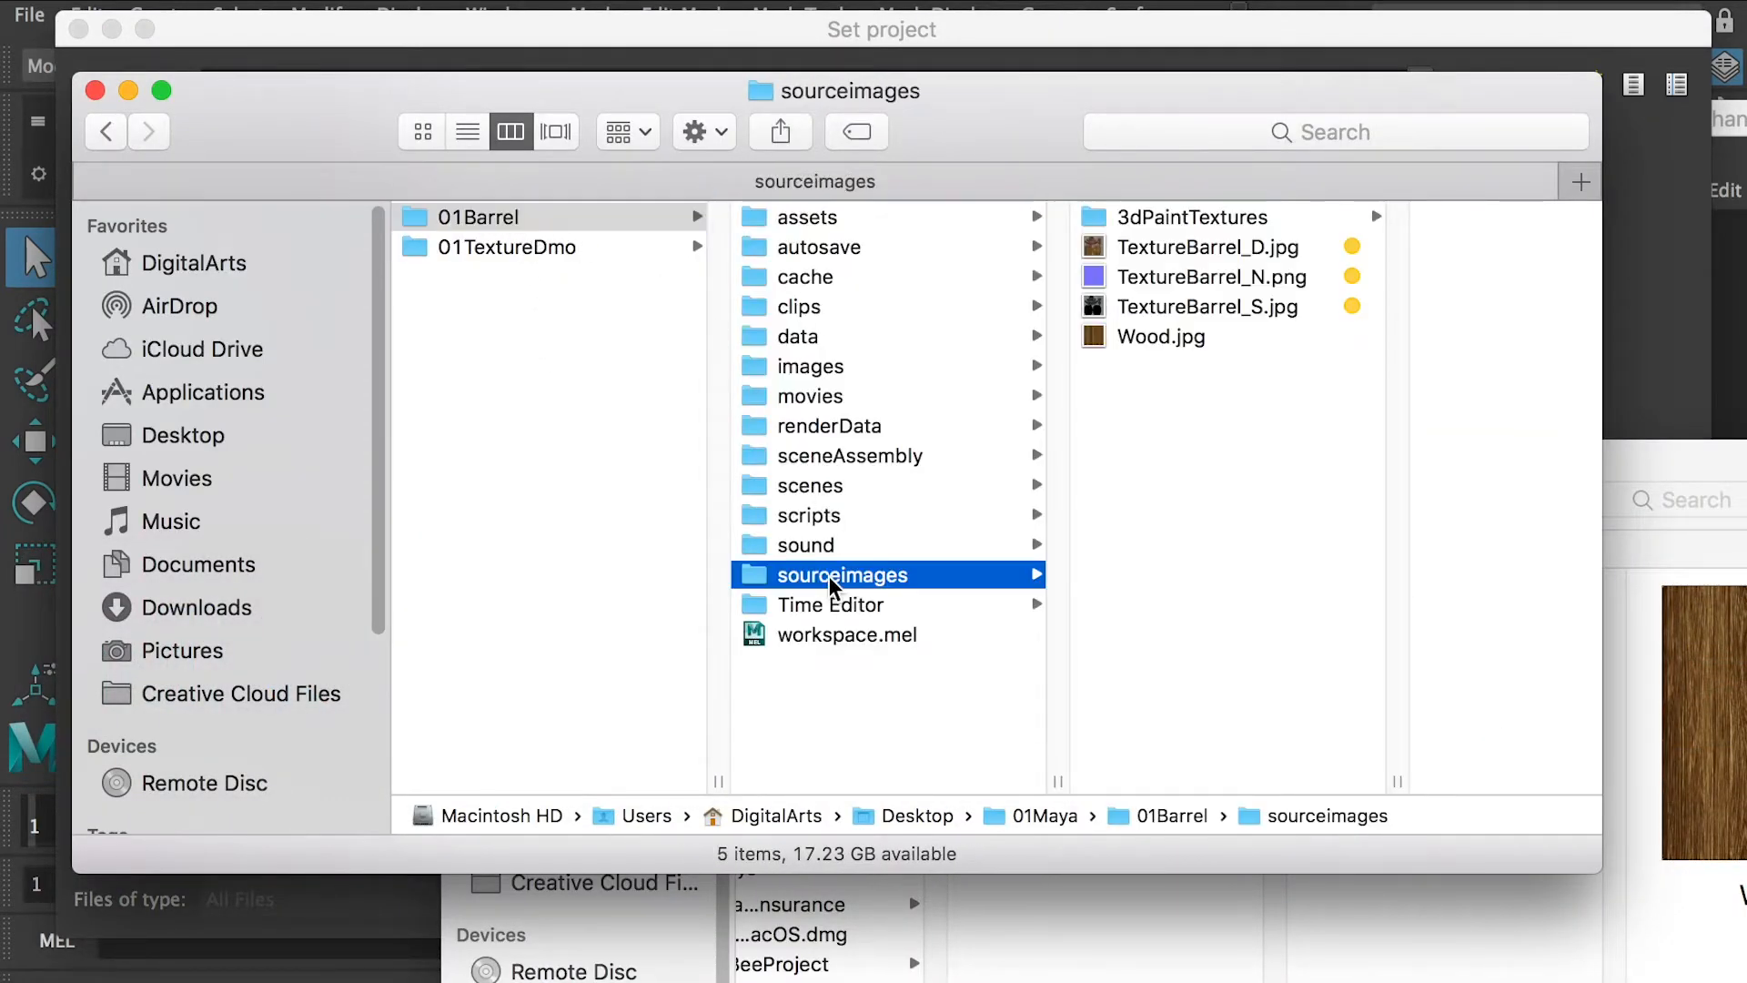
pyautogui.click(828, 491)
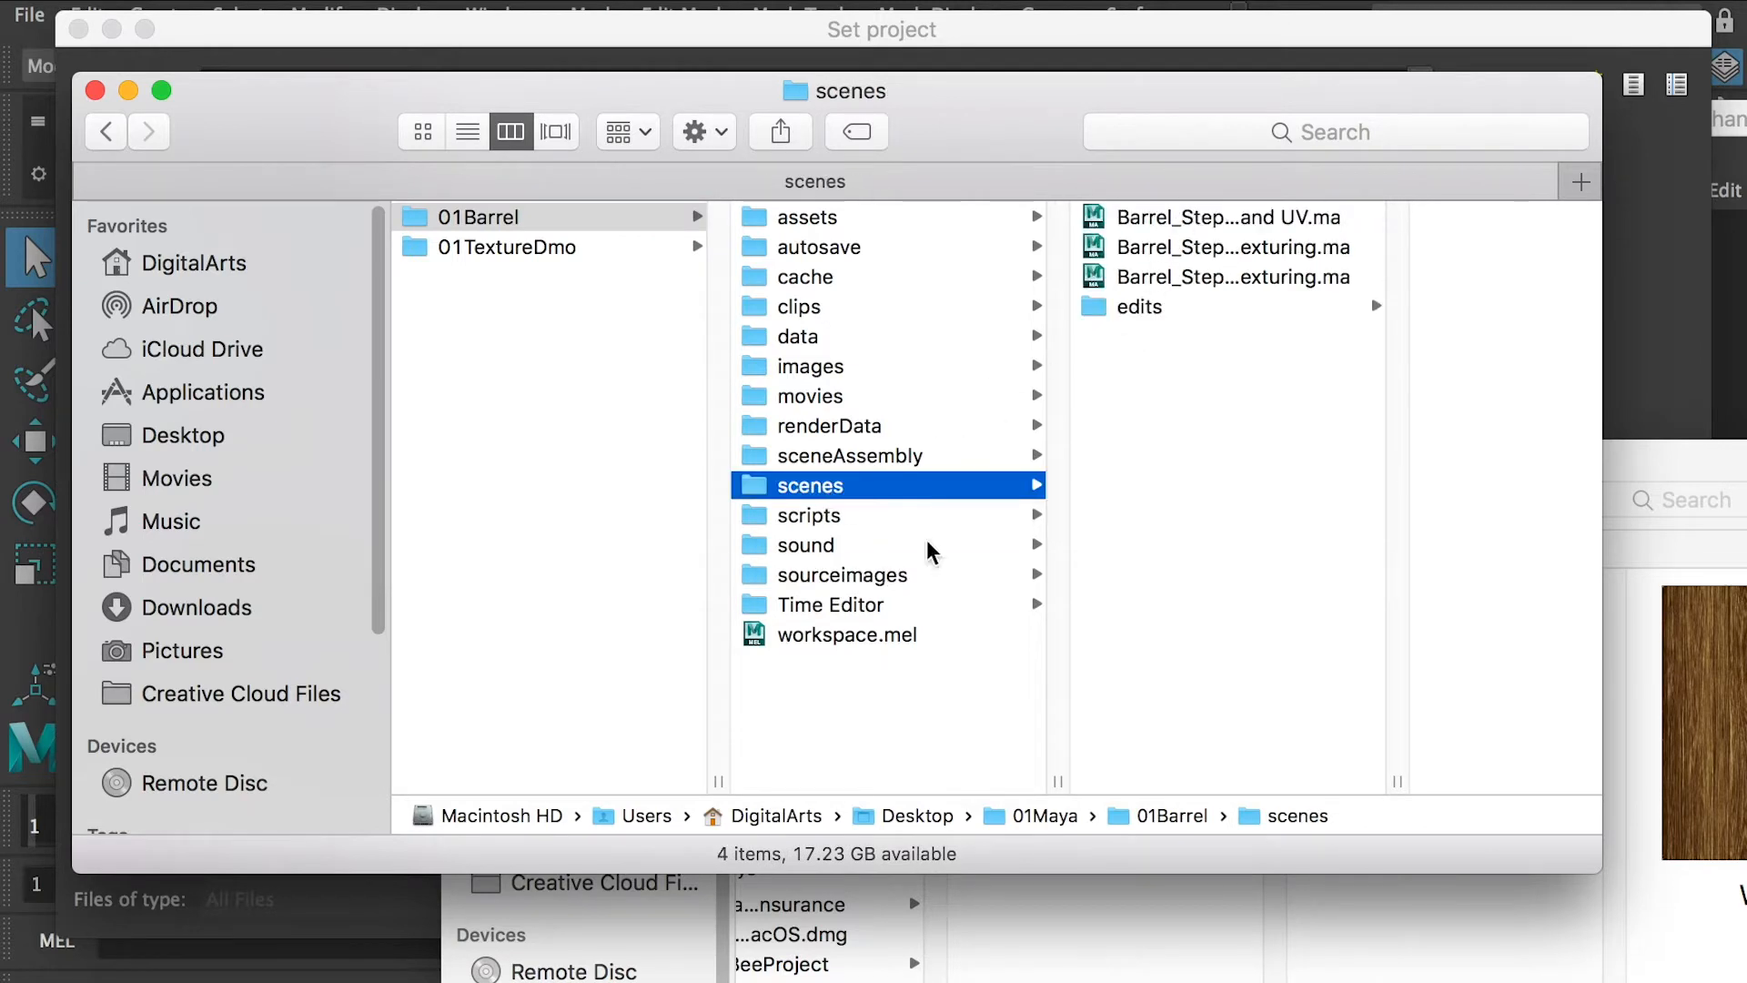
pyautogui.click(861, 575)
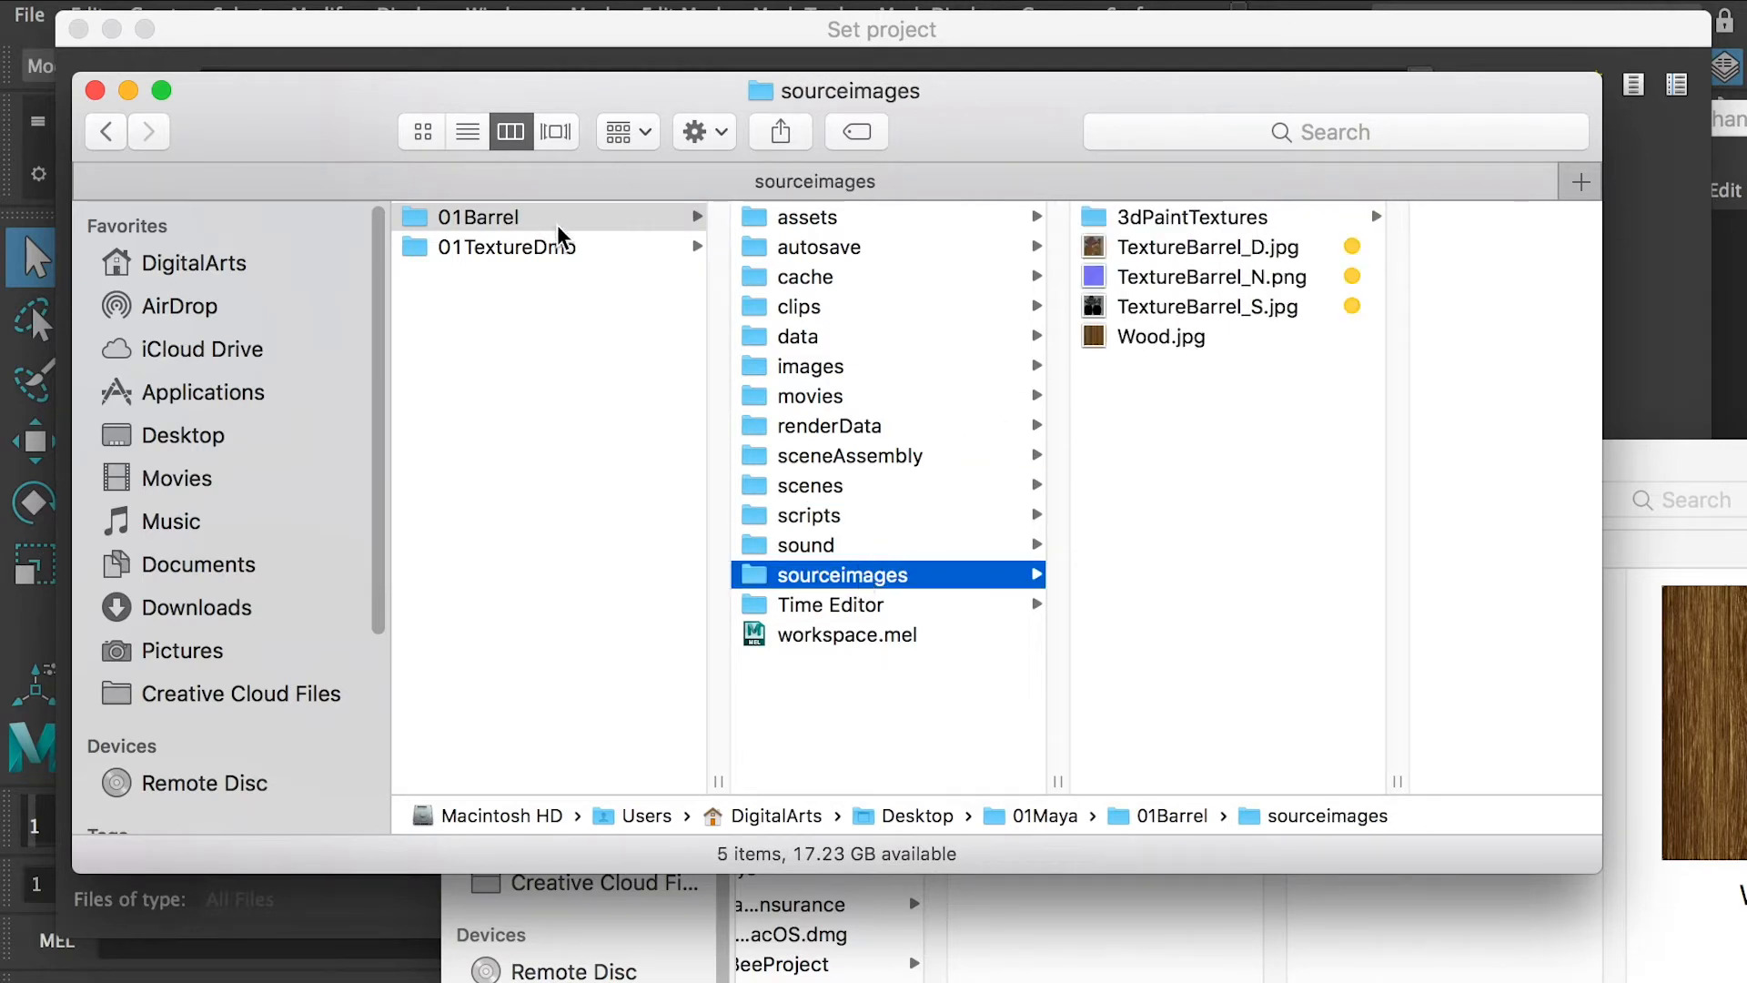
# - Return to Maya and set 01Barrel as the current project
pyautogui.press('super+Tab')
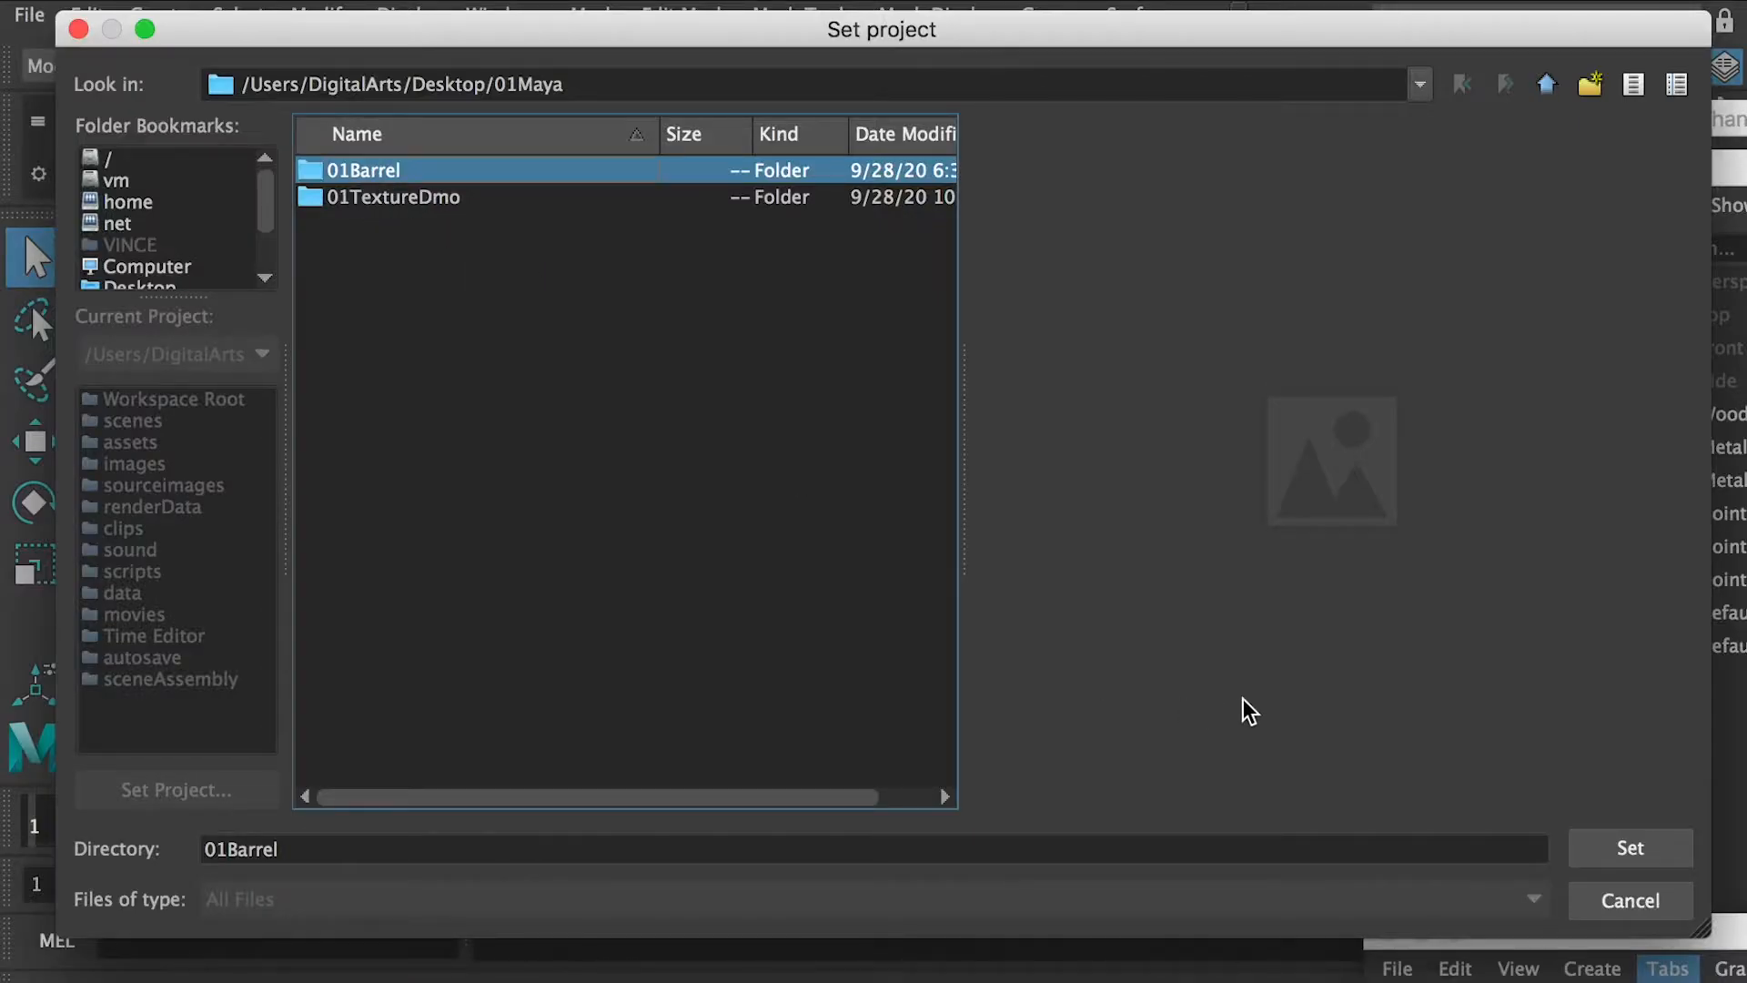
pyautogui.click(1632, 847)
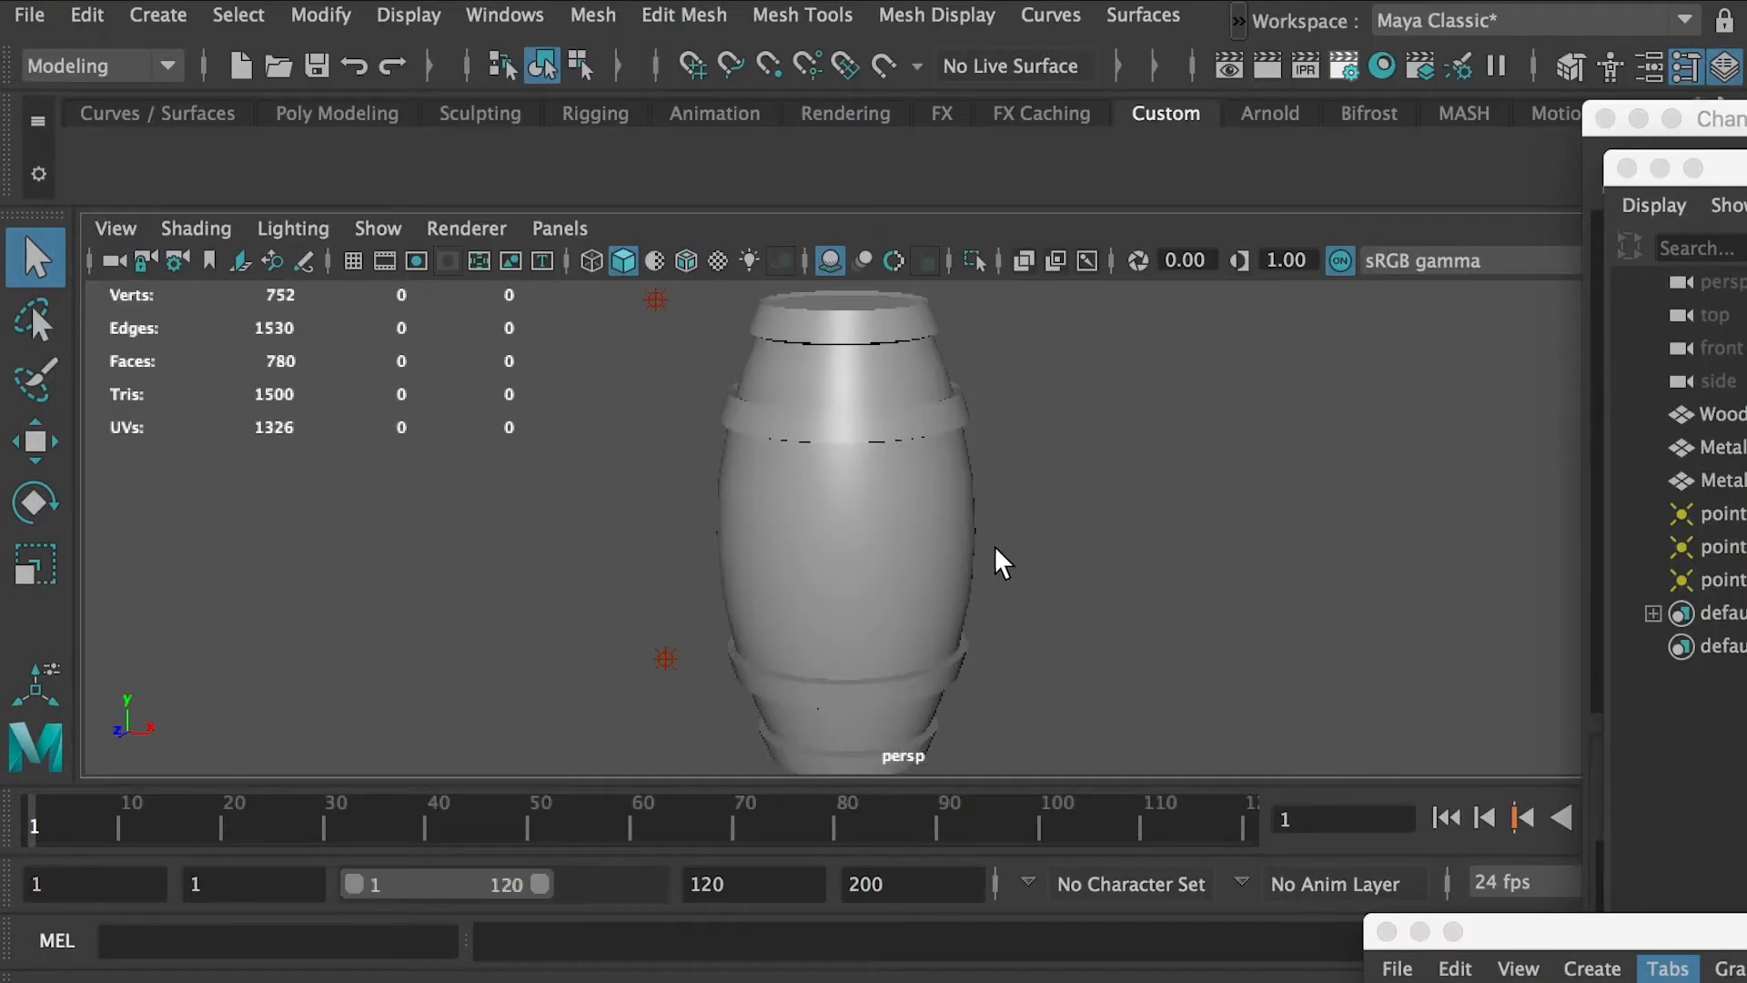
# - Locate Barrel_Step03Texturing.ma in the 01Barrel scenes folder in Finder and return to Maya
pyautogui.press('super+Tab')
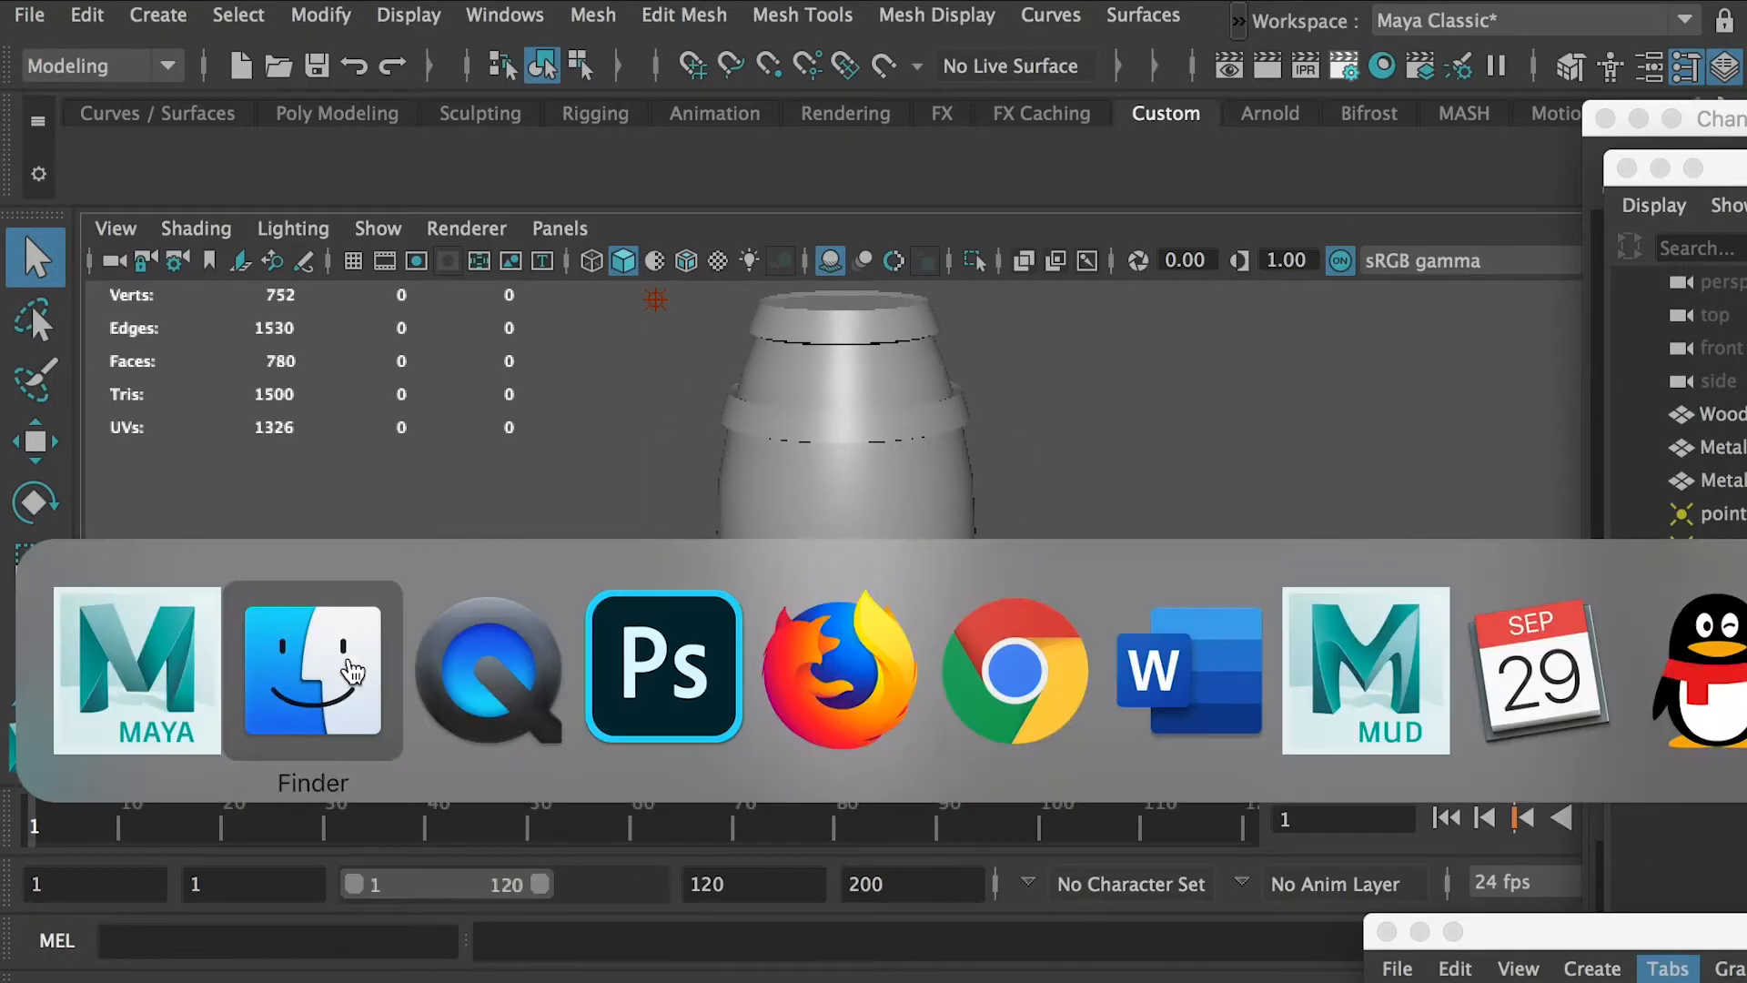
pyautogui.click(854, 490)
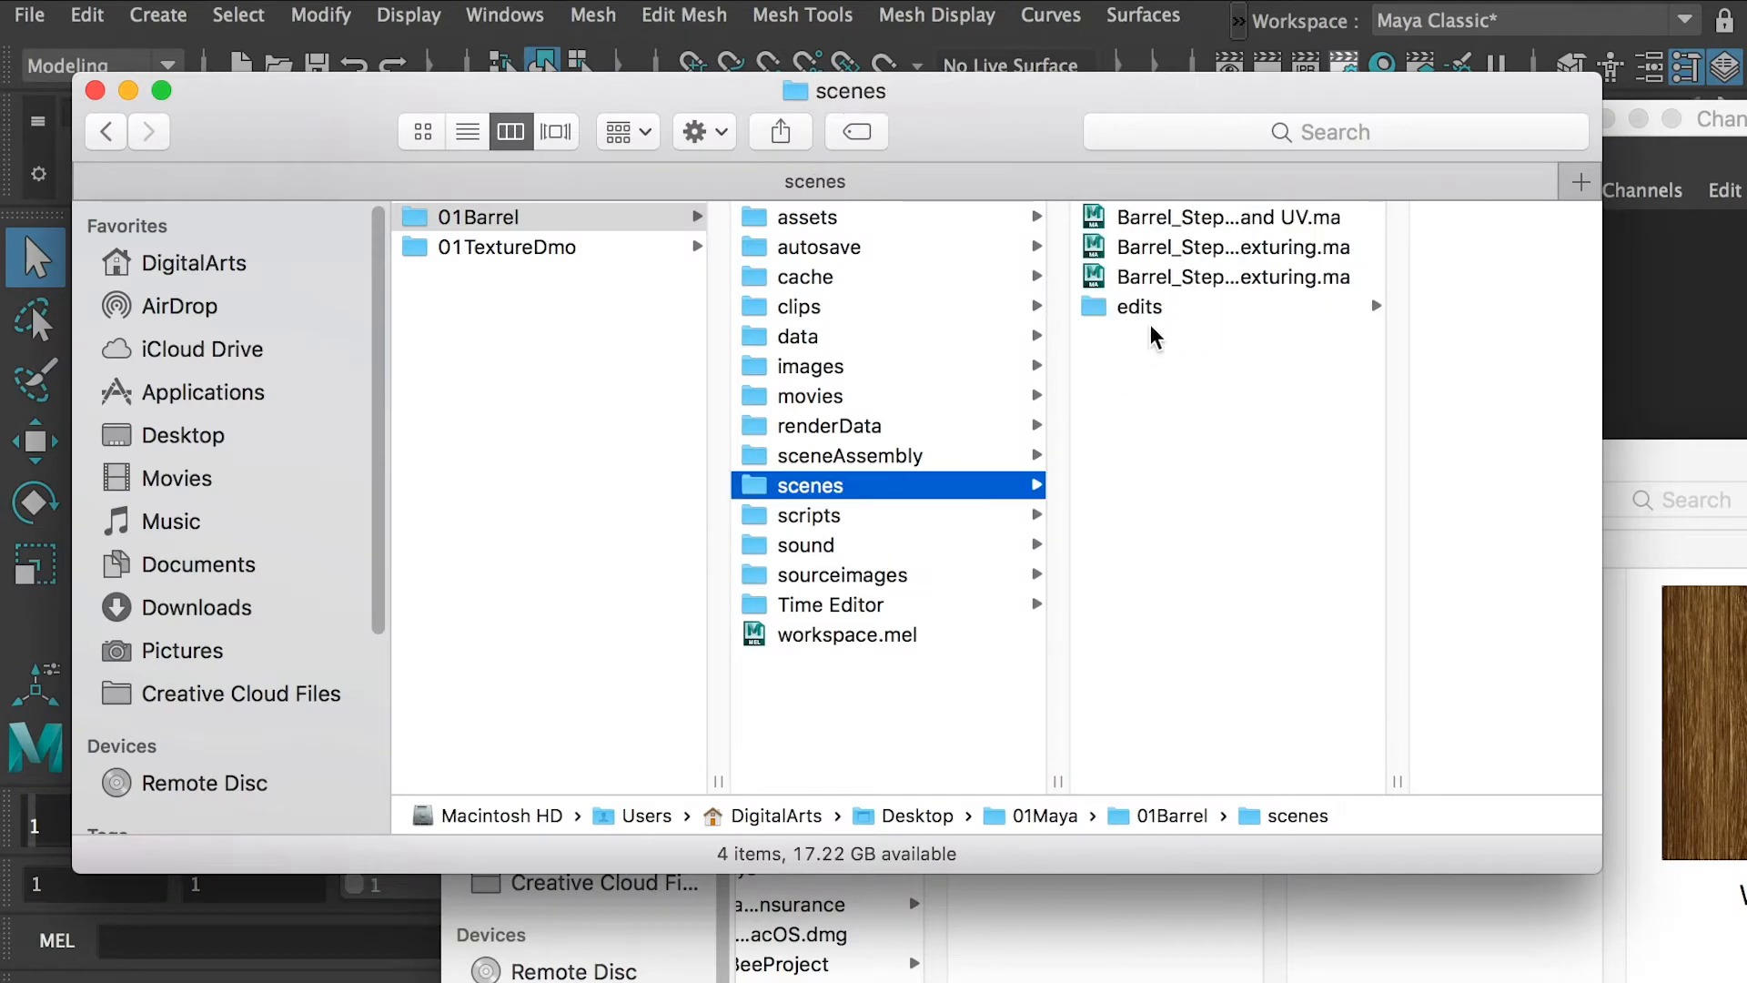
pyautogui.click(1230, 278)
pyautogui.press('super+Tab')
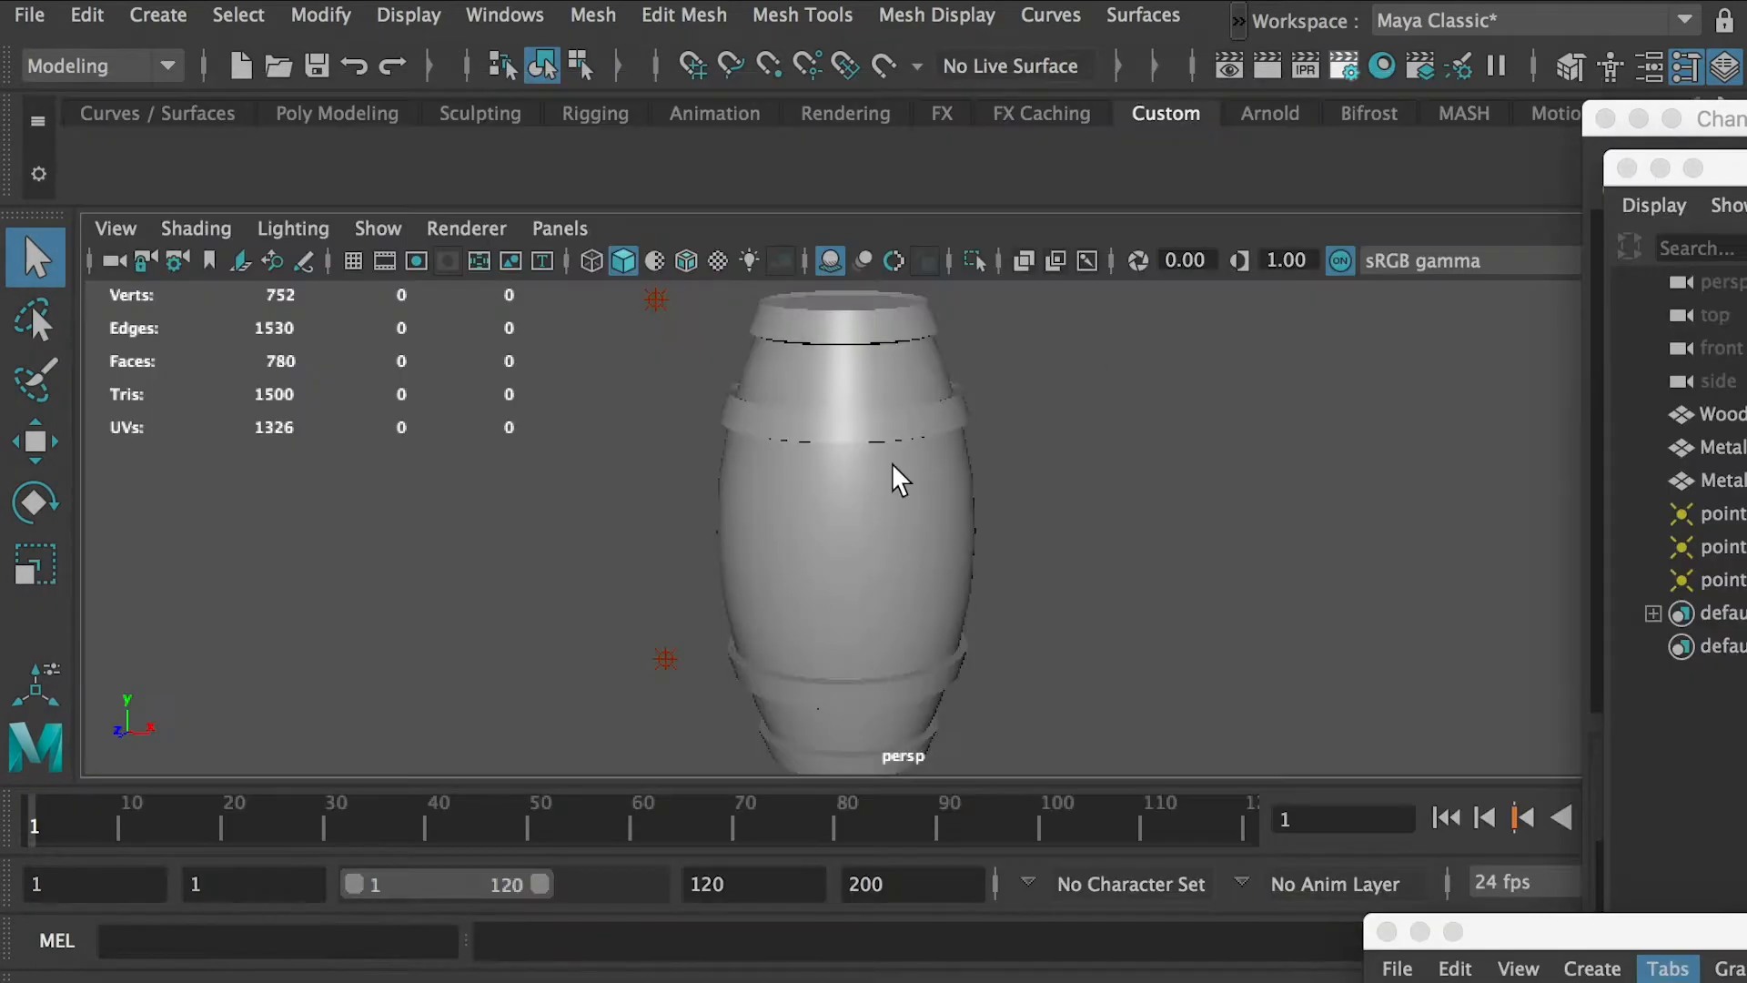
# - Show the barrel with textures and scene lighting, and examine the wood grain around its sides and seam
pyautogui.press('6')
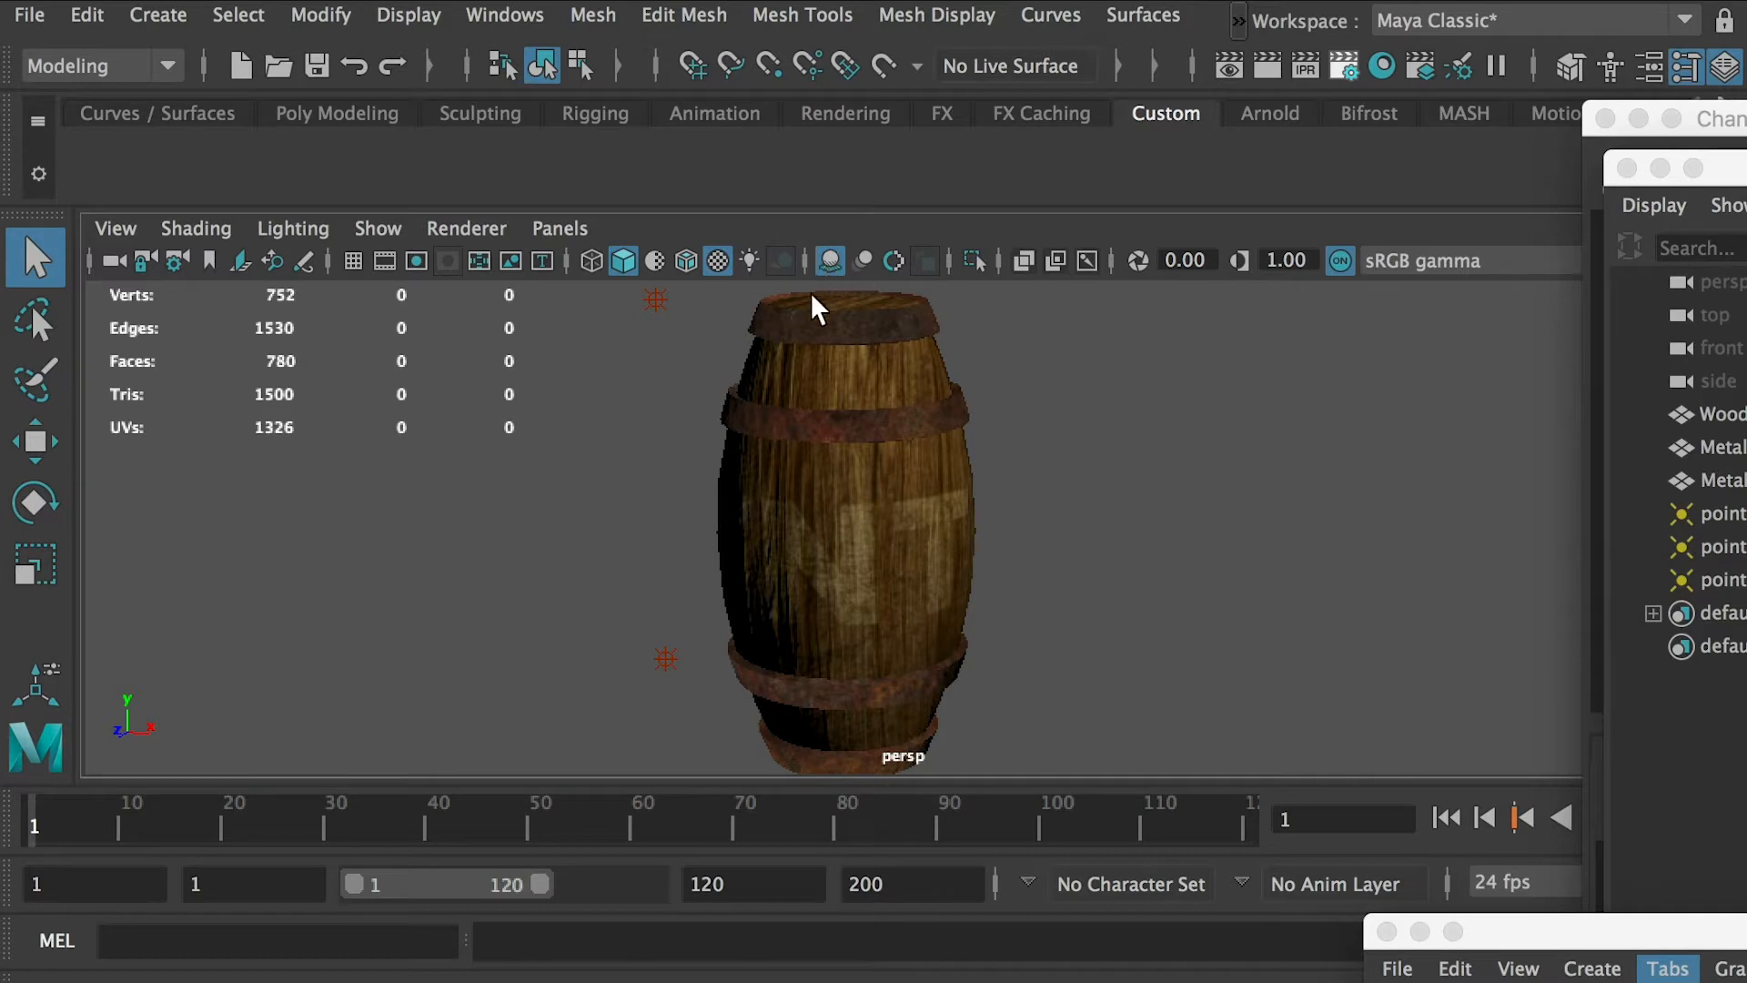
pyautogui.click(748, 260)
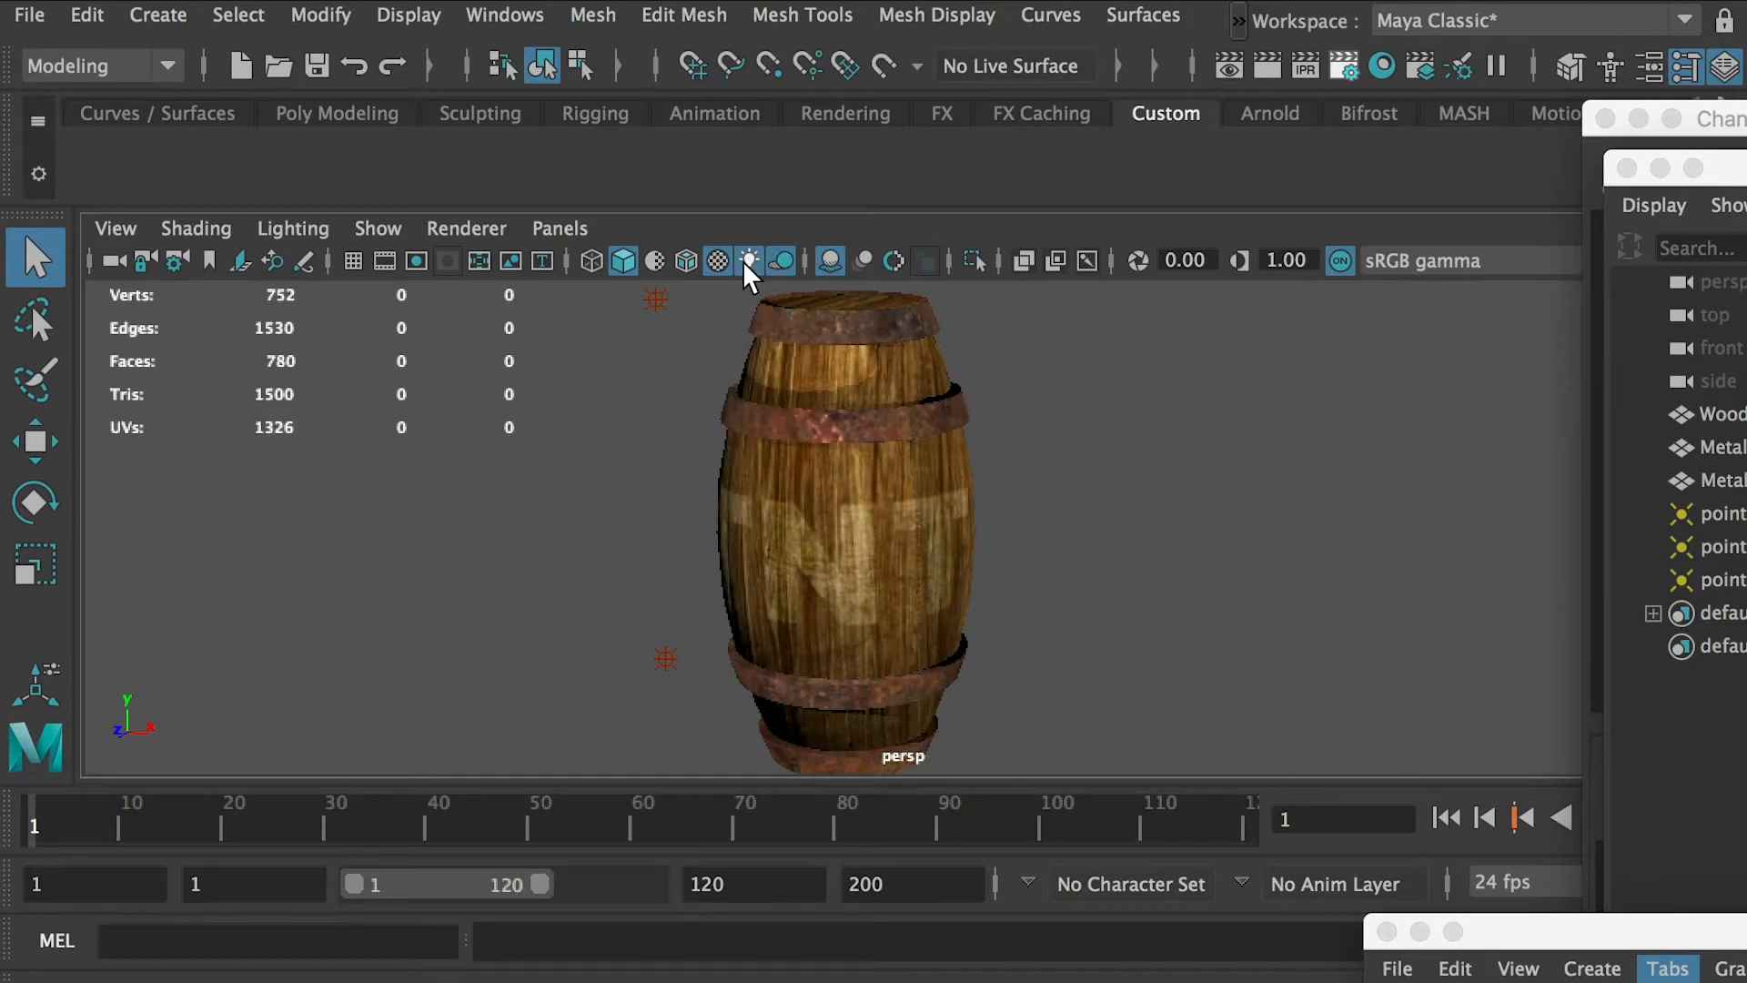
pyautogui.keyDown('alt'); pyautogui.moveTo(1039, 456); pyautogui.dragTo(837, 432); pyautogui.keyUp('alt')
pyautogui.keyDown('alt'); pyautogui.moveTo(863, 484); pyautogui.dragTo(868, 503, button='middle'); pyautogui.keyUp('alt')
pyautogui.keyDown('alt'); pyautogui.moveTo(868, 503); pyautogui.dragTo(896, 516, button='right'); pyautogui.keyUp('alt')
pyautogui.keyDown('alt'); pyautogui.moveTo(896, 516); pyautogui.dragTo(763, 300); pyautogui.keyUp('alt')
pyautogui.keyDown('alt'); pyautogui.moveTo(819, 449); pyautogui.dragTo(982, 425); pyautogui.keyUp('alt')
pyautogui.moveTo(826, 386)
pyautogui.keyDown('alt'); pyautogui.mouseDown()
pyautogui.moveTo(819, 500)
pyautogui.moveTo(806, 368)
pyautogui.mouseUp(); pyautogui.keyUp('alt')
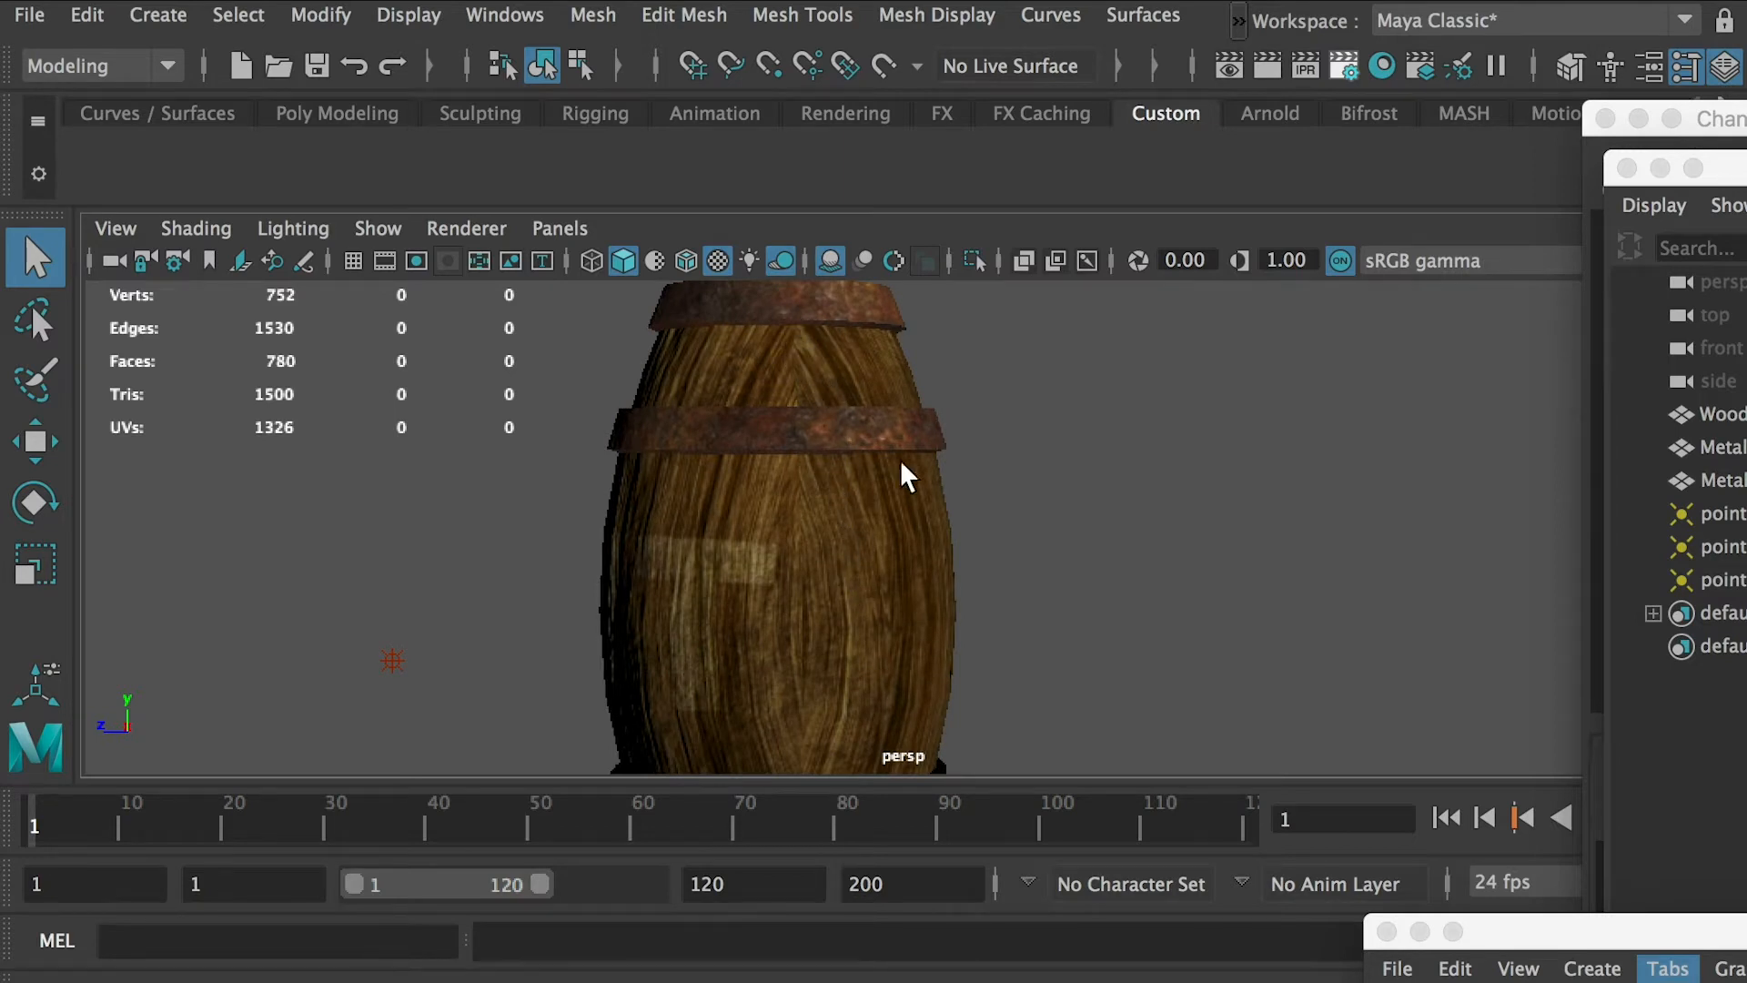
pyautogui.keyDown('alt'); pyautogui.moveTo(1001, 527); pyautogui.dragTo(991, 488); pyautogui.keyUp('alt')
# - Open the wooden body's UVs in the UV Editor and compare them with TextureBarrel.psd in Photoshop, hiding Layer 2
pyautogui.click(806, 313)
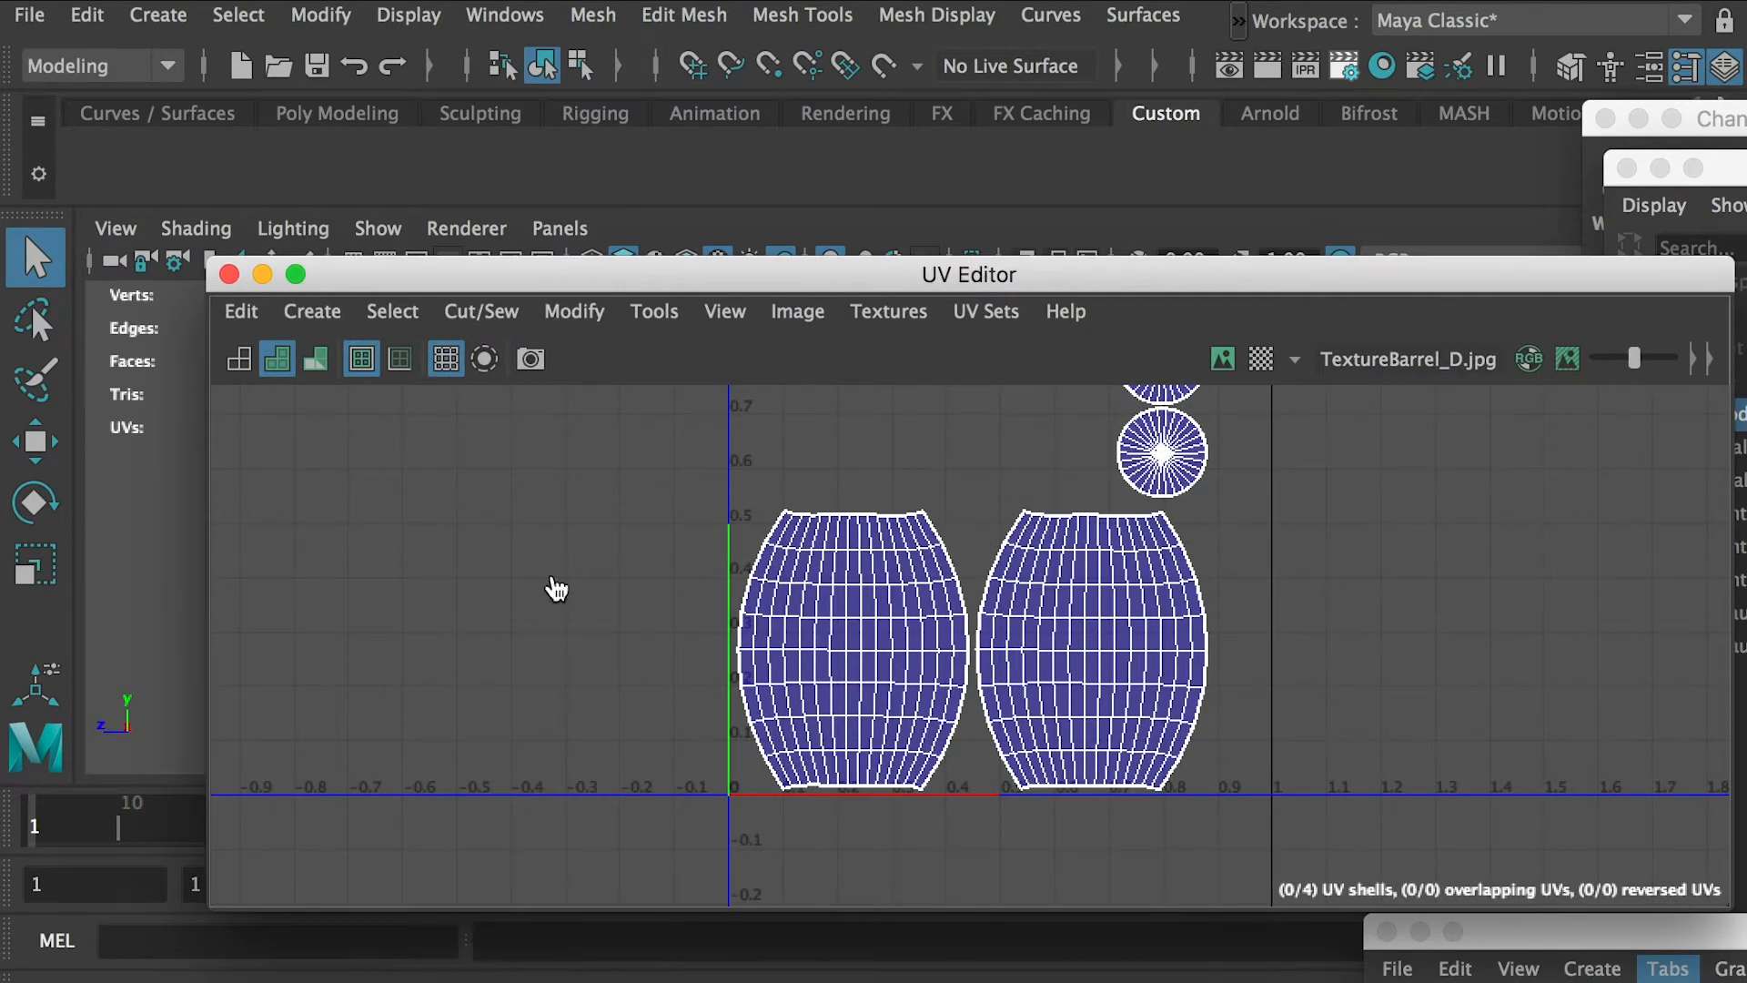
pyautogui.press('super+Tab')
pyautogui.press('super+Tab')
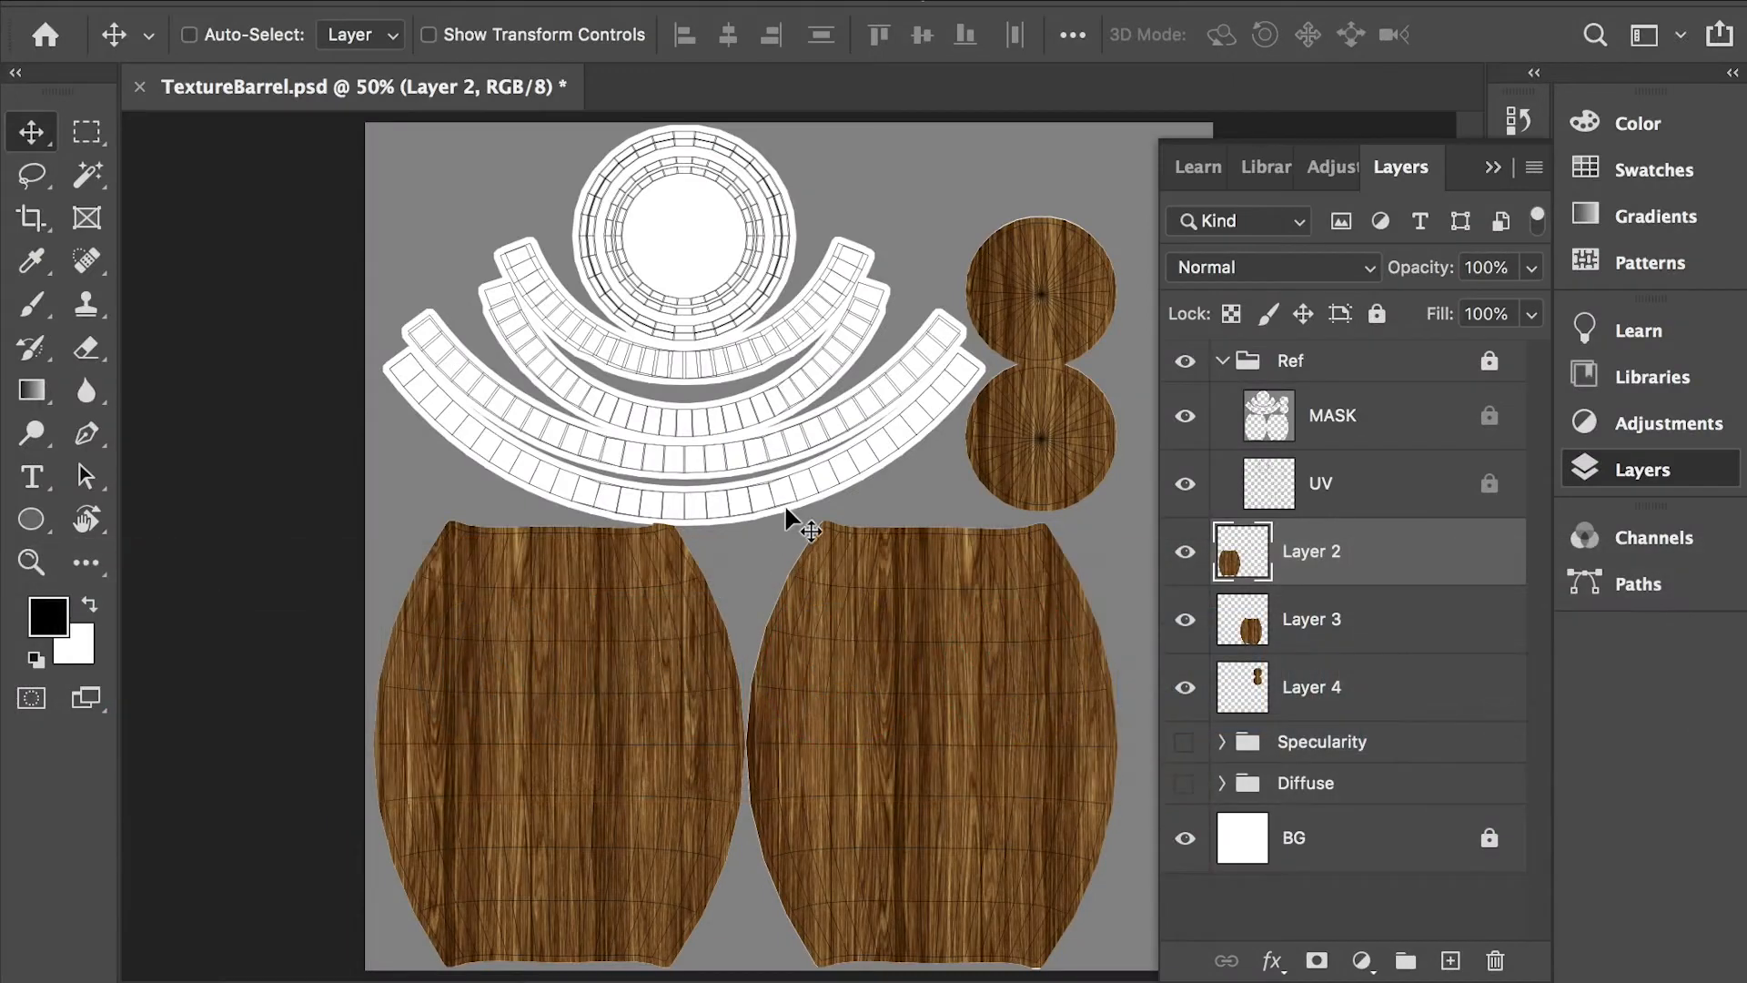
pyautogui.press('super+comma')
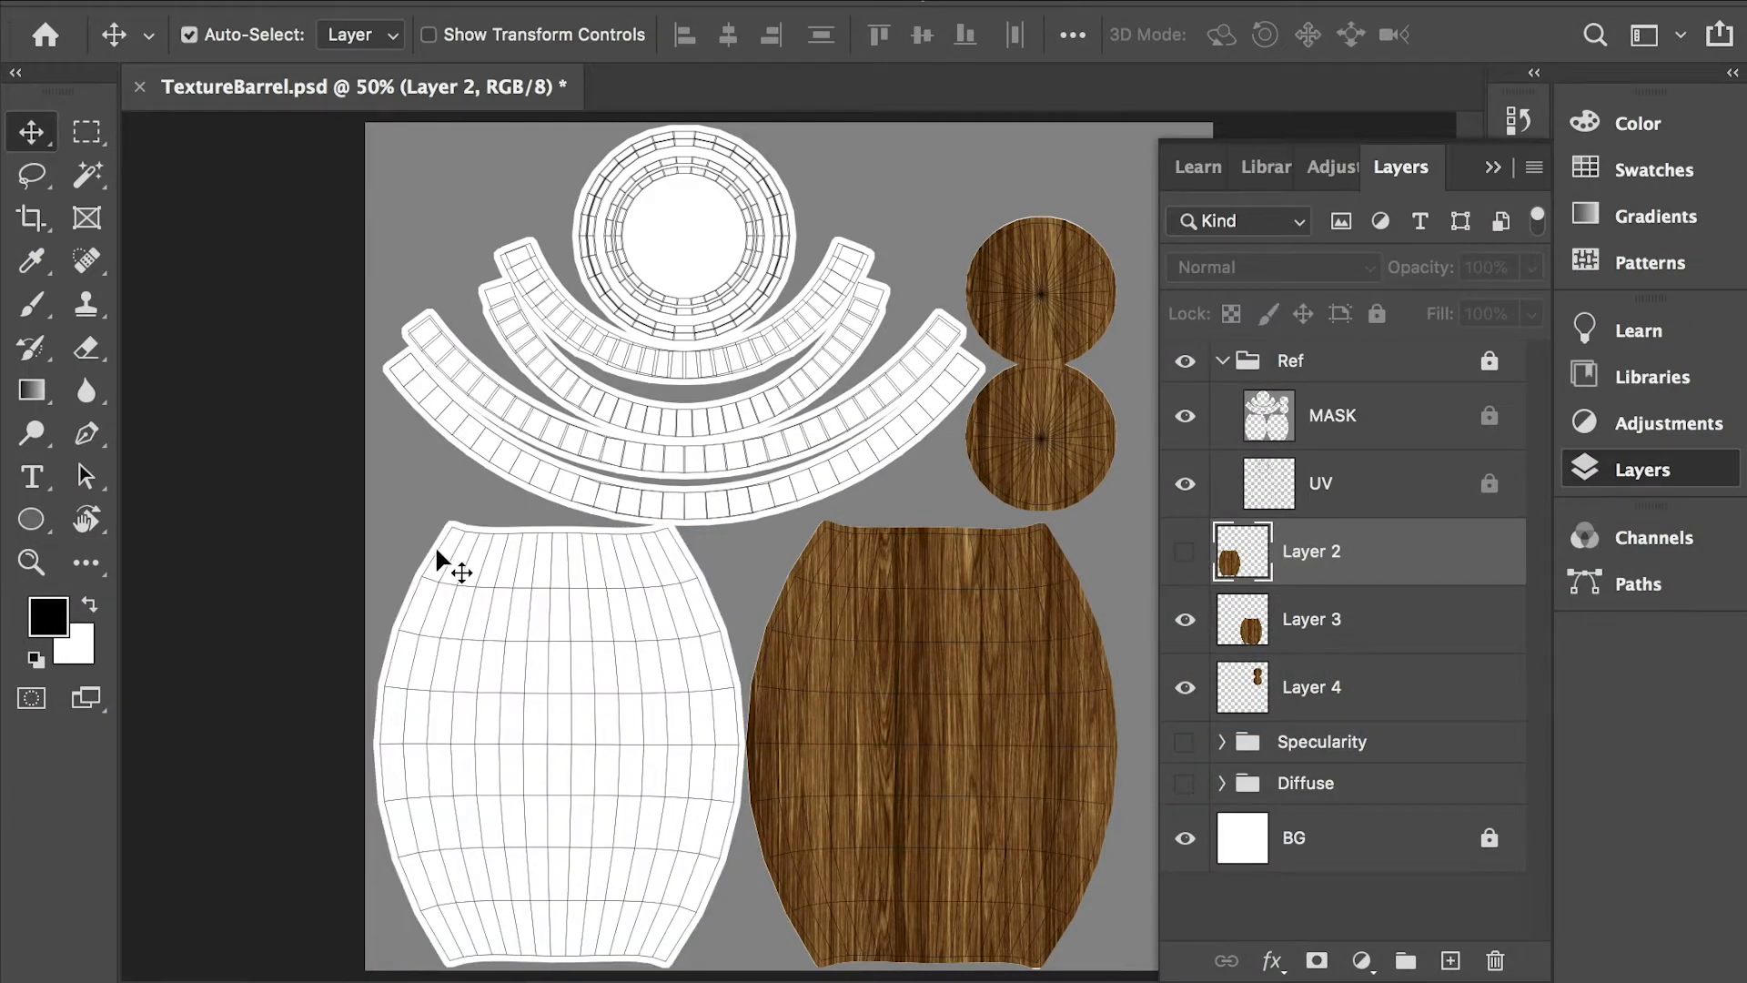
pyautogui.press('super+Tab')
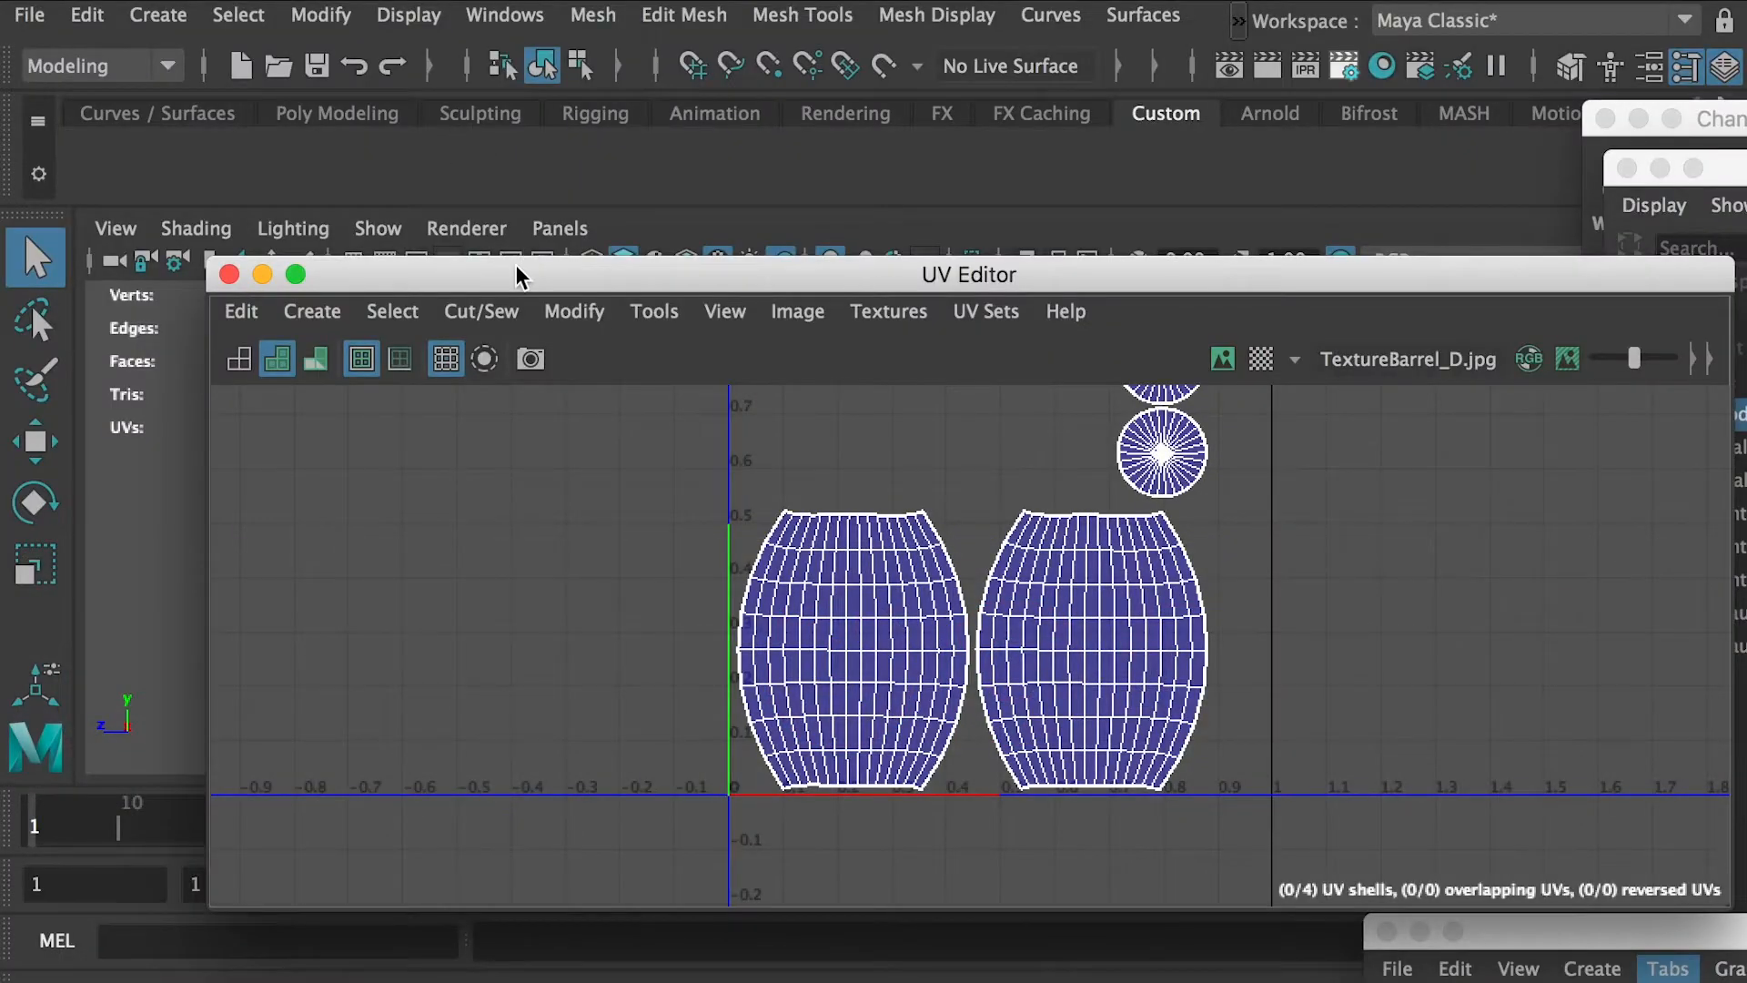
# - Check the barrel's seam in Maya, and toggle Layer 2's visibility in Photoshop to compare the two wood halves
pyautogui.moveTo(516, 273); pyautogui.dragTo(604, 866)
pyautogui.keyDown('alt'); pyautogui.moveTo(808, 476); pyautogui.dragTo(925, 460); pyautogui.keyUp('alt')
pyautogui.press('super+Tab')
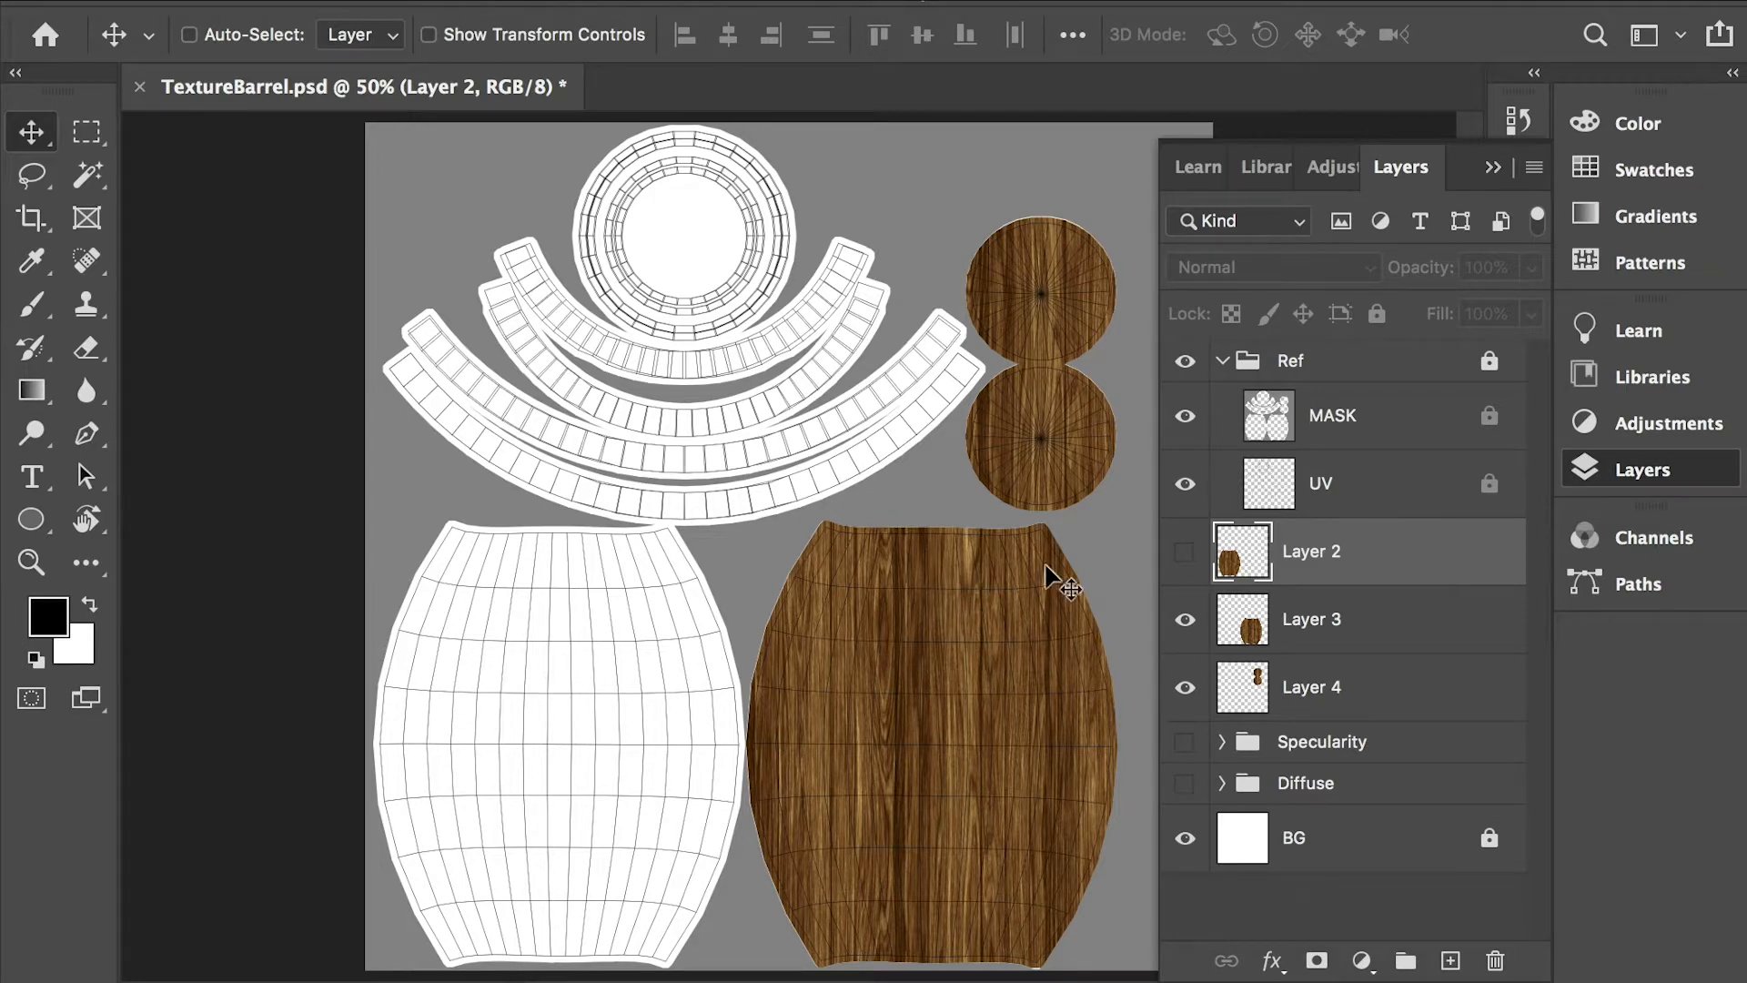
pyautogui.click(1184, 552)
pyautogui.click(1185, 552)
pyautogui.click(1184, 552)
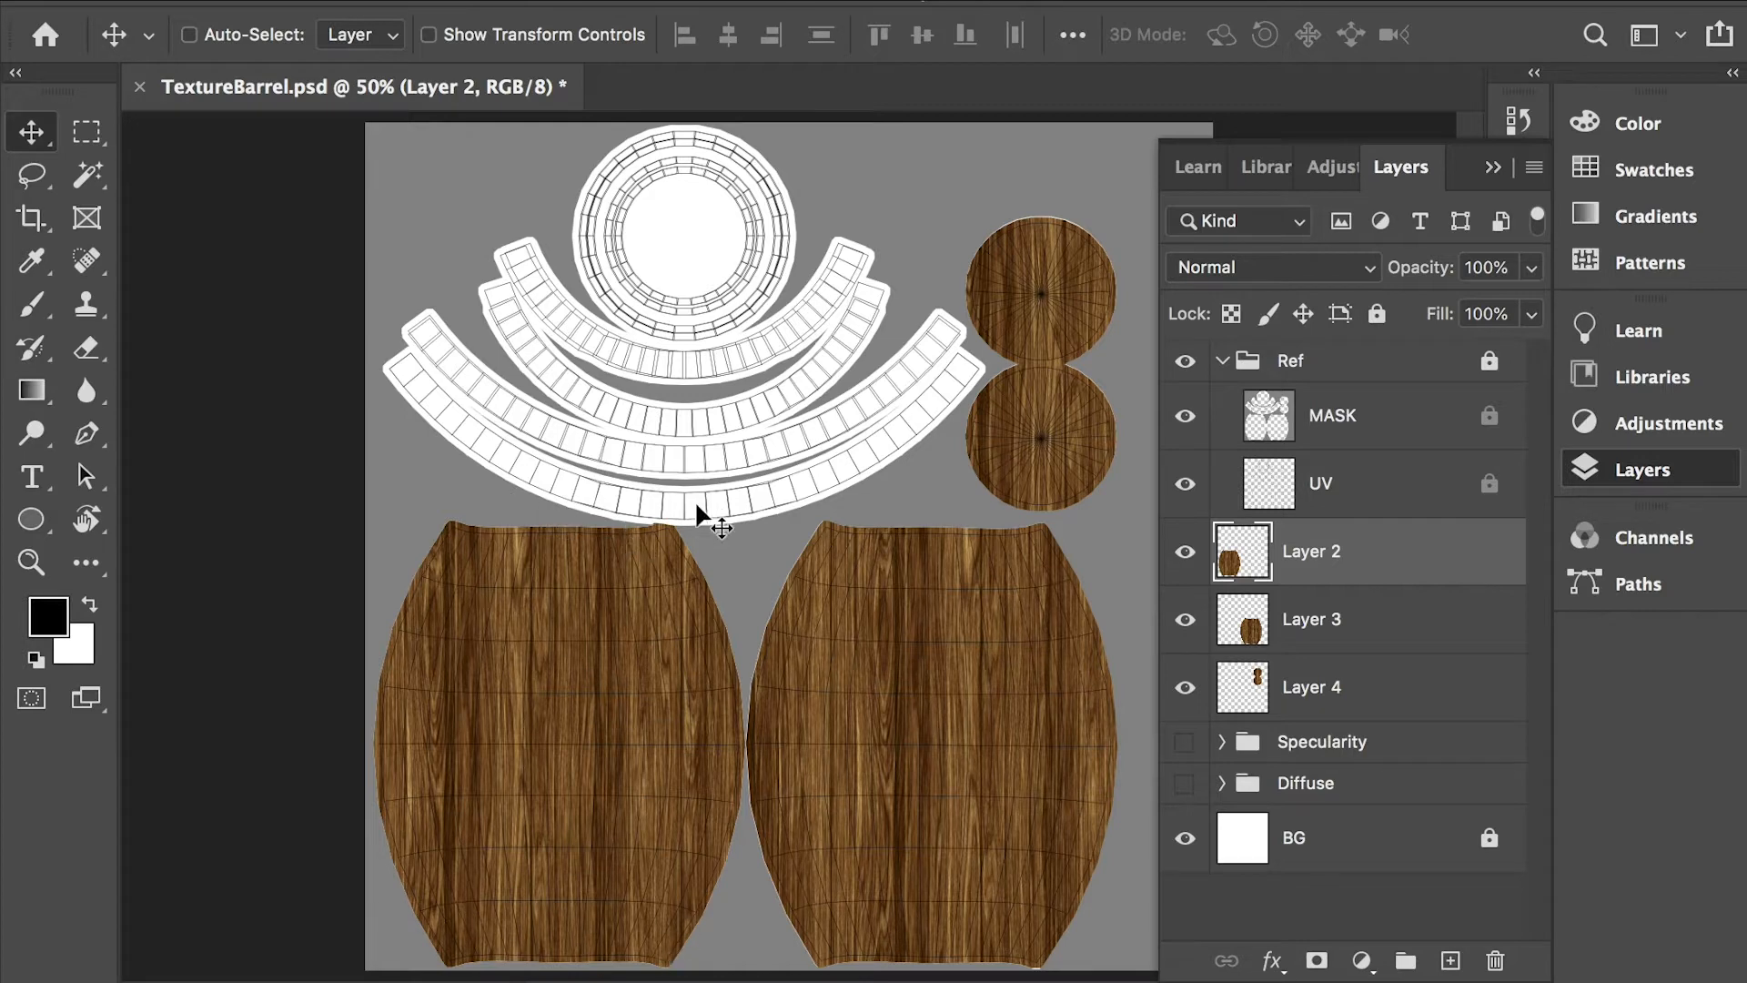
pyautogui.click(1184, 553)
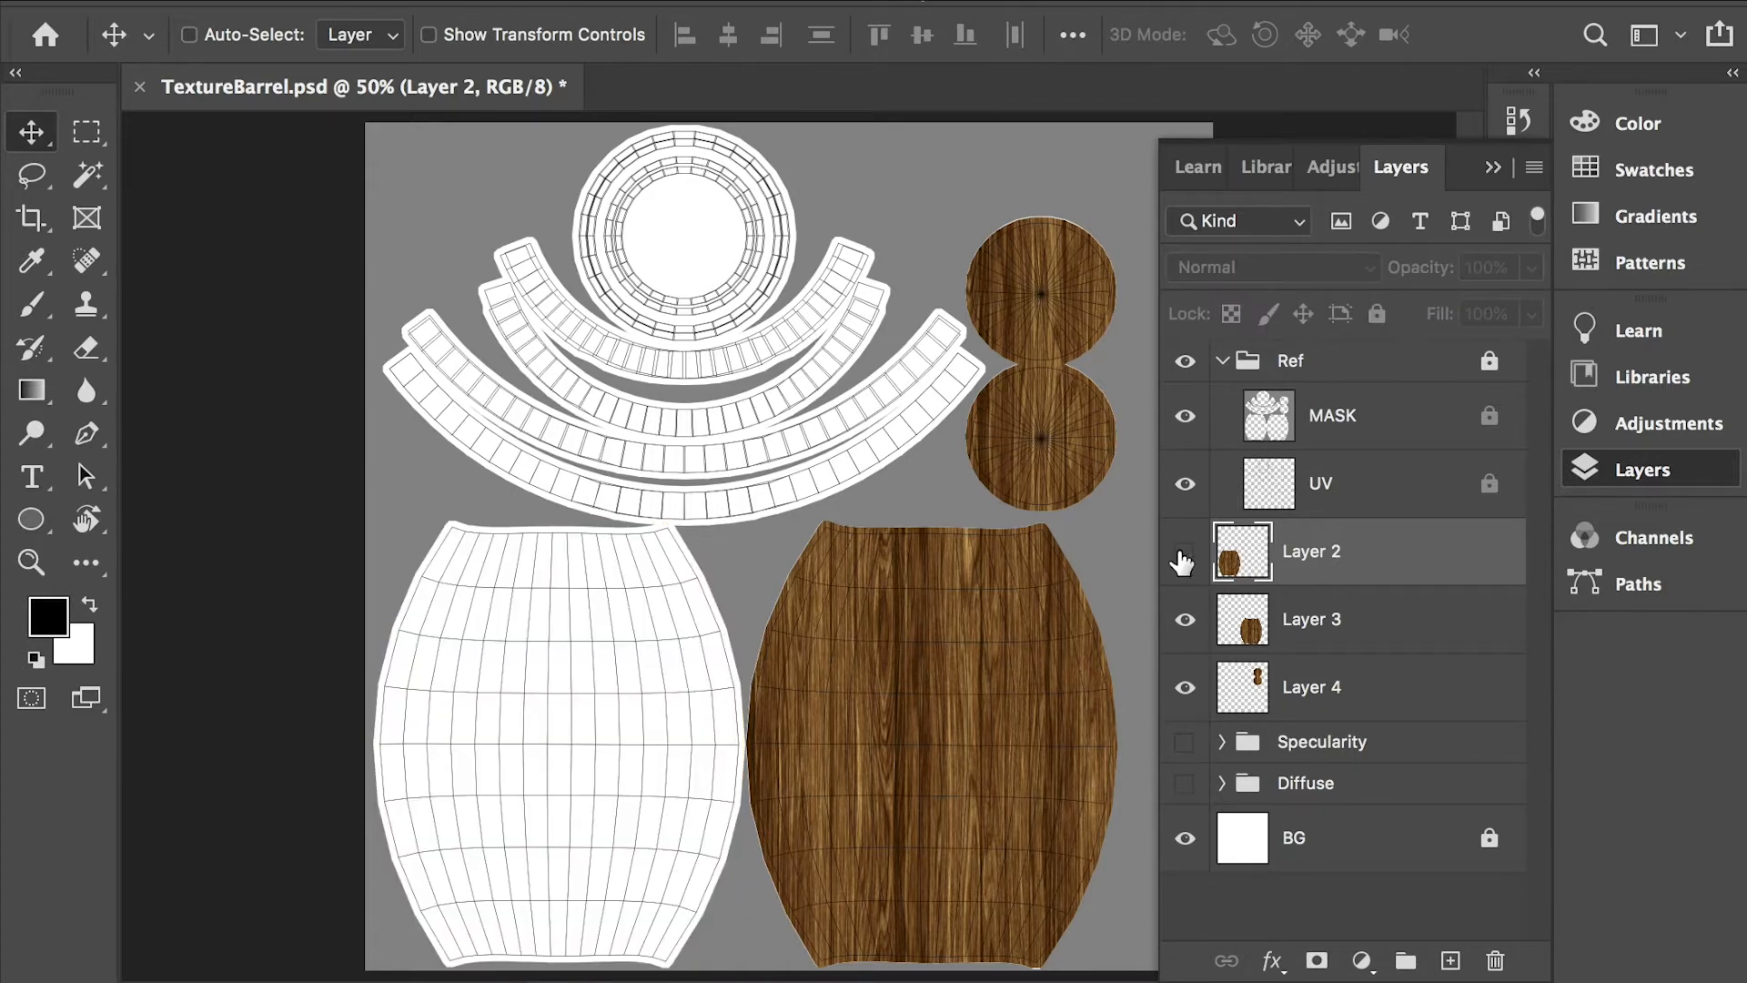
pyautogui.click(1184, 553)
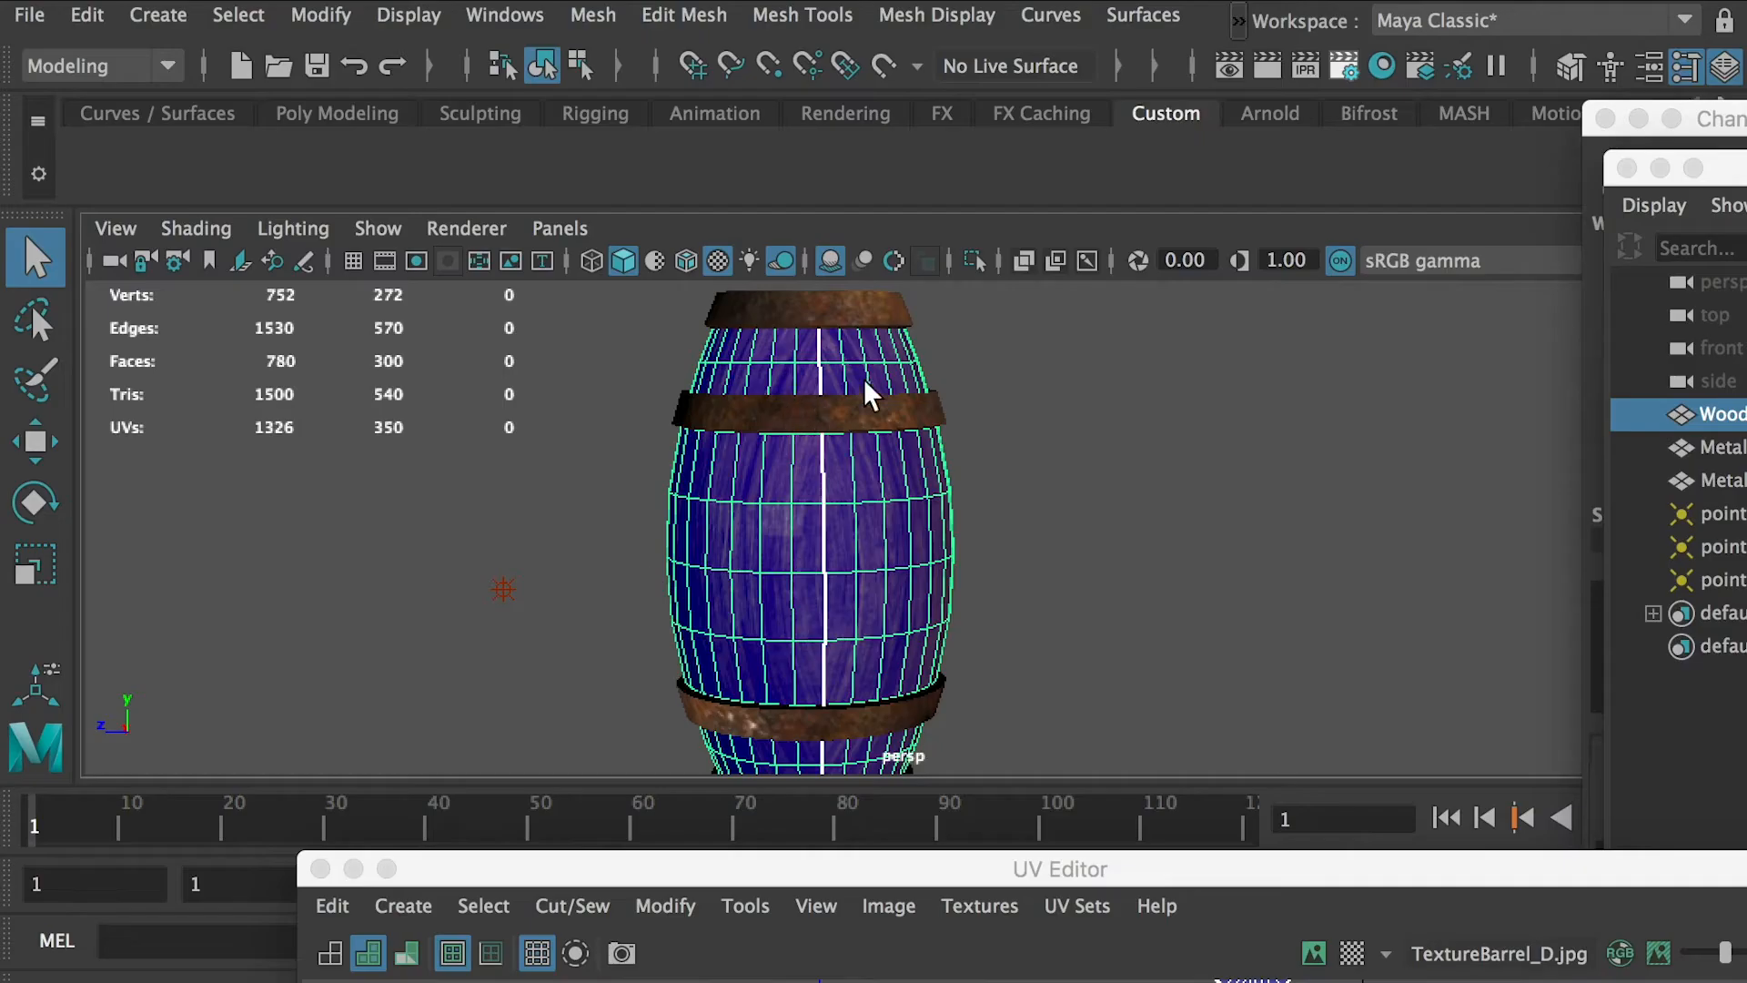
# - In Maya, select all faces of the wooden body's two large side shells in the UV Editor
pyautogui.keyDown('ctrl'); pyautogui.click(856, 359); pyautogui.keyUp('ctrl')
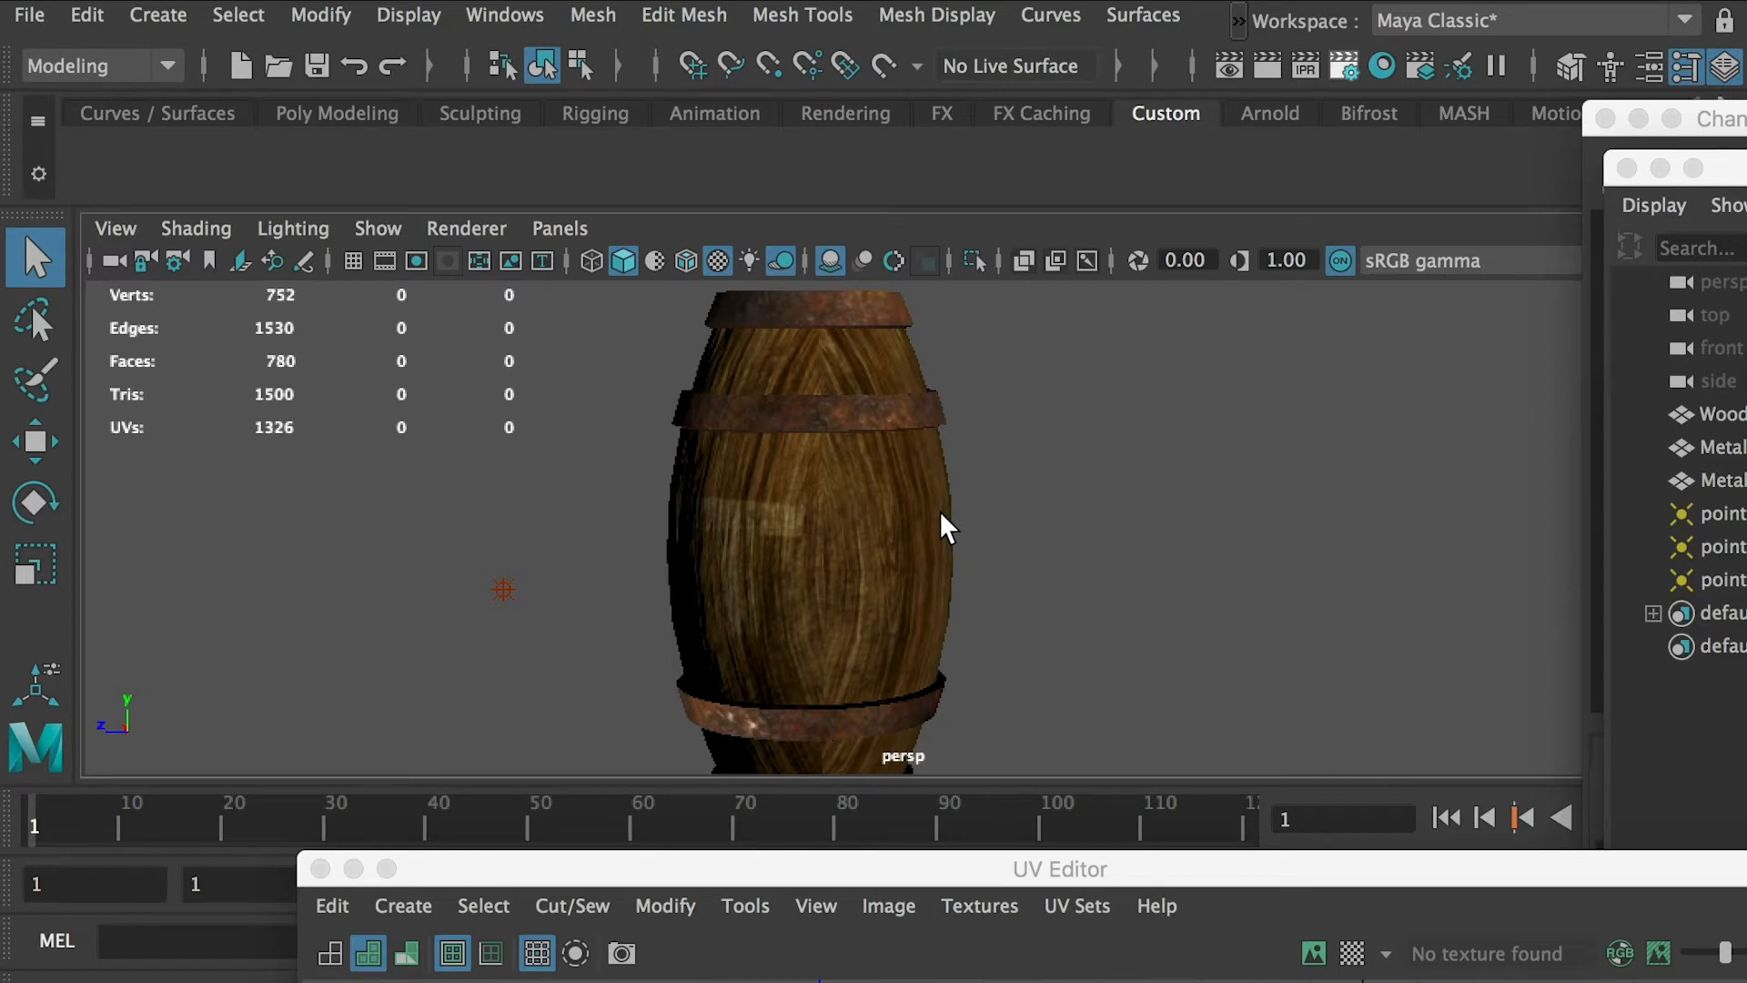
pyautogui.click(875, 519)
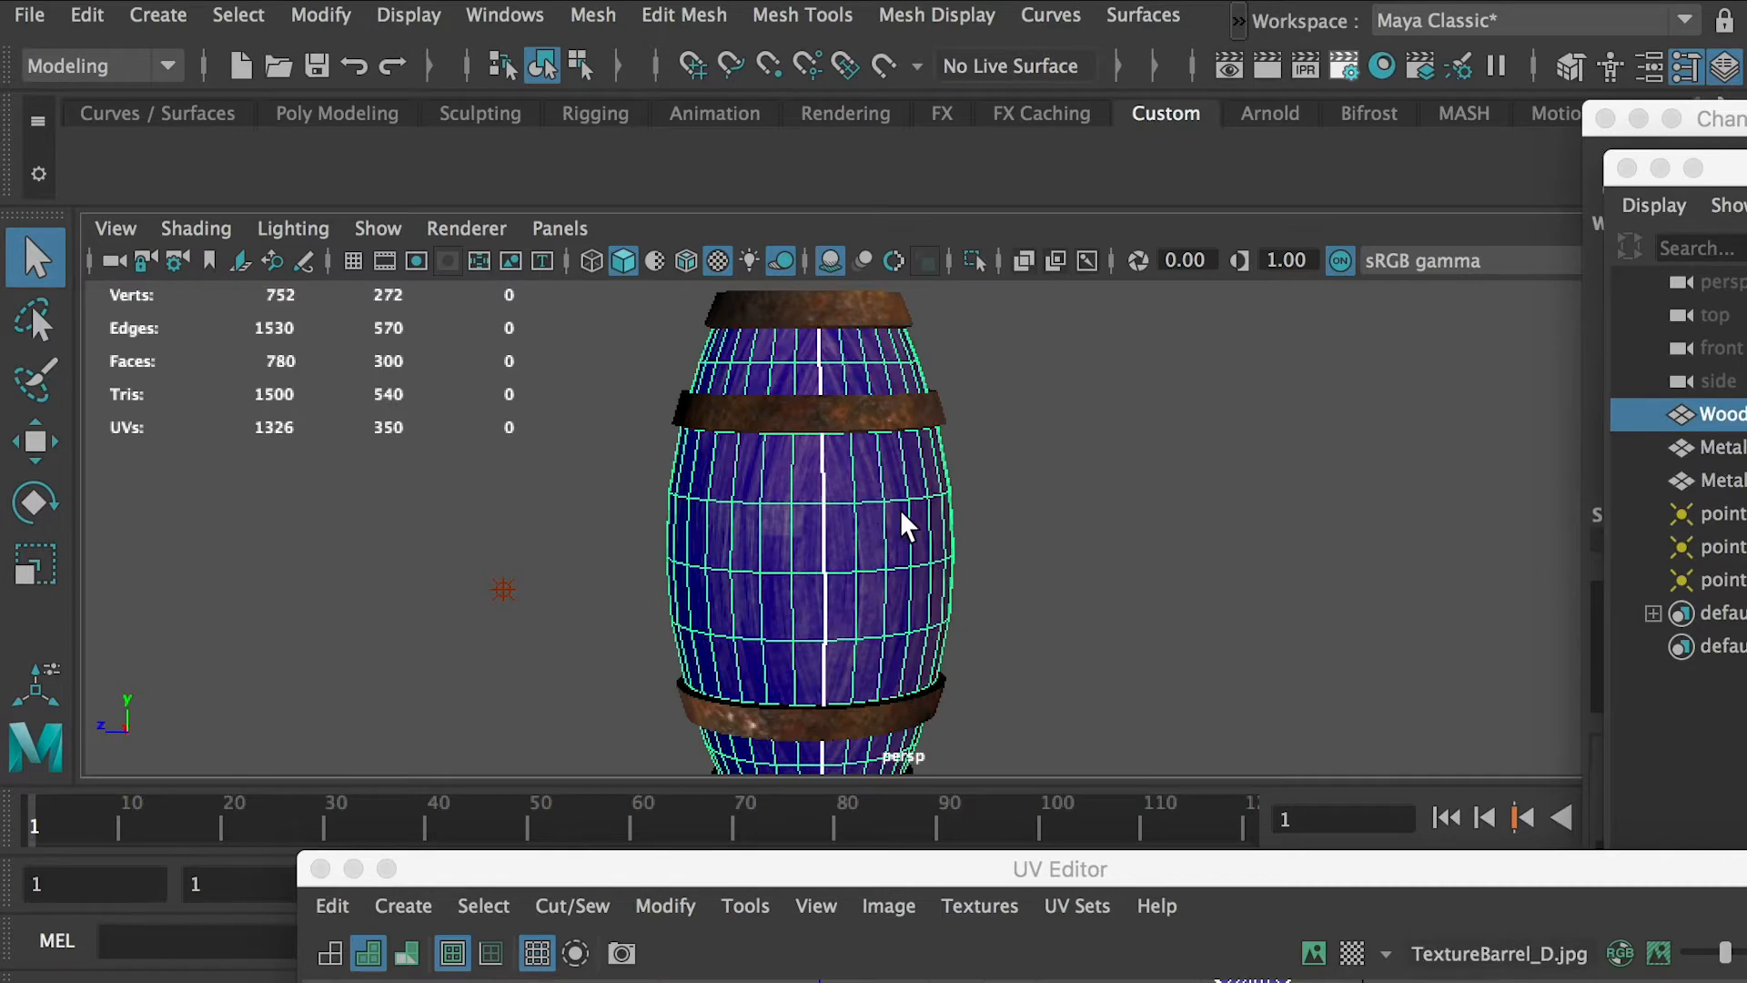
pyautogui.moveTo(955, 593); pyautogui.dragTo(968, 682, button='right')
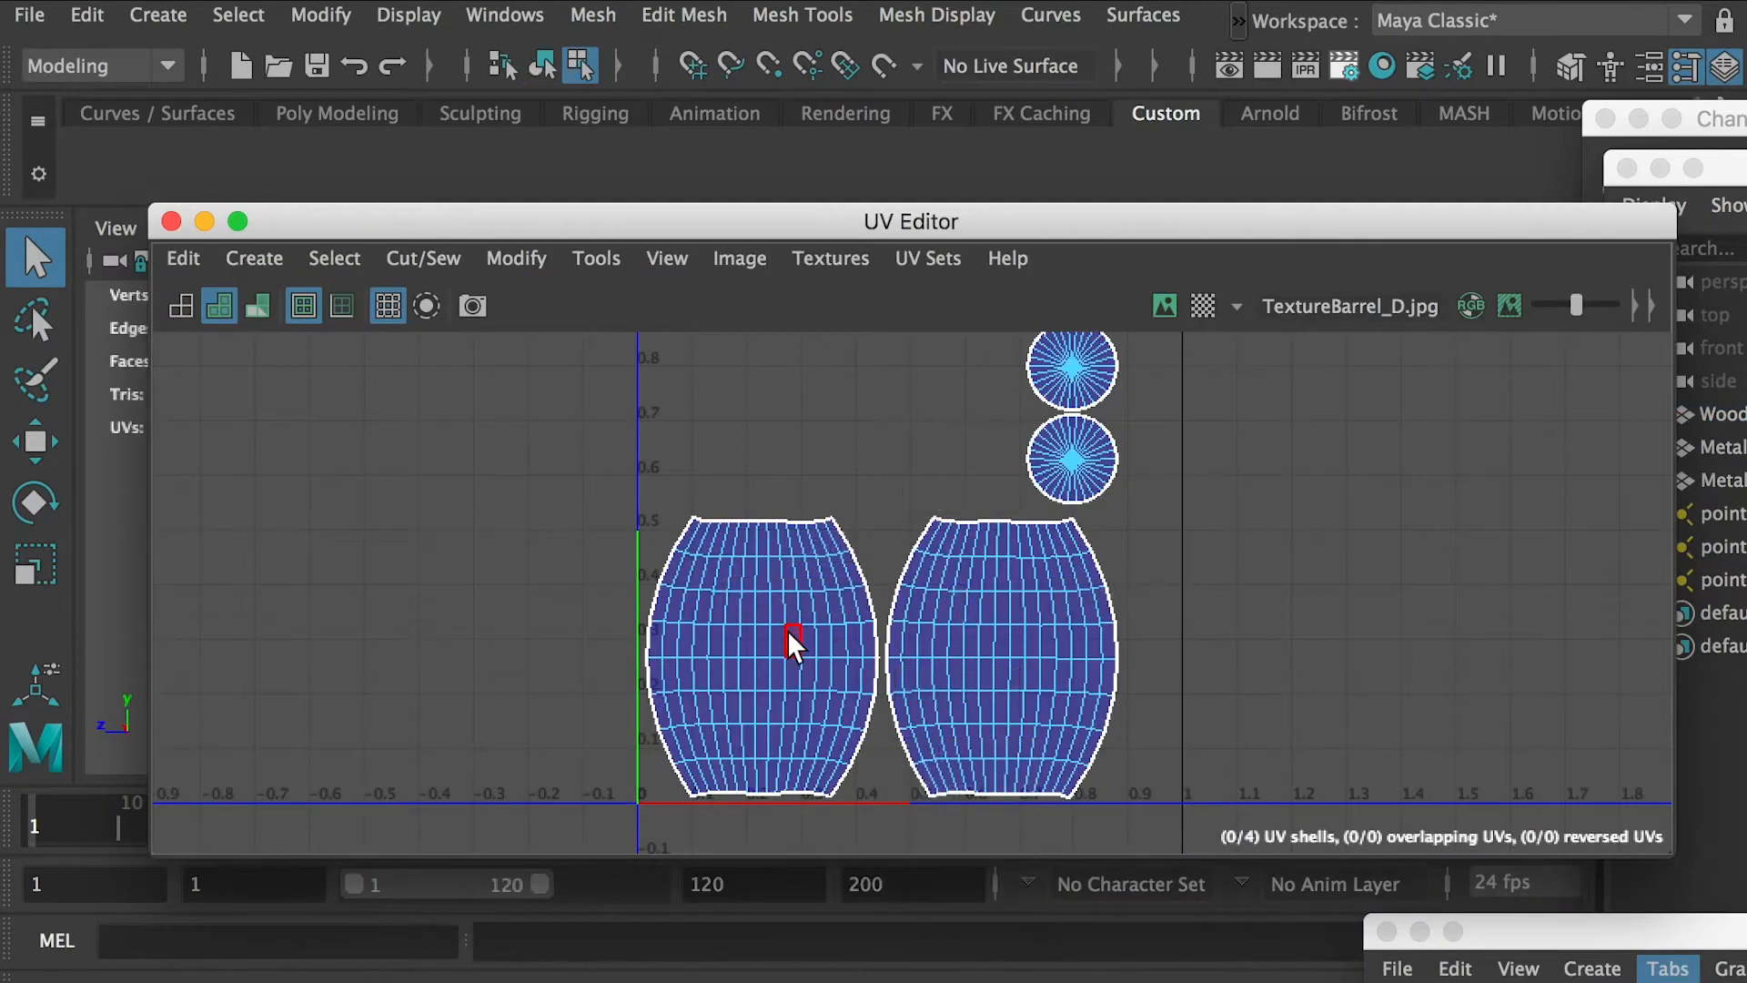
pyautogui.doubleClick(762, 602)
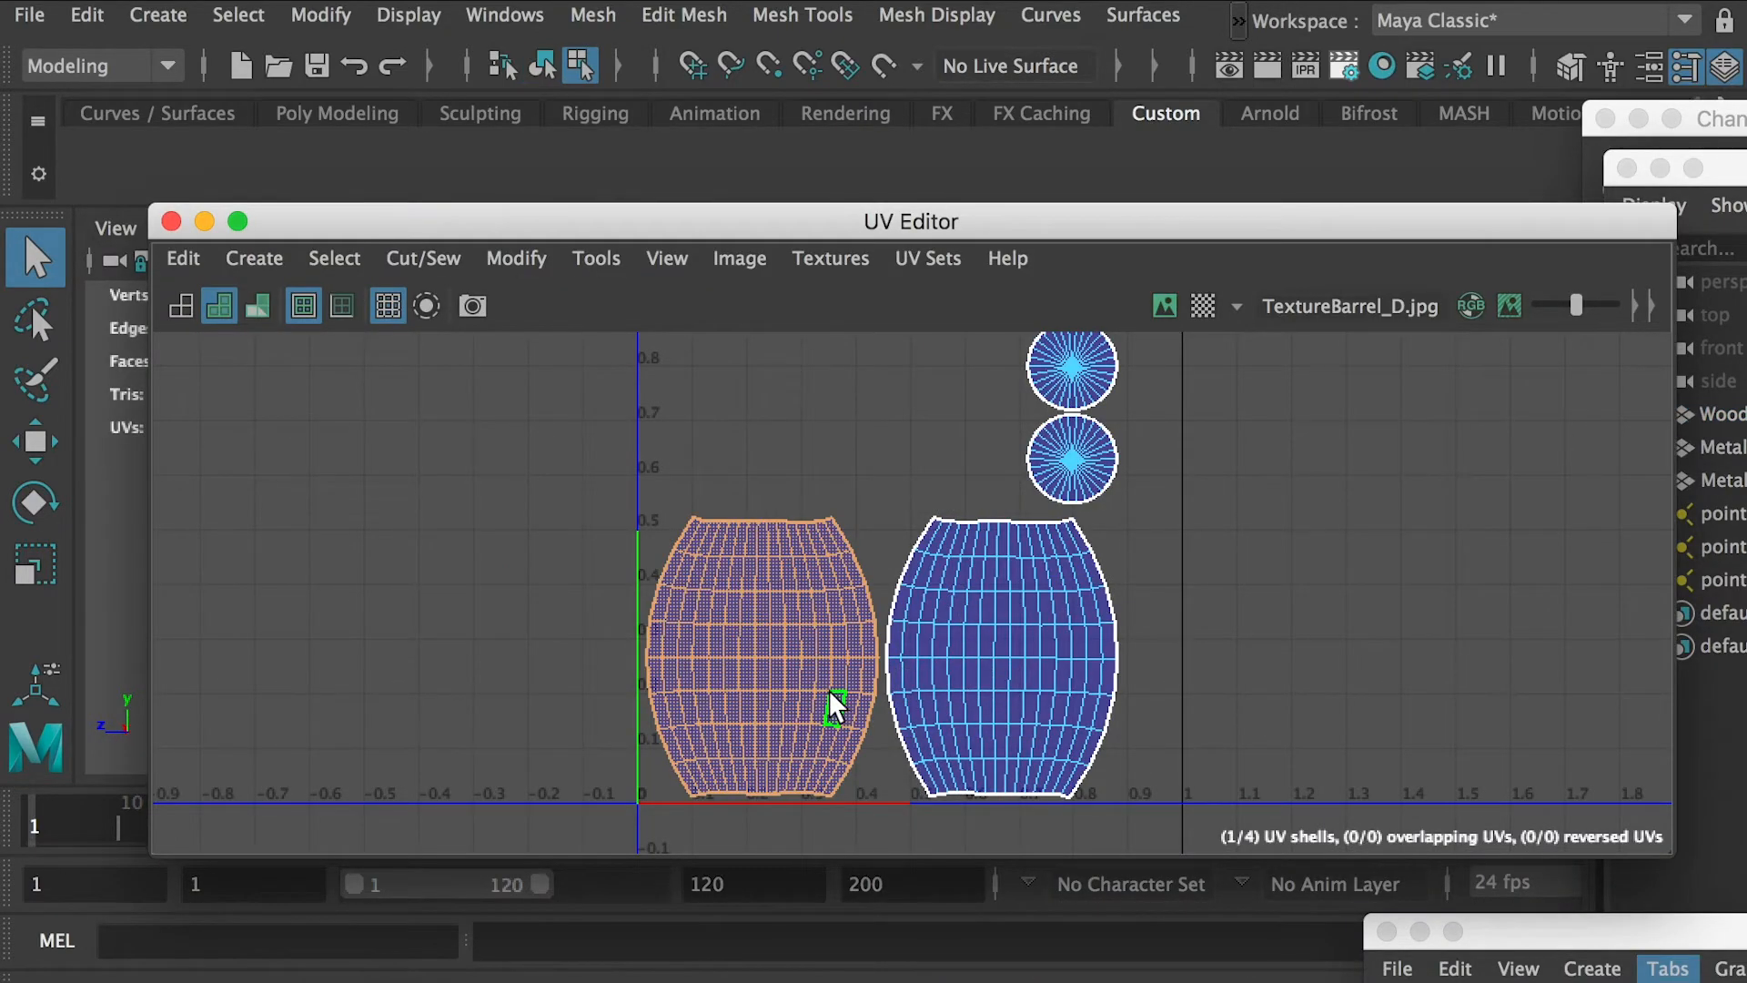
pyautogui.keyDown('shift'); pyautogui.doubleClick(981, 603); pyautogui.keyUp('shift')
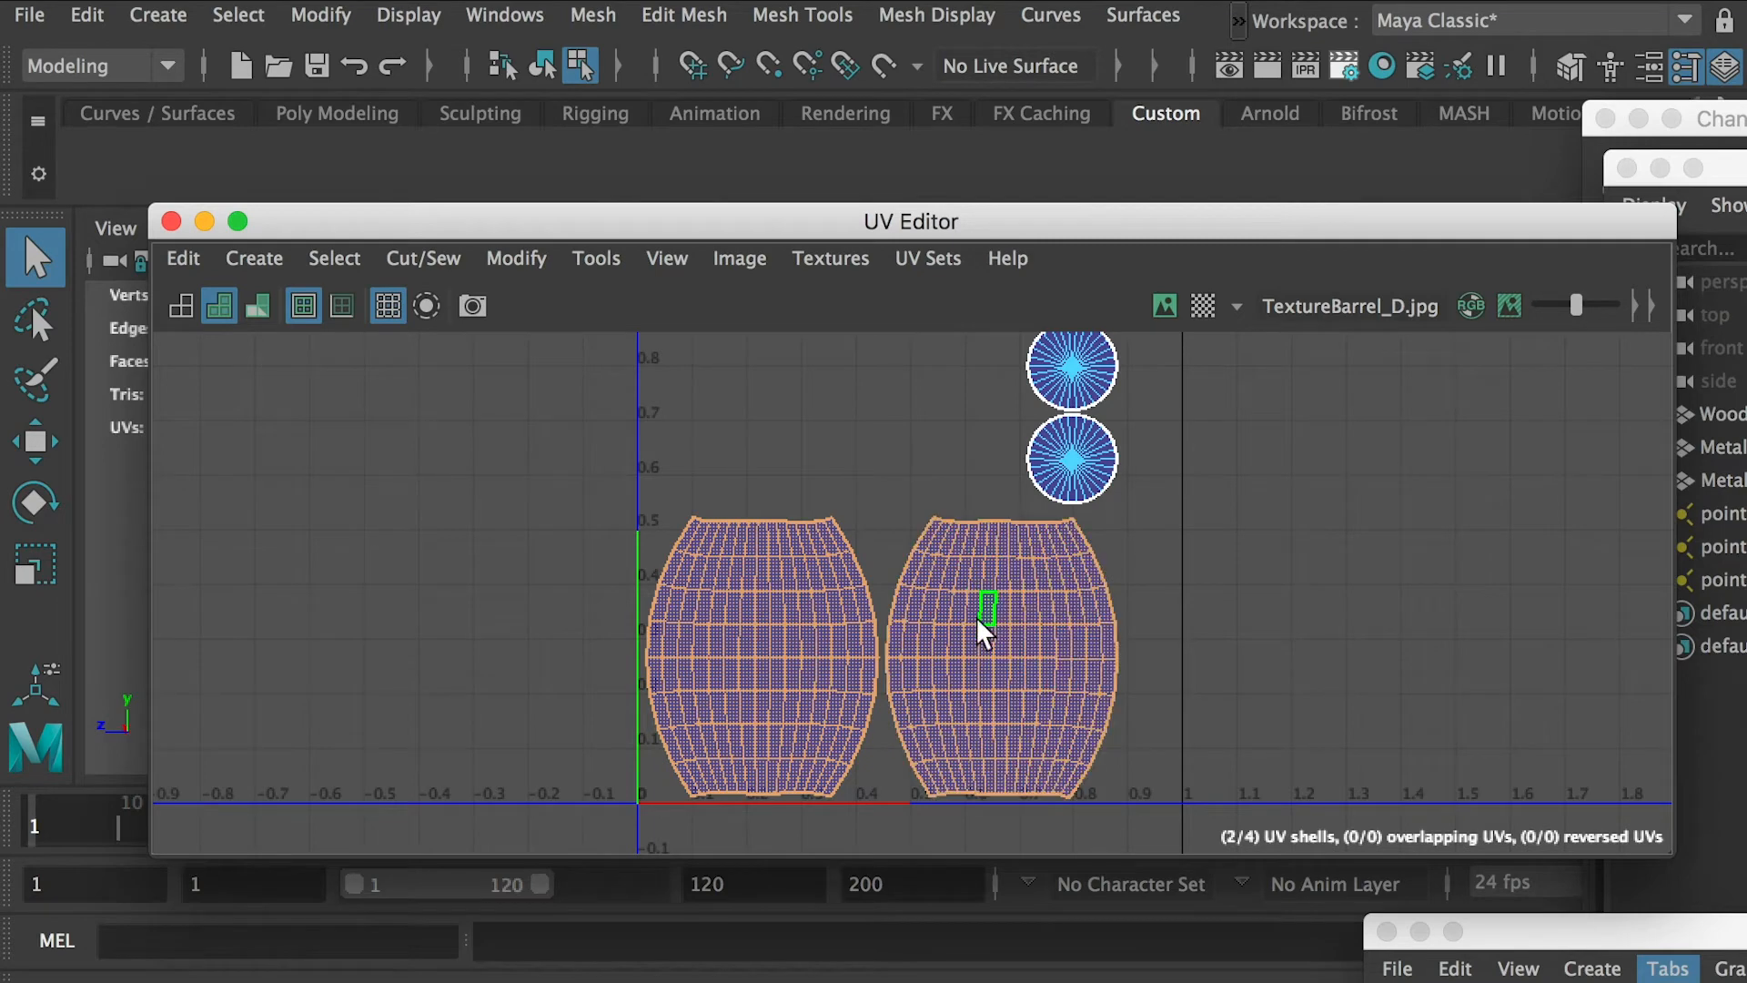
# - Apply a cylindrical UV projection to the selected side faces, keeping the floating UV Editor clear of the barrel
pyautogui.moveTo(810, 232); pyautogui.dragTo(878, 755)
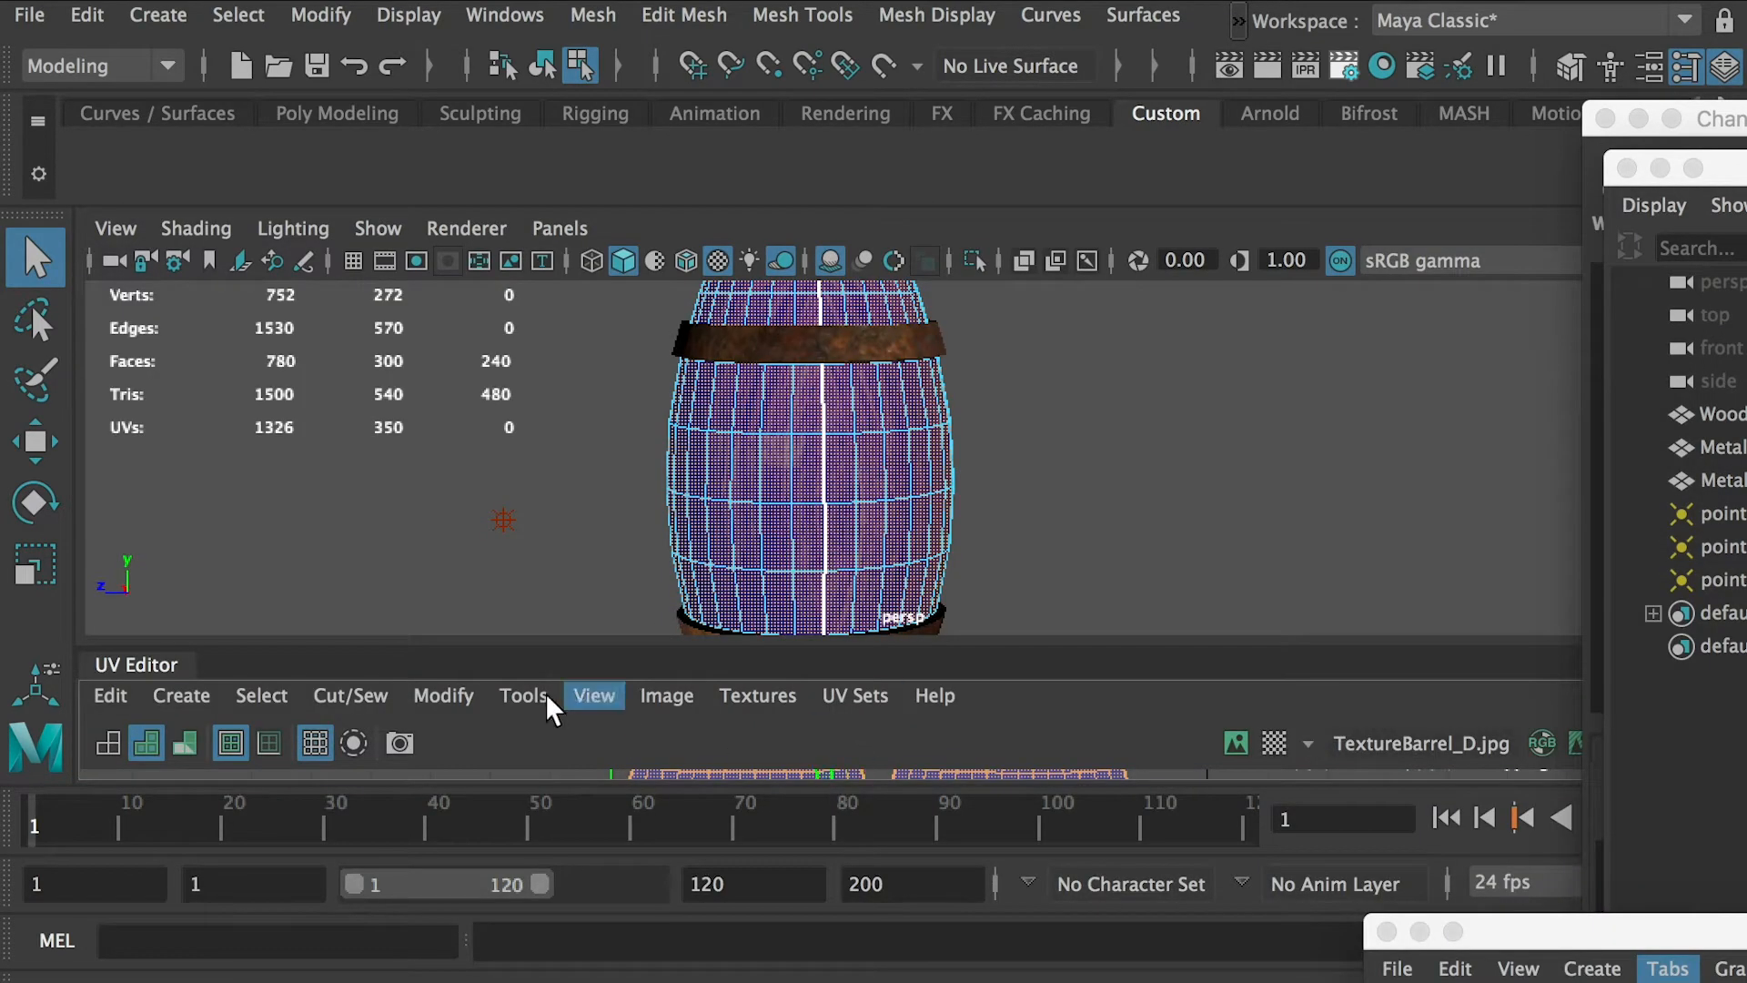
pyautogui.moveTo(128, 664); pyautogui.dragTo(548, 560)
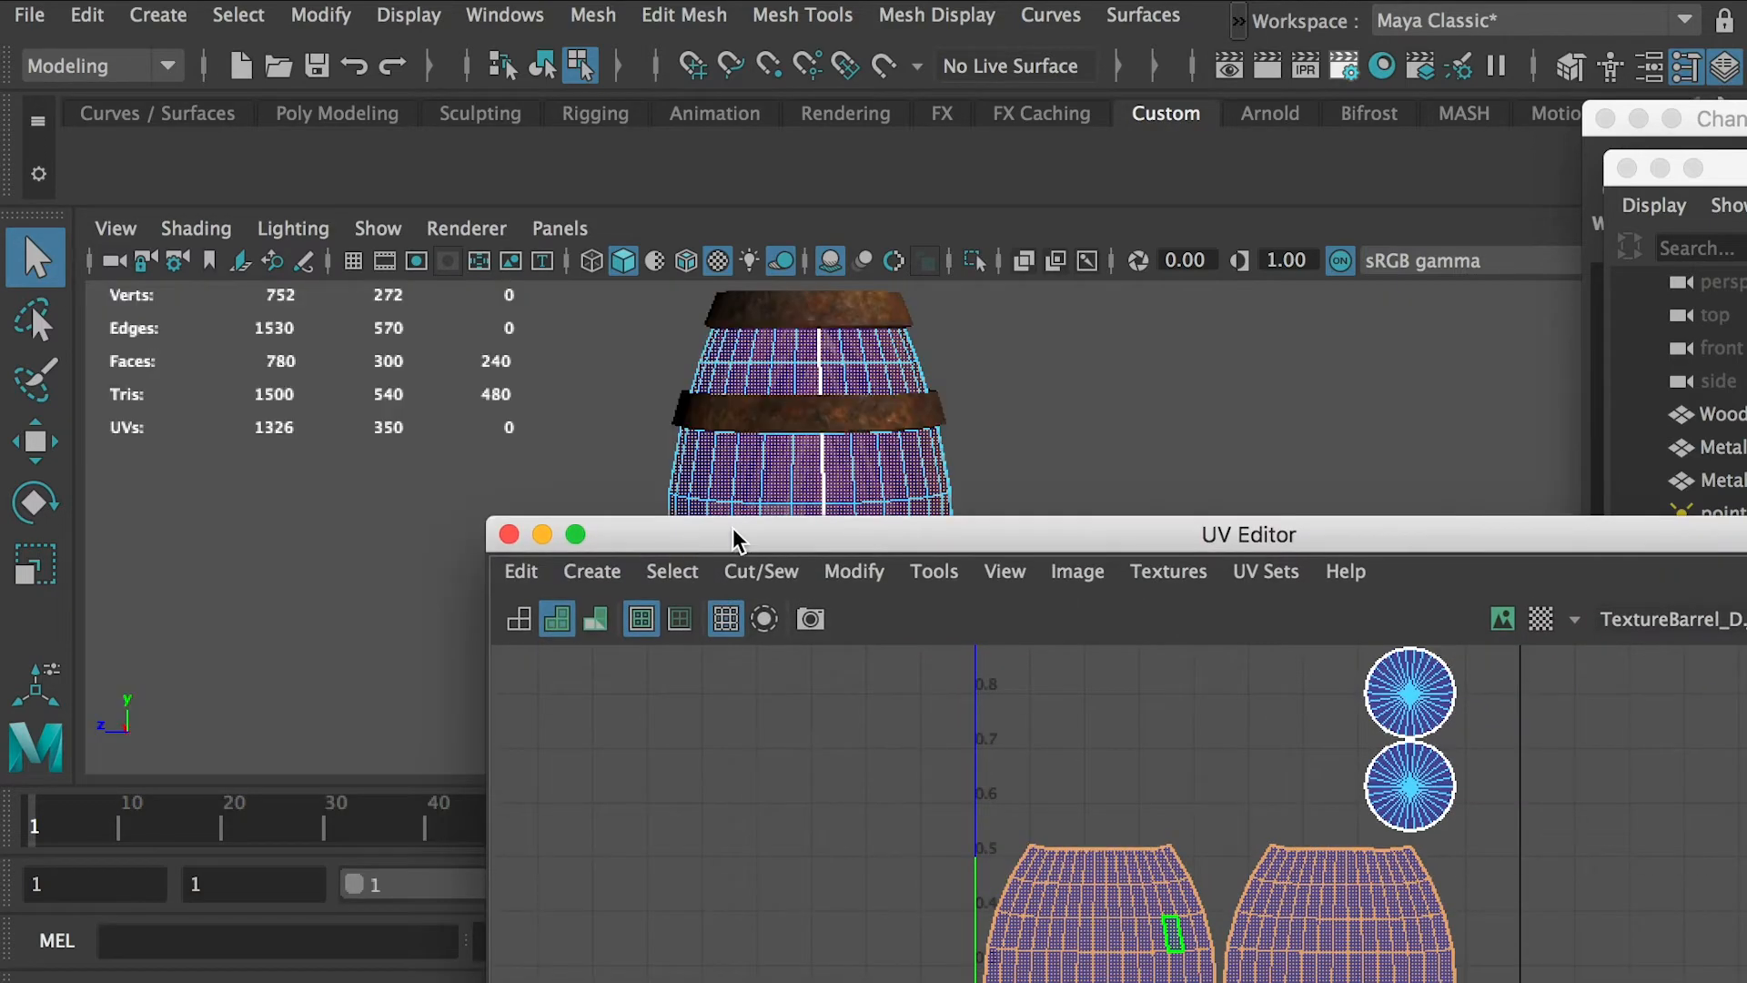
pyautogui.moveTo(691, 426); pyautogui.dragTo(652, 625)
pyautogui.click(1237, 16)
pyautogui.moveTo(1292, 96)
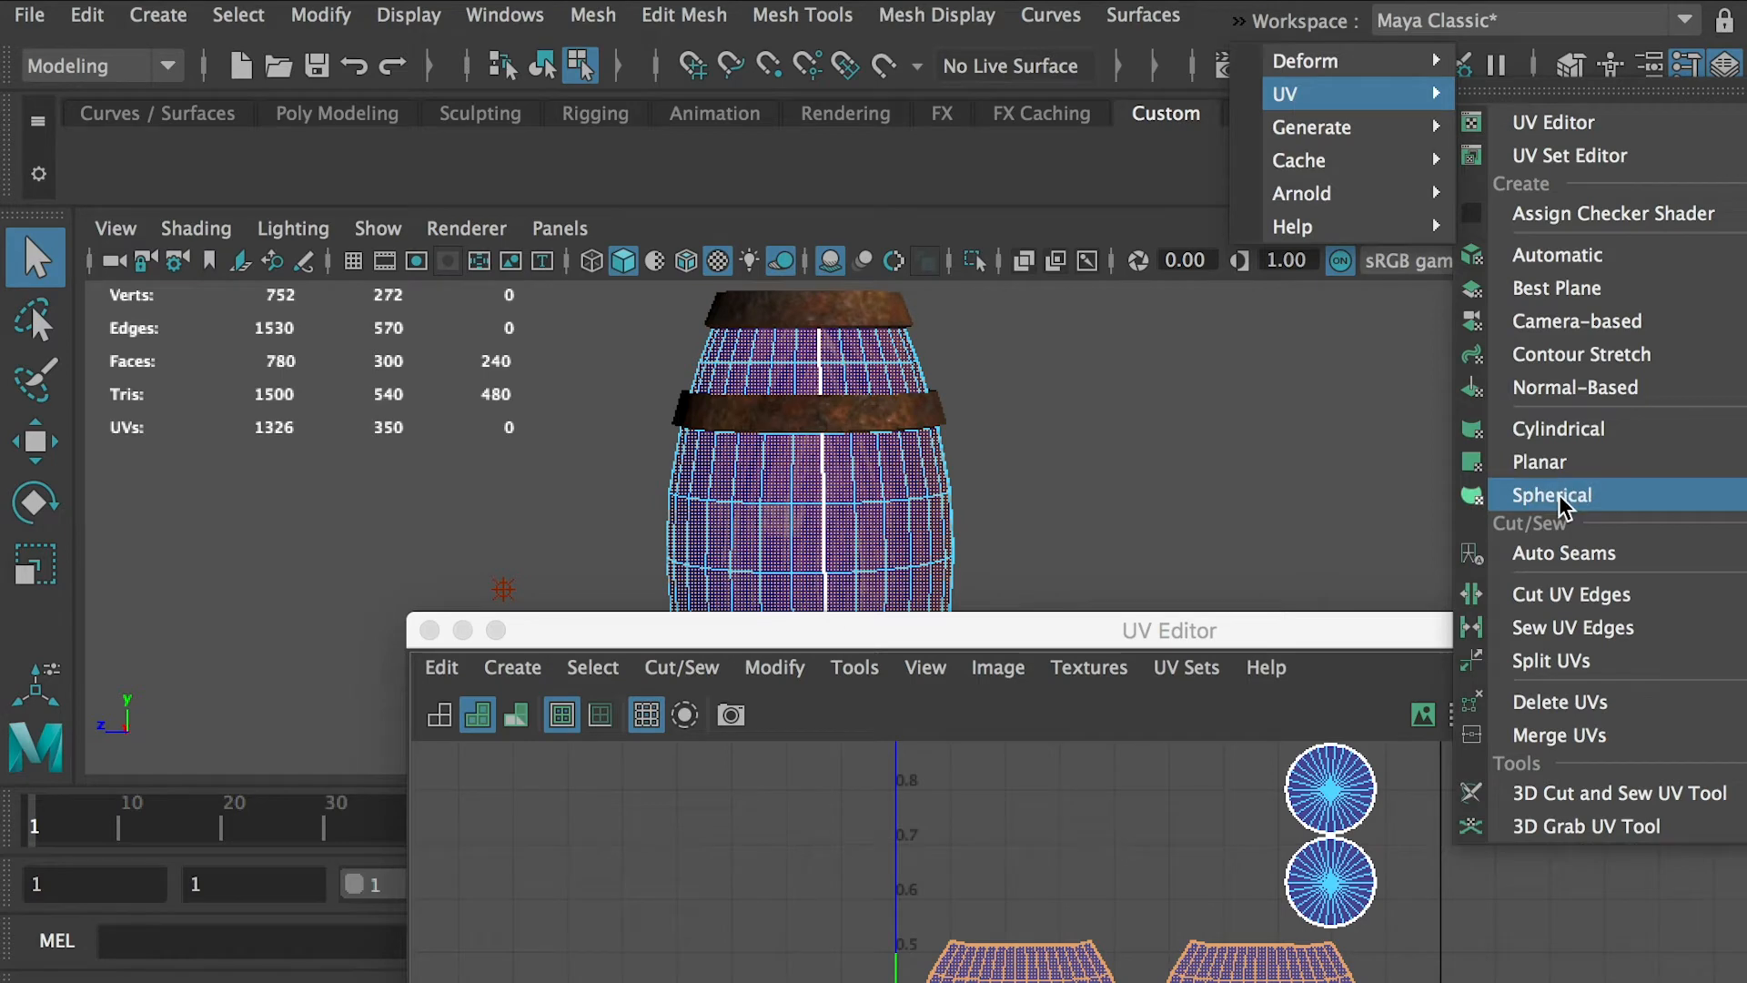
pyautogui.click(1603, 427)
pyautogui.moveTo(1035, 630); pyautogui.dragTo(979, 701)
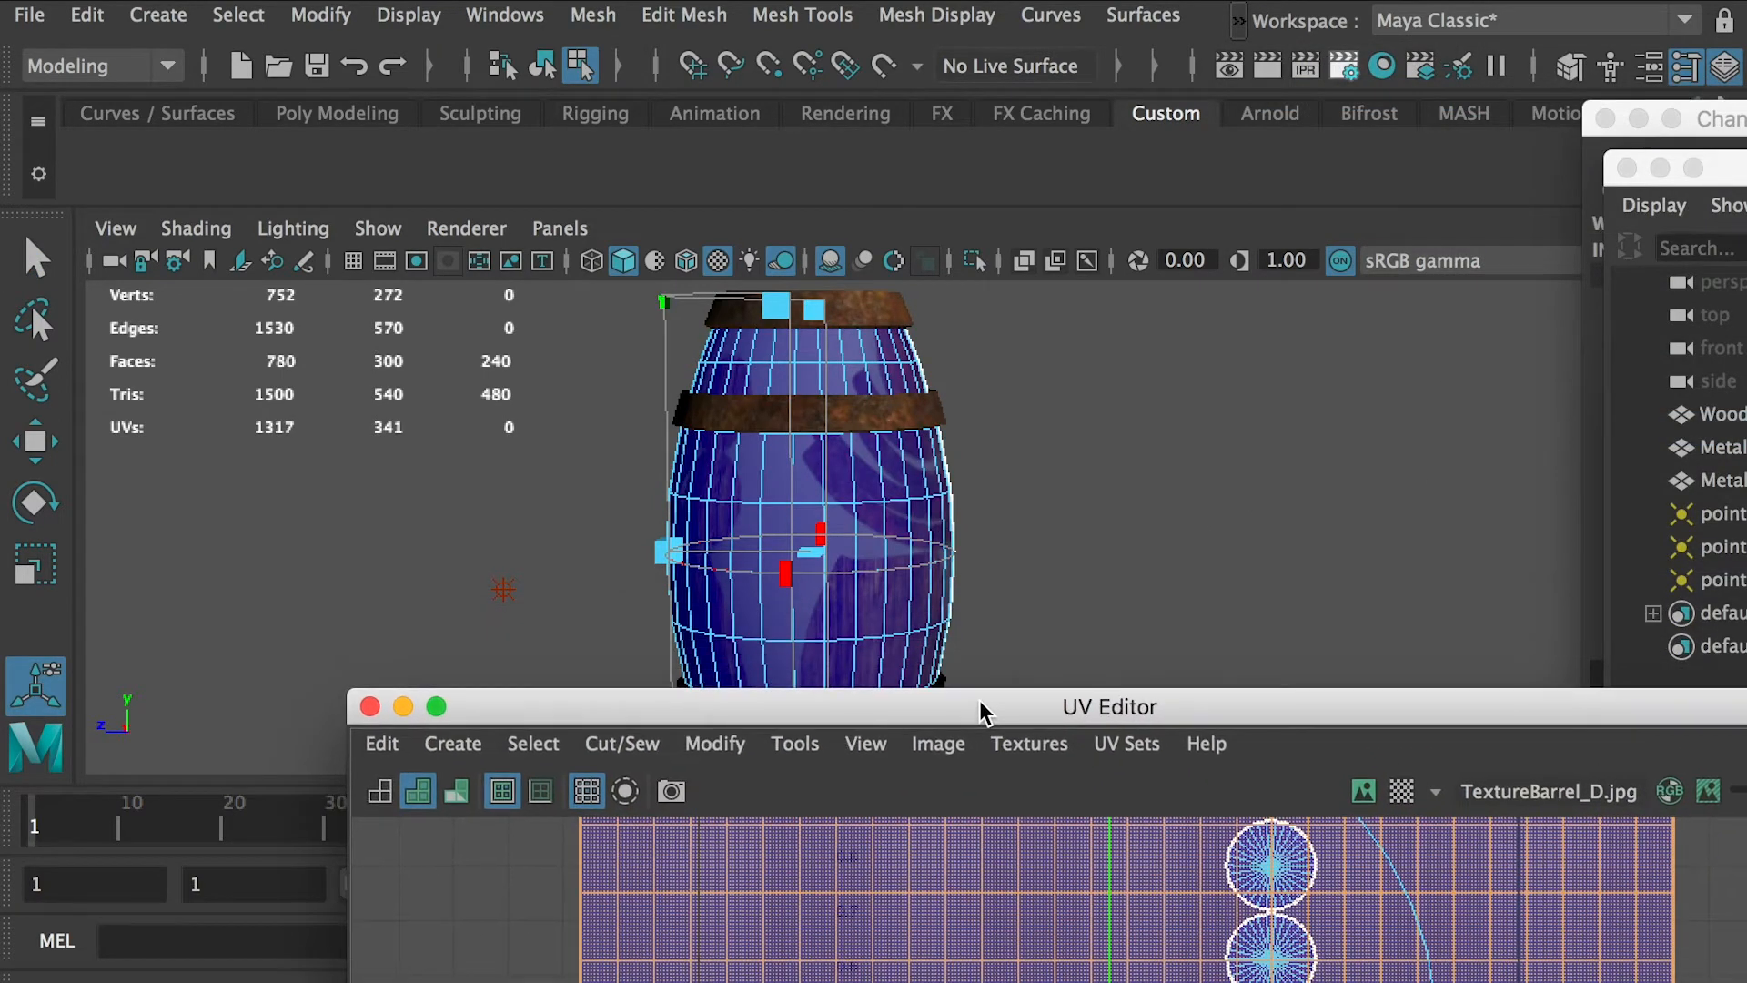
# - Widen the cylindrical projection around the barrel and set its Projection Horizontal Sweep to 360
pyautogui.keyDown('alt'); pyautogui.moveTo(1046, 569); pyautogui.dragTo(992, 496); pyautogui.keyUp('alt')
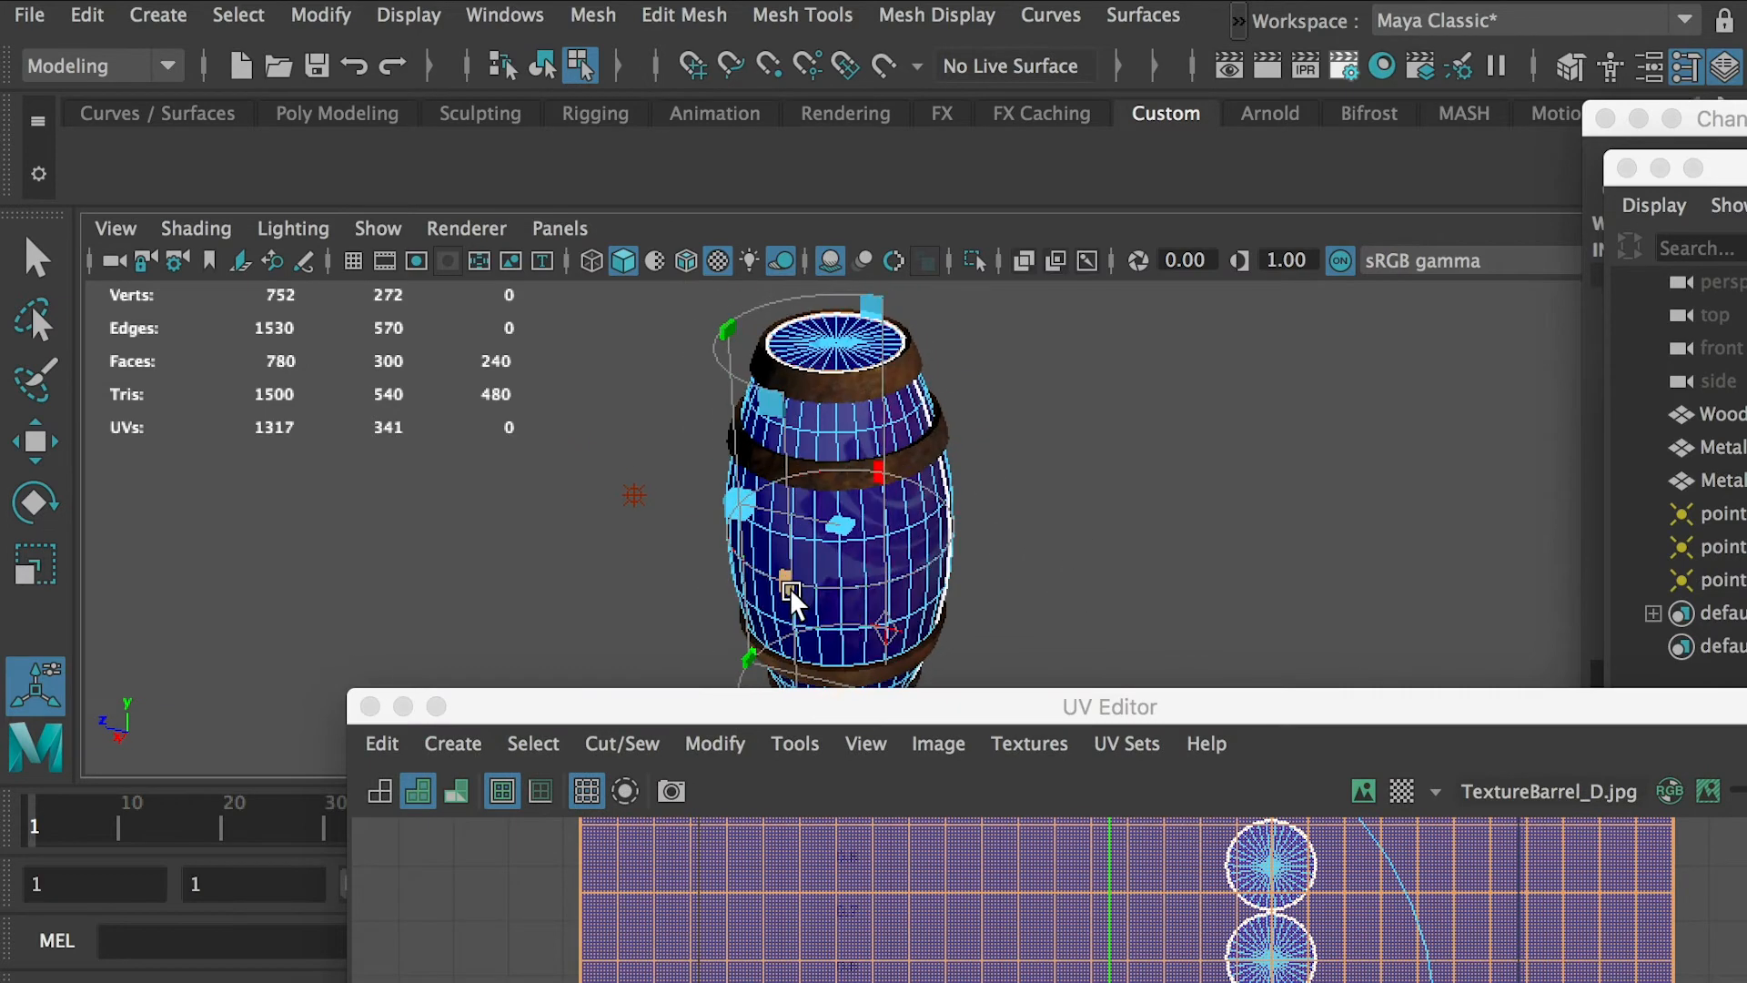
pyautogui.moveTo(786, 580); pyautogui.dragTo(879, 587)
pyautogui.moveTo(1724, 118); pyautogui.dragTo(1460, 159)
pyautogui.doubleClick(1523, 551)
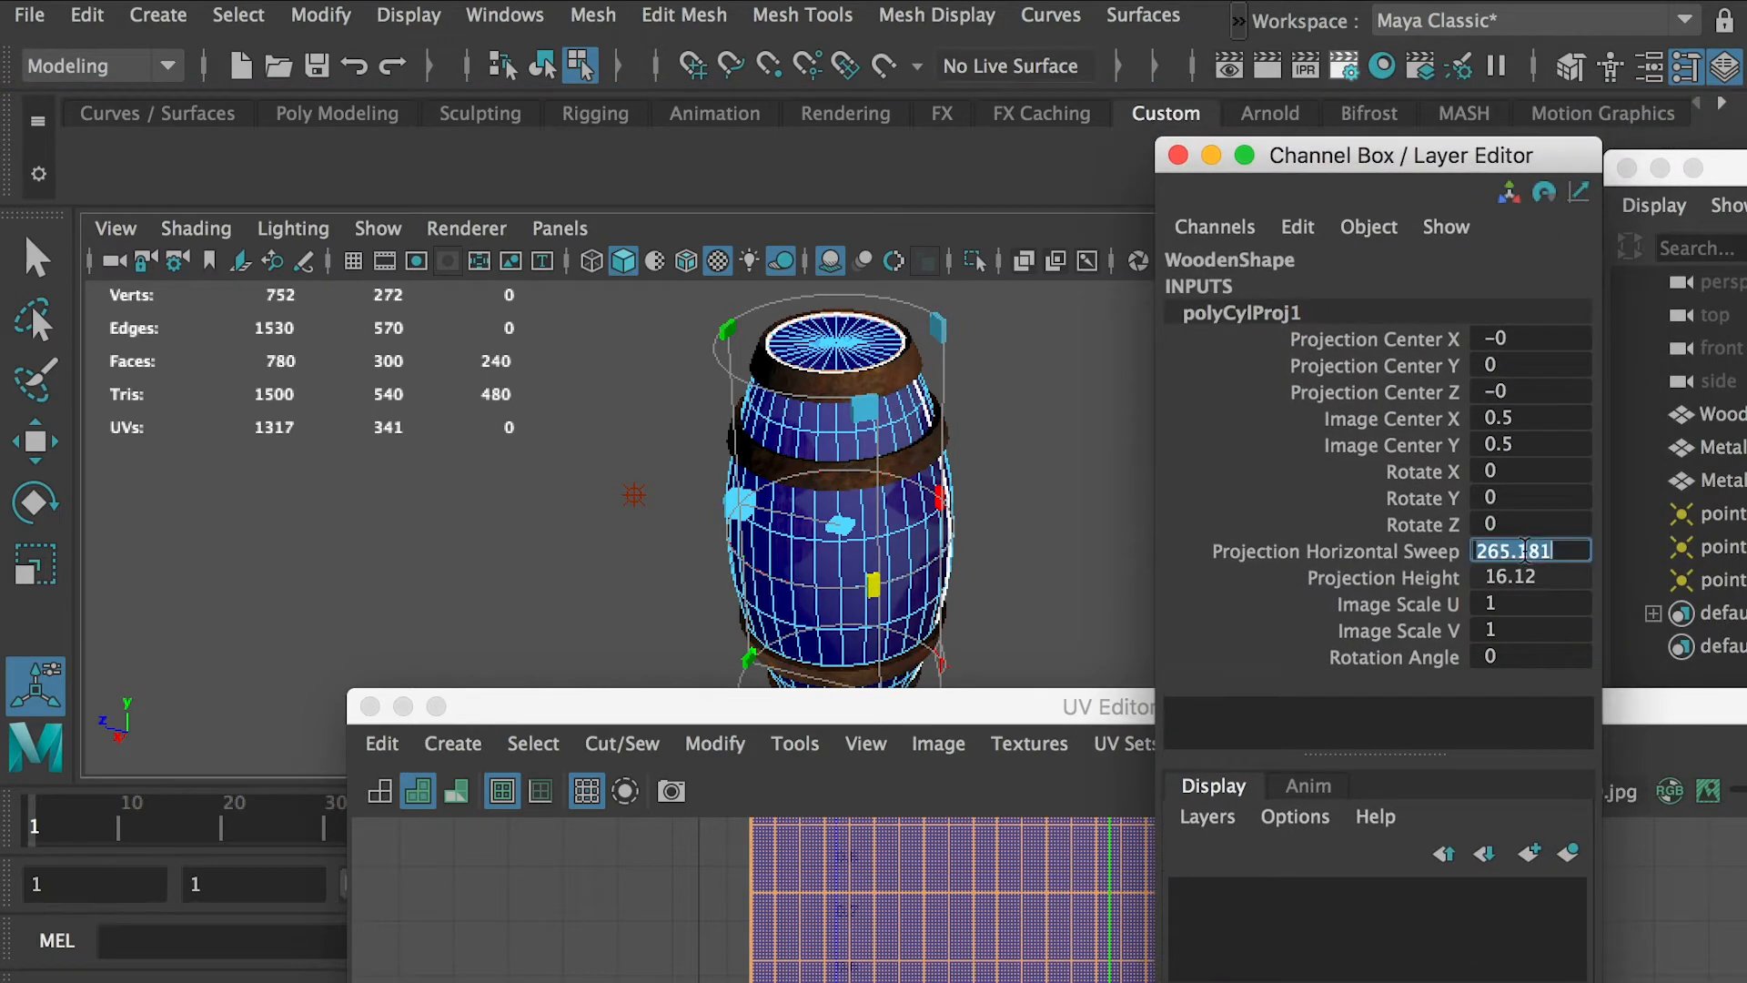
pyautogui.write('360')
pyautogui.press('Return')
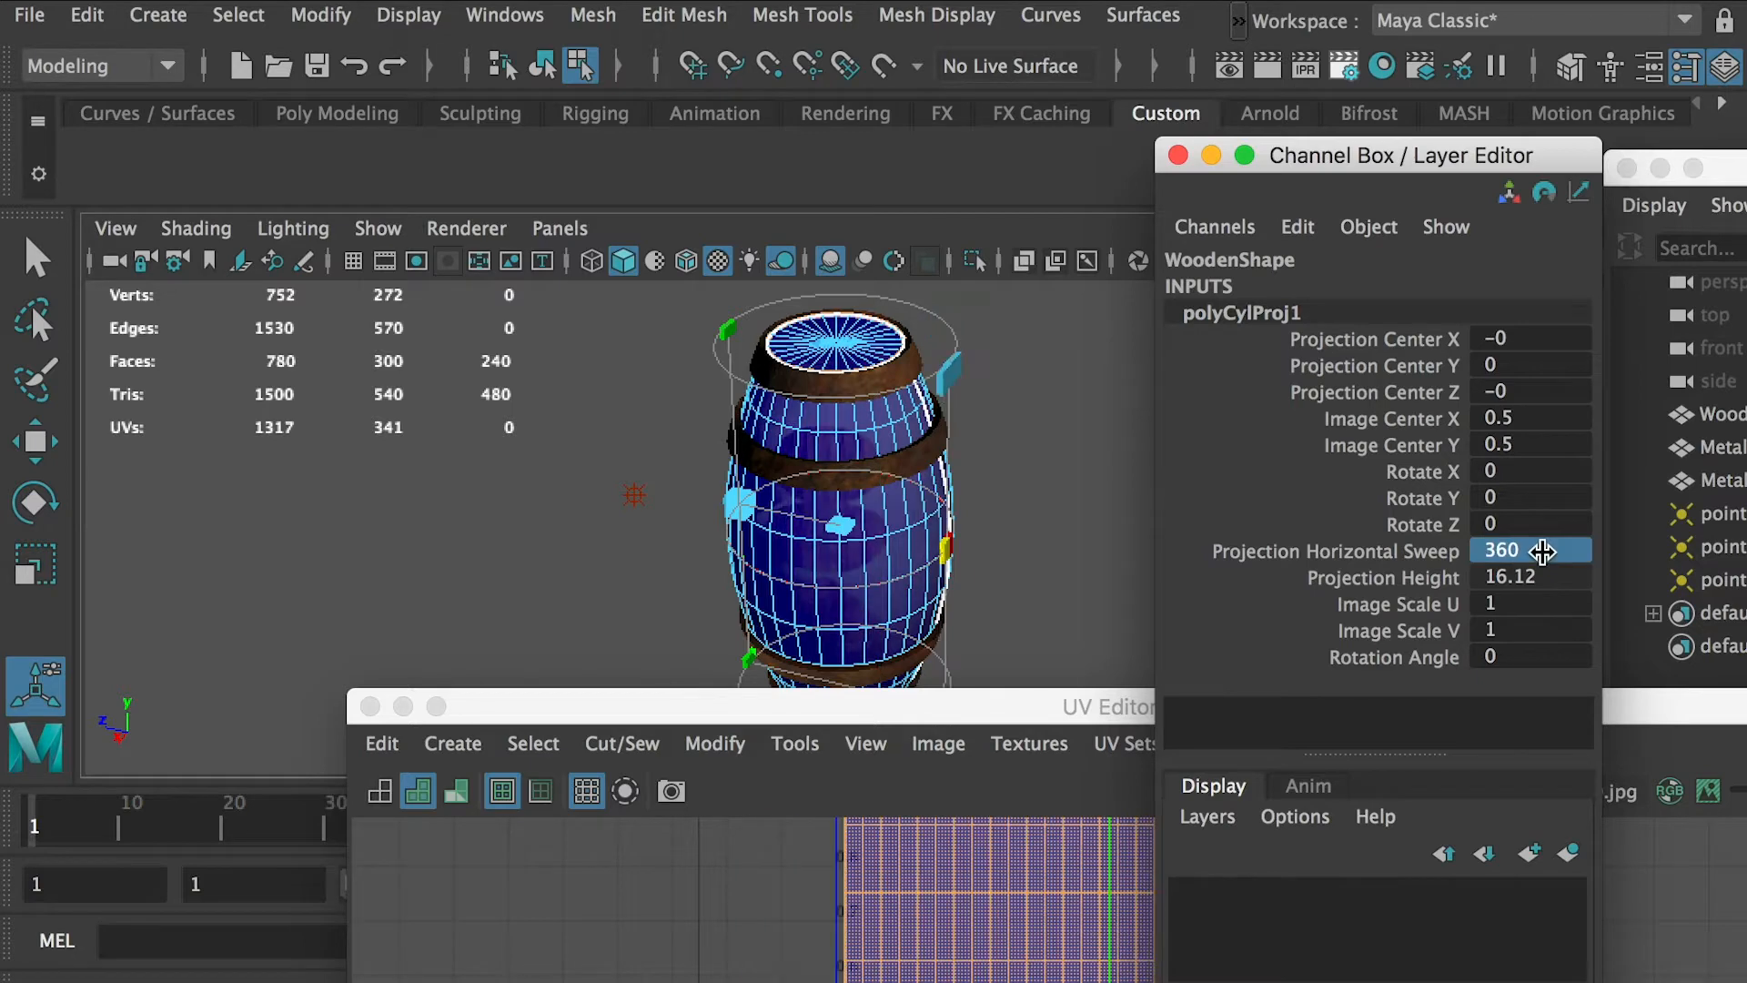
pyautogui.moveTo(1344, 155); pyautogui.dragTo(1742, 115)
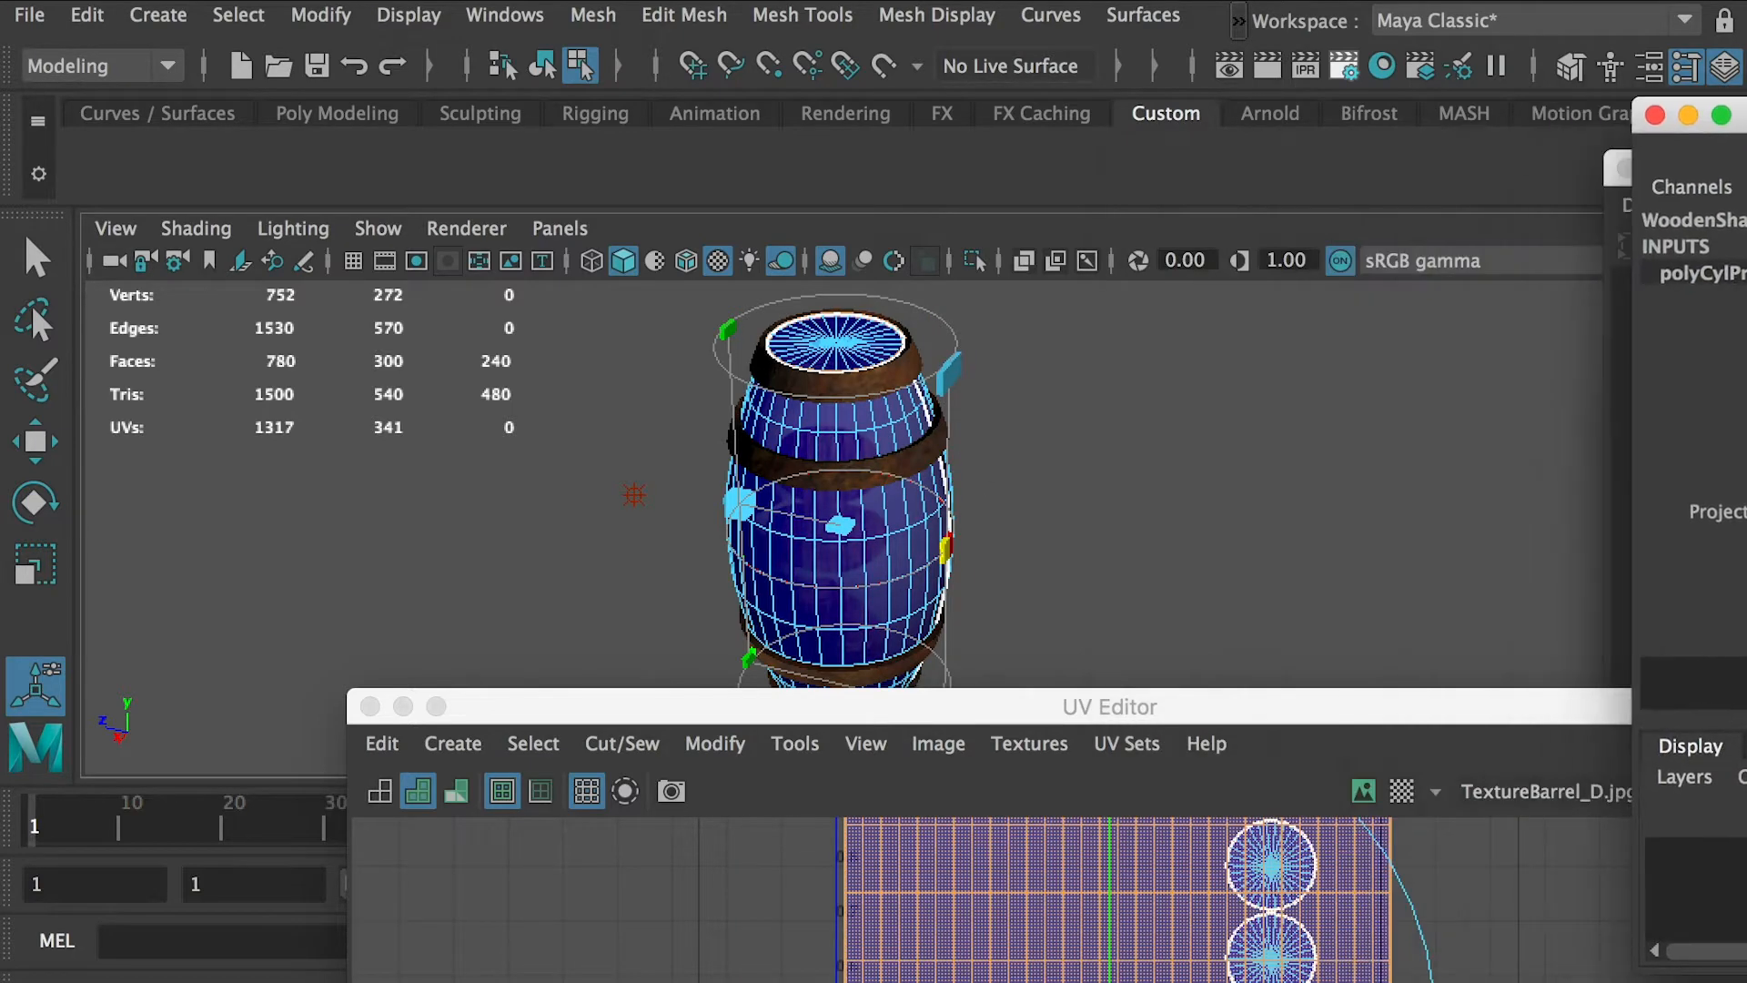
# - Move the projected side shell in UV space clear of the two cap shells, keeping the barrel visible beside the UV Editor
pyautogui.moveTo(1224, 703); pyautogui.dragTo(1284, 330)
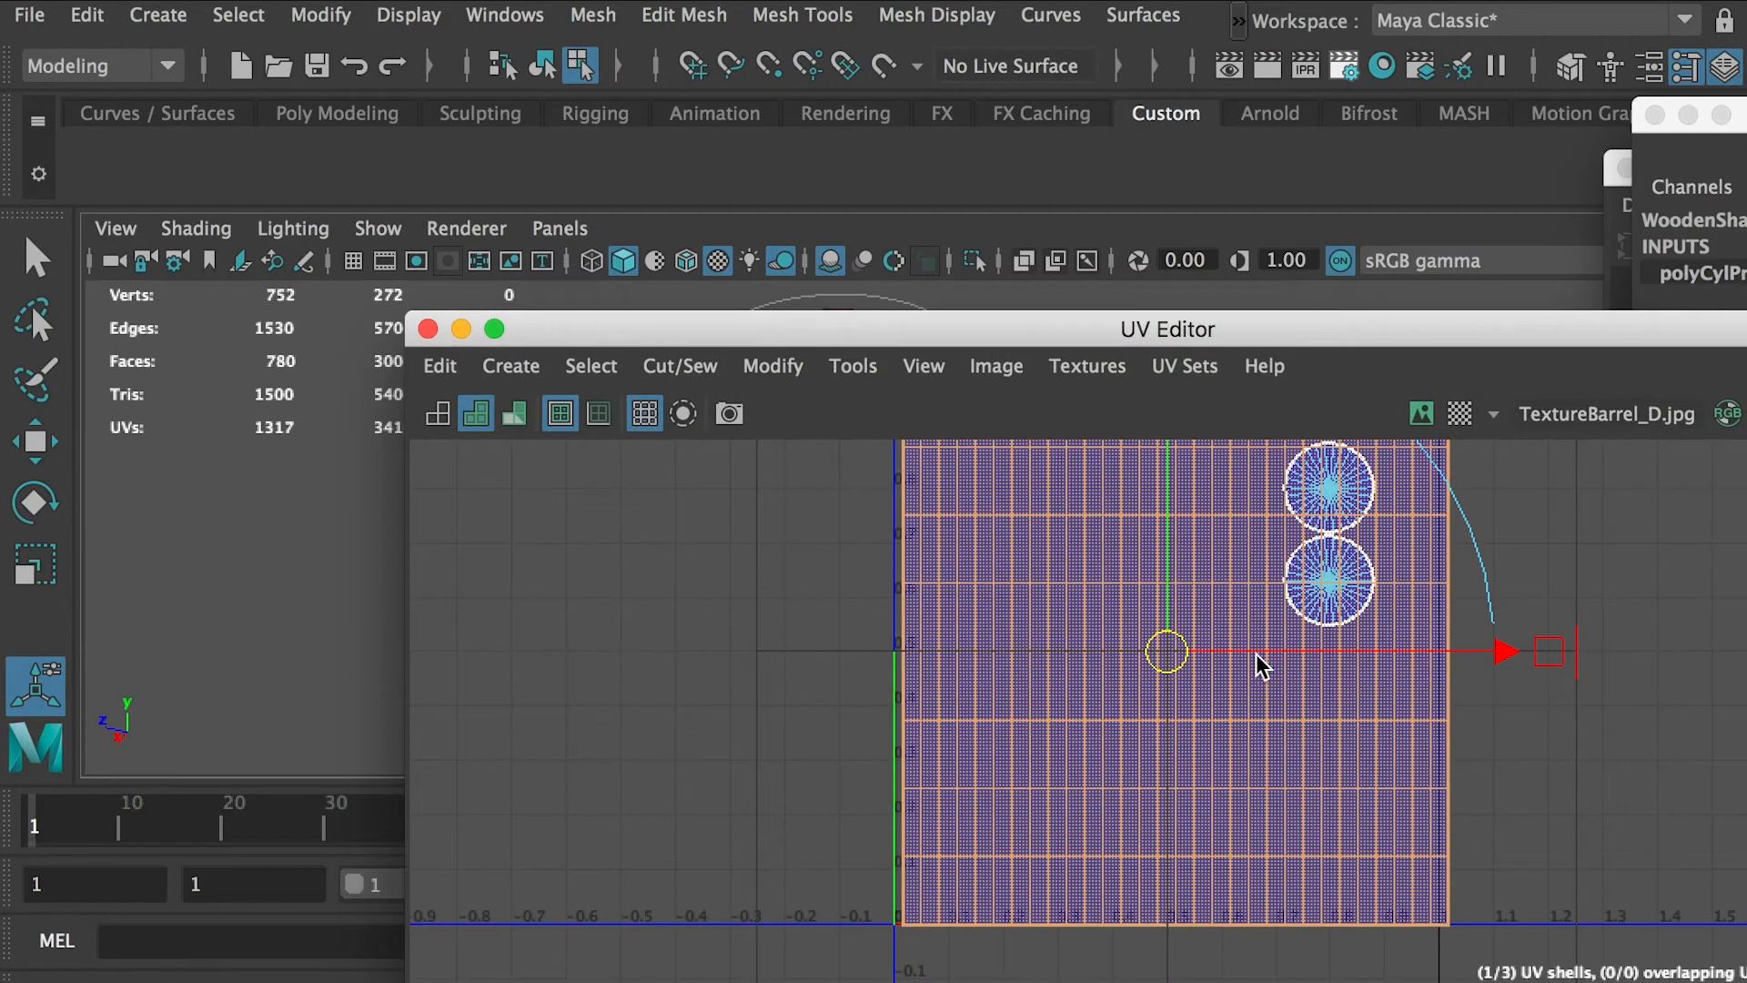
pyautogui.scroll(-2, 1257, 625)
pyautogui.moveTo(1075, 335); pyautogui.dragTo(1496, 350)
pyautogui.keyDown('alt'); pyautogui.moveTo(725, 531); pyautogui.dragTo(444, 528, button='middle'); pyautogui.keyUp('alt')
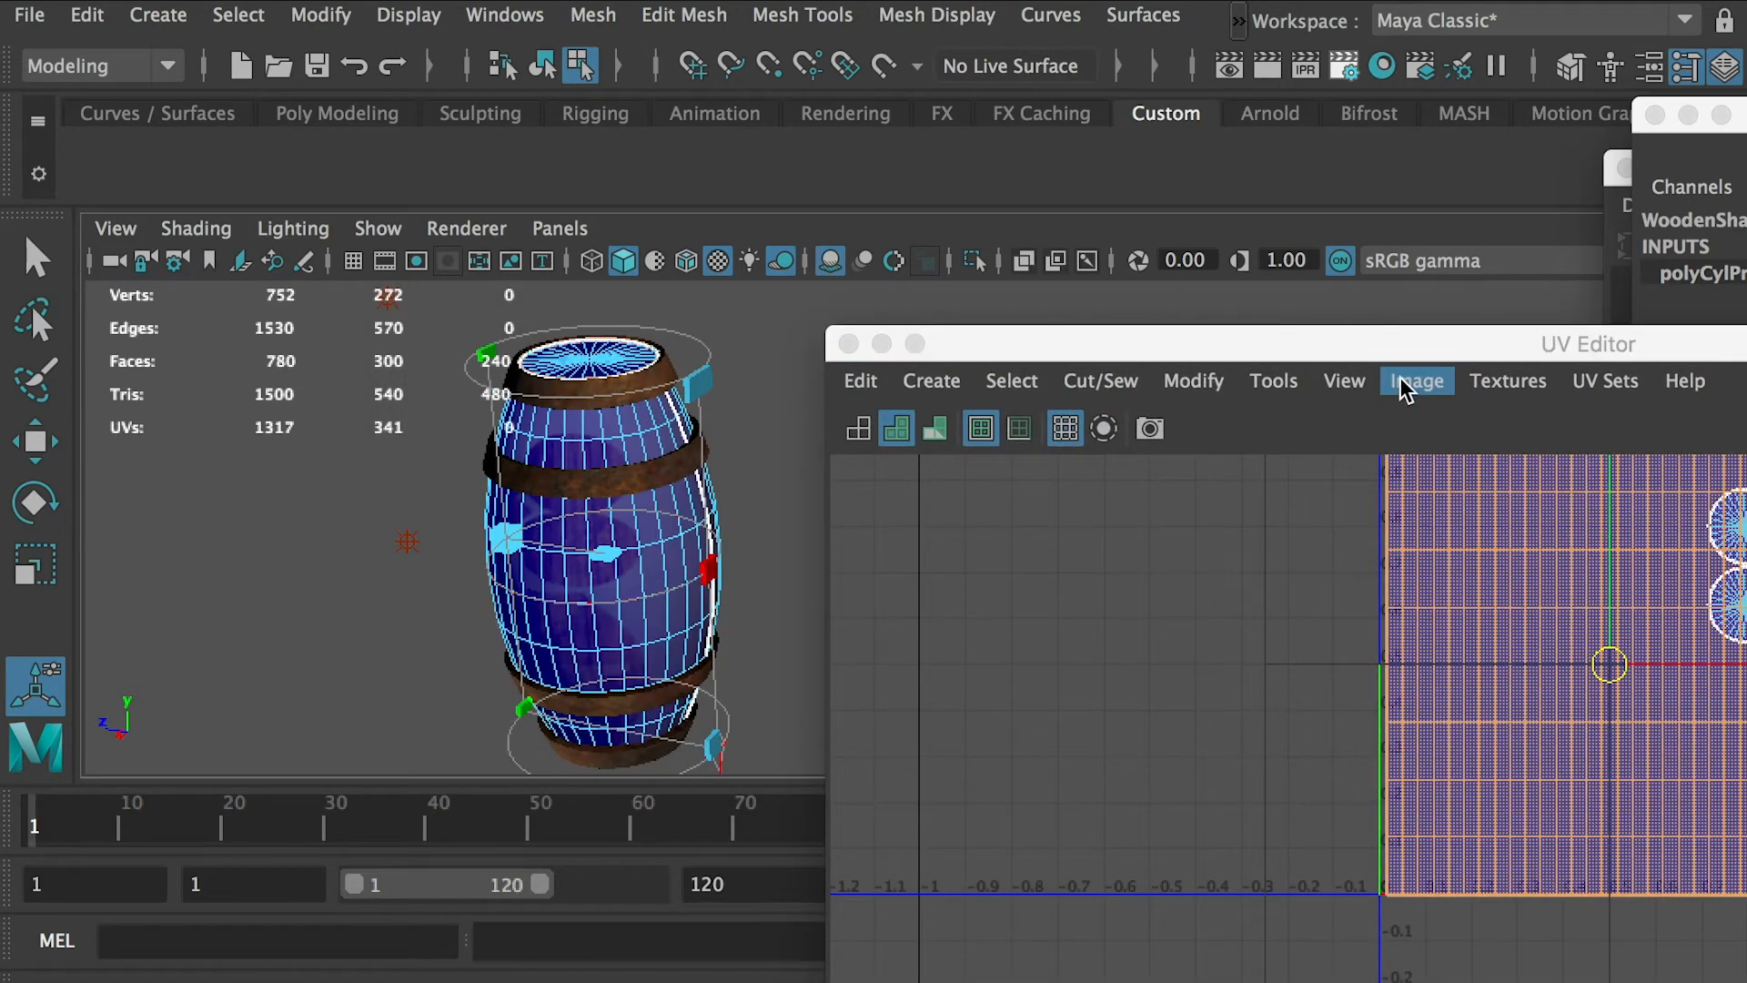
pyautogui.moveTo(1624, 673); pyautogui.dragTo(1322, 730)
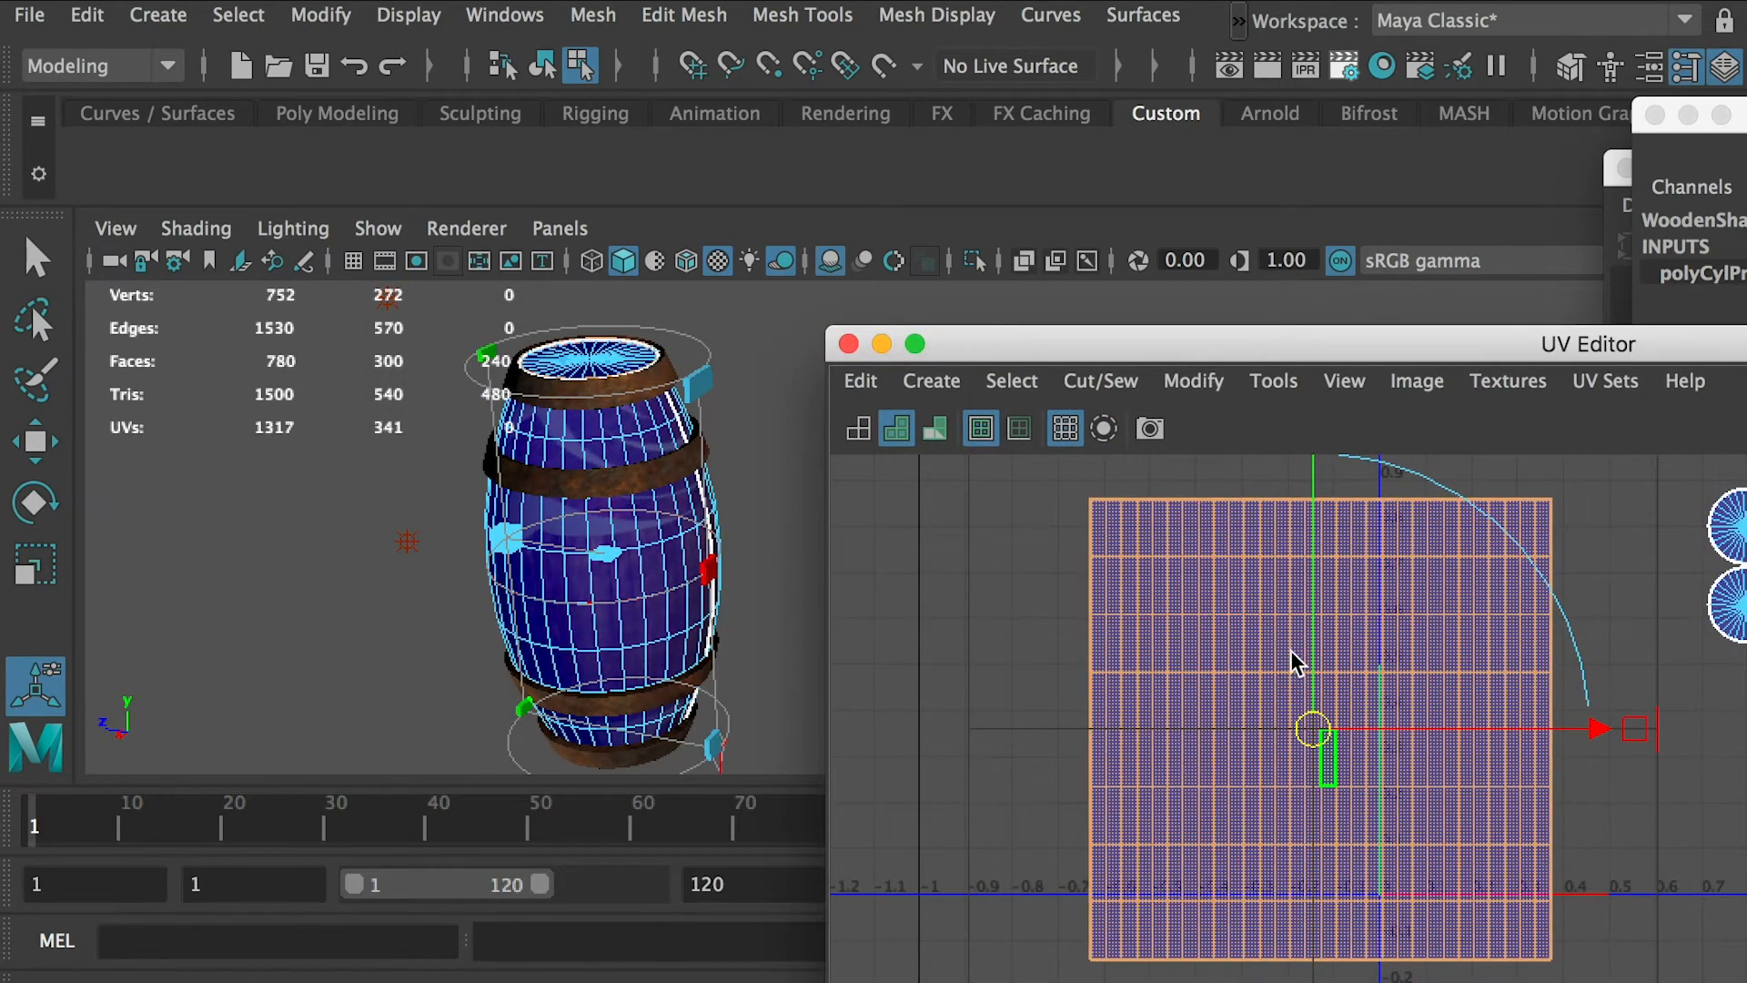
# - Scale the side shell vertically in UV space to about 0.6 units high, checking the wood grain on the barrel
pyautogui.press('r')
pyautogui.moveTo(1320, 622); pyautogui.dragTo(1314, 643)
pyautogui.keyDown('alt'); pyautogui.moveTo(728, 583); pyautogui.dragTo(679, 506); pyautogui.keyUp('alt')
pyautogui.scroll(2, 722, 546)
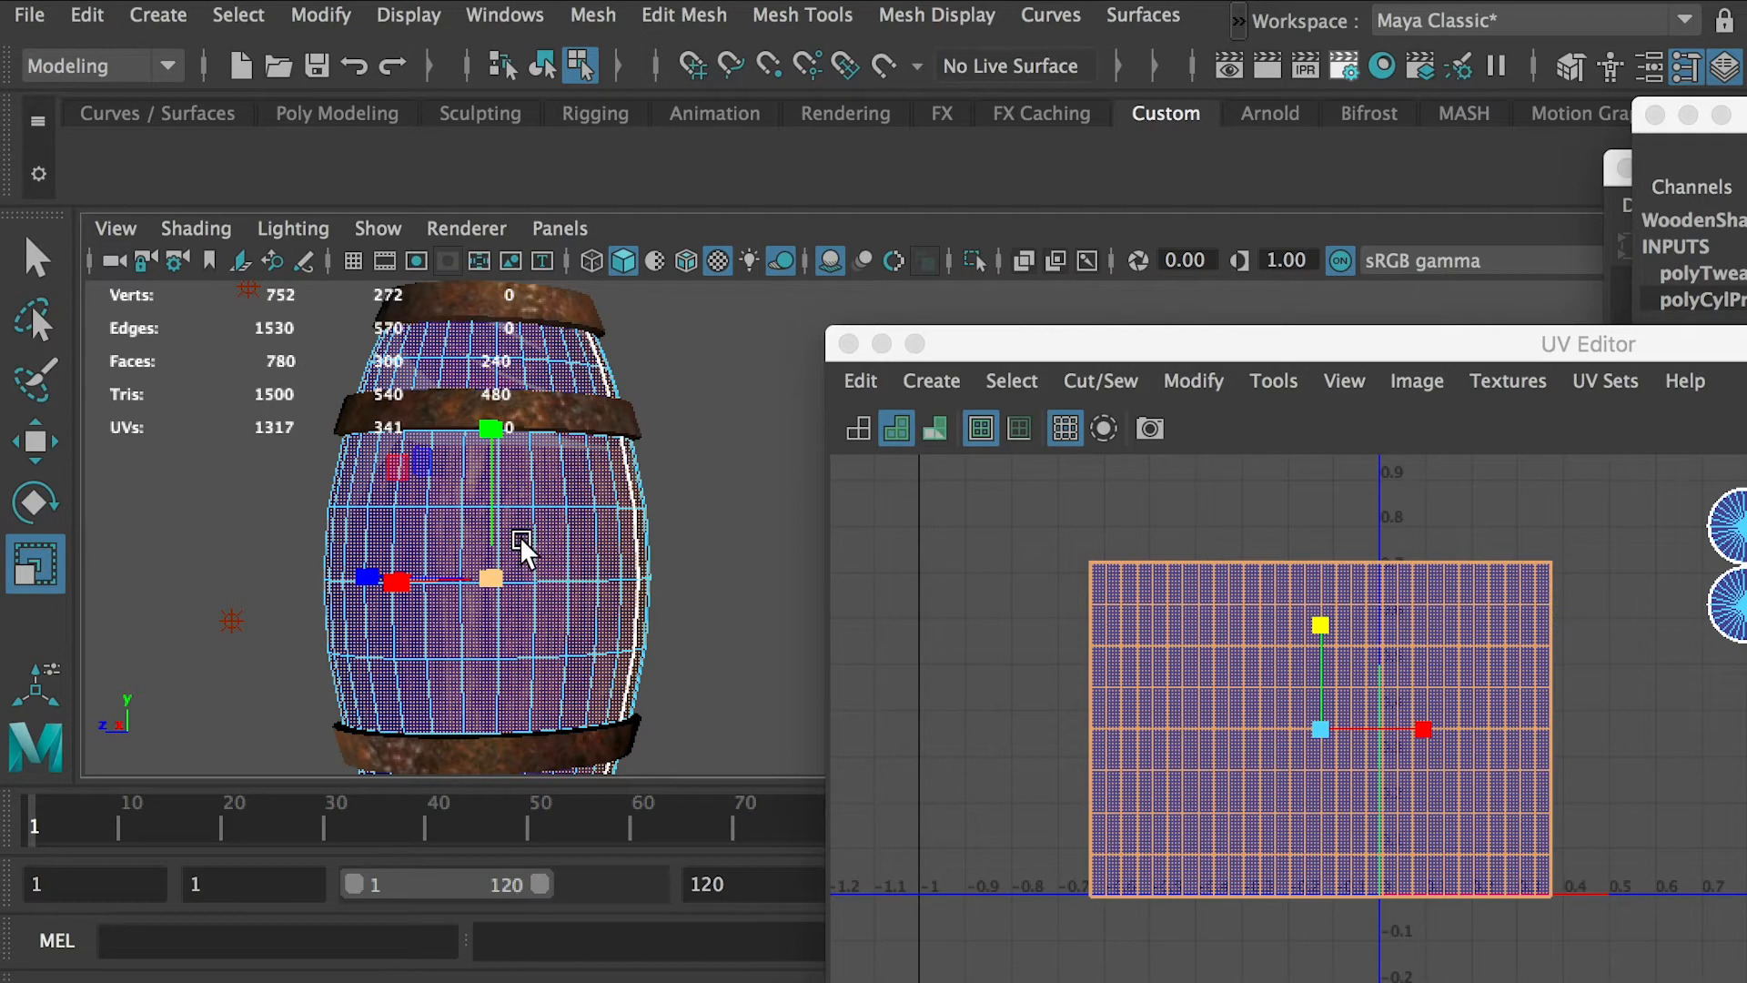
pyautogui.scroll(2, 1045, 639)
pyautogui.scroll(1, 1038, 673)
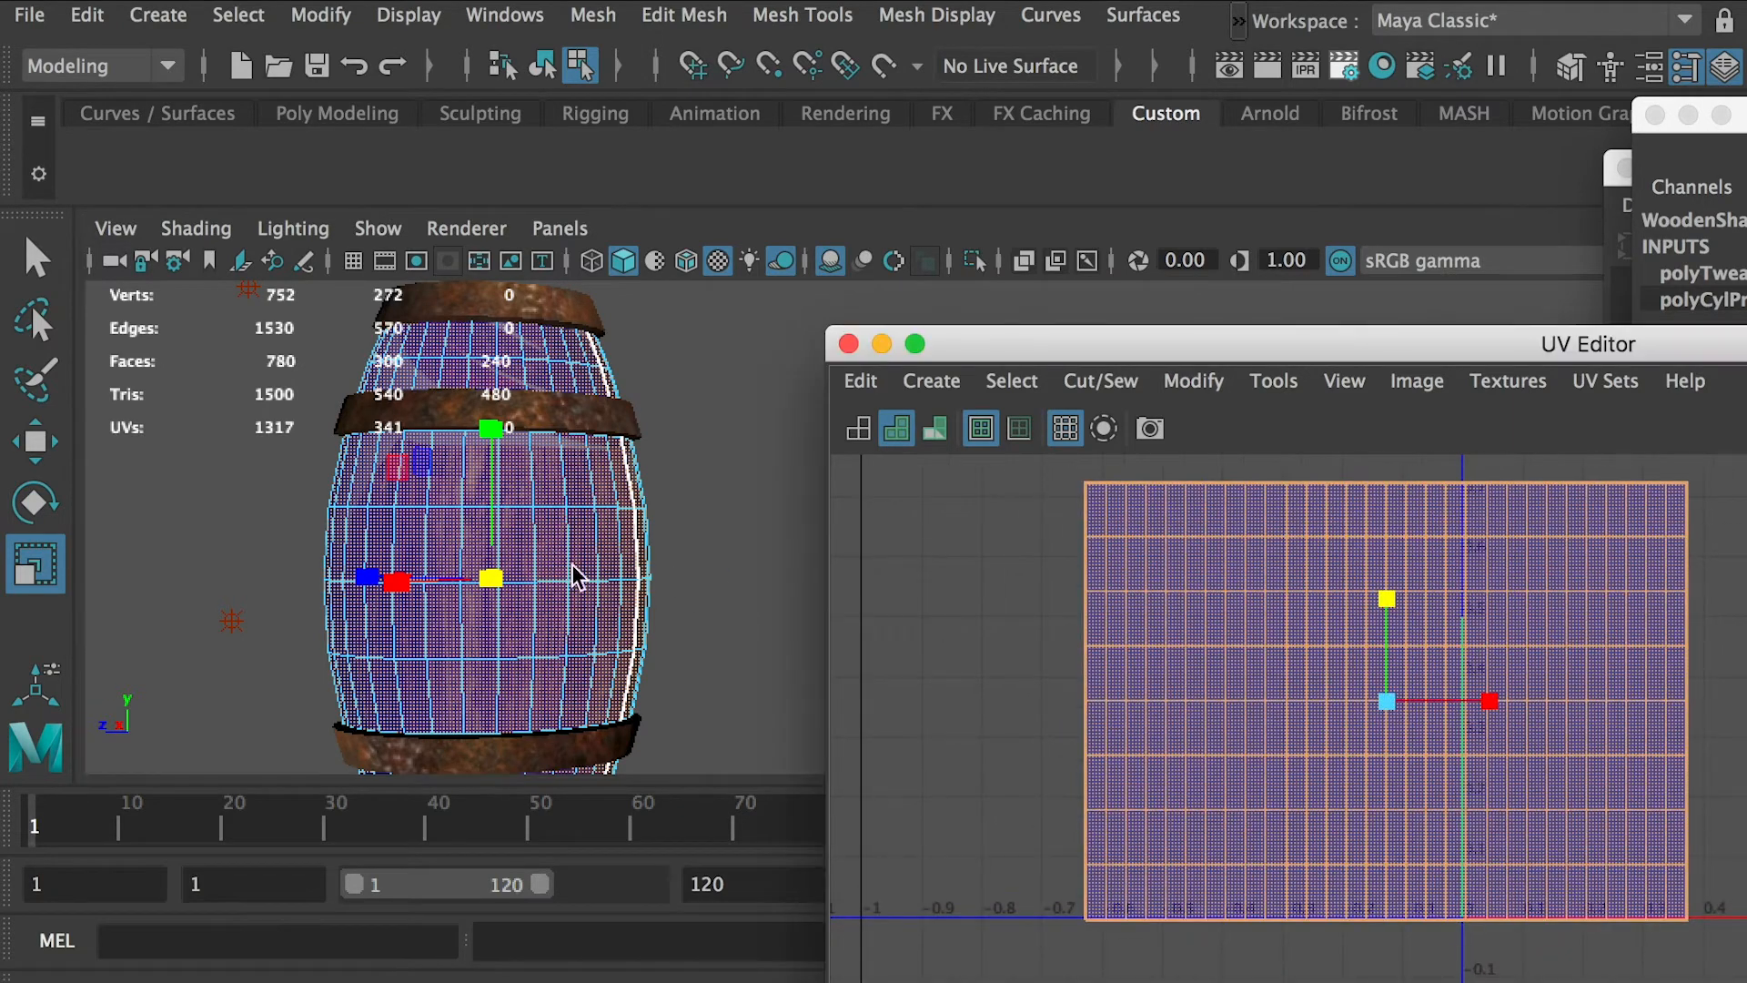
pyautogui.moveTo(1388, 598); pyautogui.dragTo(1388, 609)
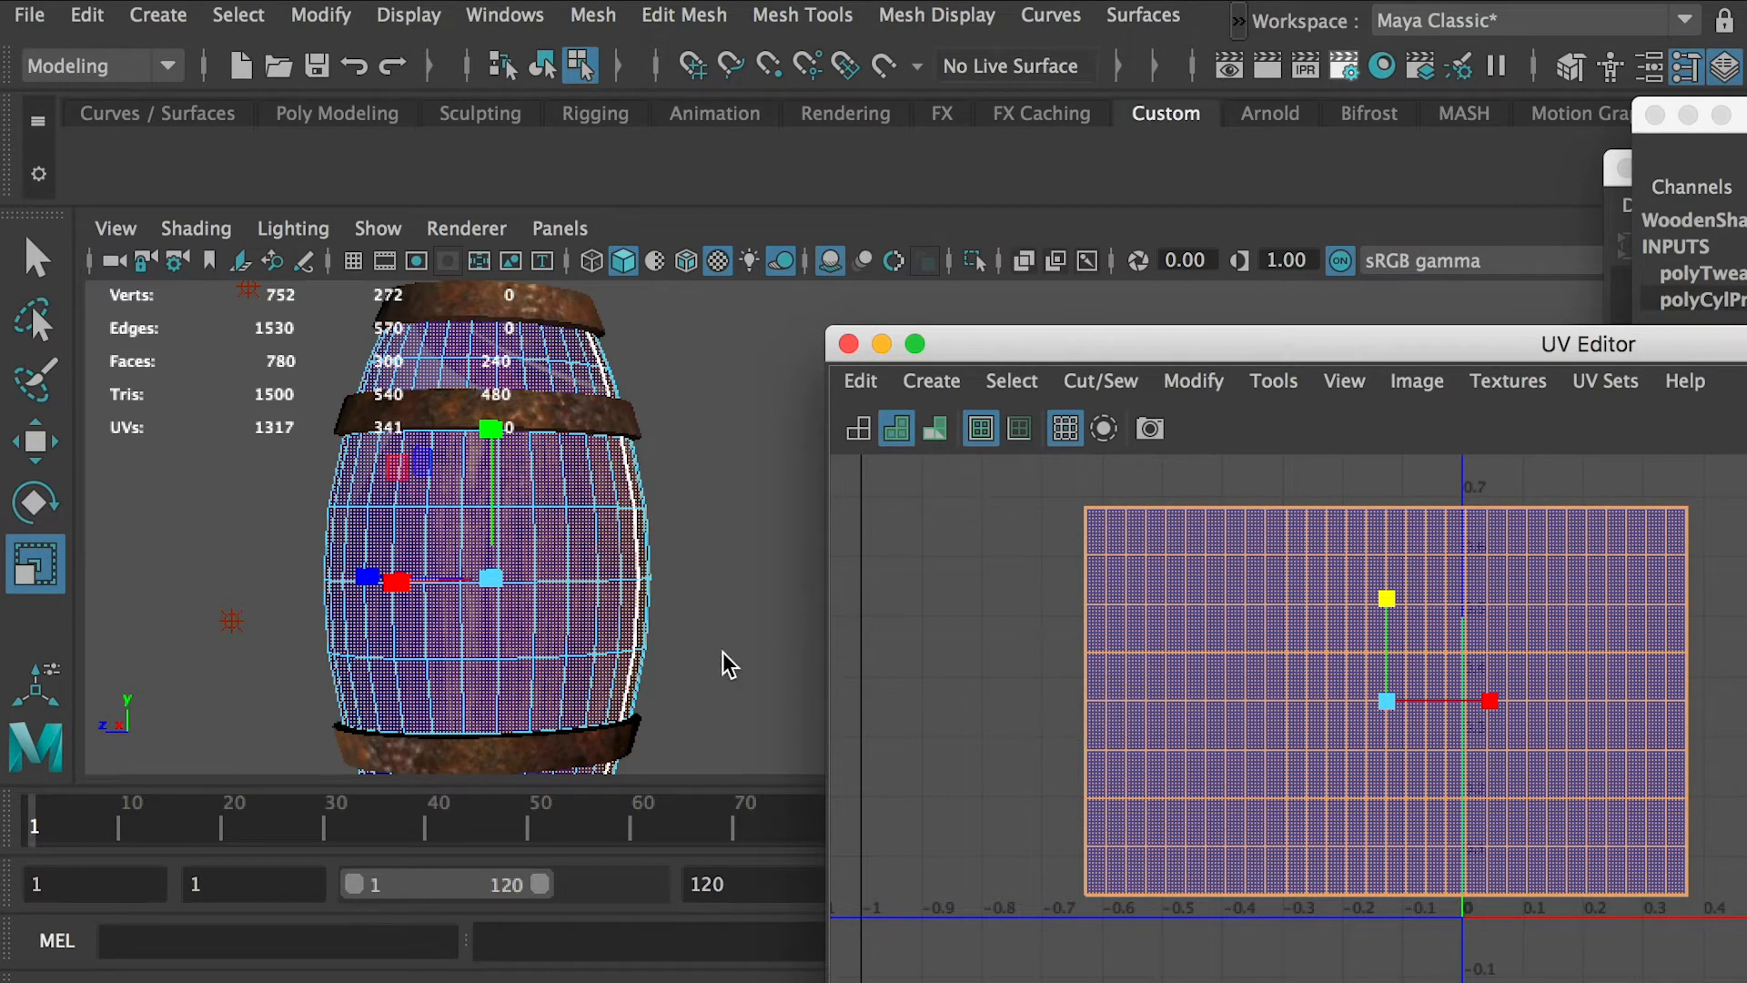
pyautogui.moveTo(1386, 598); pyautogui.dragTo(1389, 604)
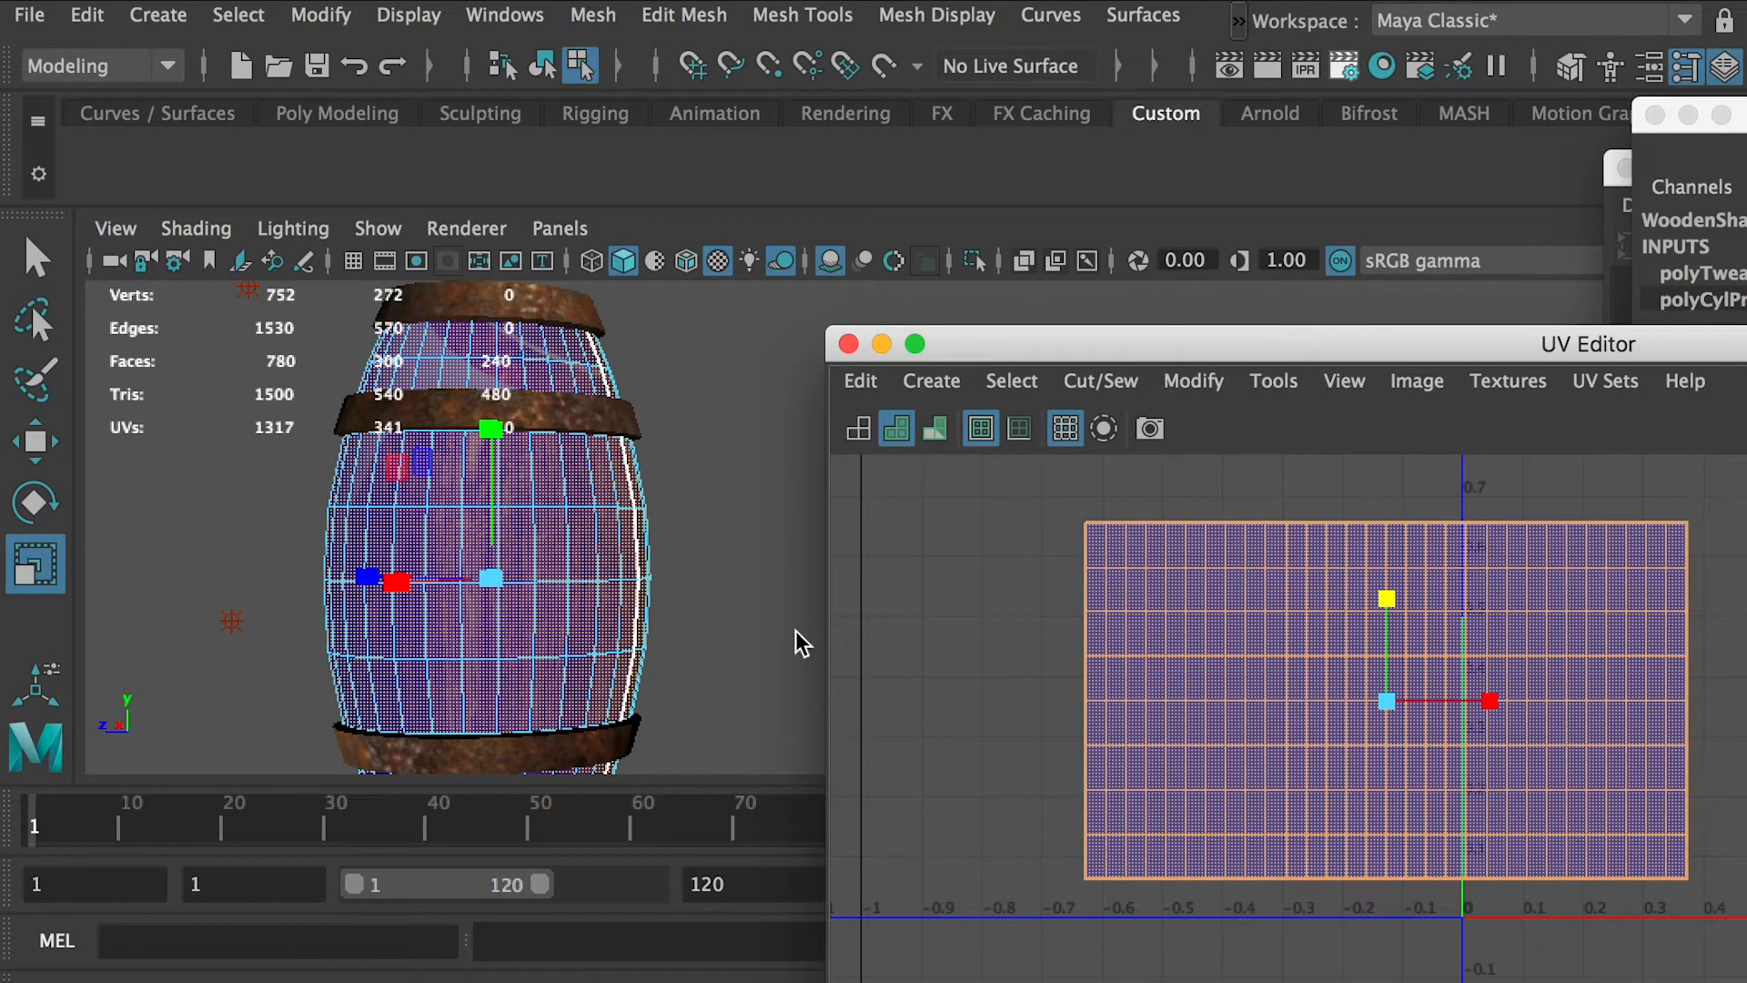
pyautogui.moveTo(645, 546)
pyautogui.keyDown('alt'); pyautogui.mouseDown()
pyautogui.moveTo(637, 516)
pyautogui.moveTo(624, 548)
pyautogui.mouseUp(); pyautogui.keyUp('alt')
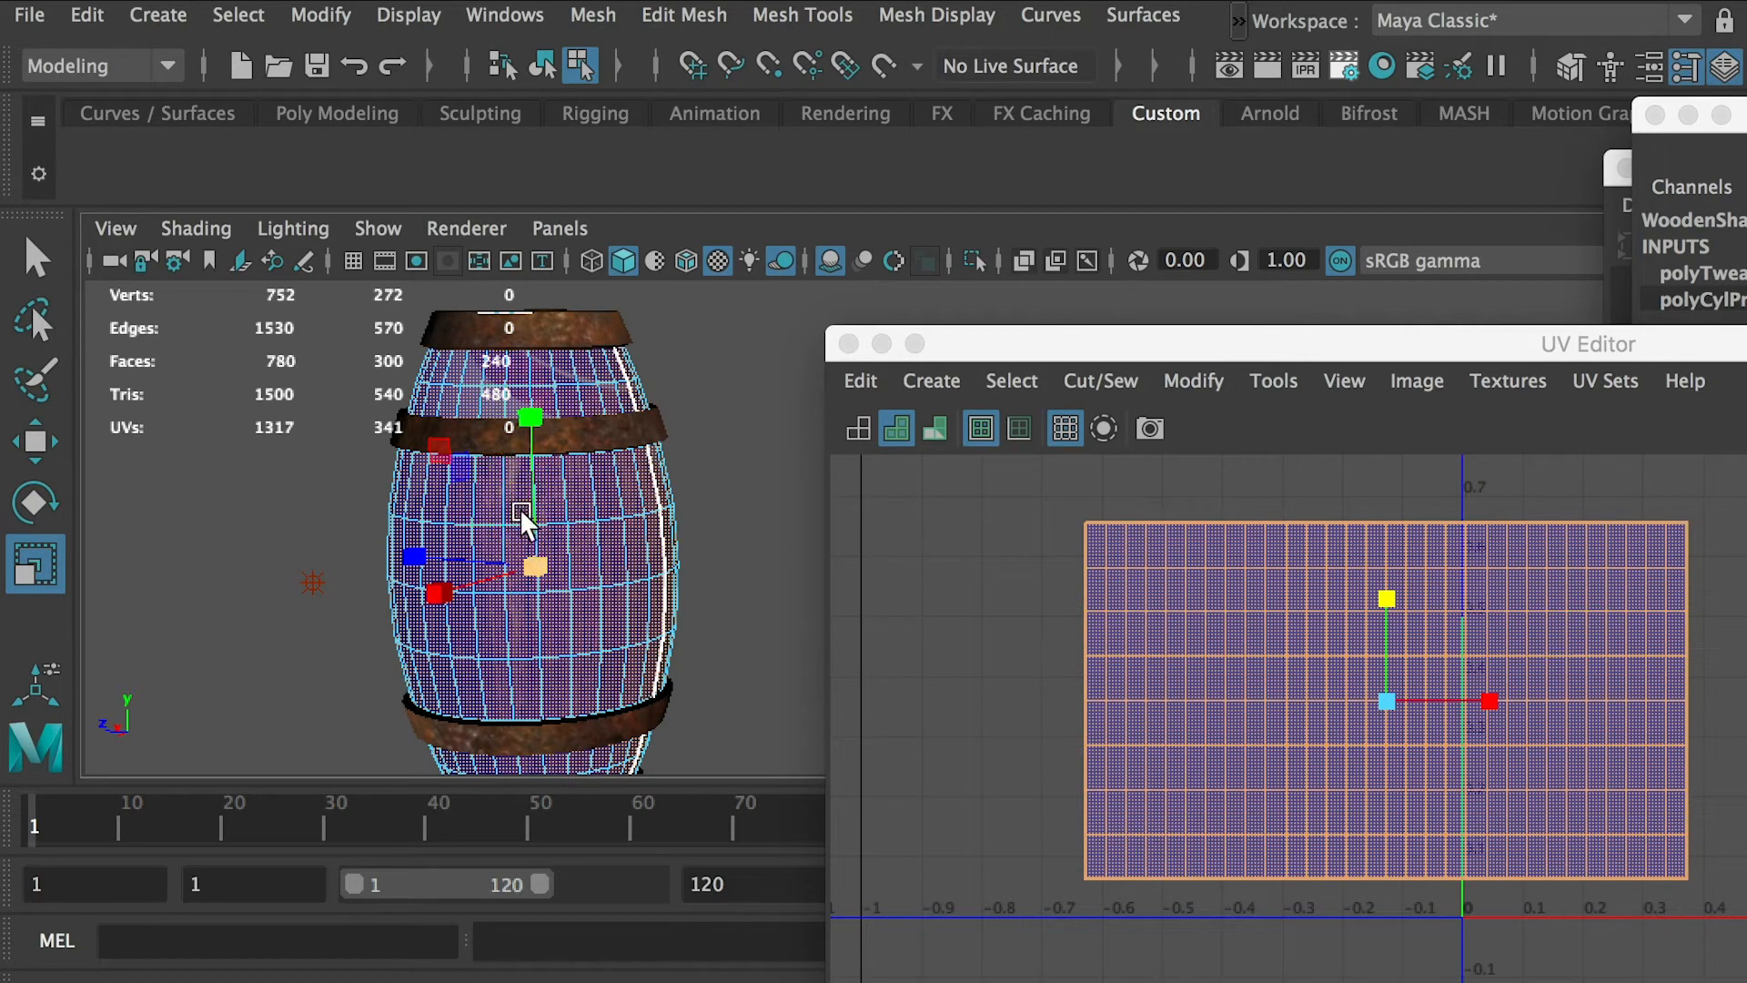
# - Move the side shell back into the 0–1 UV tile, scale it uniformly to nearly span the width, and return to object mode
pyautogui.scroll(-2, 1410, 663)
pyautogui.keyDown('alt'); pyautogui.moveTo(1410, 663); pyautogui.dragTo(1077, 690, button='middle'); pyautogui.keyUp('alt')
pyautogui.press('w')
pyautogui.moveTo(1070, 719); pyautogui.dragTo(1368, 717)
pyautogui.press('r')
pyautogui.moveTo(1387, 723); pyautogui.dragTo(1388, 732)
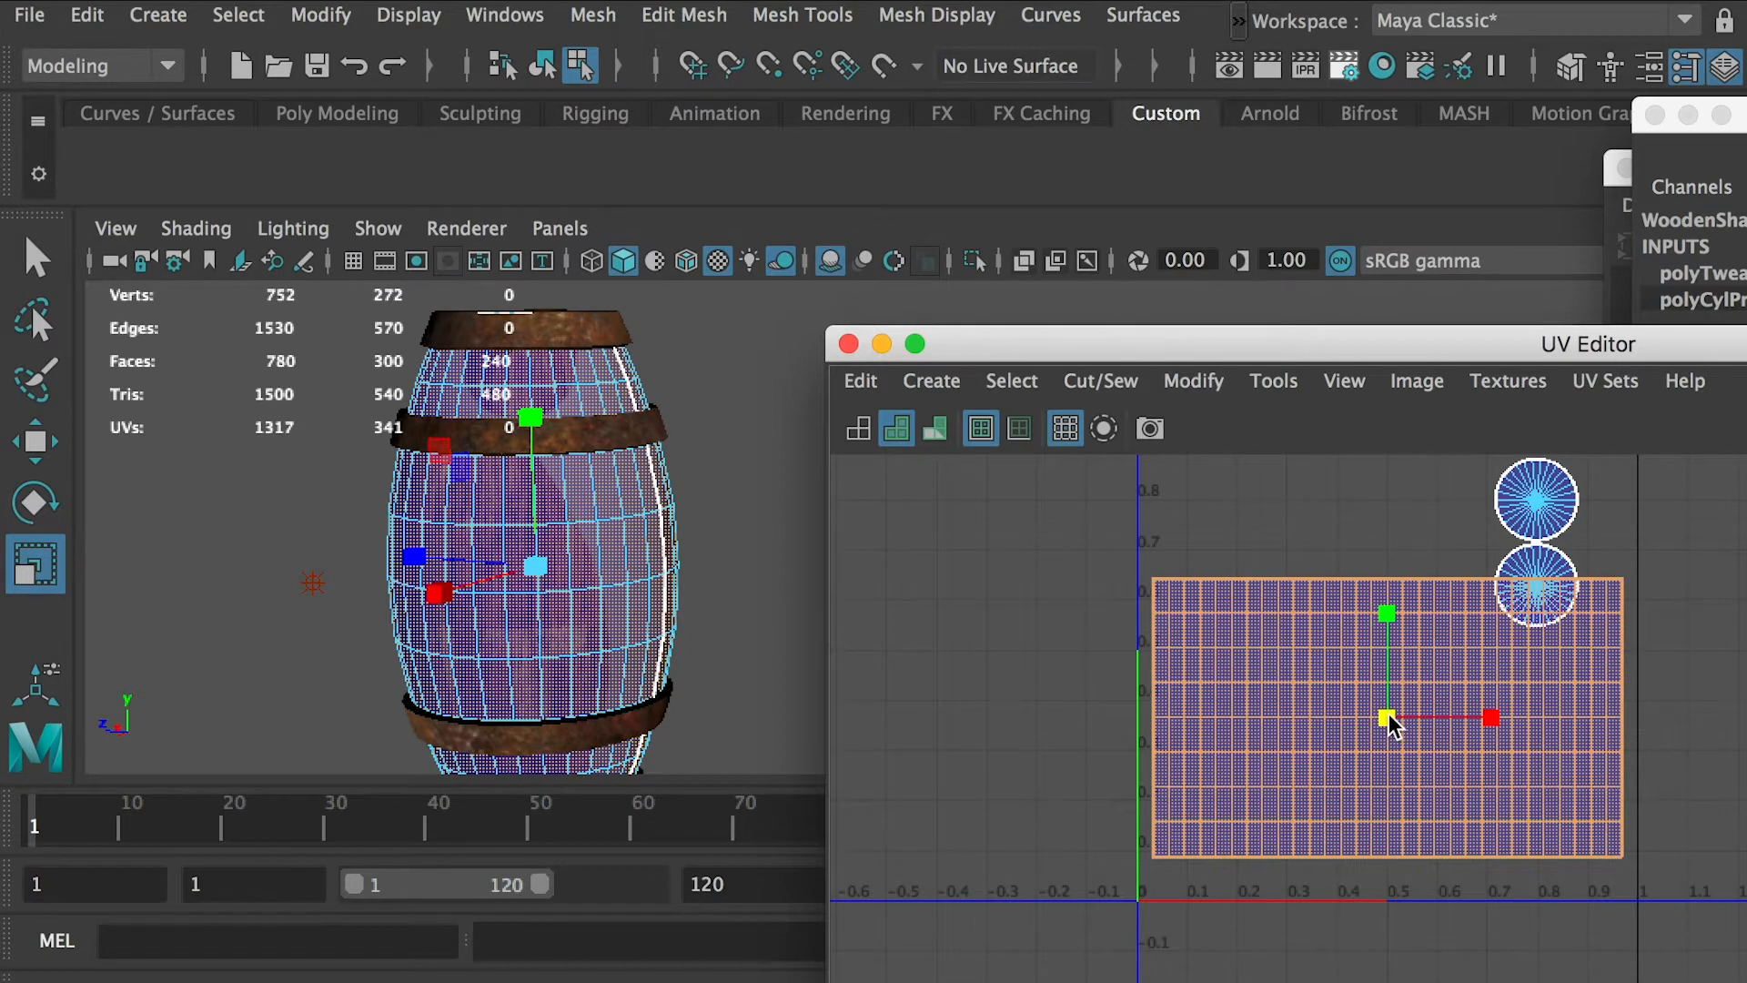
pyautogui.moveTo(1392, 725); pyautogui.dragTo(1395, 727)
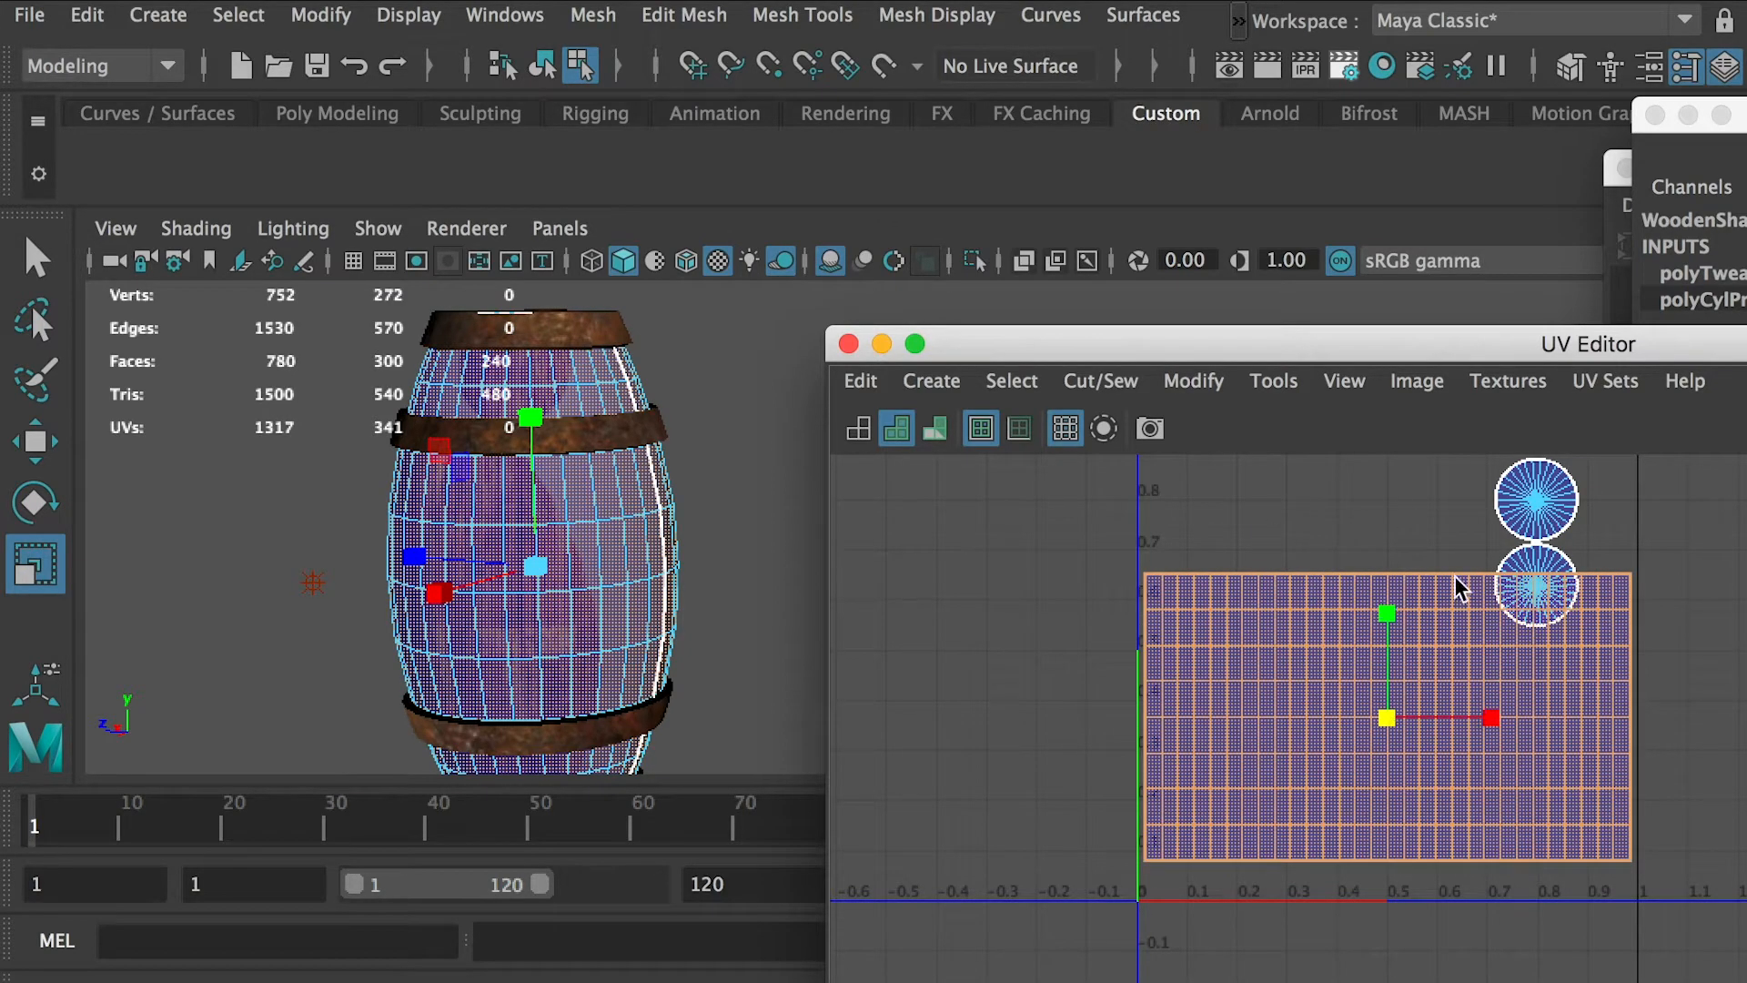
pyautogui.moveTo(593, 491); pyautogui.dragTo(746, 433, button='right')
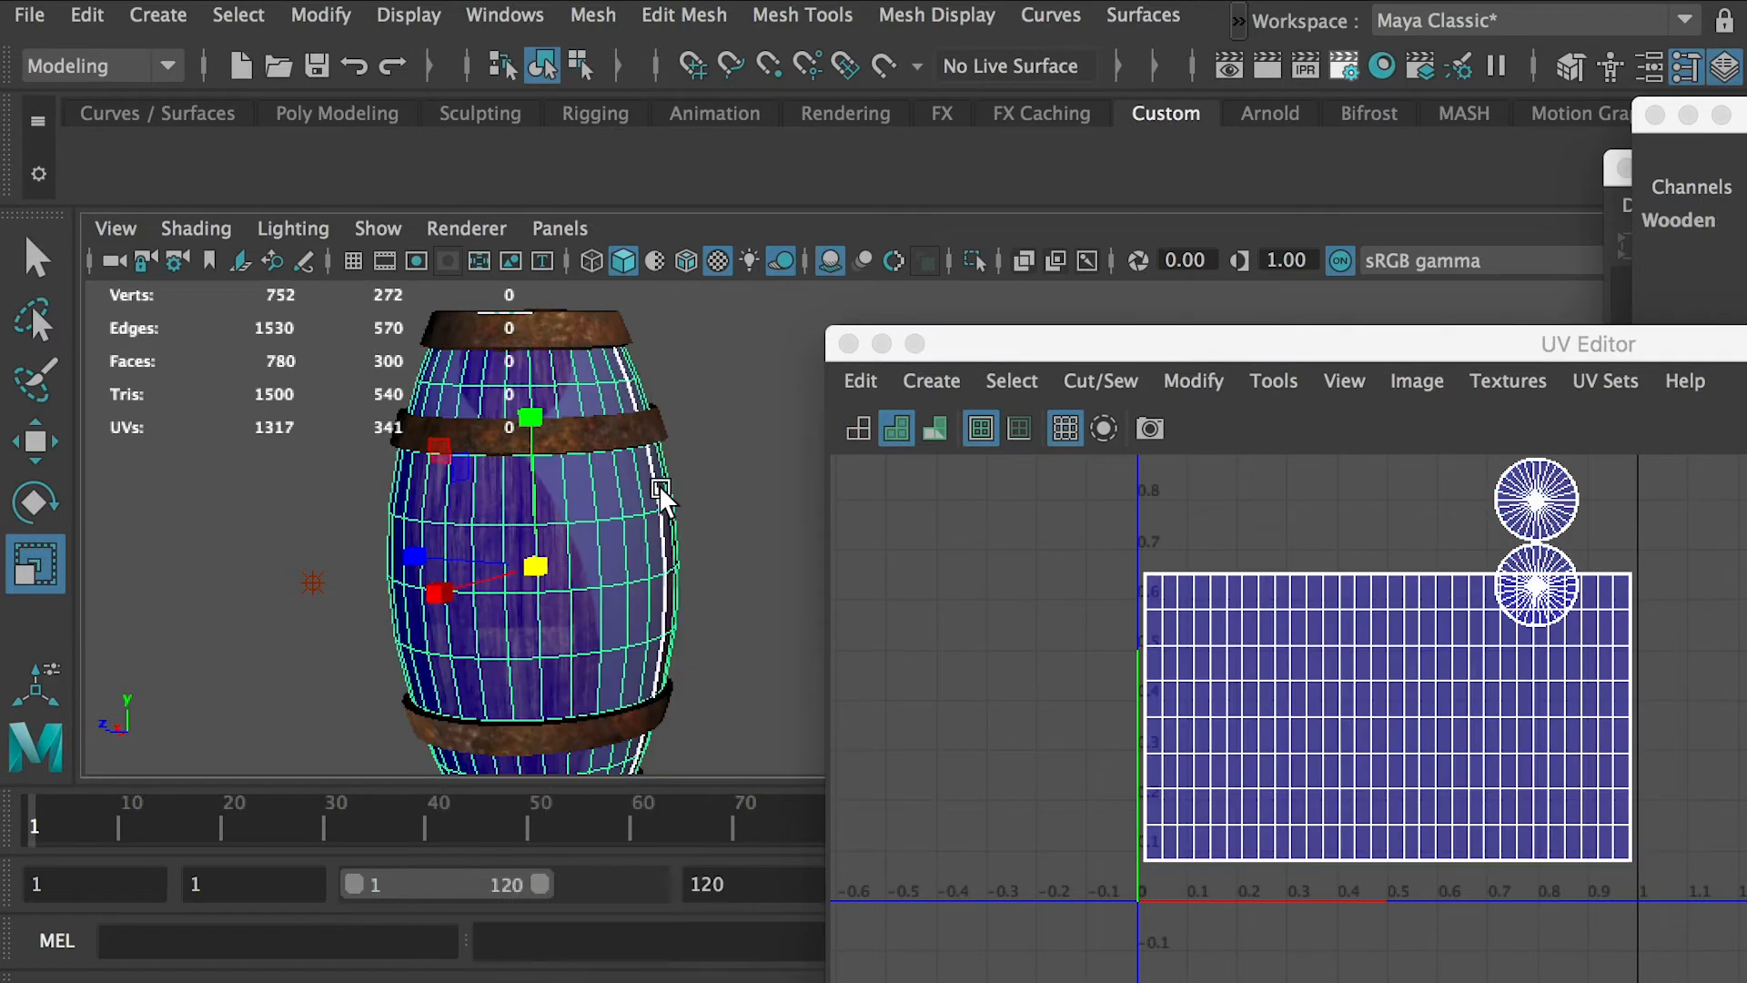
# - Create a Lambert material in Hypershade and name it M01
pyautogui.moveTo(1658, 947); pyautogui.dragTo(917, 209)
pyautogui.click(863, 241)
pyautogui.moveTo(908, 300)
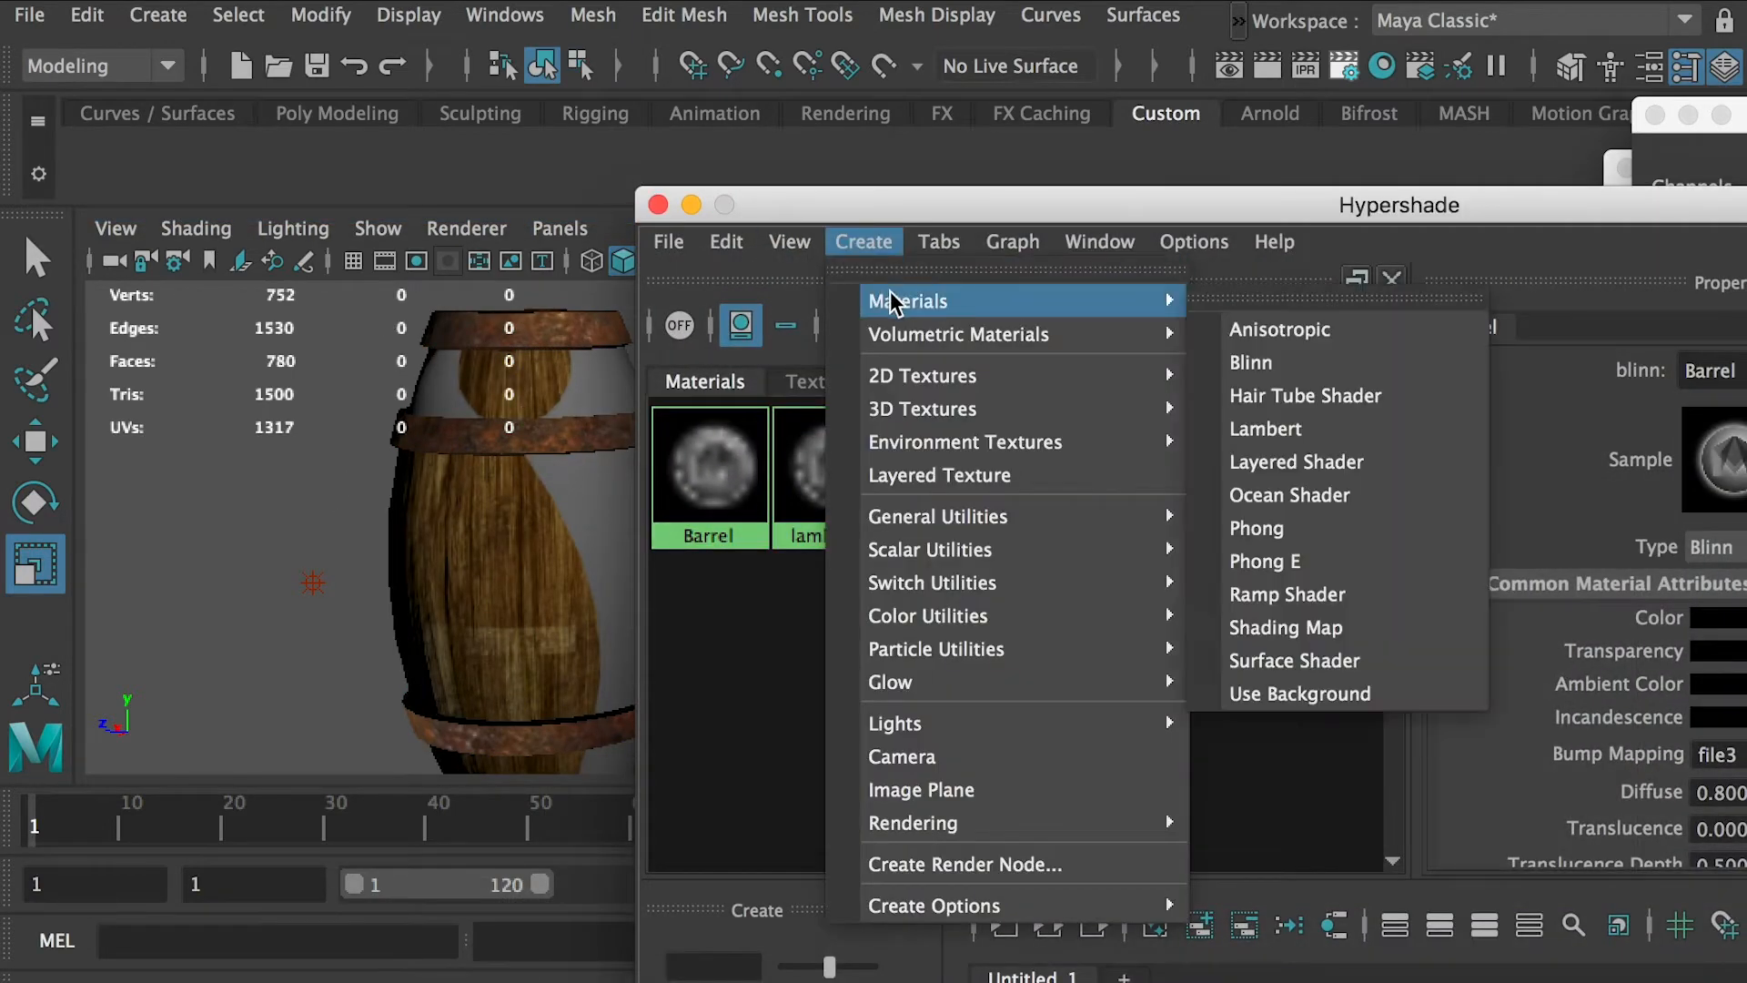
pyautogui.click(1318, 431)
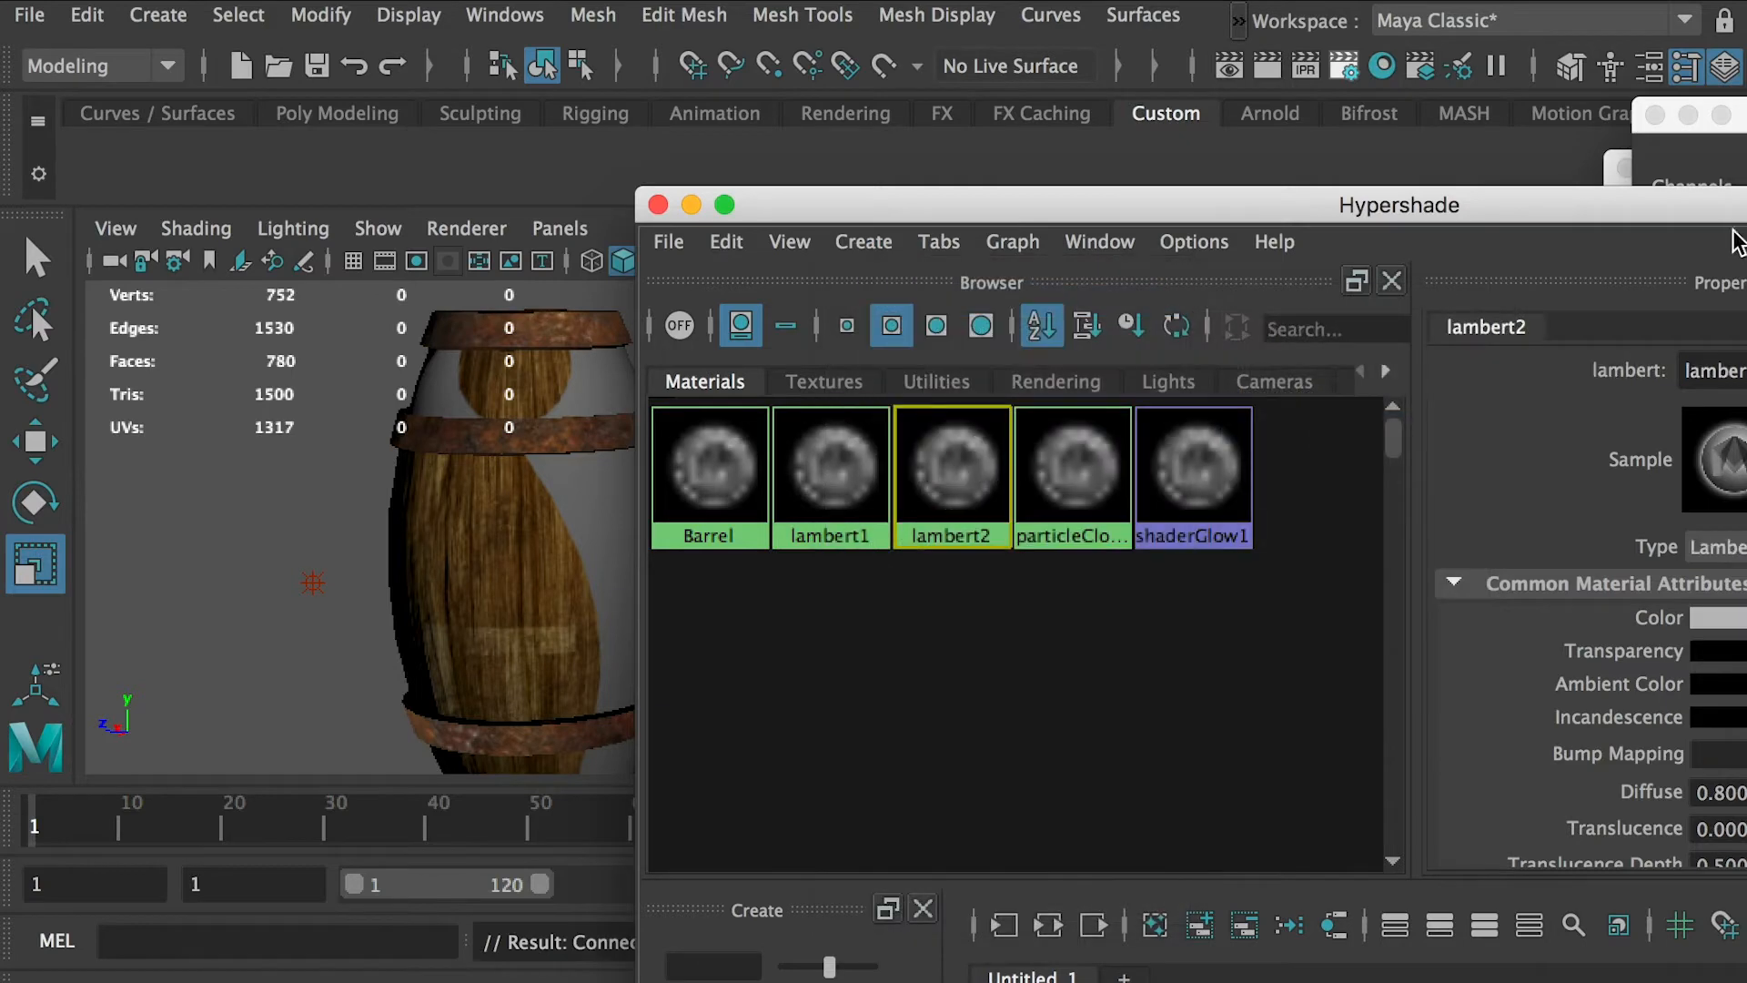
pyautogui.moveTo(1710, 206); pyautogui.dragTo(1517, 208)
pyautogui.moveTo(1579, 373); pyautogui.dragTo(1452, 362)
pyautogui.write('M0')
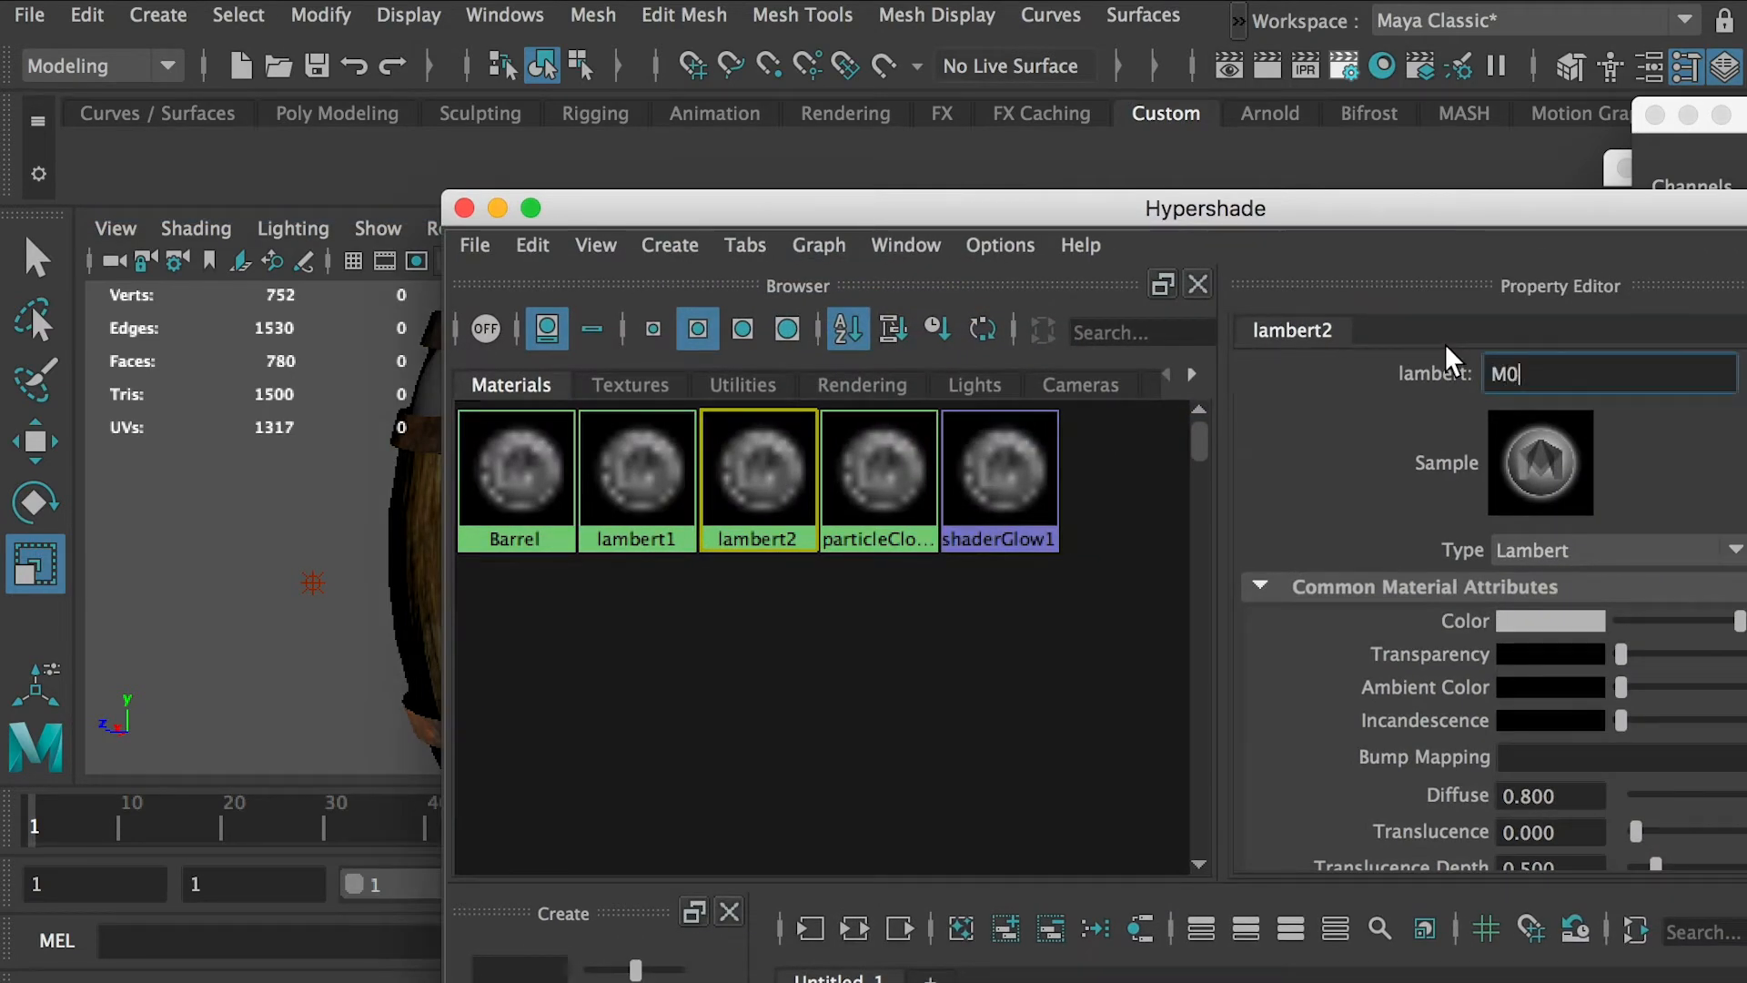
pyautogui.write('1')
pyautogui.press('Return')
# - Connect a file texture to M01's color and load Wood.jpg from the project's sourceimages folder
pyautogui.moveTo(1427, 223); pyautogui.dragTo(1149, 229)
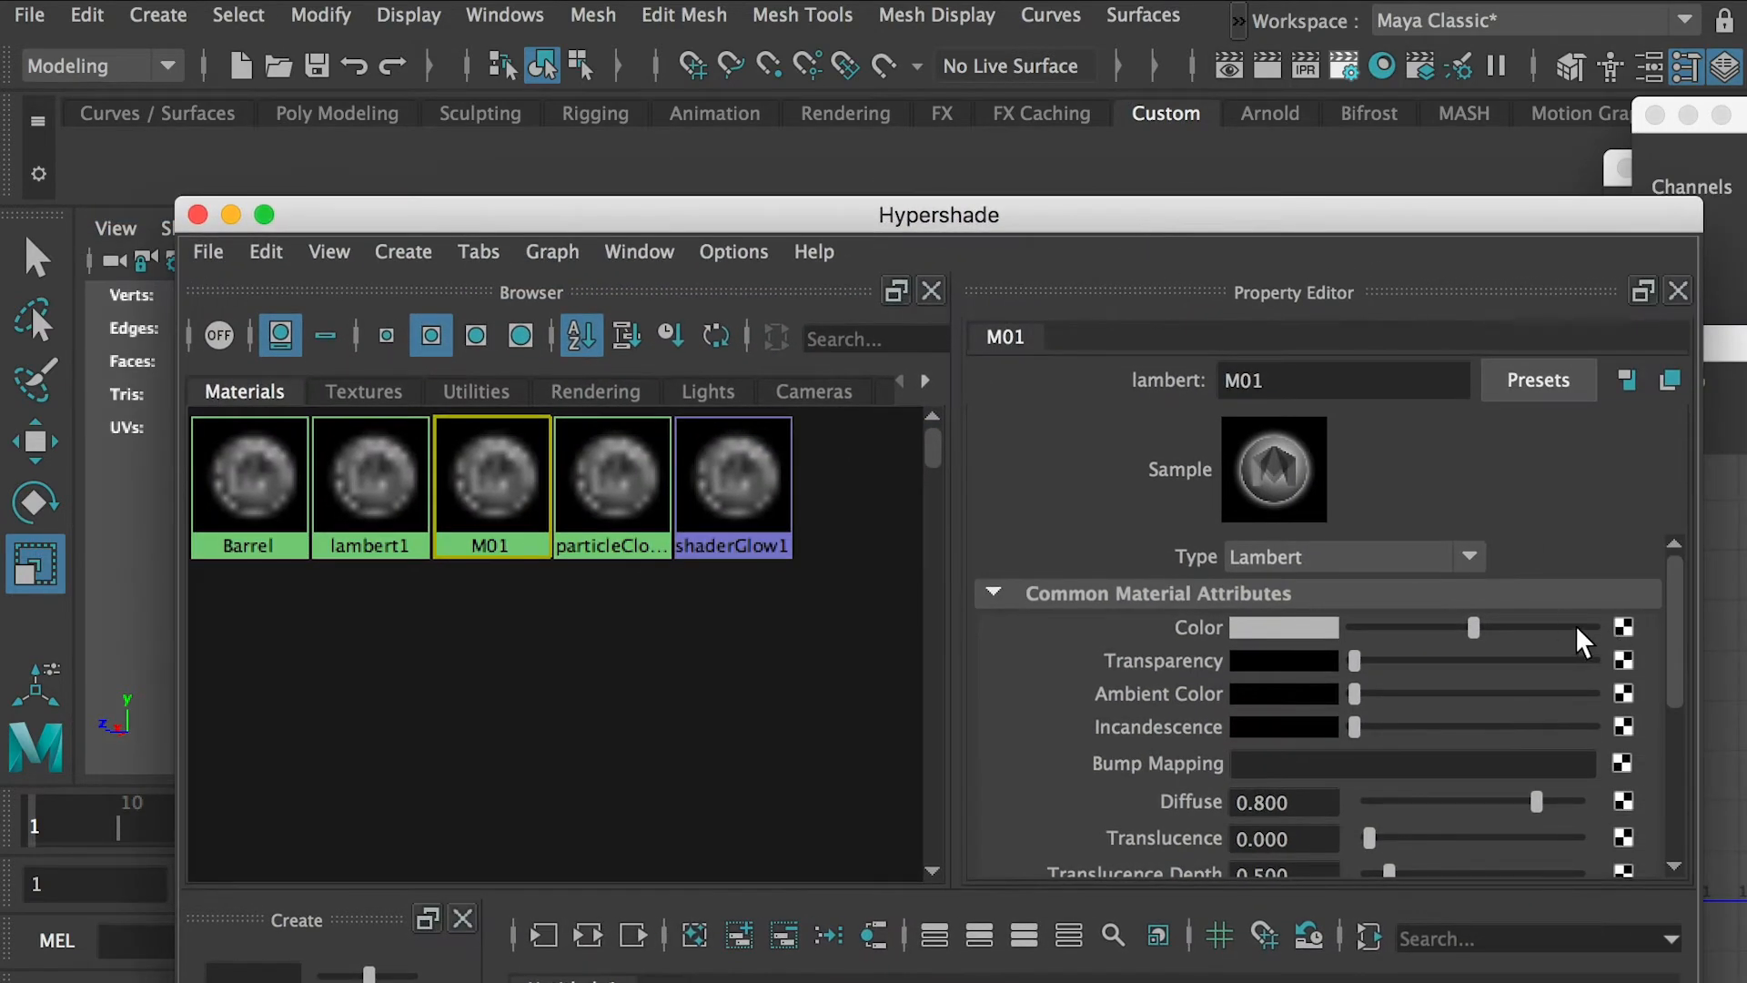
pyautogui.click(1623, 627)
pyautogui.click(1066, 362)
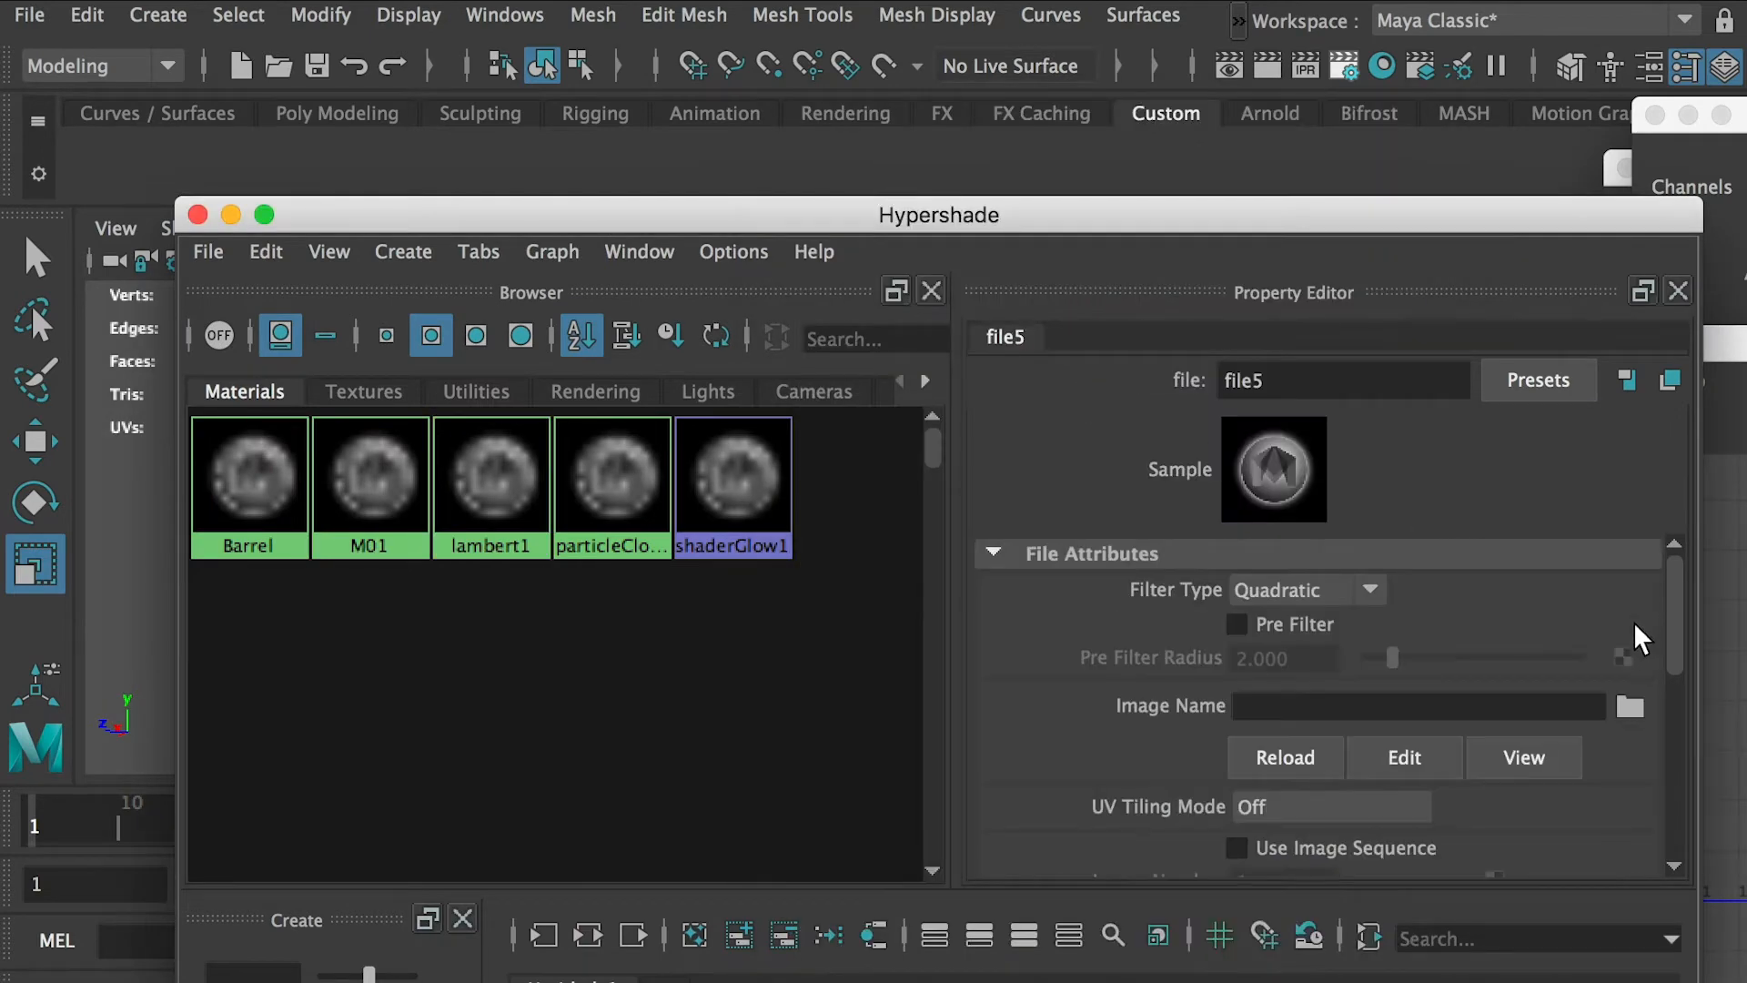
pyautogui.click(1630, 706)
pyautogui.click(364, 279)
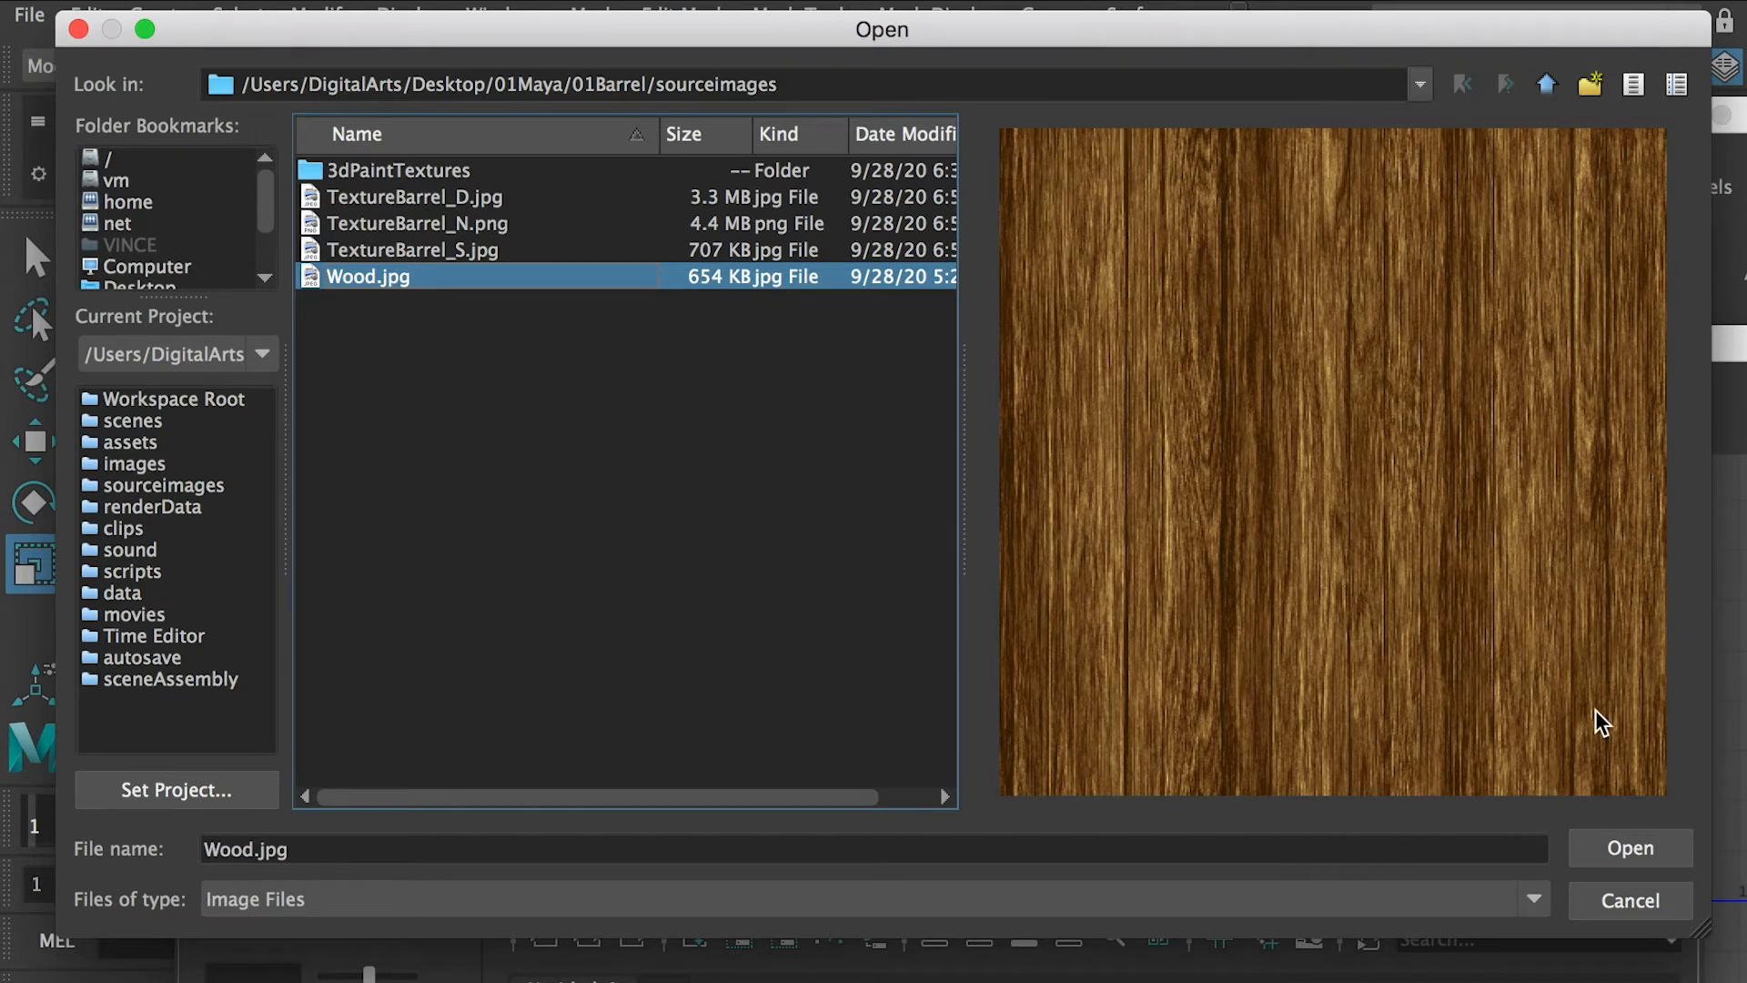
pyautogui.click(1624, 849)
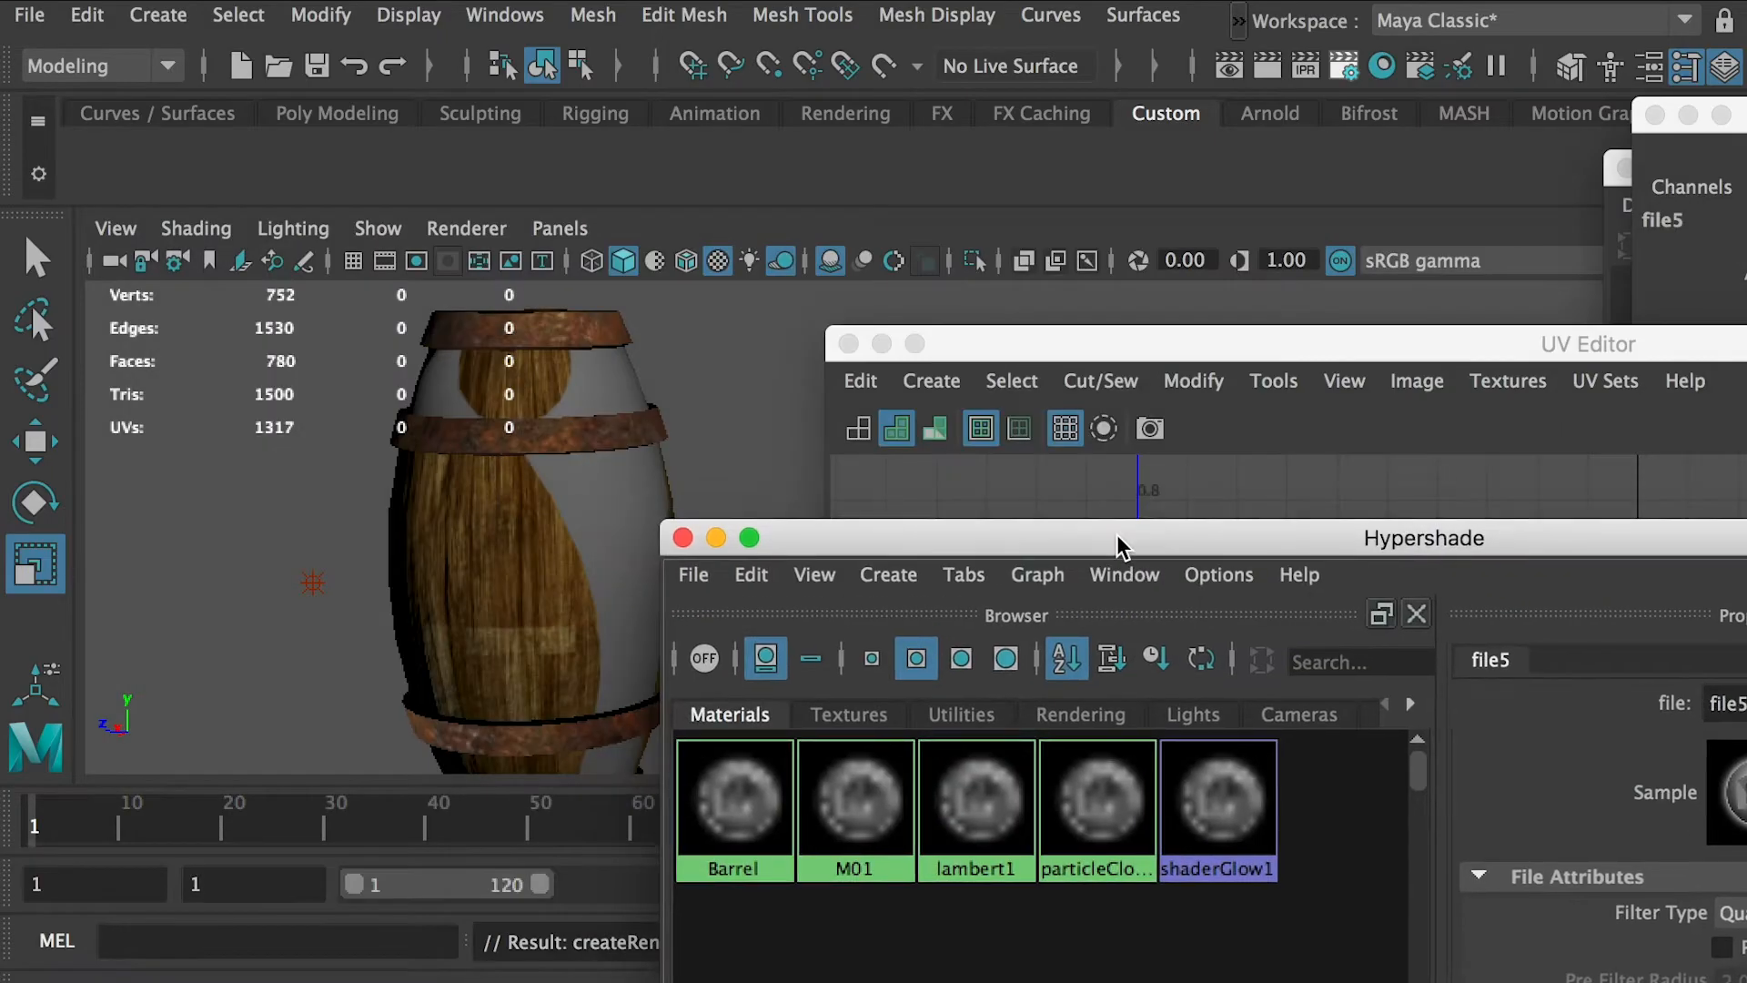
# - Assign the M01 material to the barrel's wooden body and deselect it to show the texture
pyautogui.click(429, 577)
pyautogui.rightClick(852, 805)
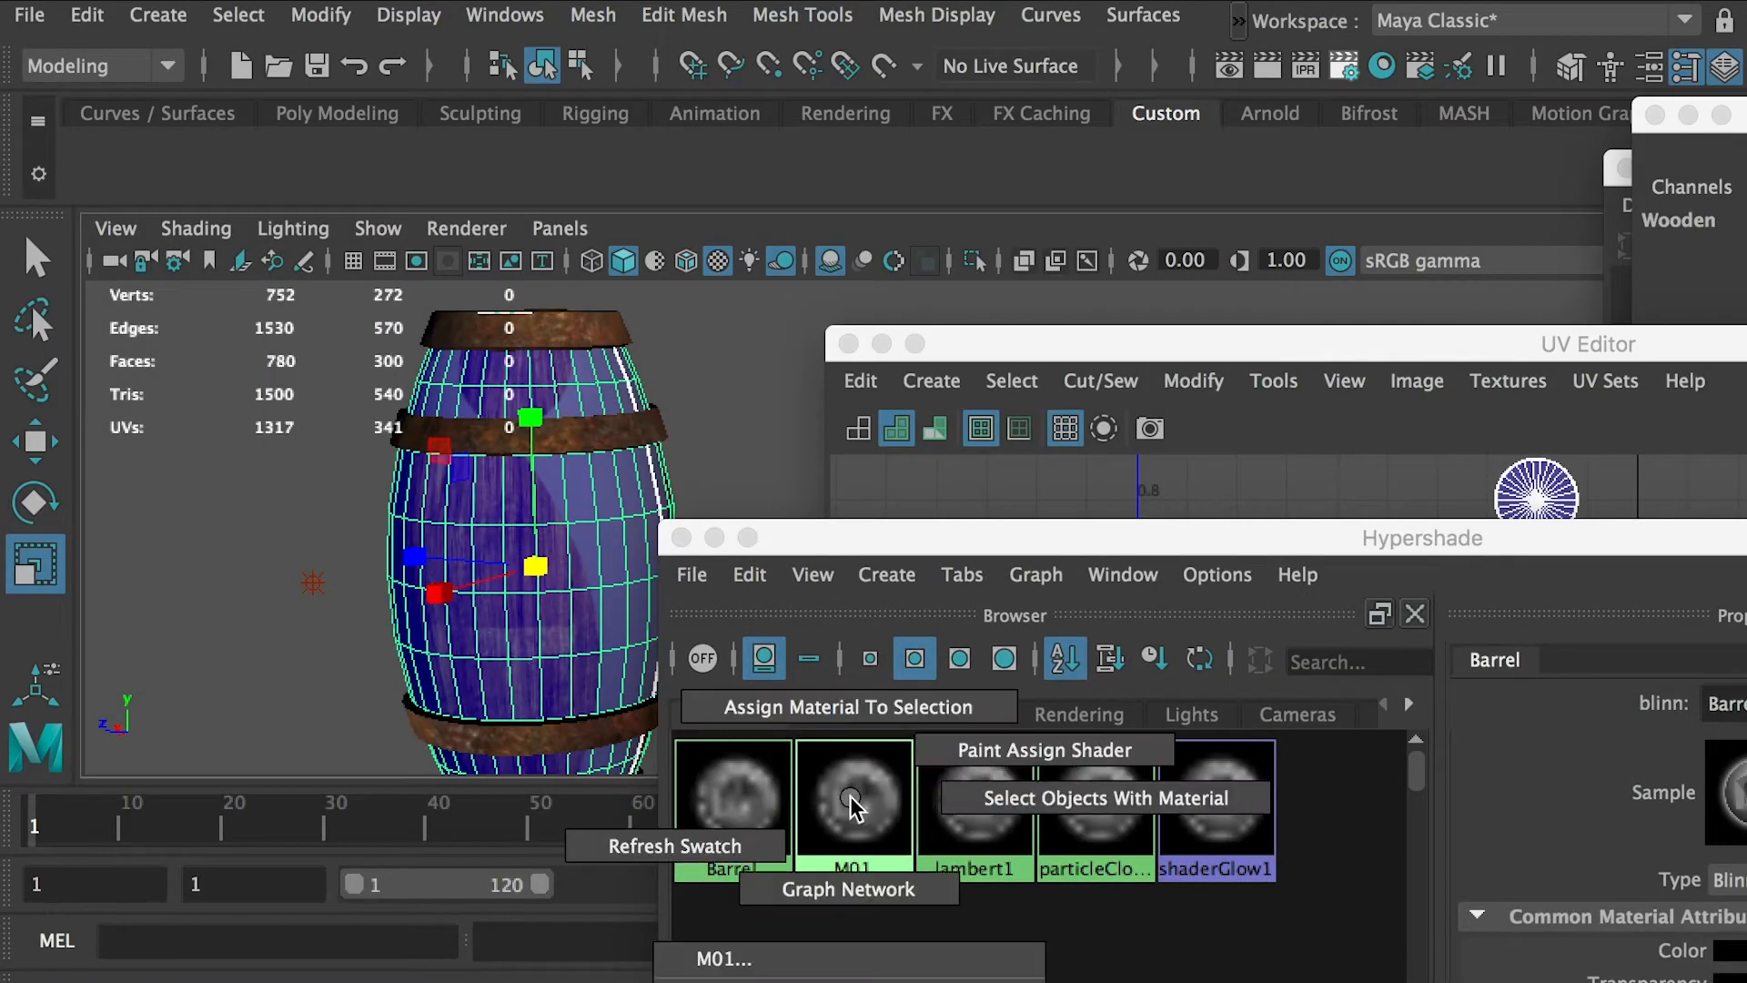
pyautogui.click(824, 706)
pyautogui.moveTo(794, 537); pyautogui.dragTo(1038, 536)
pyautogui.click(713, 570)
pyautogui.keyDown('alt'); pyautogui.moveTo(713, 569); pyautogui.dragTo(576, 535); pyautogui.keyUp('alt')
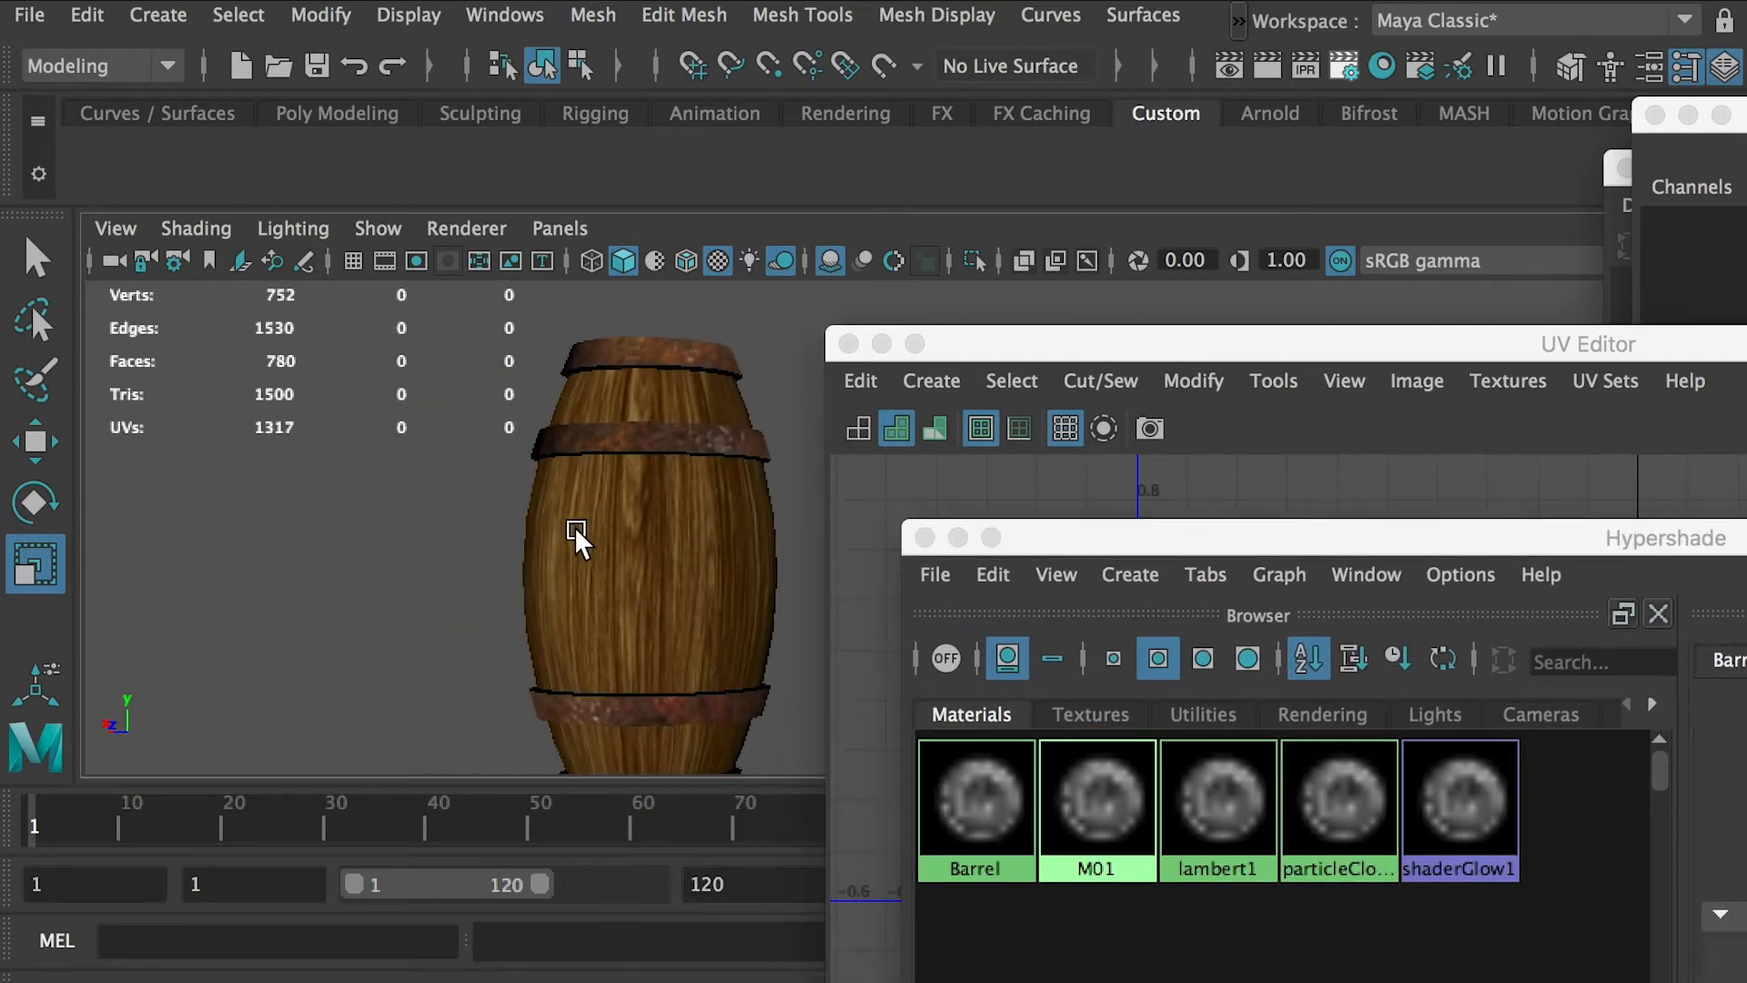
# - Clear the UV Editor and Hypershade away from the barrel and frame the wooden body for a close view
pyautogui.moveTo(943, 357); pyautogui.dragTo(1183, 361)
pyautogui.click(710, 557)
pyautogui.click(710, 557)
pyautogui.press('f')
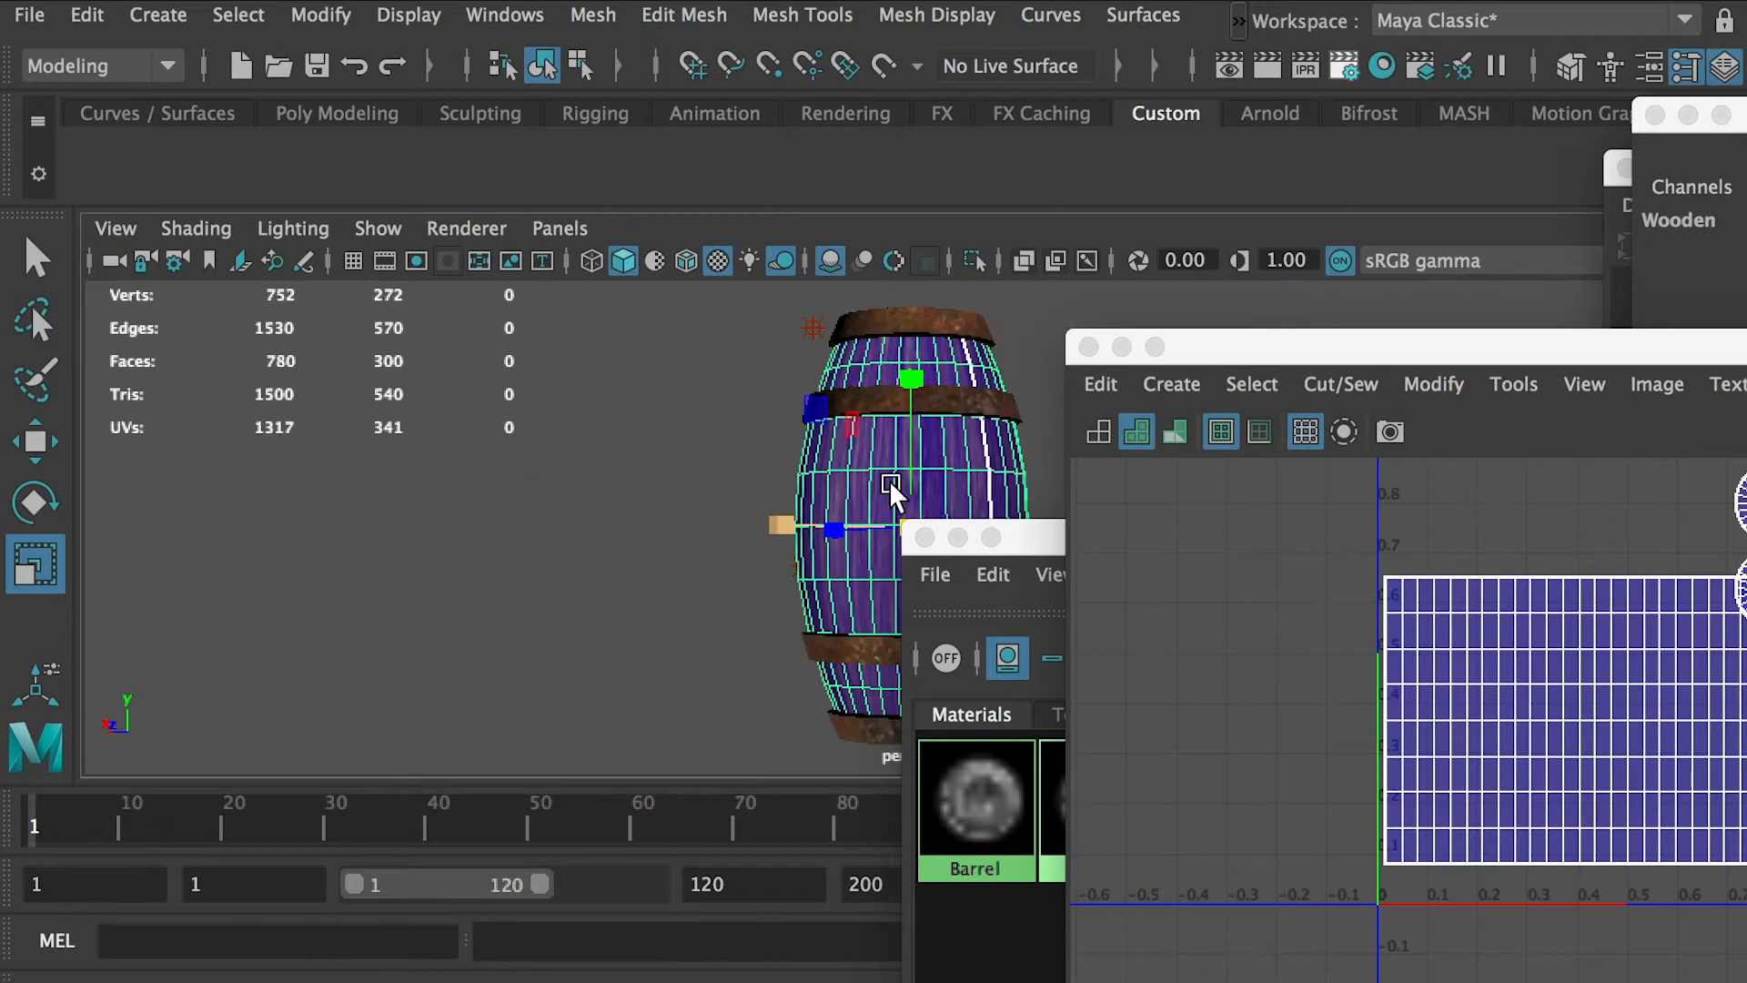
pyautogui.moveTo(1026, 543); pyautogui.dragTo(1417, 589)
pyautogui.click(1177, 538)
pyautogui.scroll(3, 1177, 537)
pyautogui.click(1243, 455)
pyautogui.scroll(2, 1069, 427)
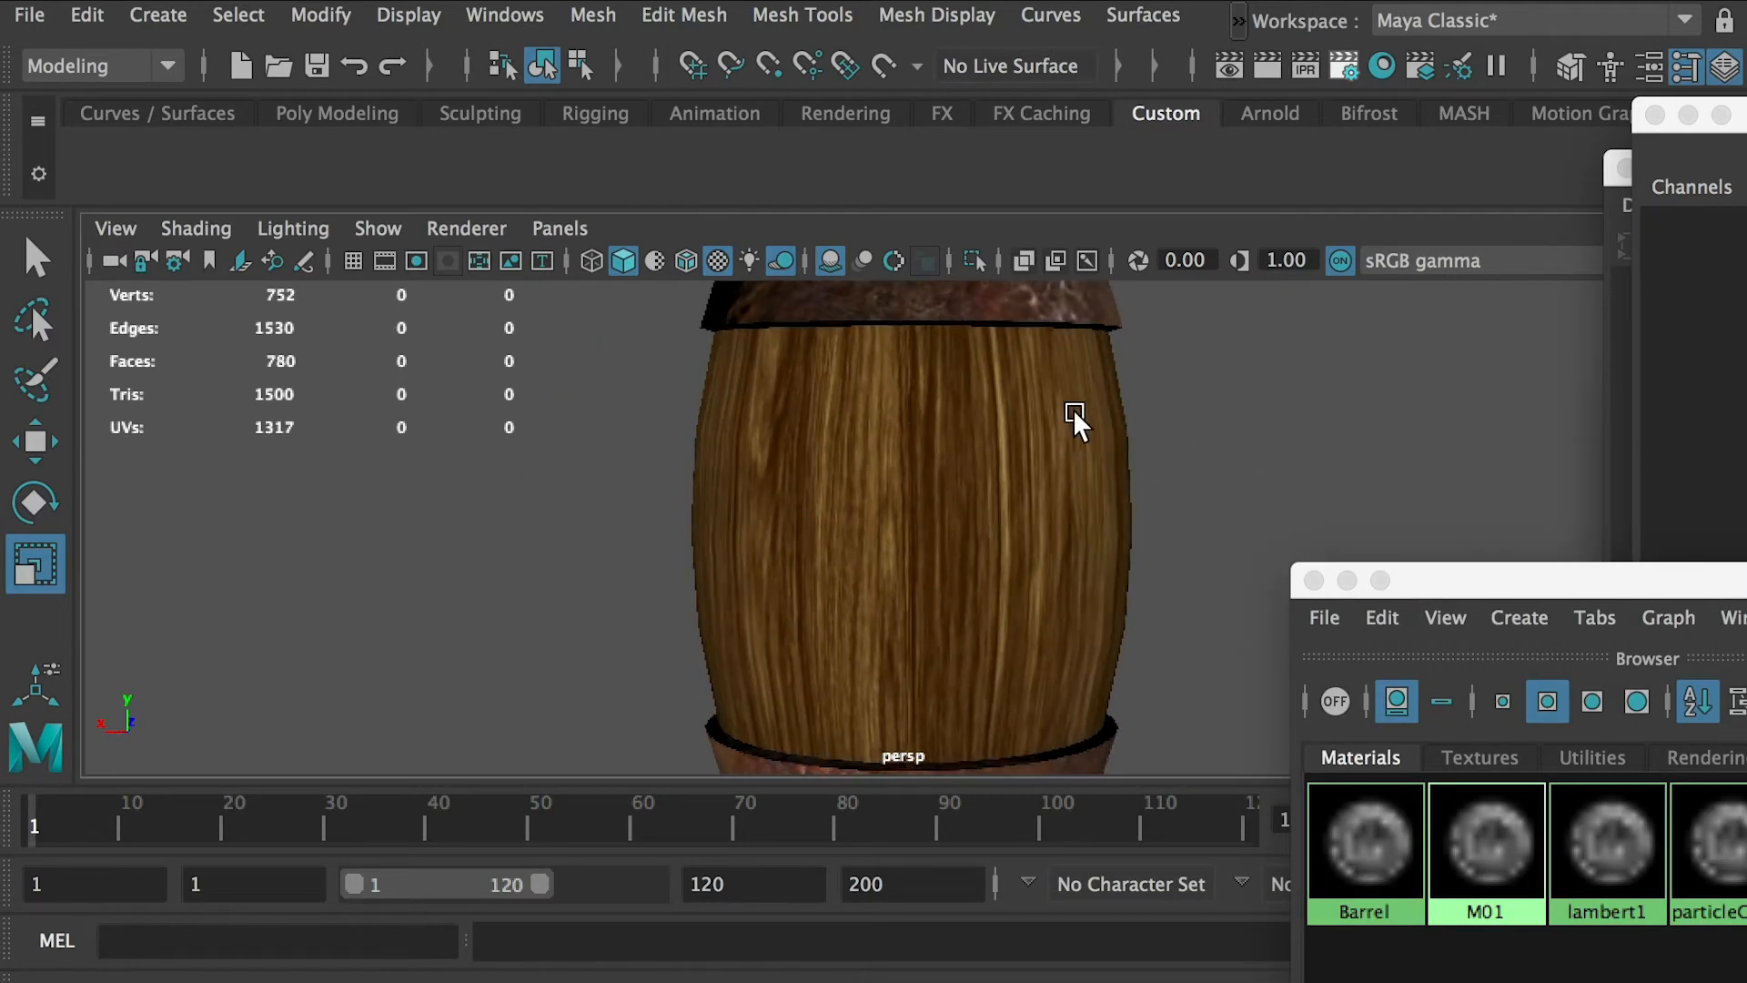
# - Inspect the wood texture from all around the barrel, checking the grain and the former seam area
pyautogui.keyDown('alt'); pyautogui.moveTo(1070, 424); pyautogui.dragTo(1073, 530, button='middle'); pyautogui.keyUp('alt')
pyautogui.keyDown('alt'); pyautogui.moveTo(1073, 530); pyautogui.dragTo(961, 508); pyautogui.keyUp('alt')
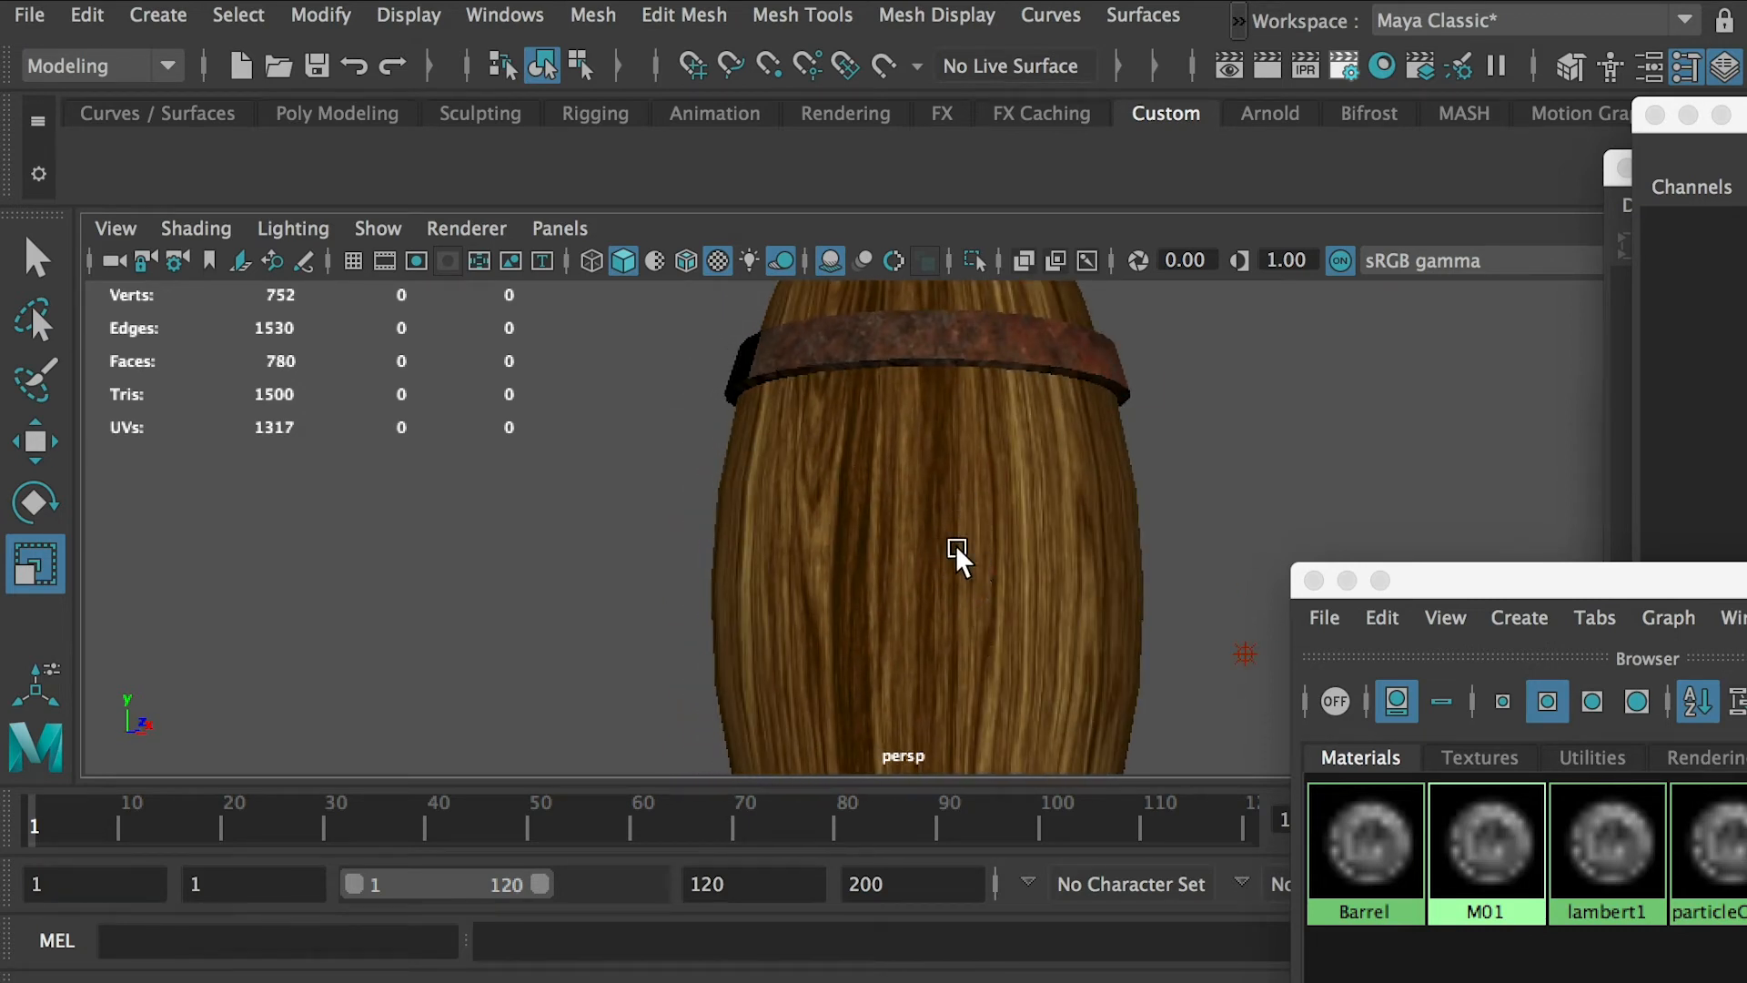
pyautogui.keyDown('alt'); pyautogui.moveTo(1053, 557); pyautogui.dragTo(1032, 584); pyautogui.keyUp('alt')
pyautogui.keyDown('alt'); pyautogui.moveTo(1032, 584); pyautogui.dragTo(1025, 667, button='middle'); pyautogui.keyUp('alt')
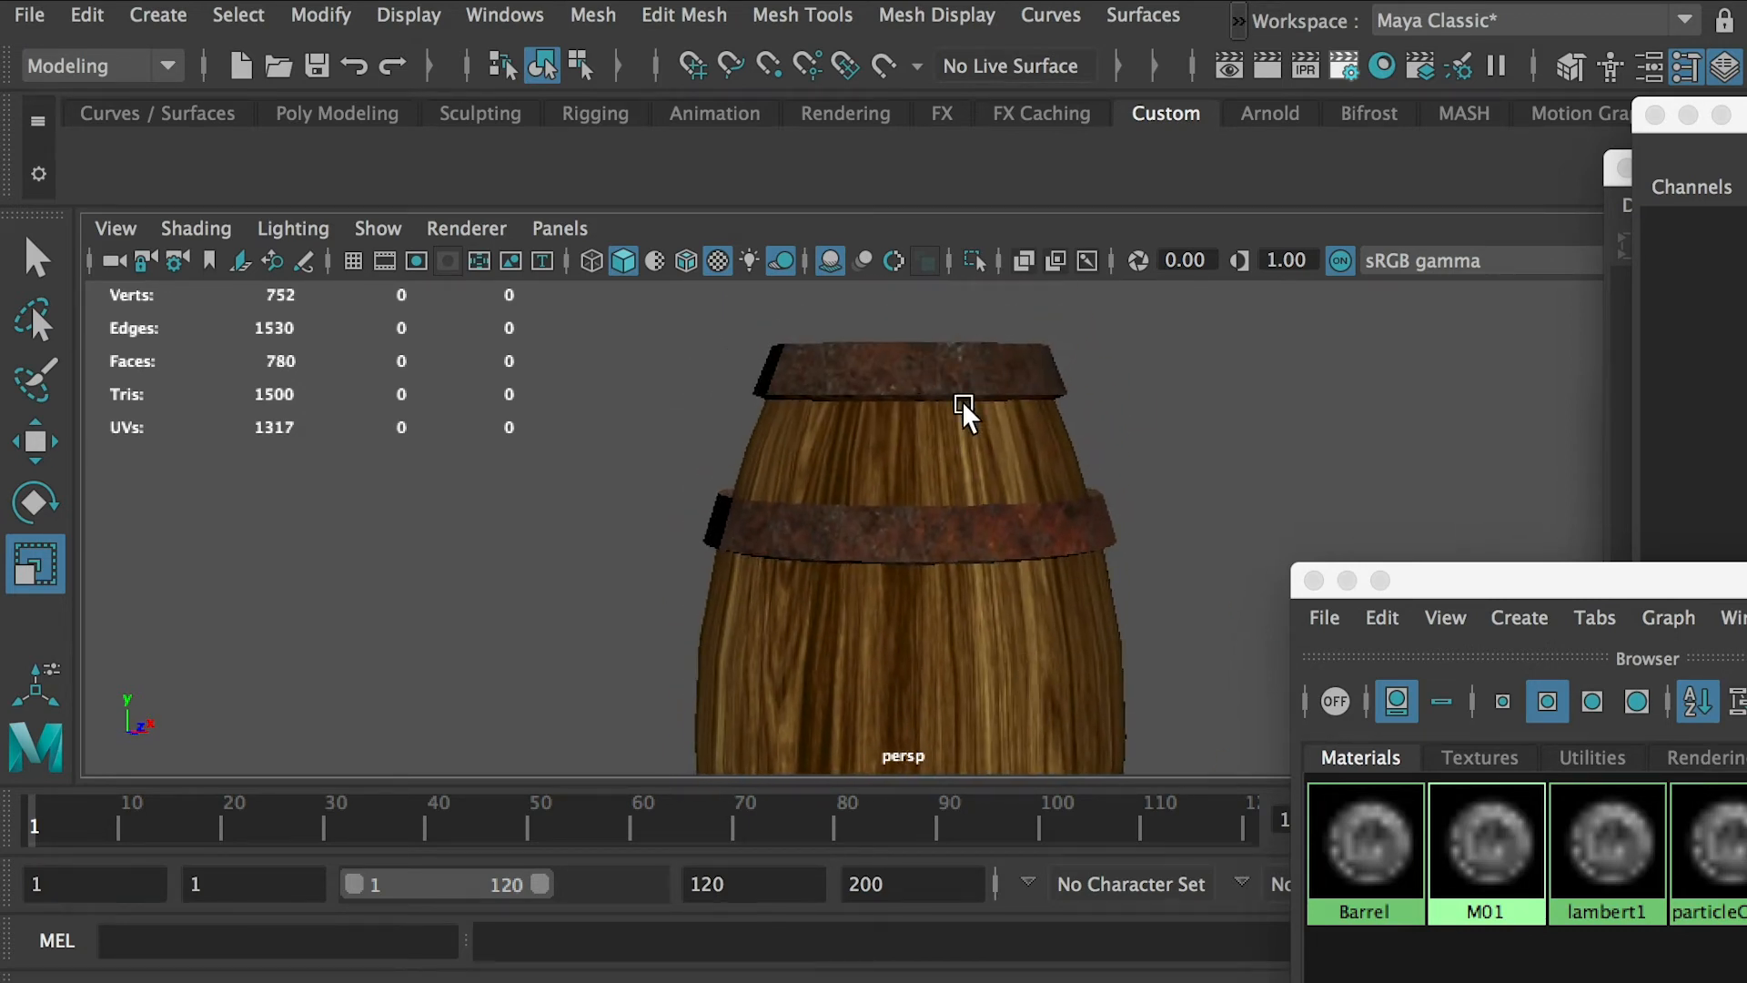
pyautogui.keyDown('alt'); pyautogui.moveTo(1019, 495); pyautogui.dragTo(1017, 552); pyautogui.keyUp('alt')
pyautogui.keyDown('alt'); pyautogui.moveTo(948, 400); pyautogui.dragTo(881, 370); pyautogui.keyUp('alt')
pyautogui.keyDown('alt'); pyautogui.moveTo(1147, 519); pyautogui.dragTo(894, 539); pyautogui.keyUp('alt')
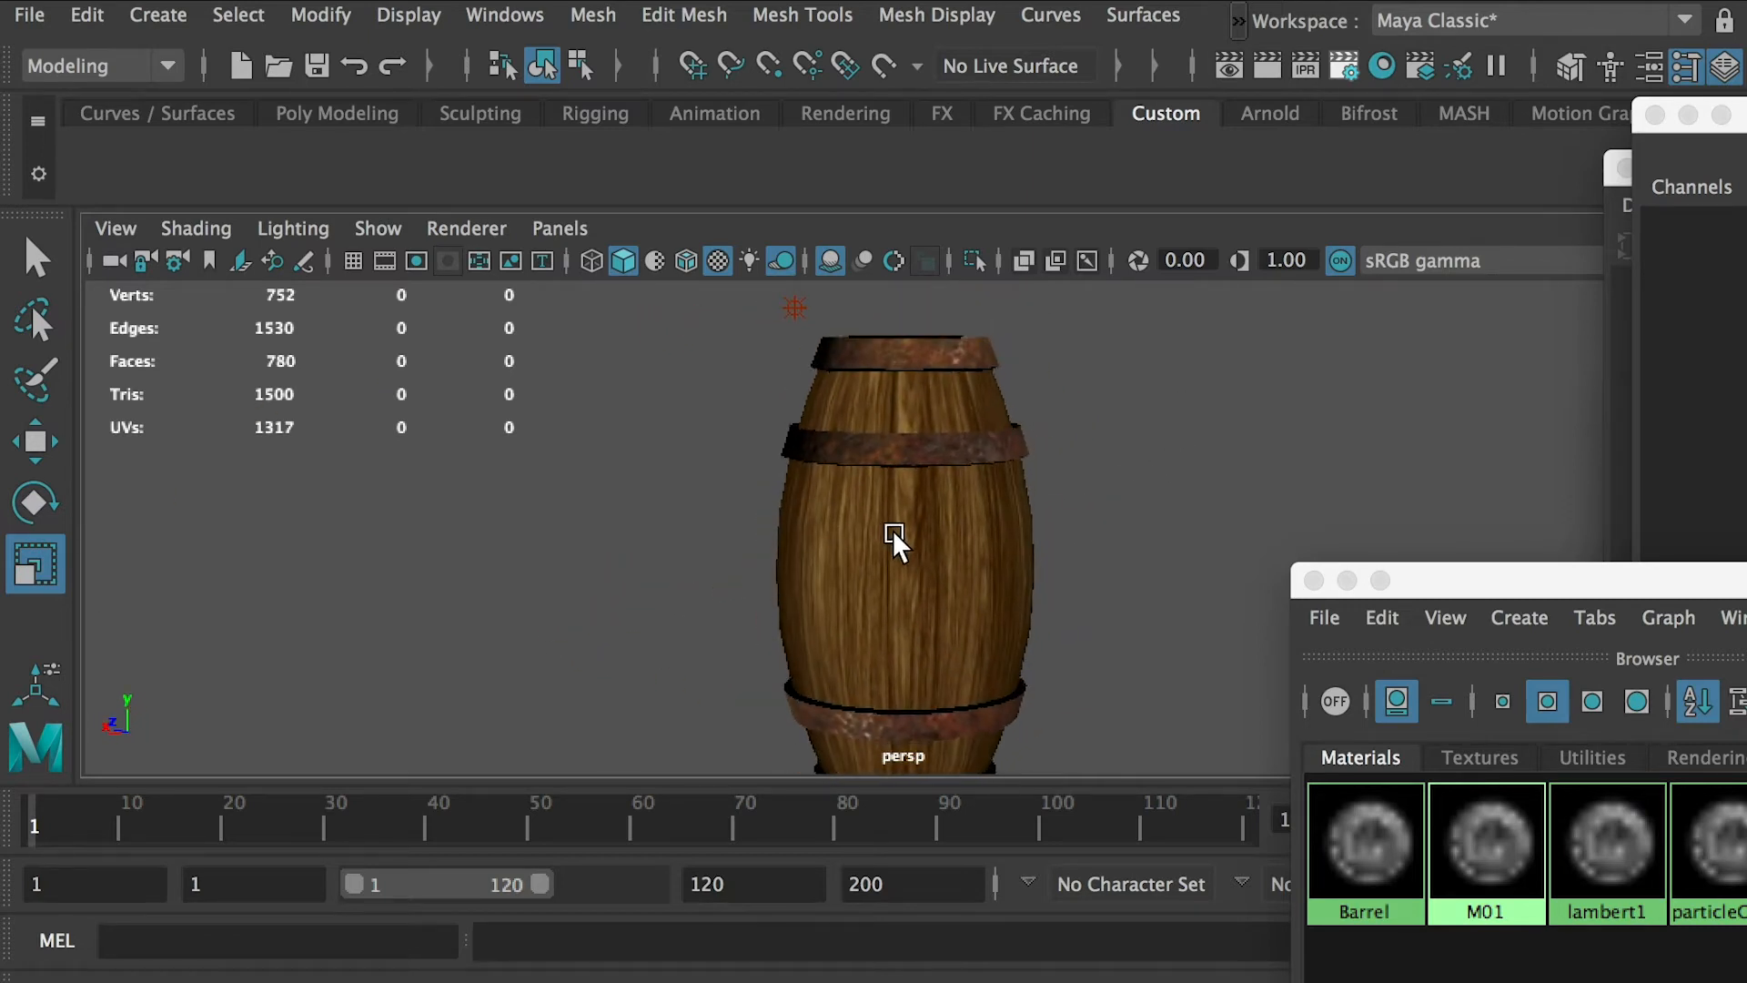
pyautogui.keyDown('alt'); pyautogui.moveTo(1001, 604); pyautogui.dragTo(990, 694); pyautogui.keyUp('alt')
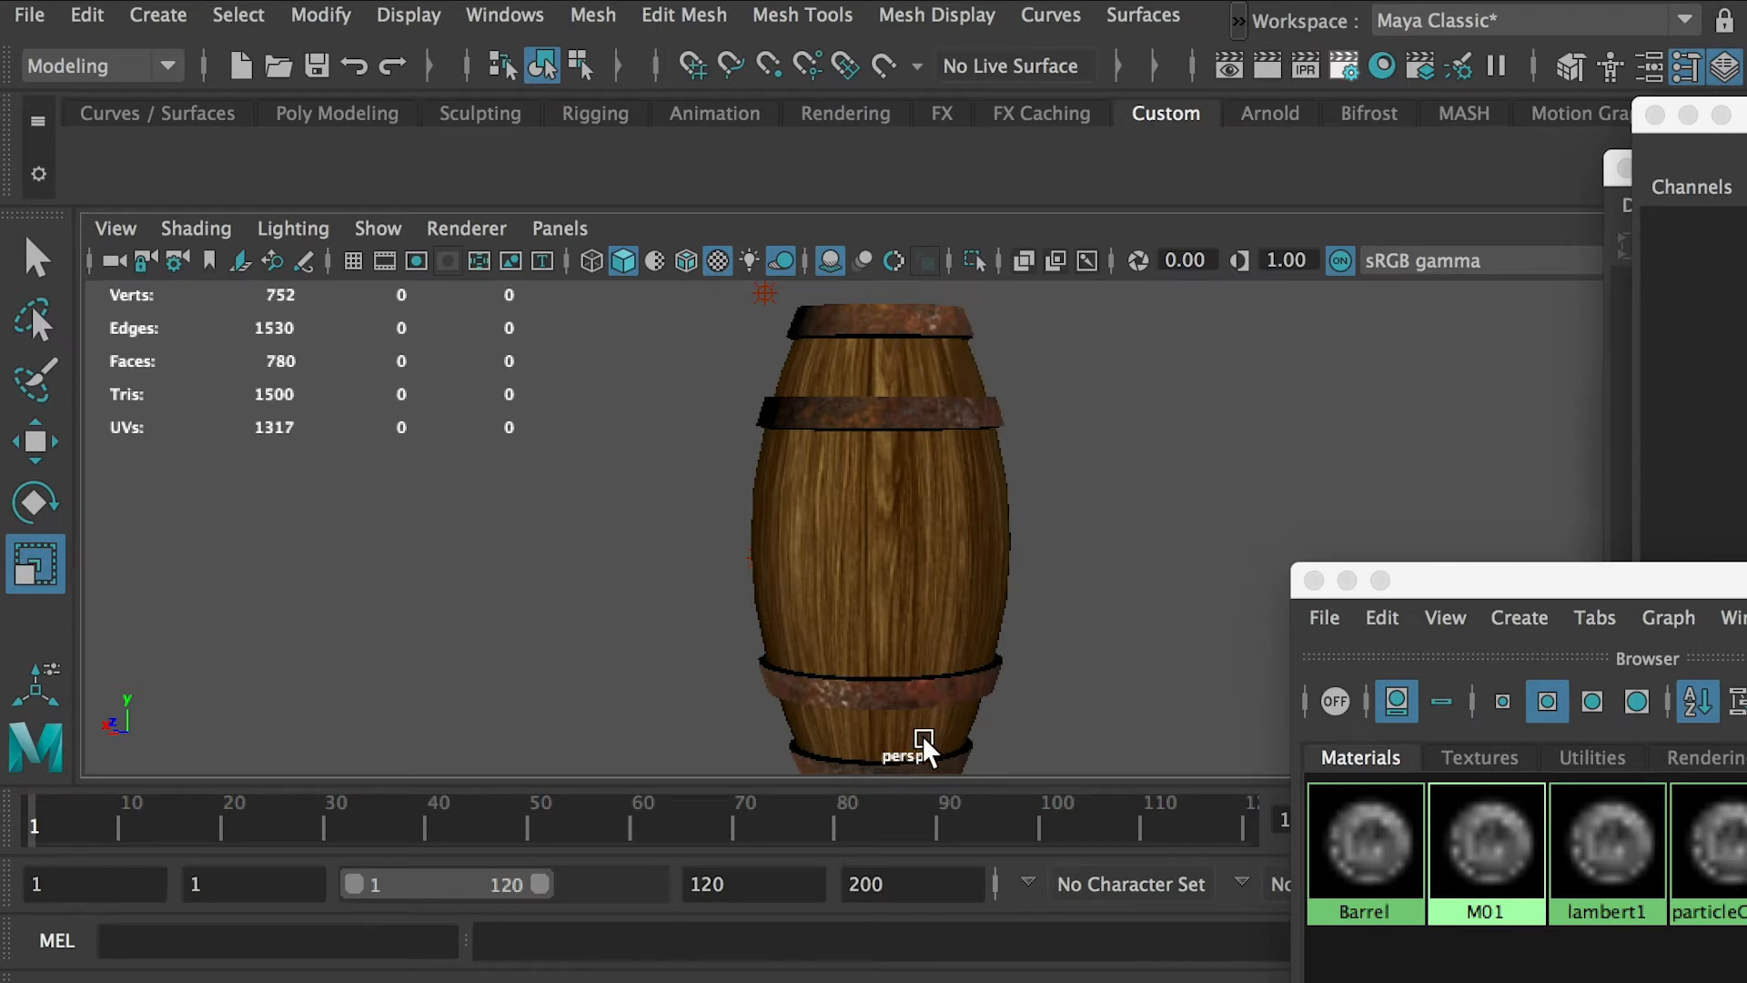
pyautogui.keyDown('alt'); pyautogui.moveTo(1064, 573); pyautogui.dragTo(1052, 562); pyautogui.keyUp('alt')
pyautogui.moveTo(1053, 562)
pyautogui.keyDown('alt'); pyautogui.mouseDown(button='right')
pyautogui.moveTo(745, 500)
pyautogui.moveTo(968, 614)
pyautogui.mouseUp(button='right'); pyautogui.keyUp('alt')
pyautogui.keyDown('alt'); pyautogui.moveTo(967, 614); pyautogui.dragTo(924, 635); pyautogui.keyUp('alt')
# - Save the scene, open Barrel_Step03Texturing.ma from the scenes folder in Finder, and view its barrel from several sides
pyautogui.press('super+s')
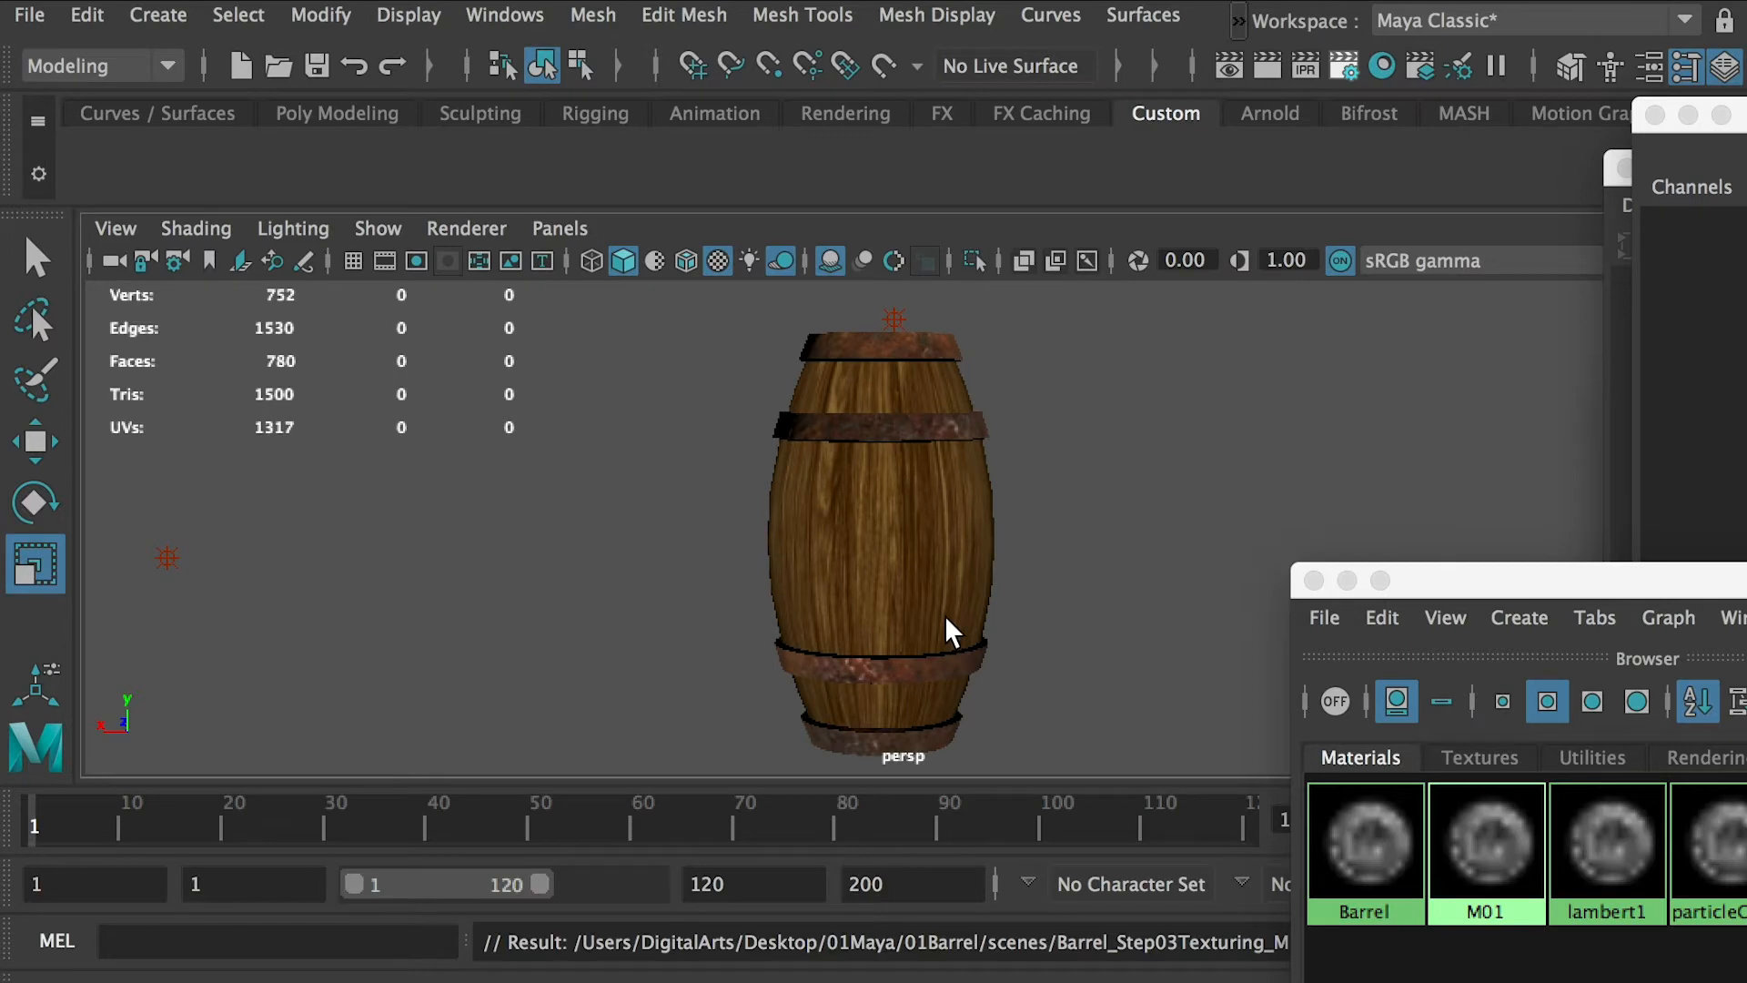
pyautogui.press('super+Tab')
pyautogui.click(480, 675)
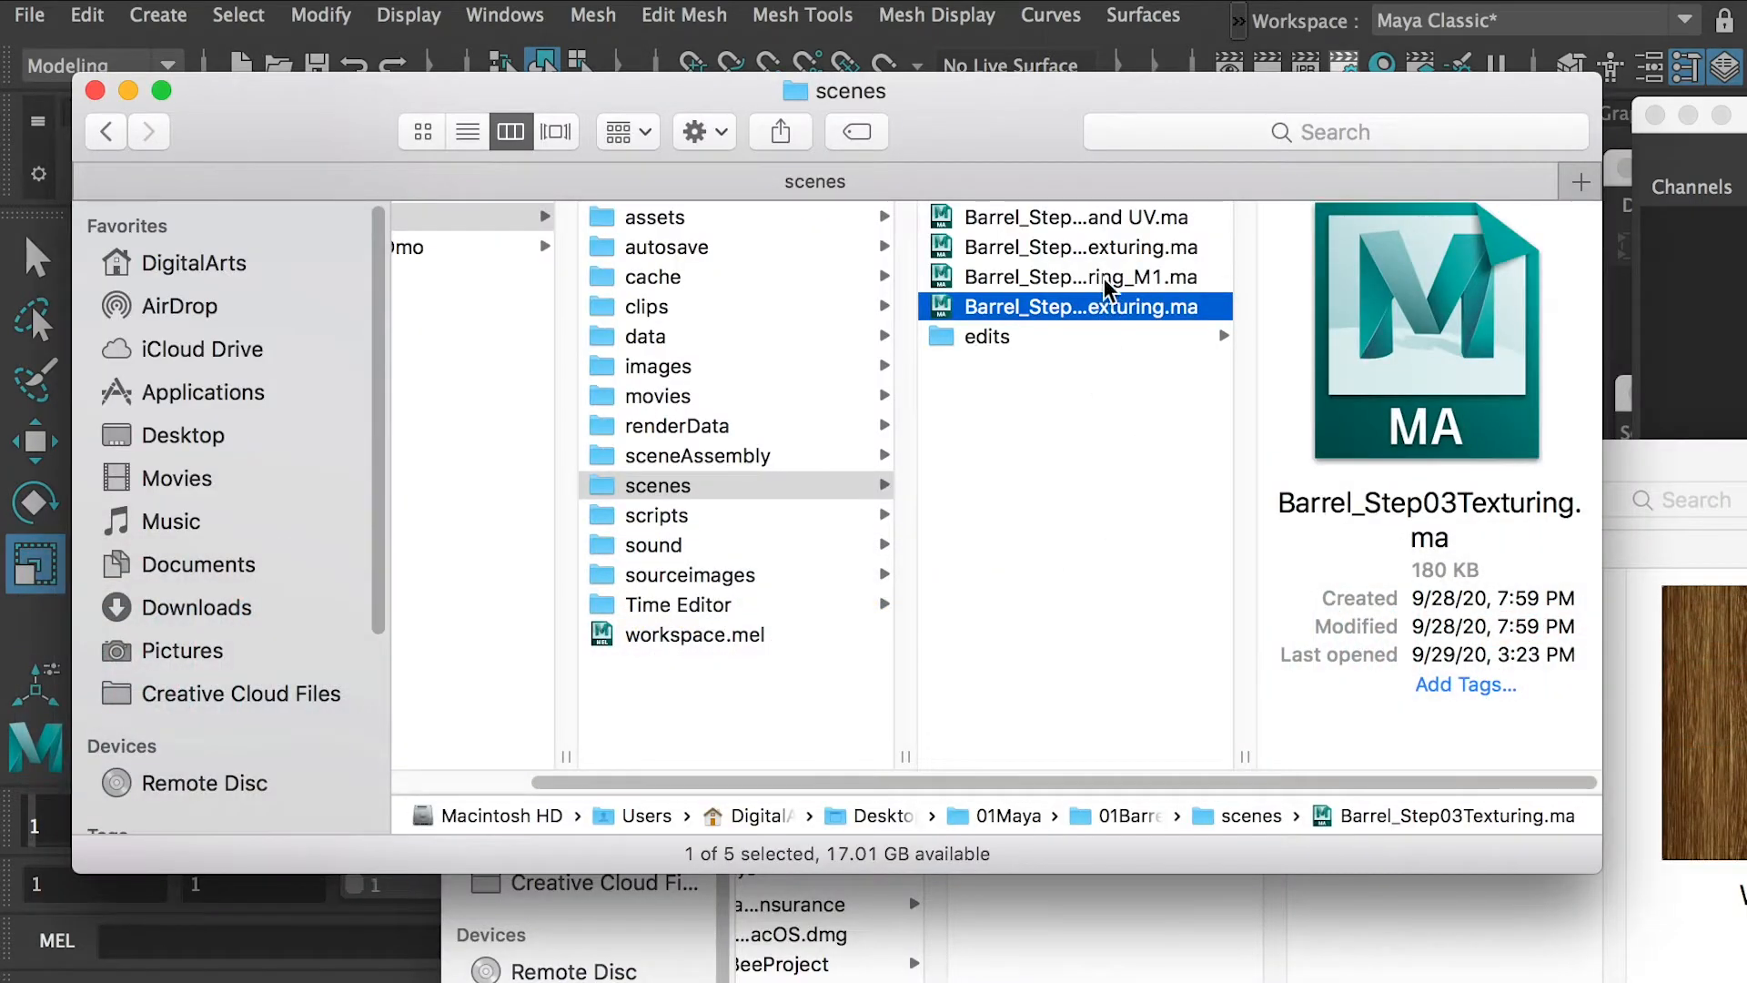
pyautogui.doubleClick(1099, 309)
pyautogui.keyDown('alt'); pyautogui.moveTo(1055, 515); pyautogui.dragTo(828, 382); pyautogui.keyUp('alt')
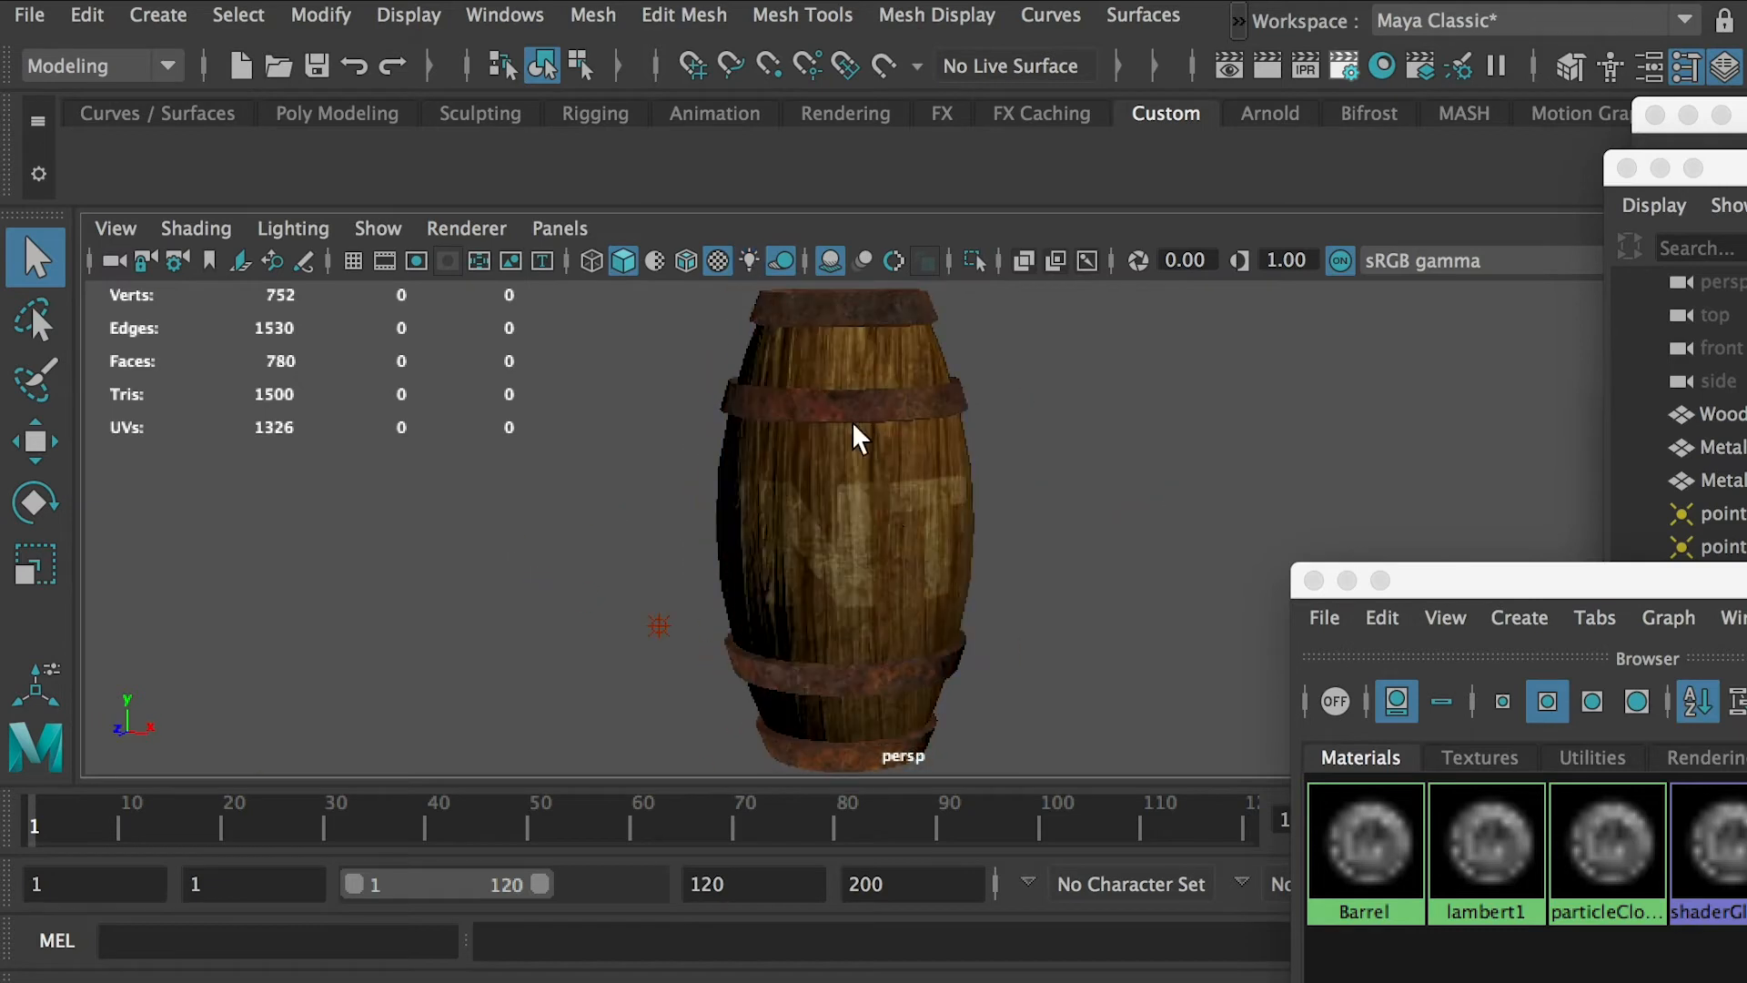
pyautogui.keyDown('alt'); pyautogui.moveTo(1133, 489); pyautogui.dragTo(908, 499); pyautogui.keyUp('alt')
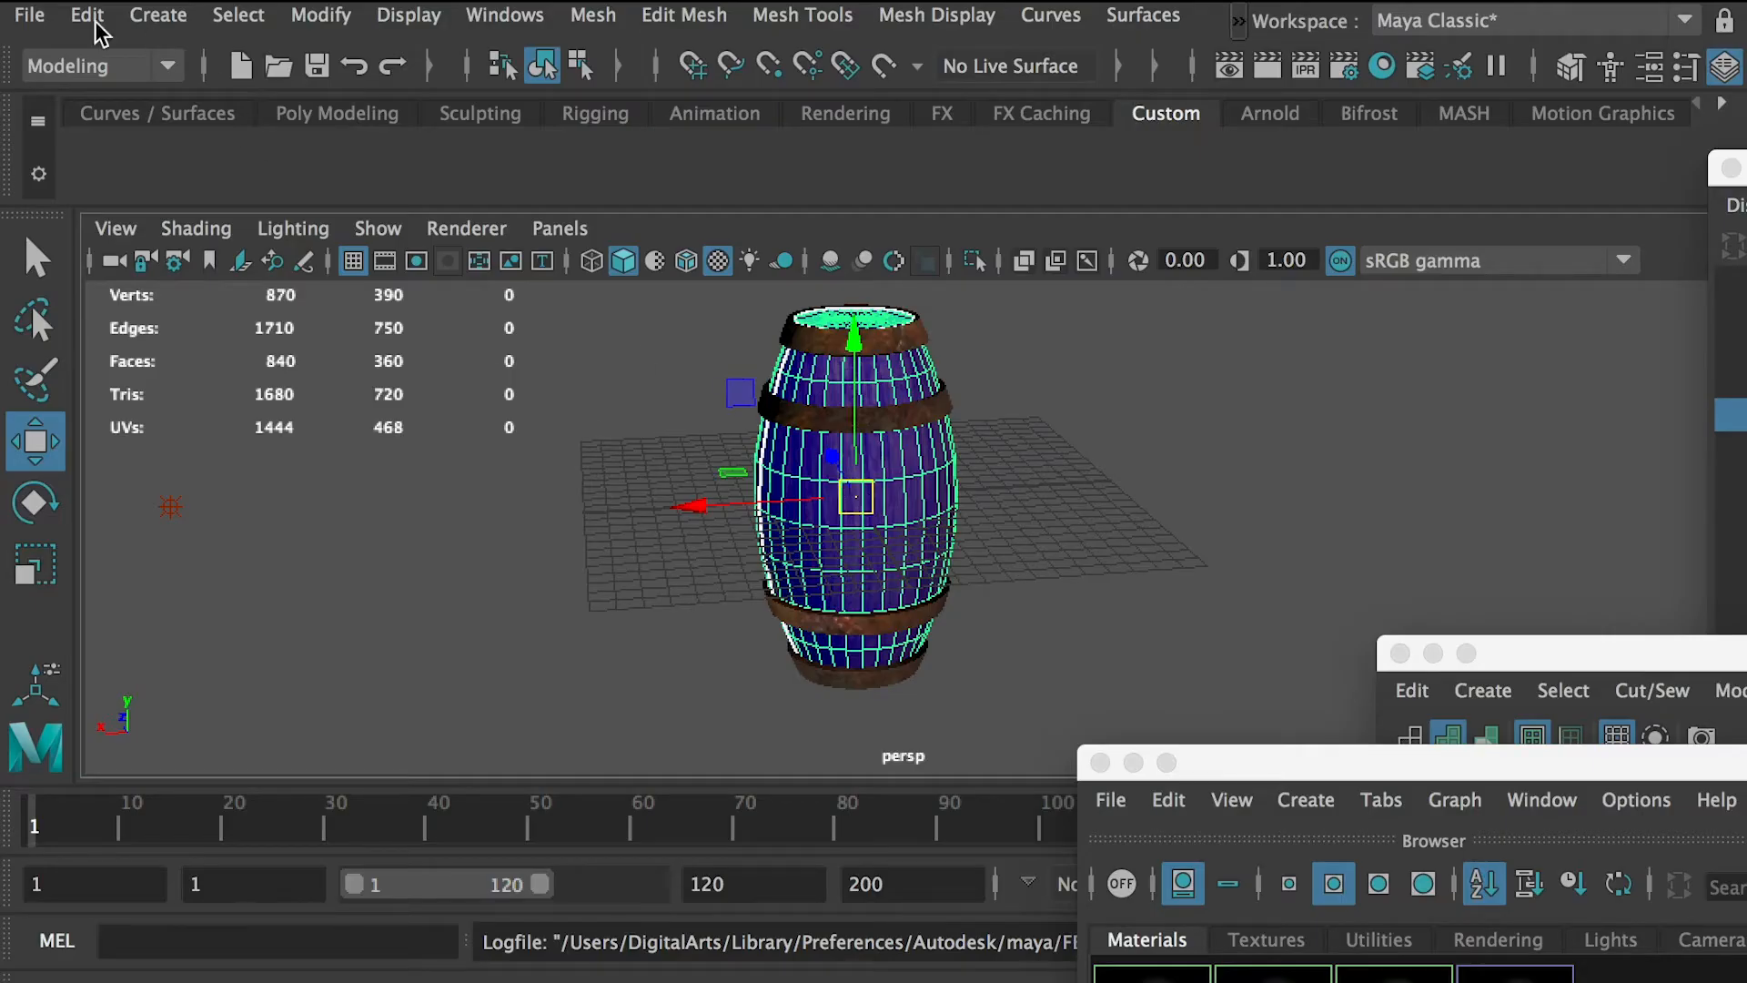
# - Export the selected wooden body as an OBJ file named Barrel in the scenes folder
pyautogui.click(30, 14)
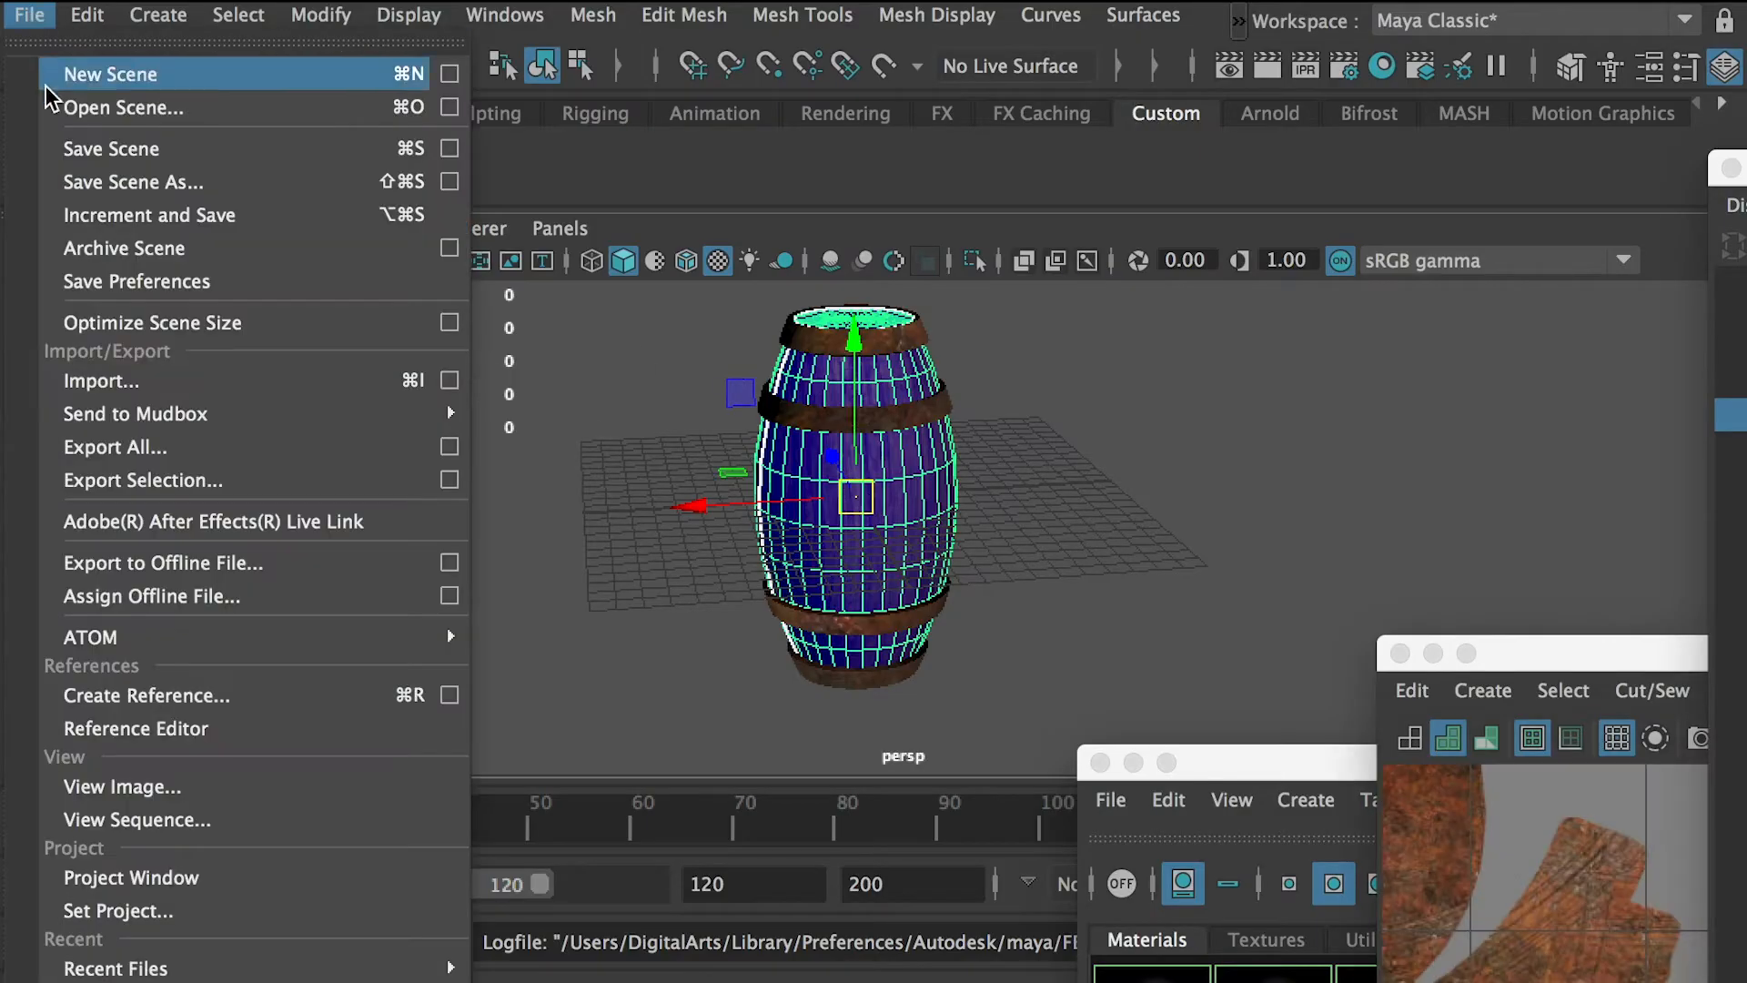
pyautogui.click(411, 489)
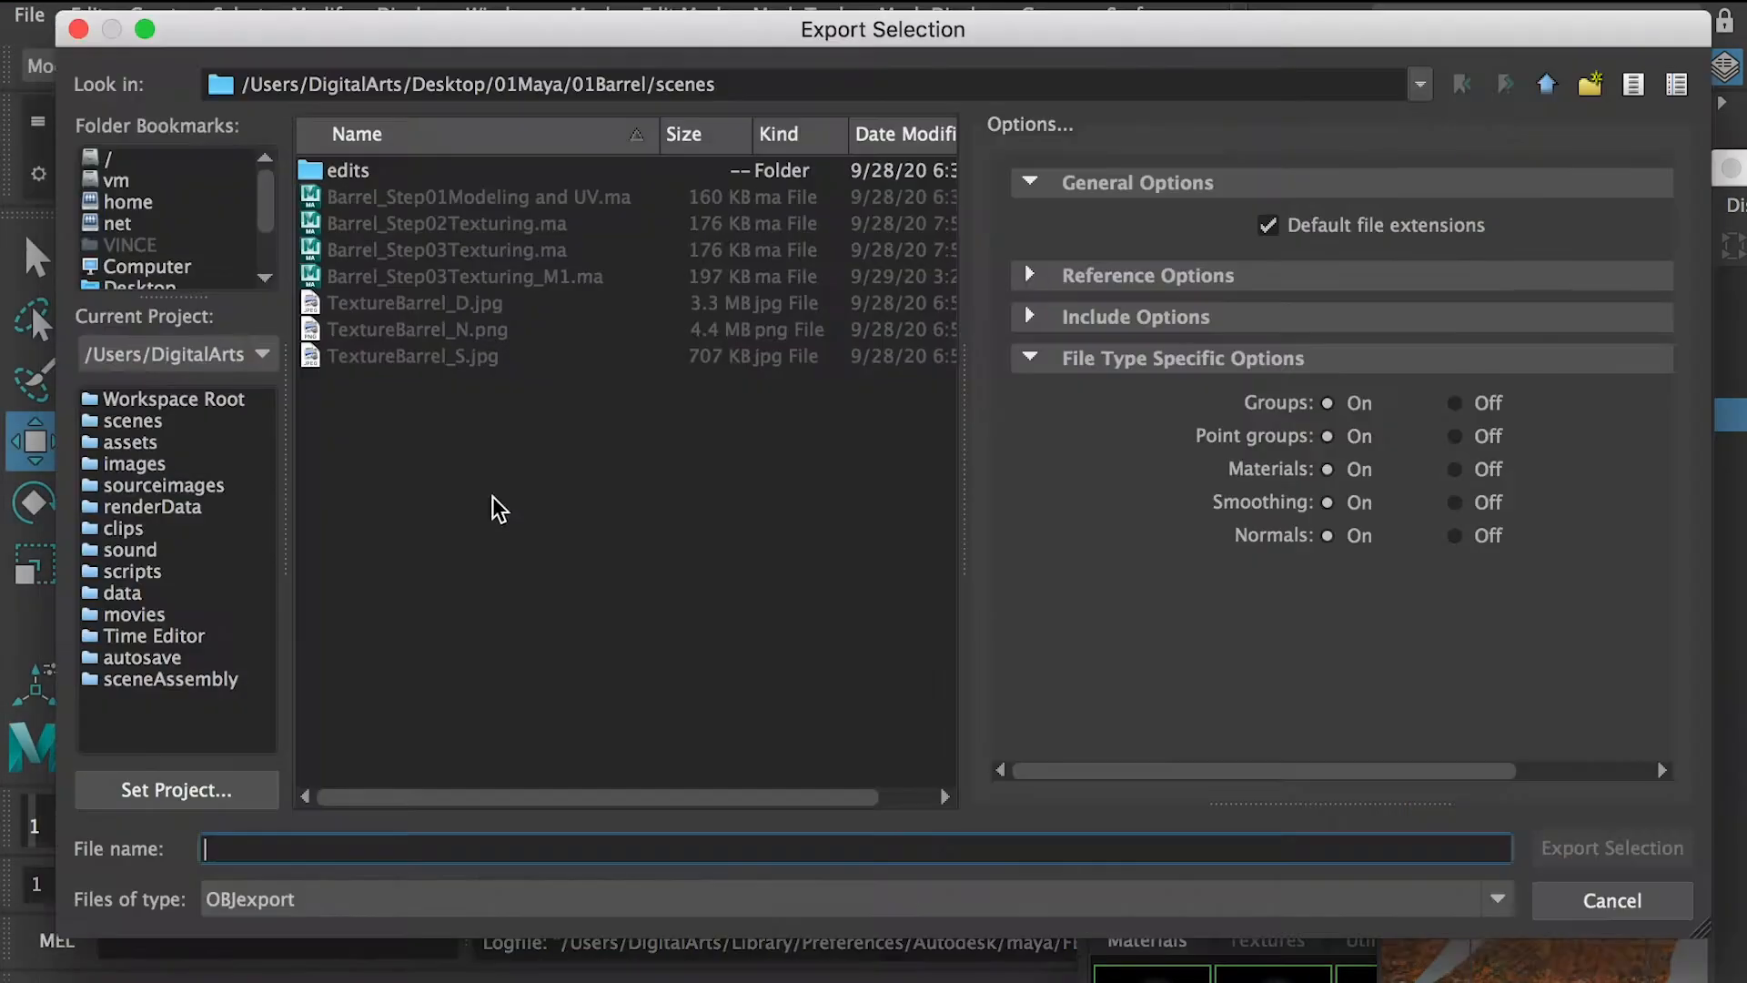
pyautogui.click(284, 906)
pyautogui.click(218, 901)
pyautogui.write('Barrel')
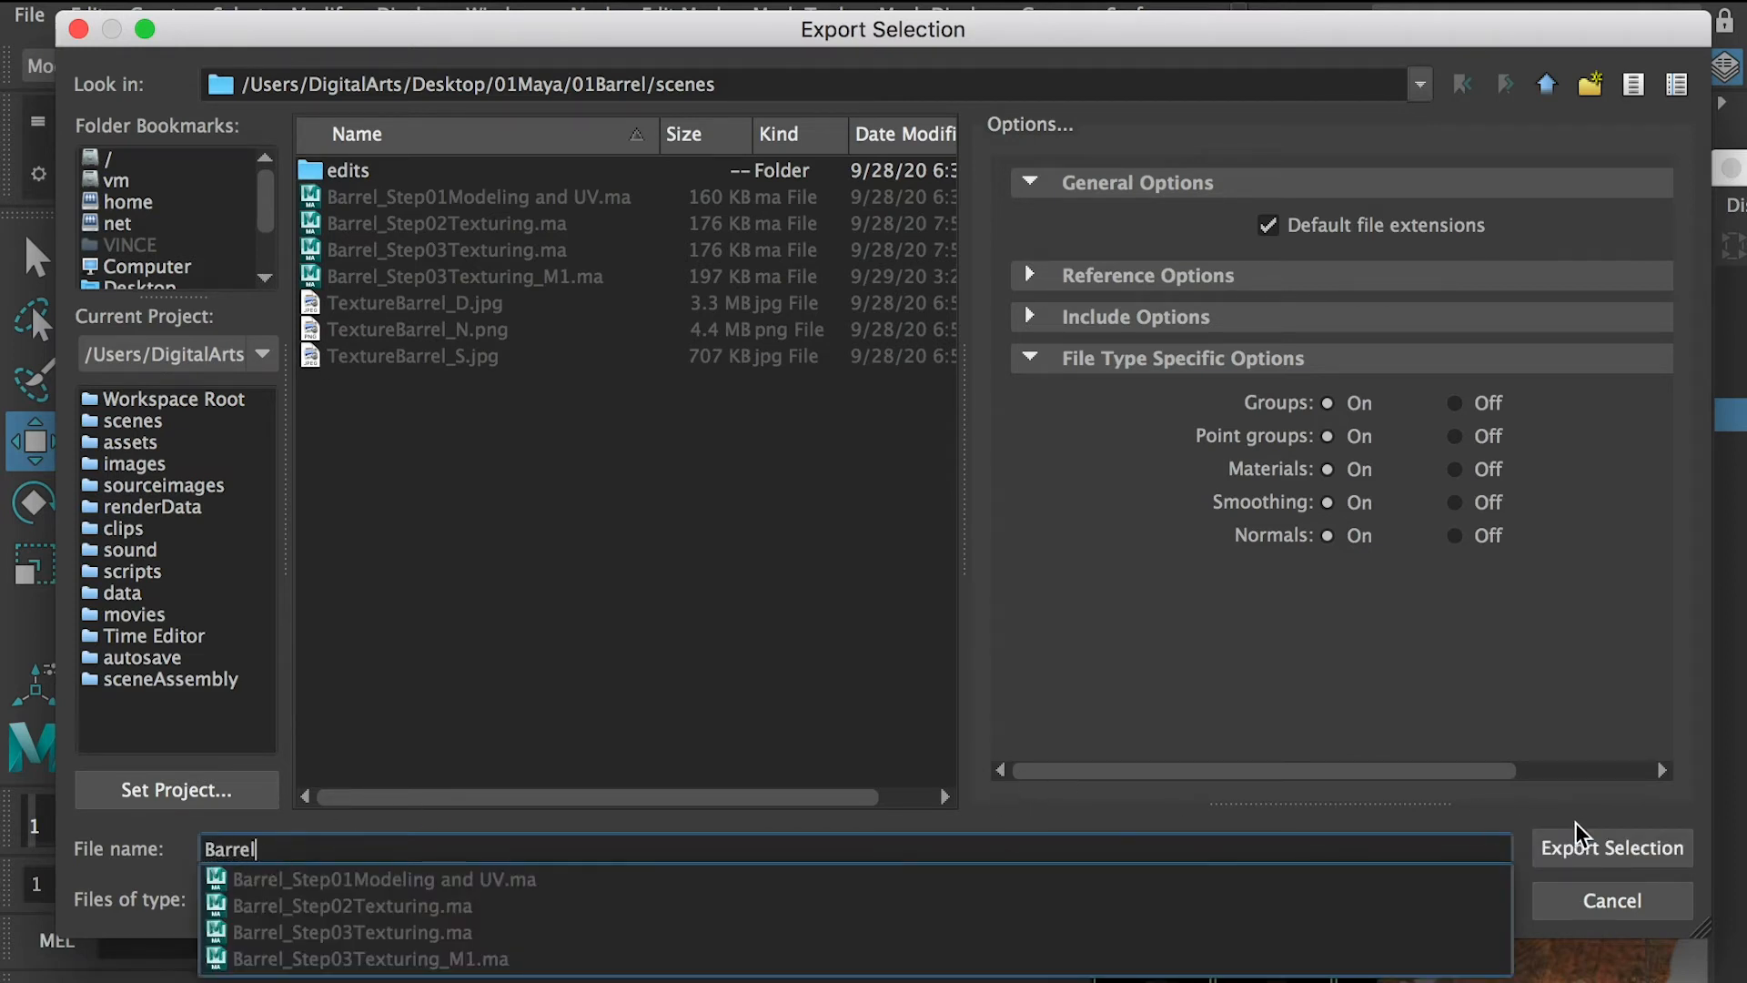
pyautogui.click(1615, 853)
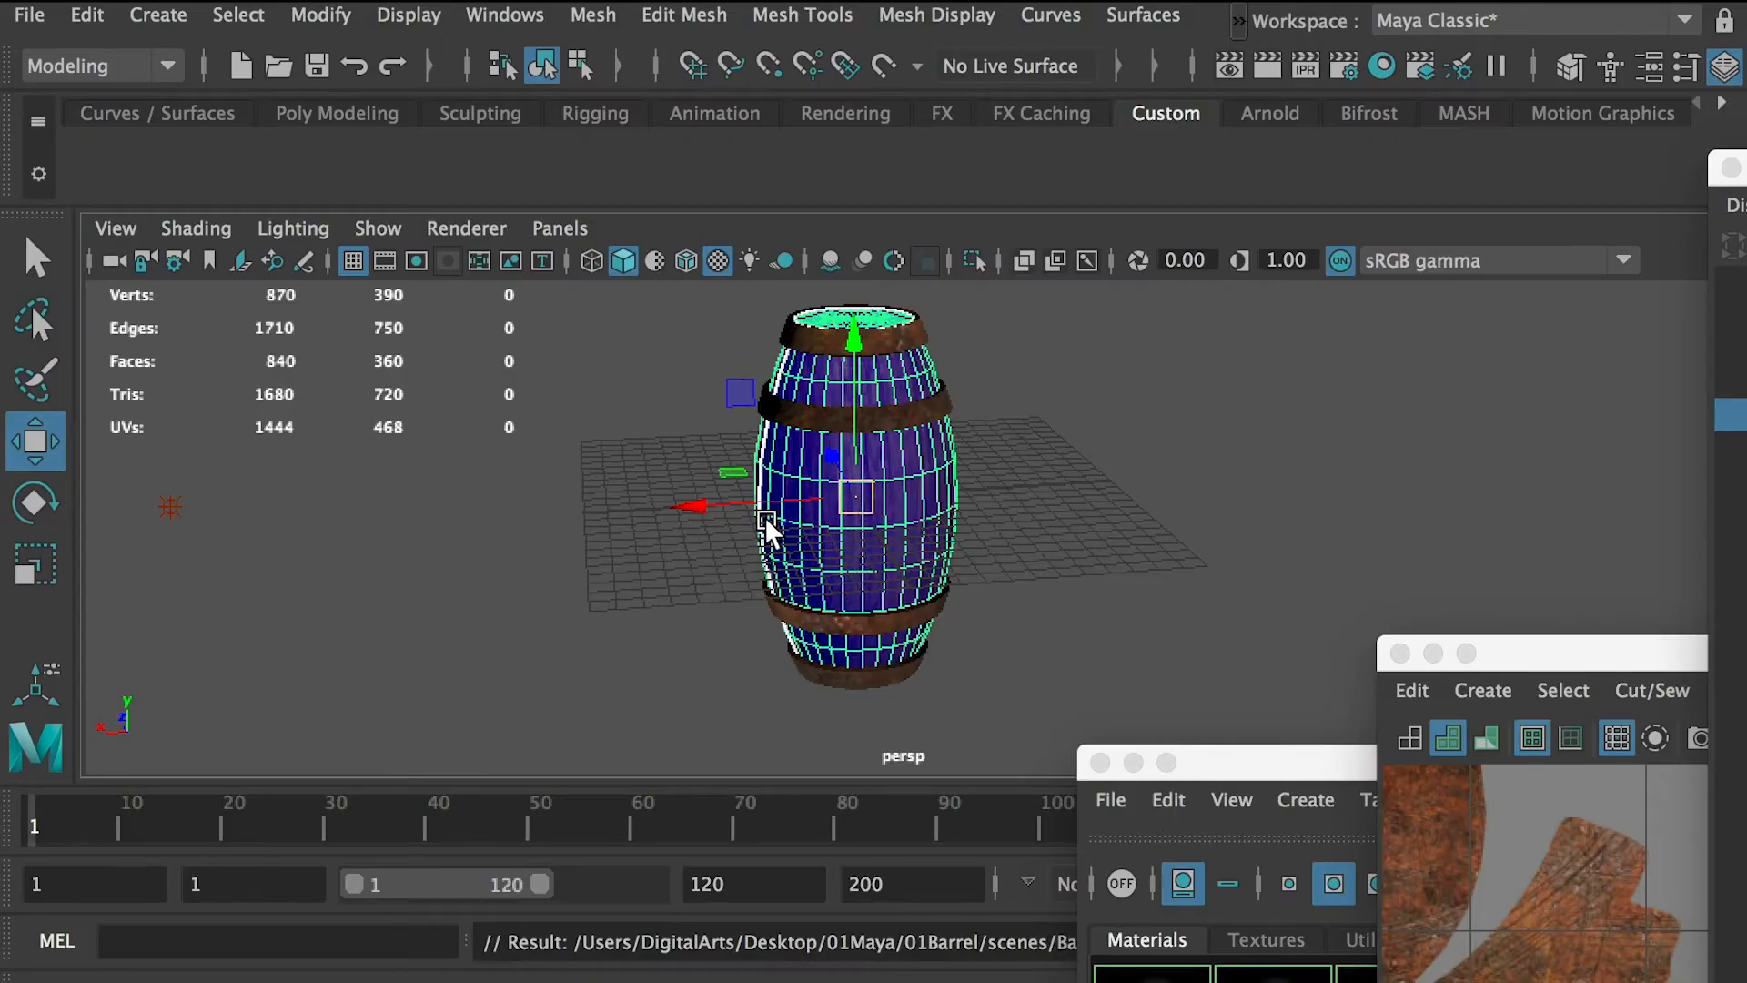
# - Switch to Mudbox, bring in the exported Barrel OBJ file from Finder, and frame the barrel for a closer view
pyautogui.press('super+Tab')
pyautogui.click(436, 653)
pyautogui.press('super+Tab')
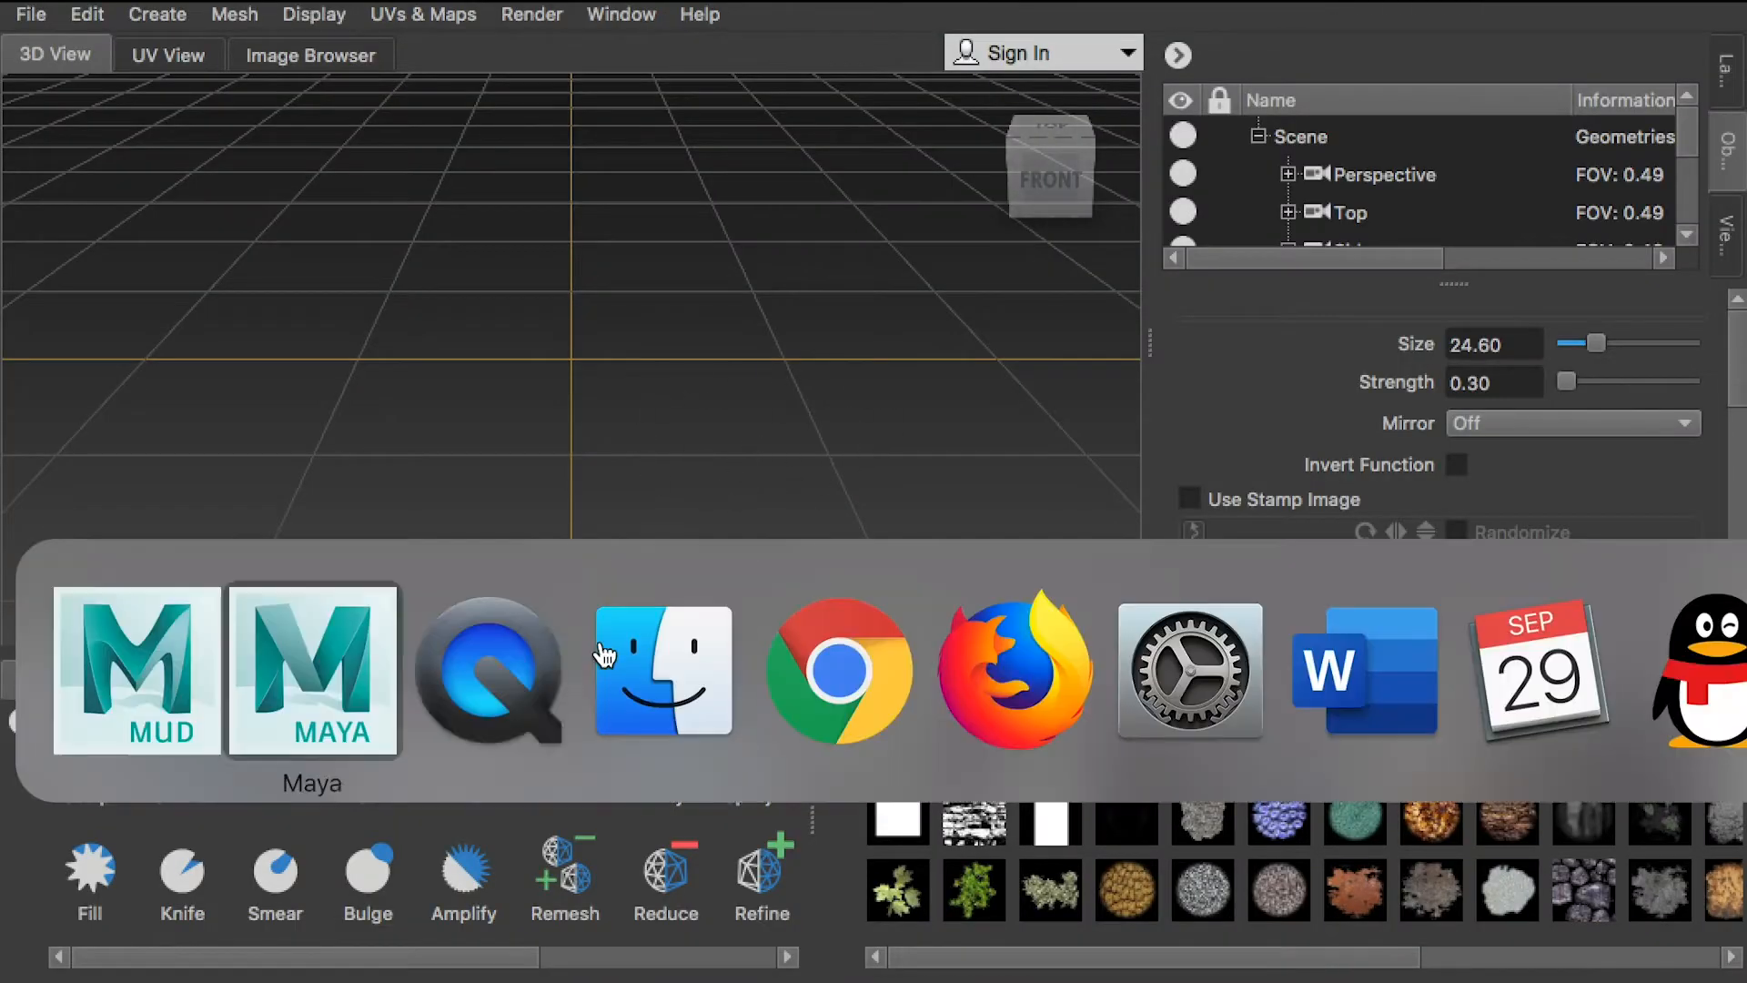
pyautogui.click(663, 671)
pyautogui.moveTo(1119, 387); pyautogui.dragTo(108, 425)
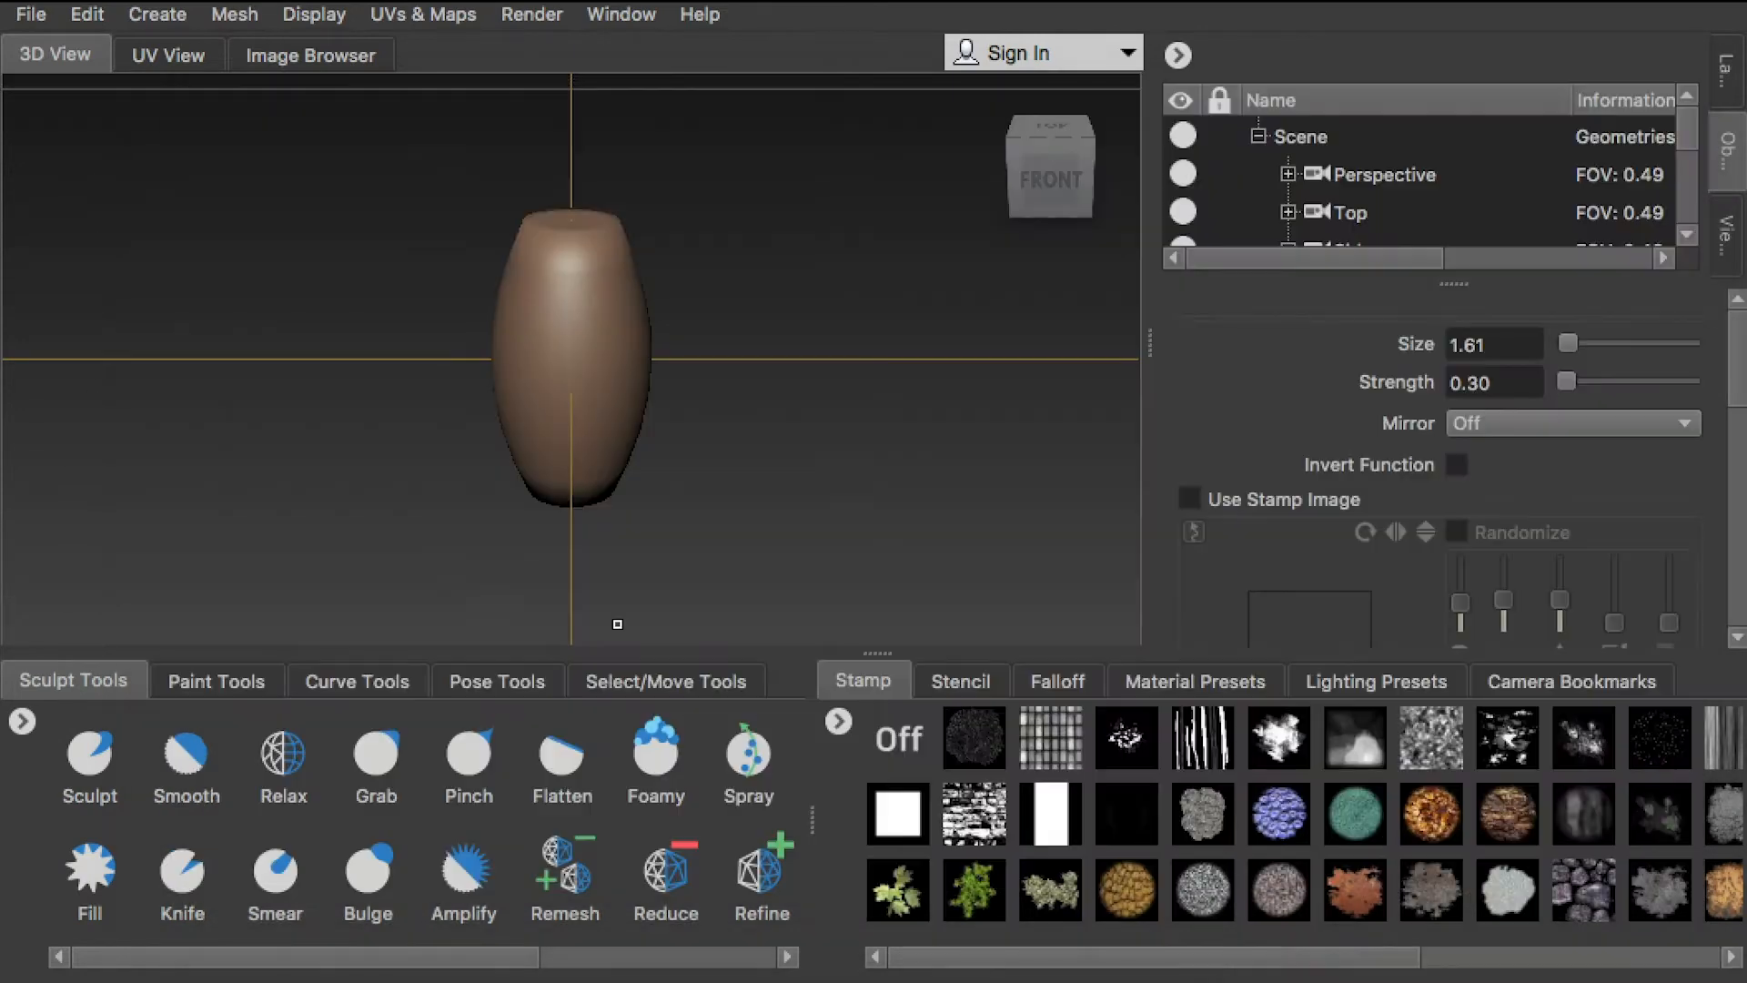
pyautogui.keyDown('alt'); pyautogui.moveTo(642, 366); pyautogui.dragTo(666, 330); pyautogui.keyUp('alt')
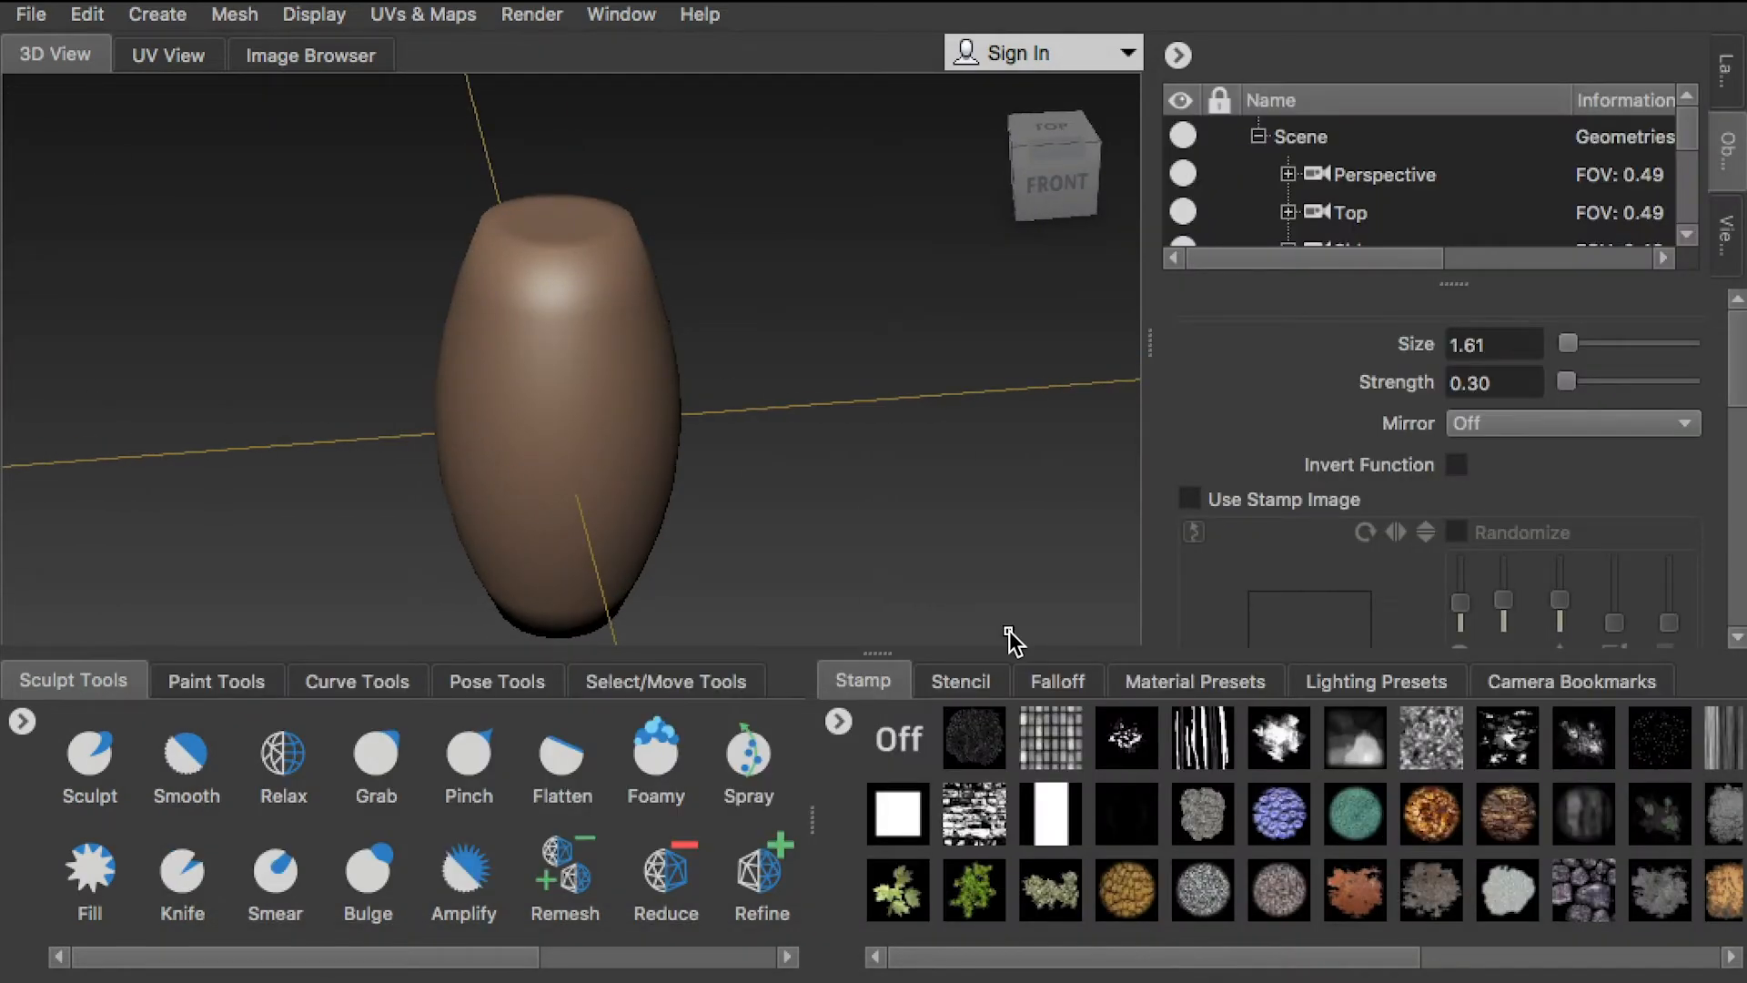
# - Add Wood.jpg from the 01Maya/01Barrel/sourceimages folder as a new stencil
pyautogui.click(964, 683)
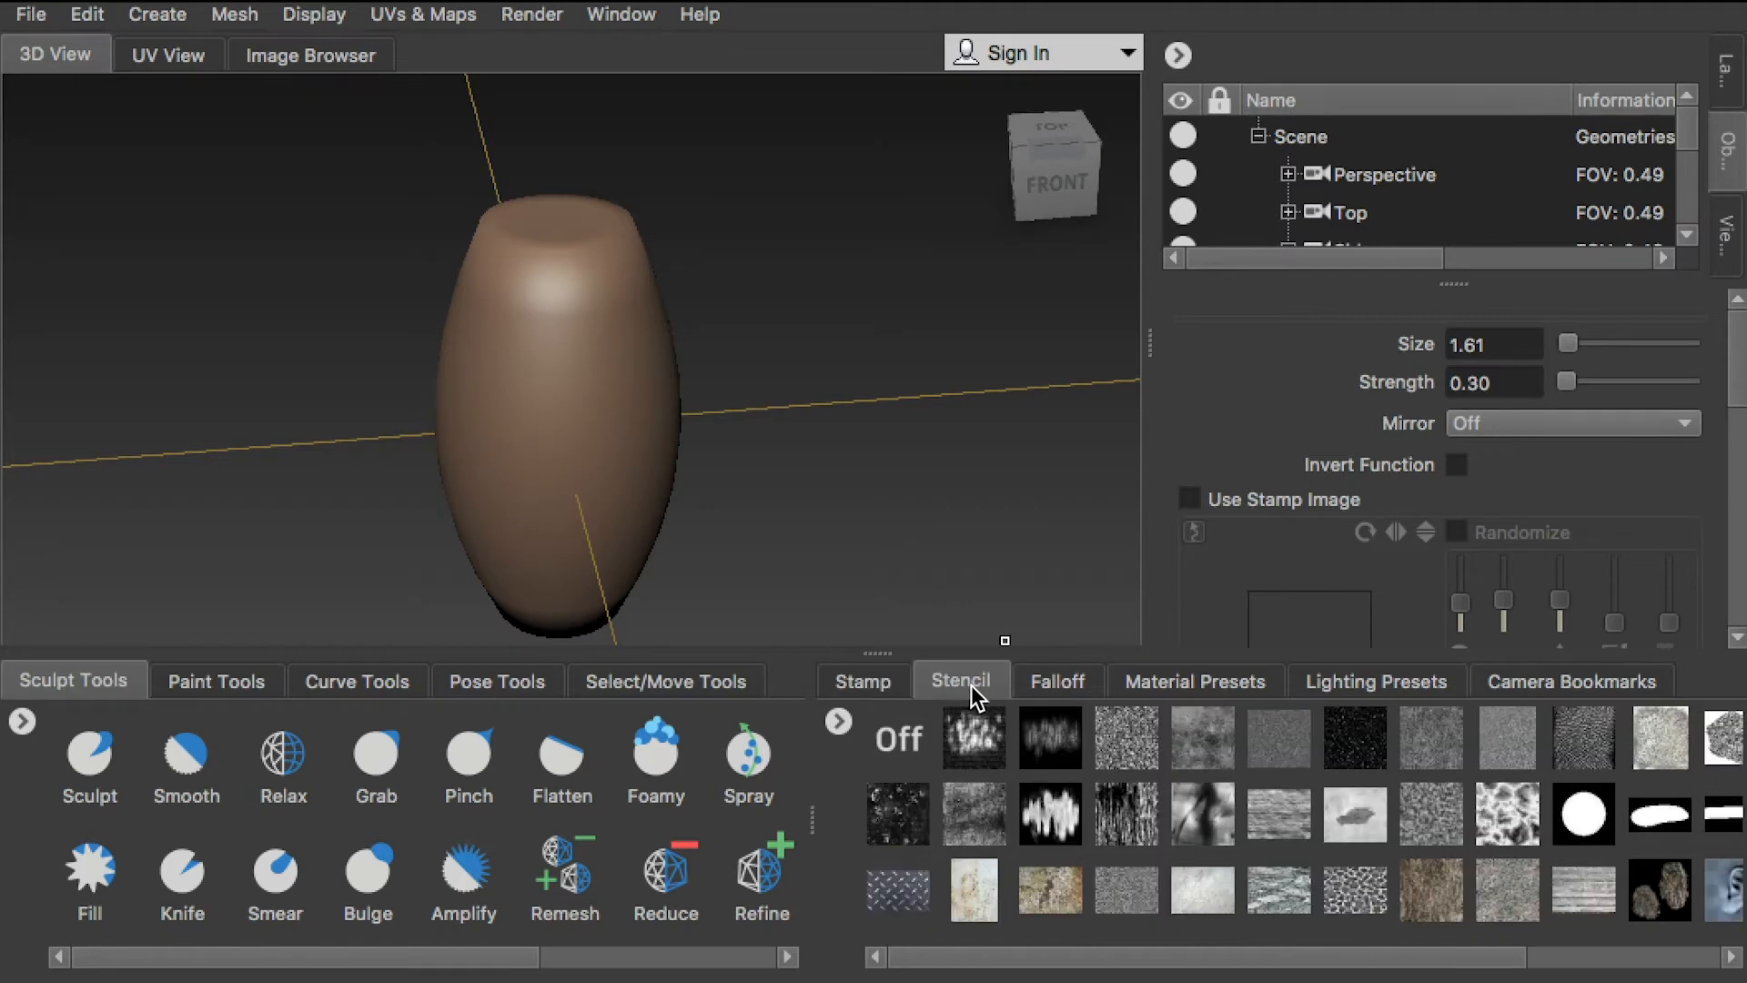
pyautogui.click(838, 722)
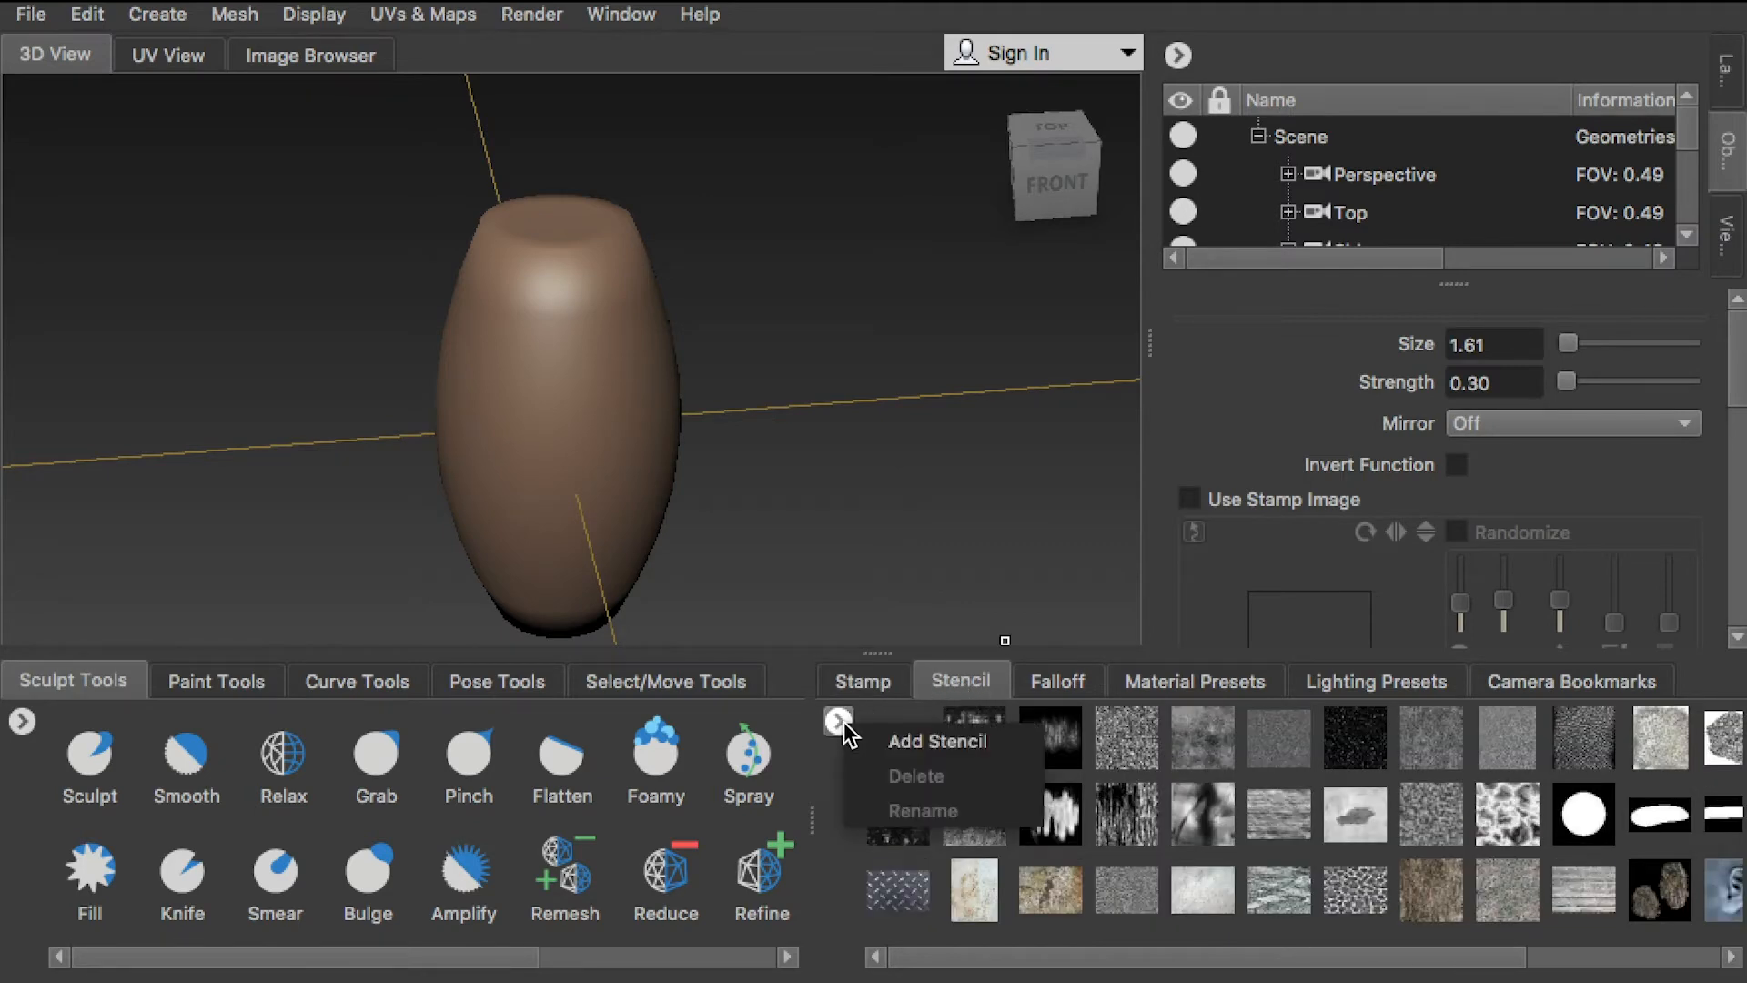
pyautogui.click(922, 743)
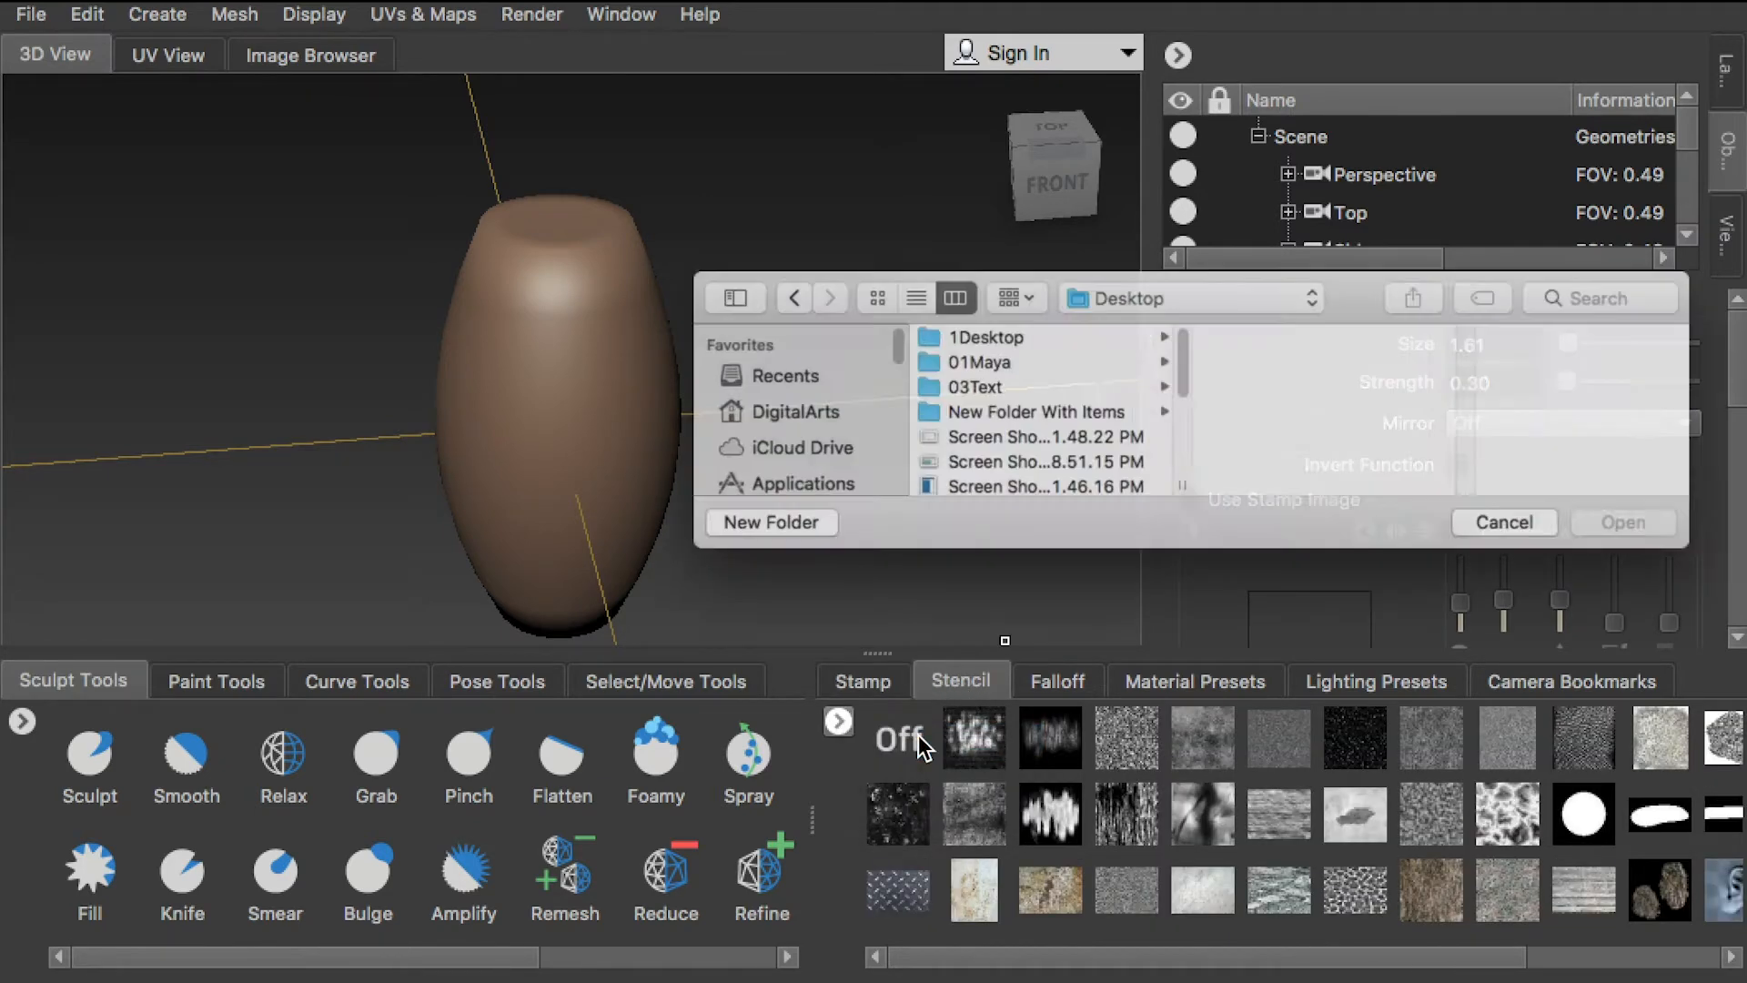
pyautogui.click(948, 352)
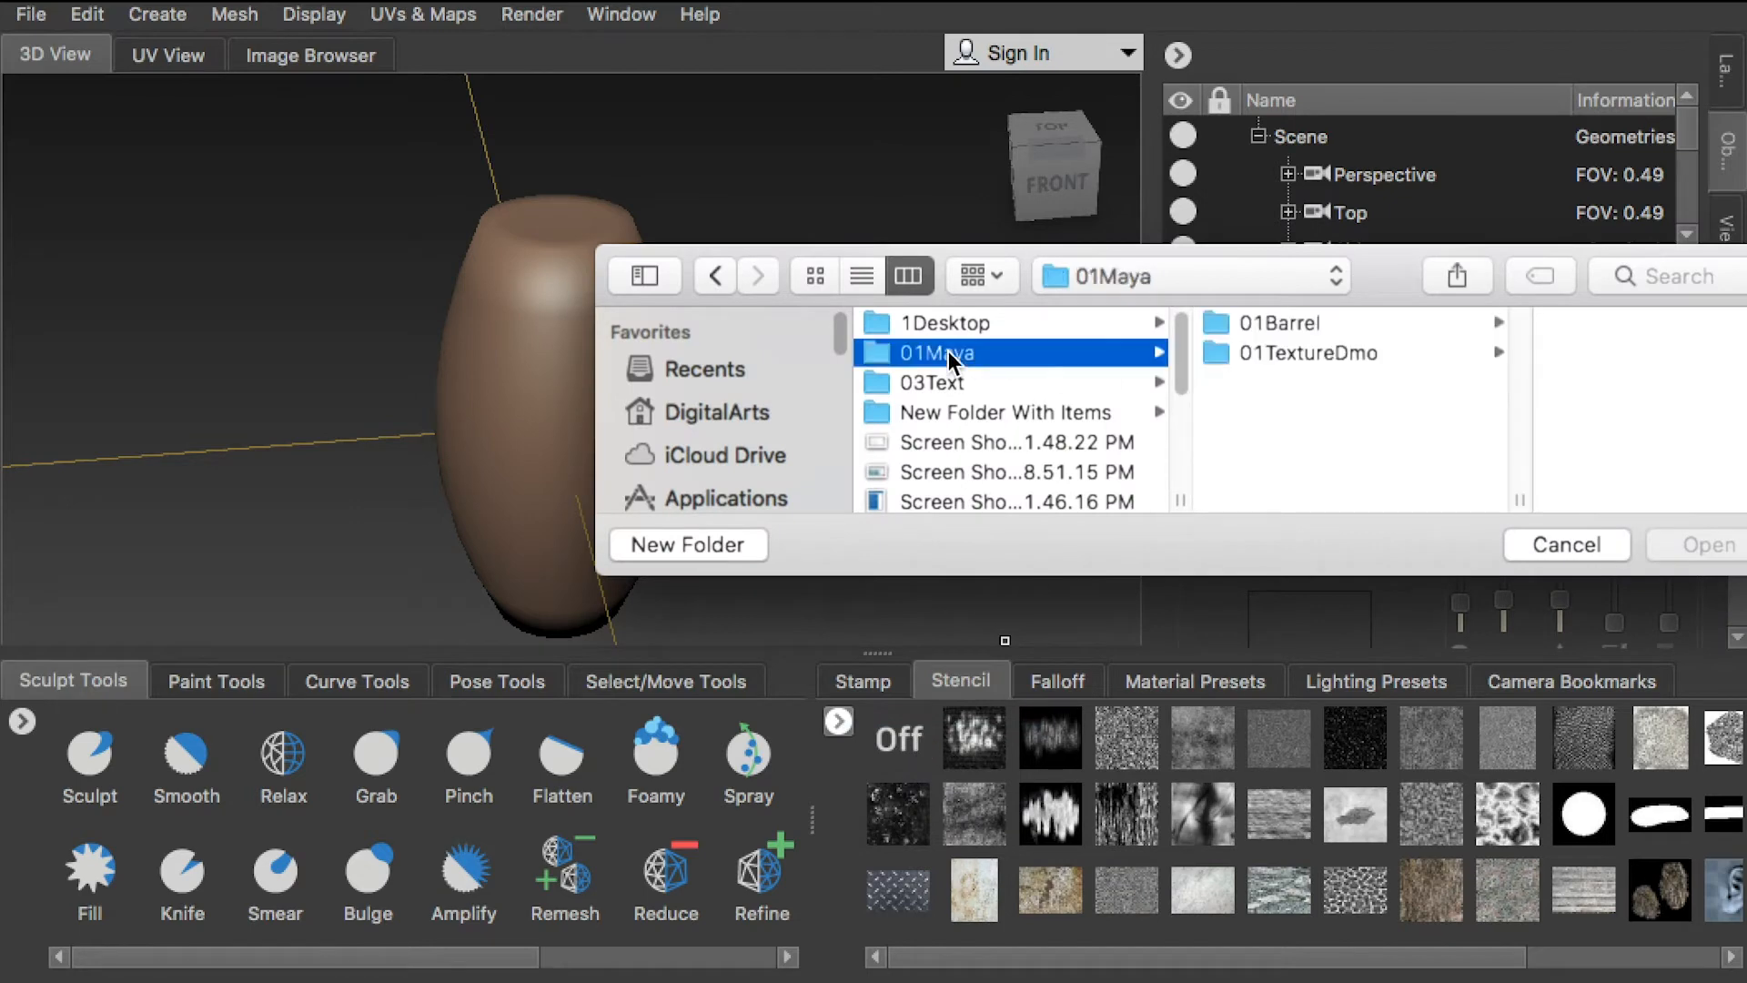
pyautogui.click(1288, 324)
pyautogui.scroll(-5, 1556, 433)
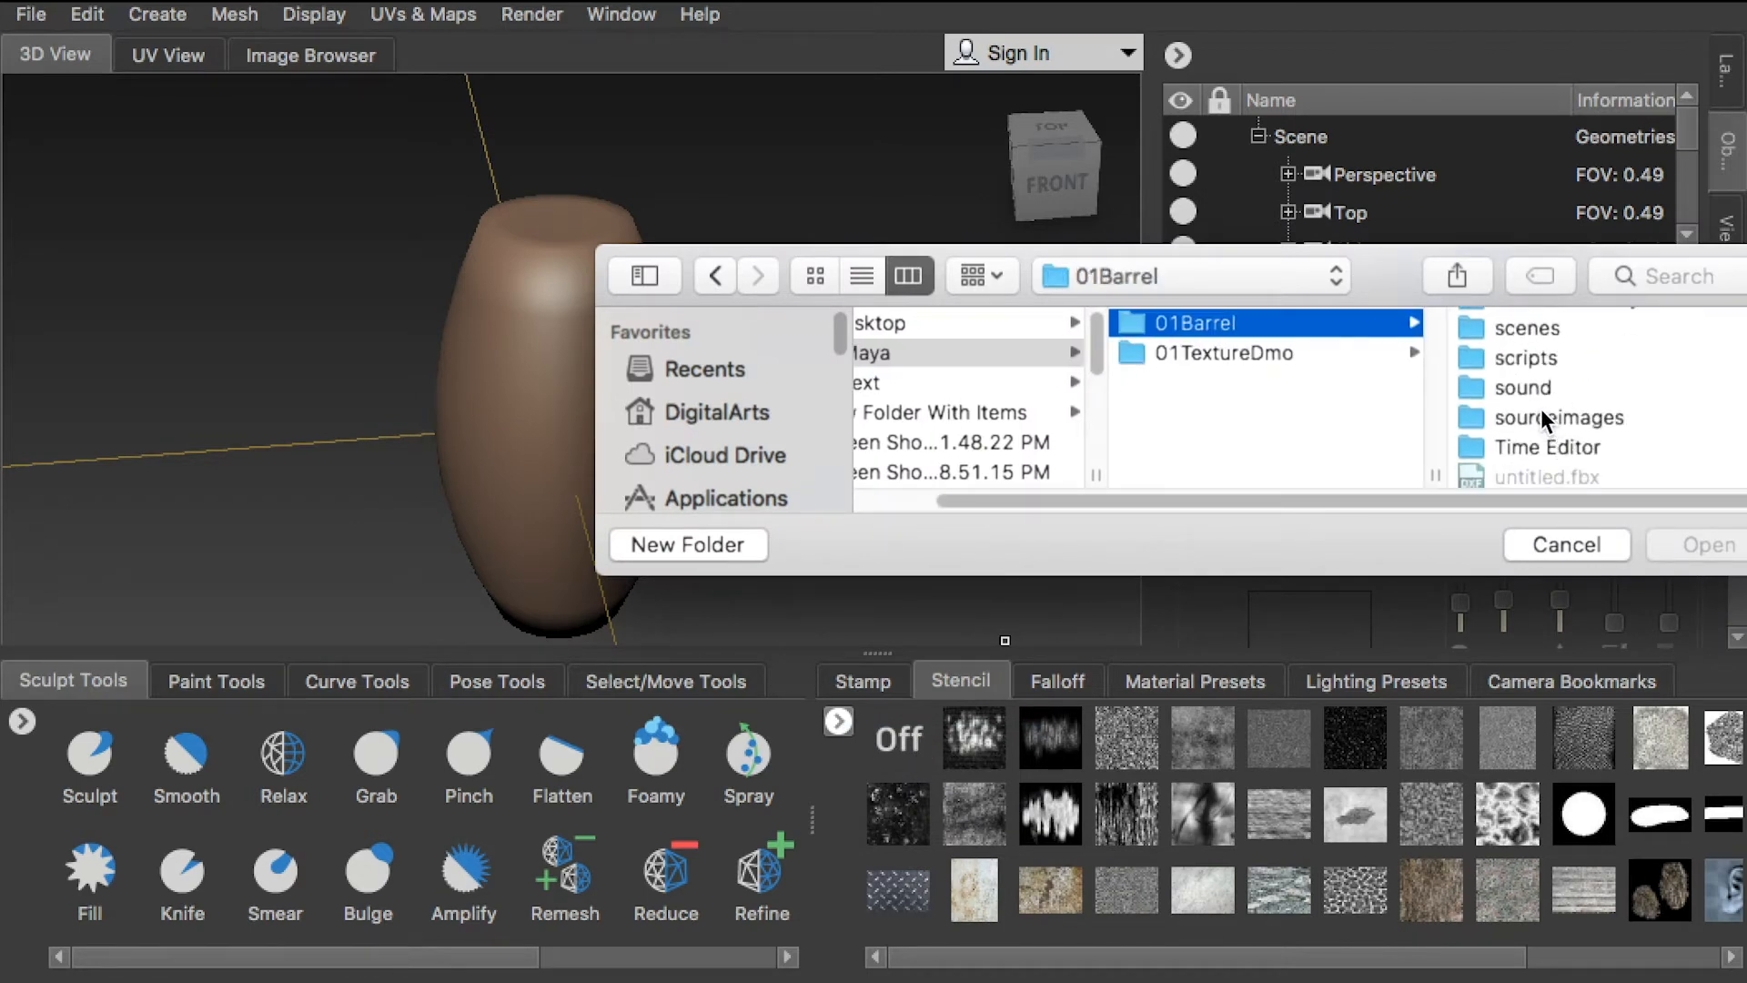
pyautogui.click(1541, 414)
pyautogui.click(1520, 442)
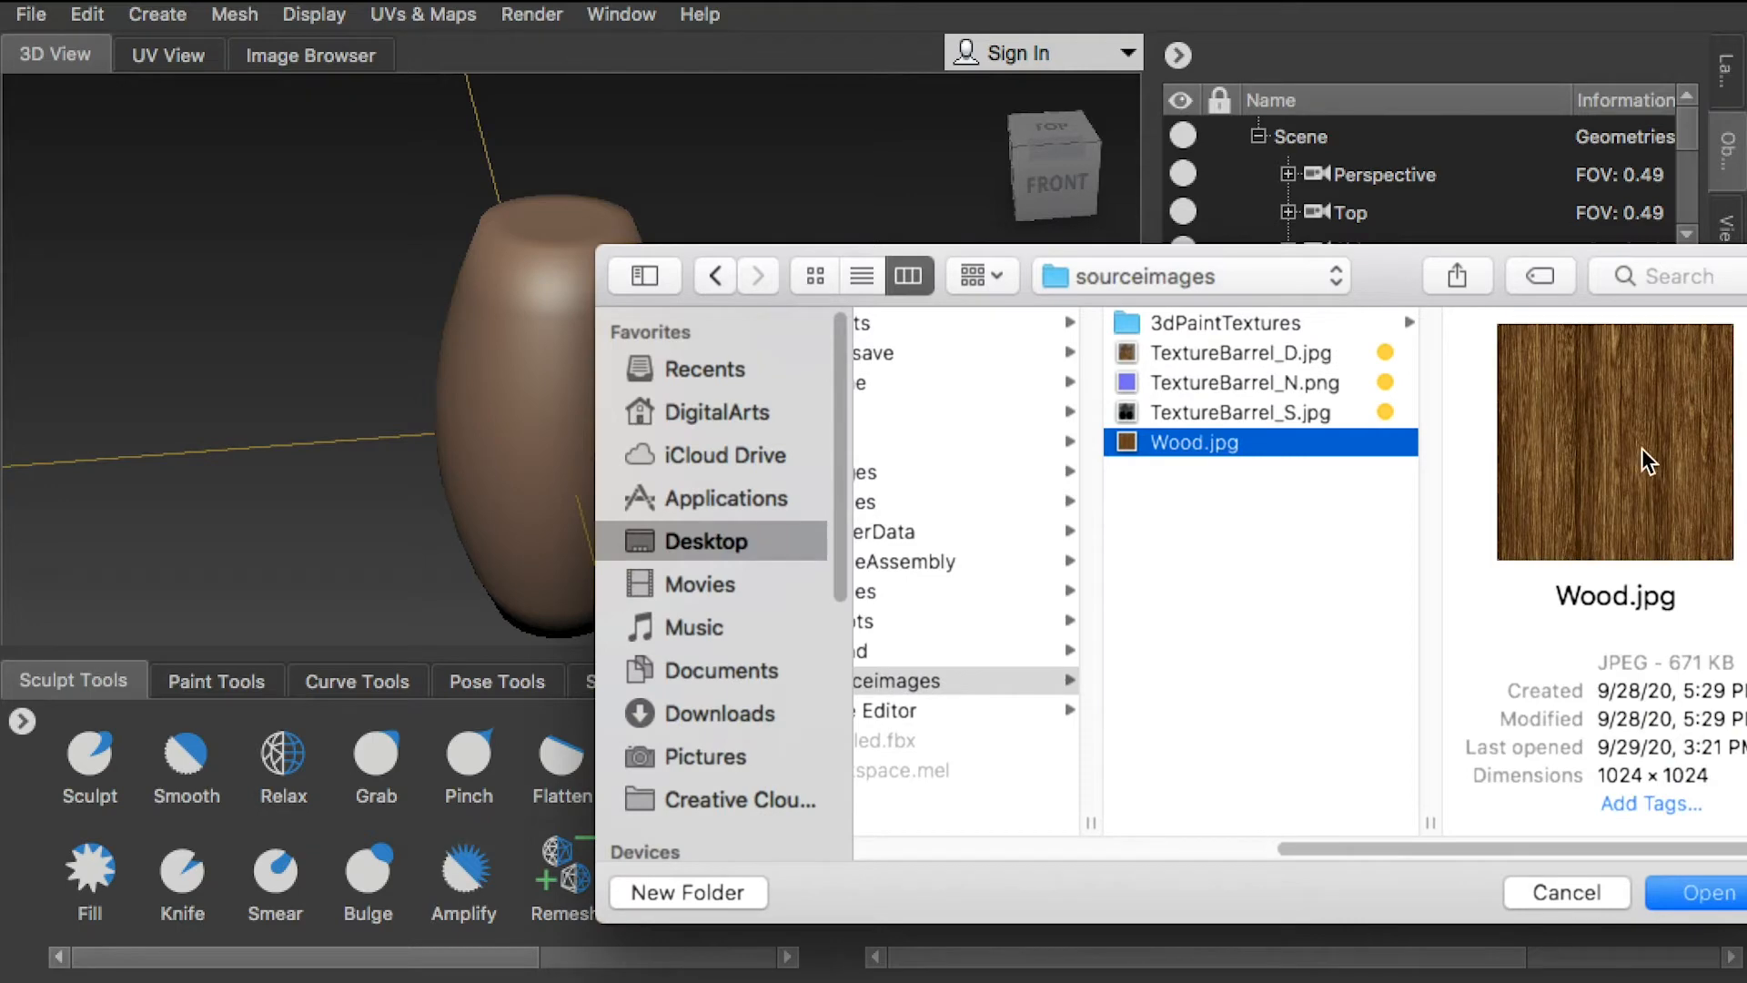
pyautogui.click(1693, 896)
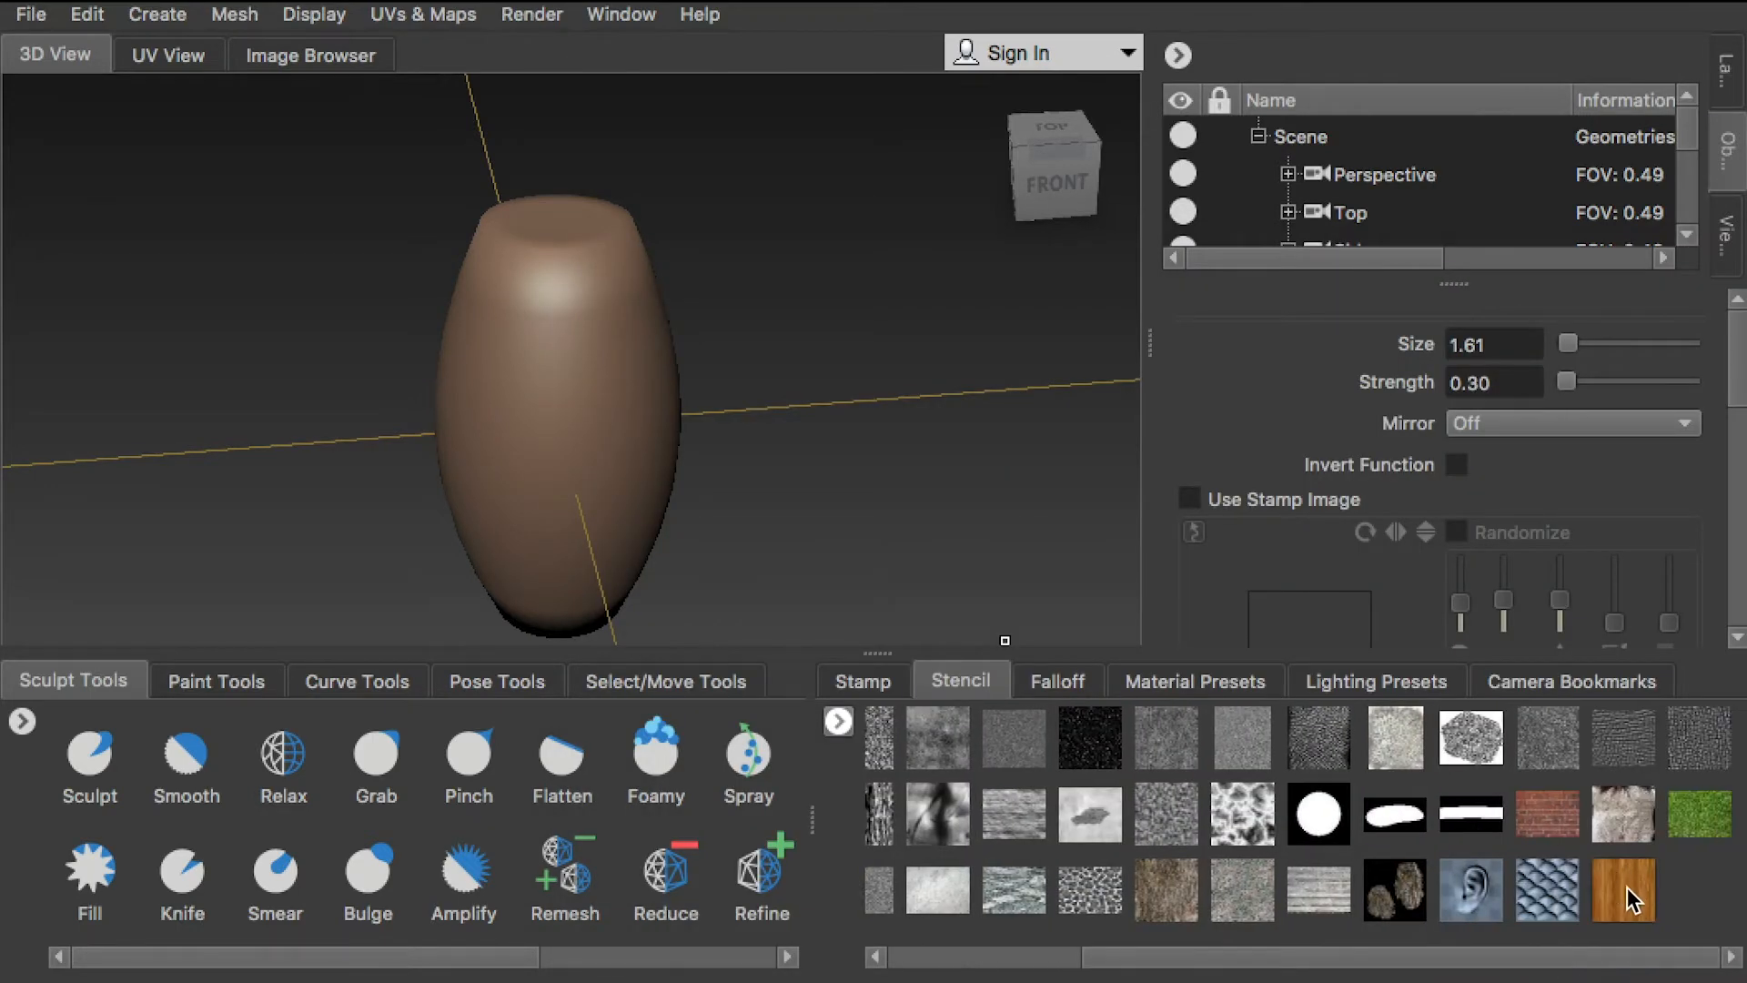
# - Activate the wood stencil over the barrel's front and set the Paint Brush color to white
pyautogui.keyDown('alt'); pyautogui.moveTo(788, 422); pyautogui.dragTo(788, 373); pyautogui.keyUp('alt')
pyautogui.click(1629, 896)
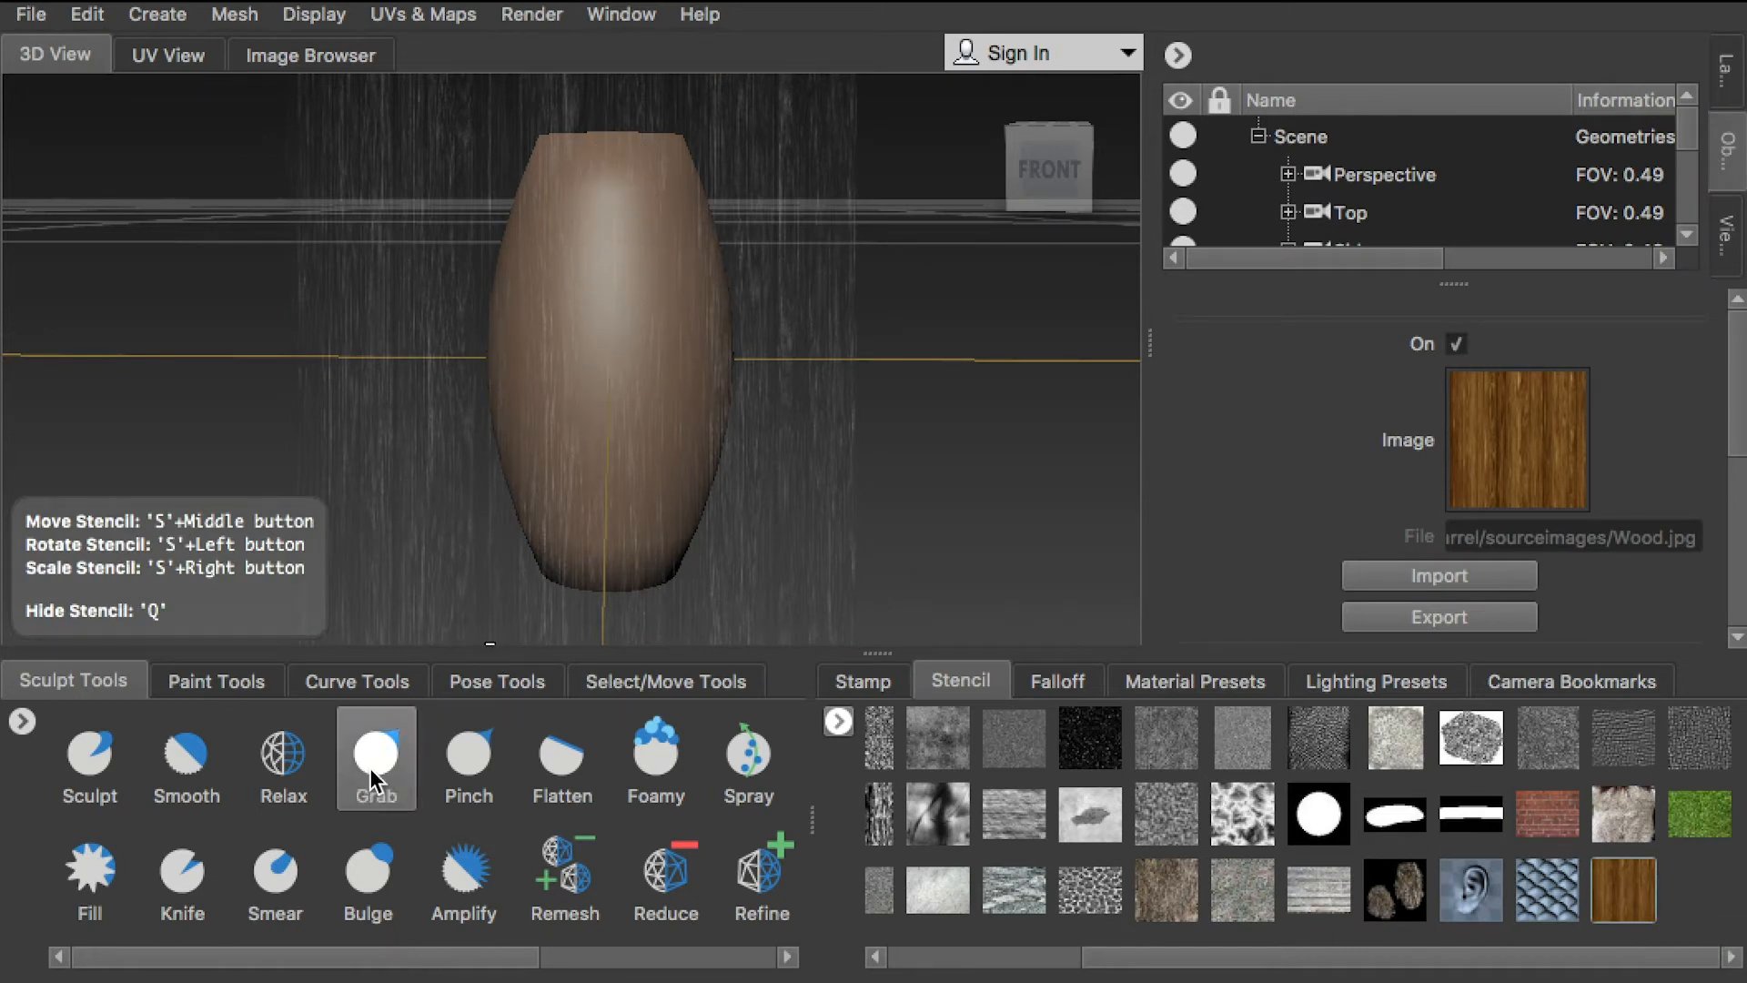
pyautogui.click(204, 684)
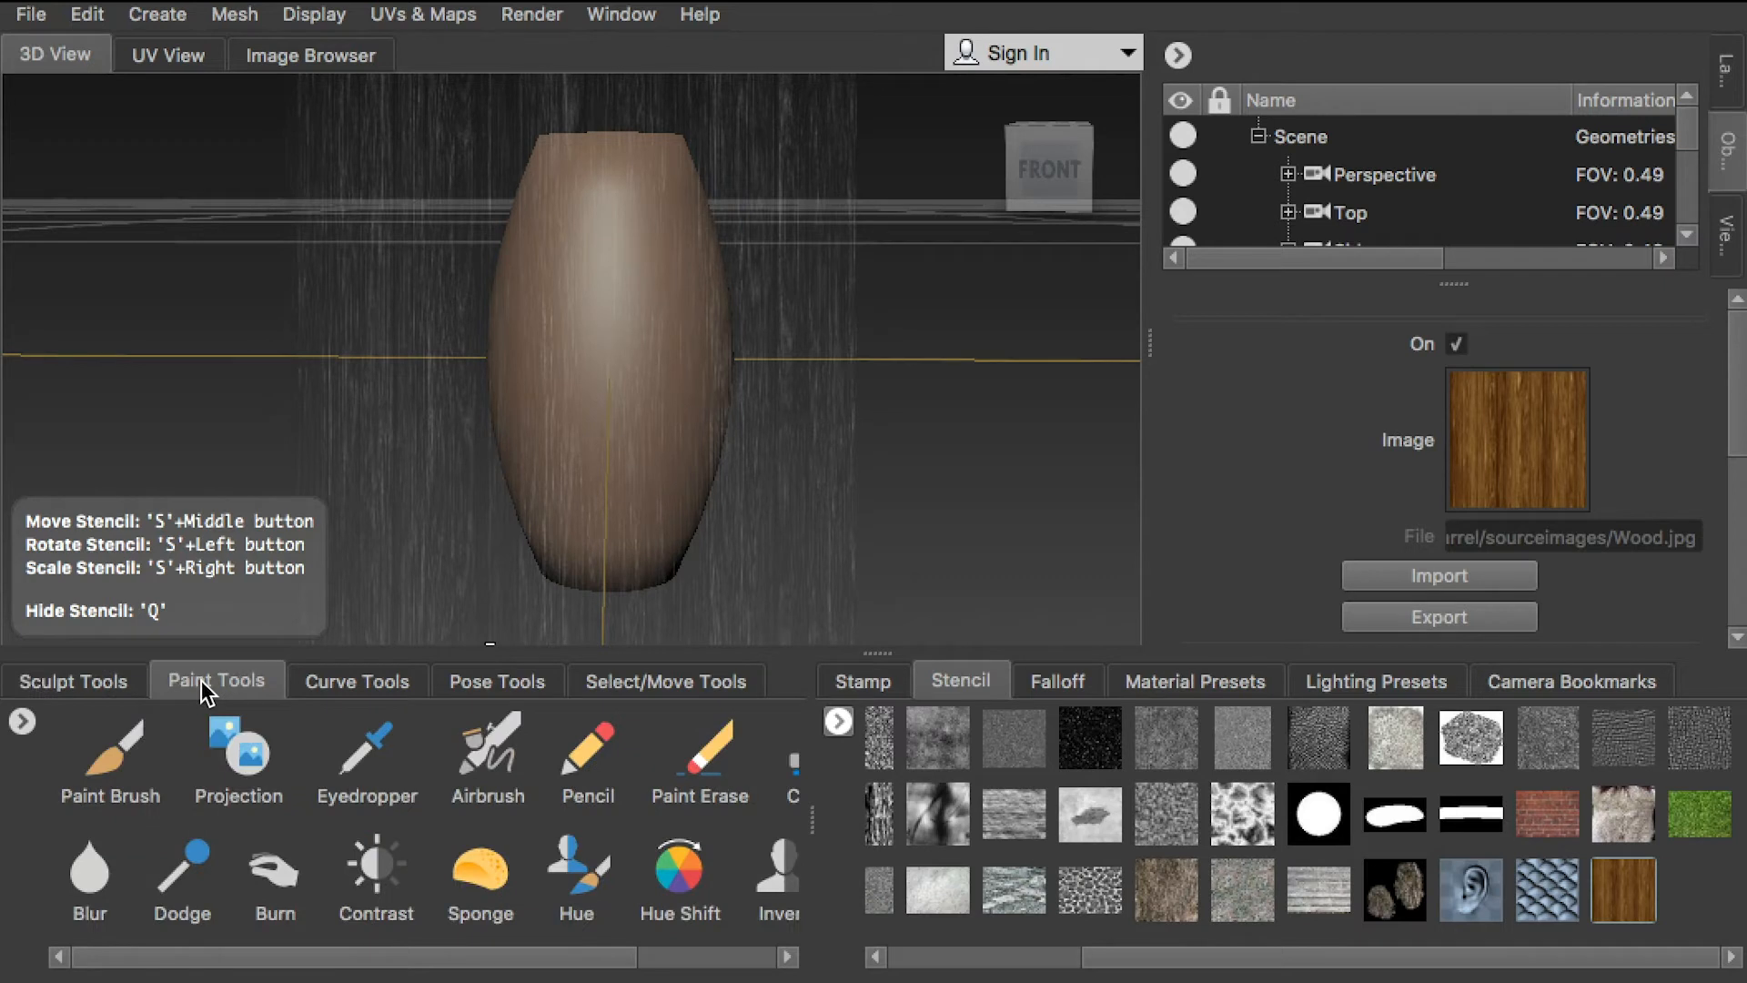
pyautogui.click(104, 752)
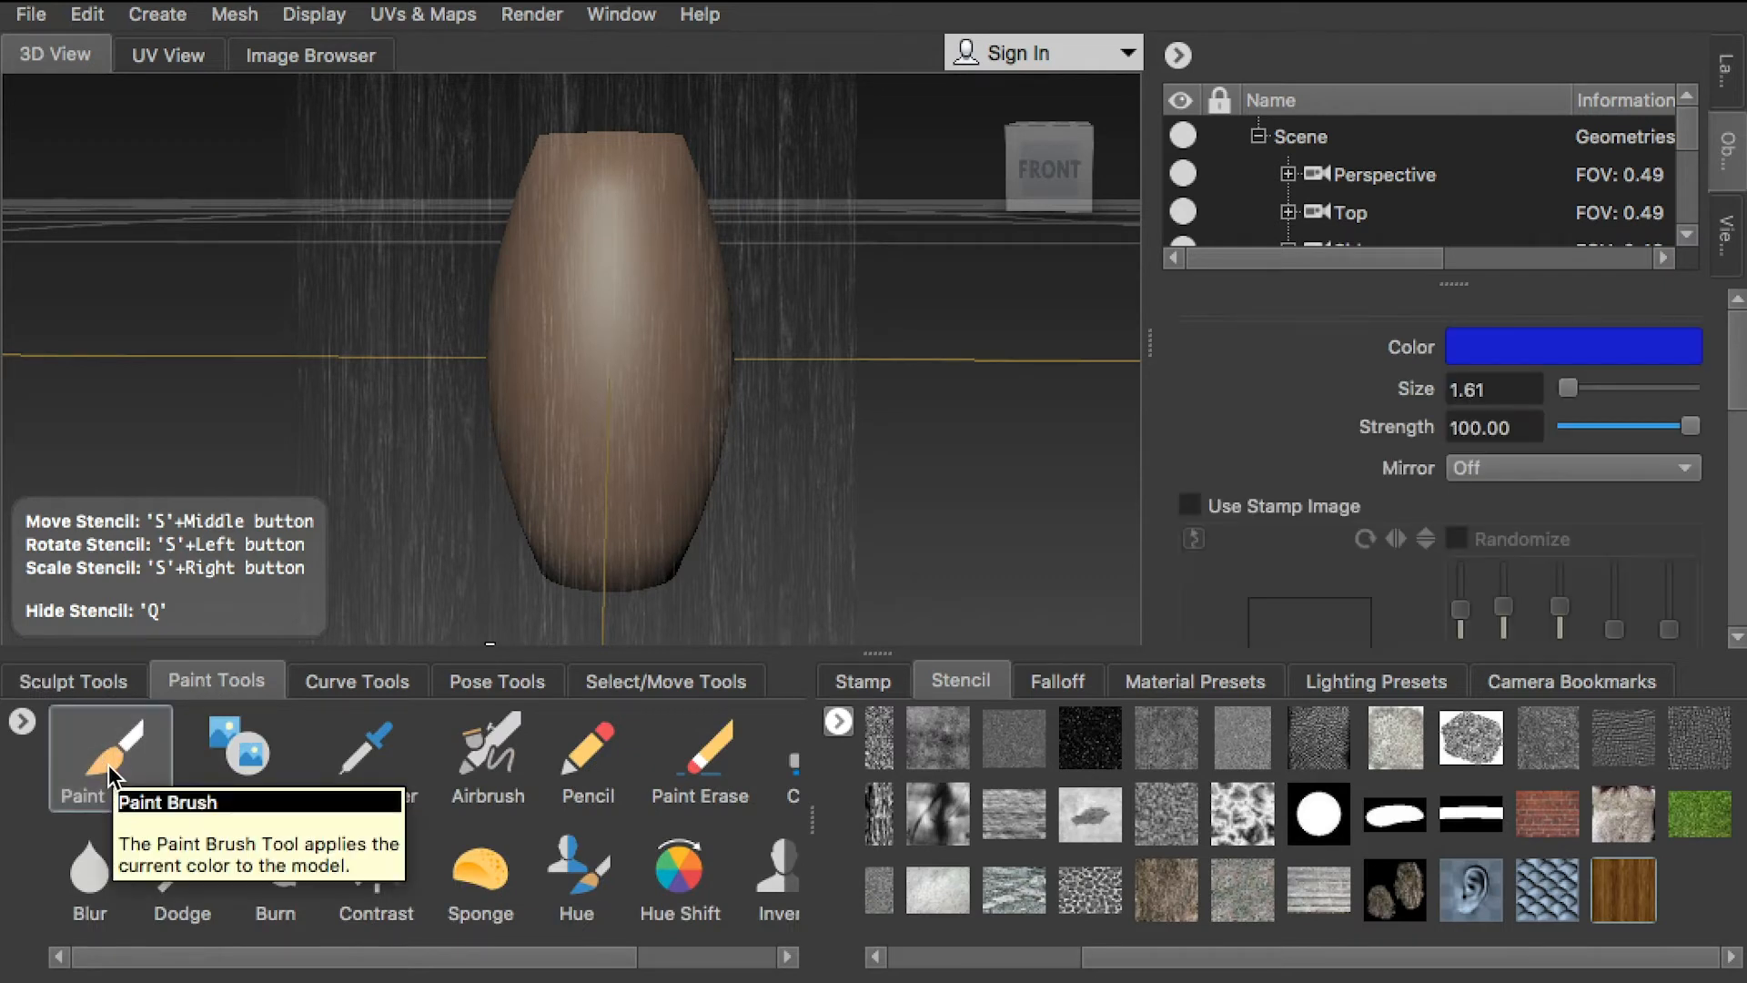
pyautogui.click(1554, 351)
pyautogui.moveTo(1137, 595); pyautogui.dragTo(1105, 746)
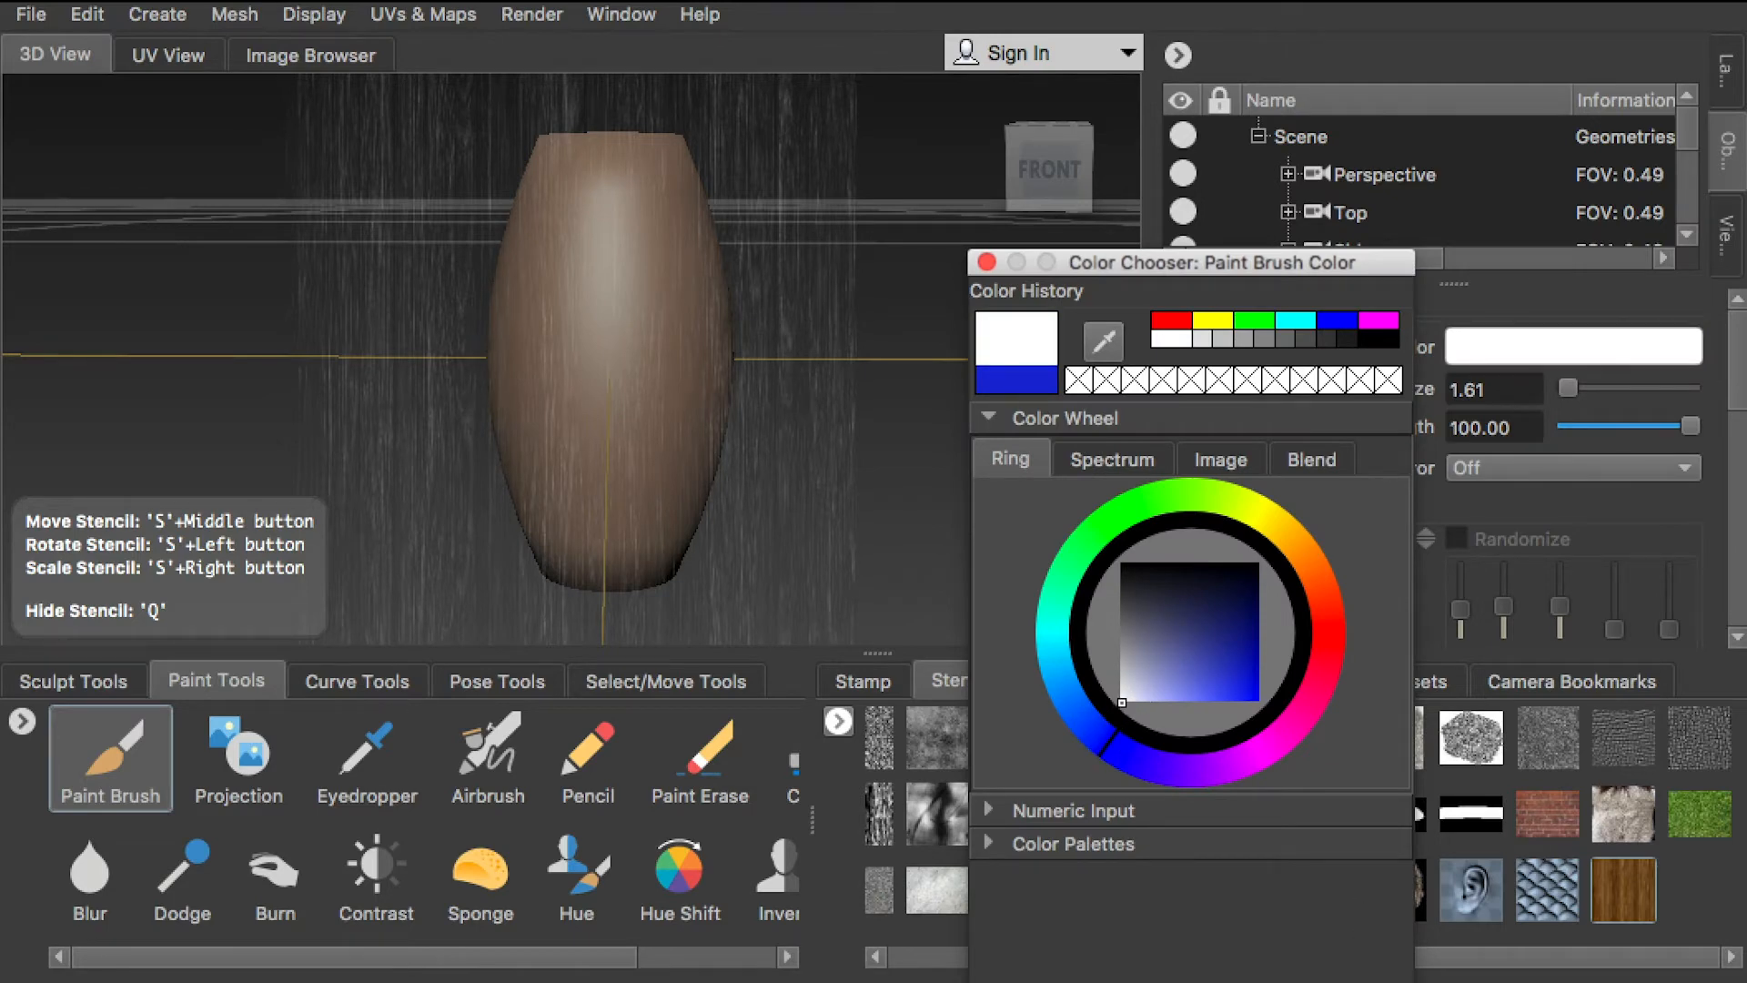
pyautogui.press('Return')
# - Create Paint Layer 1 for the Diffuse channel at size 2048 as TIFF [8 bit, RGBA], and show the layer list
pyautogui.click(609, 145)
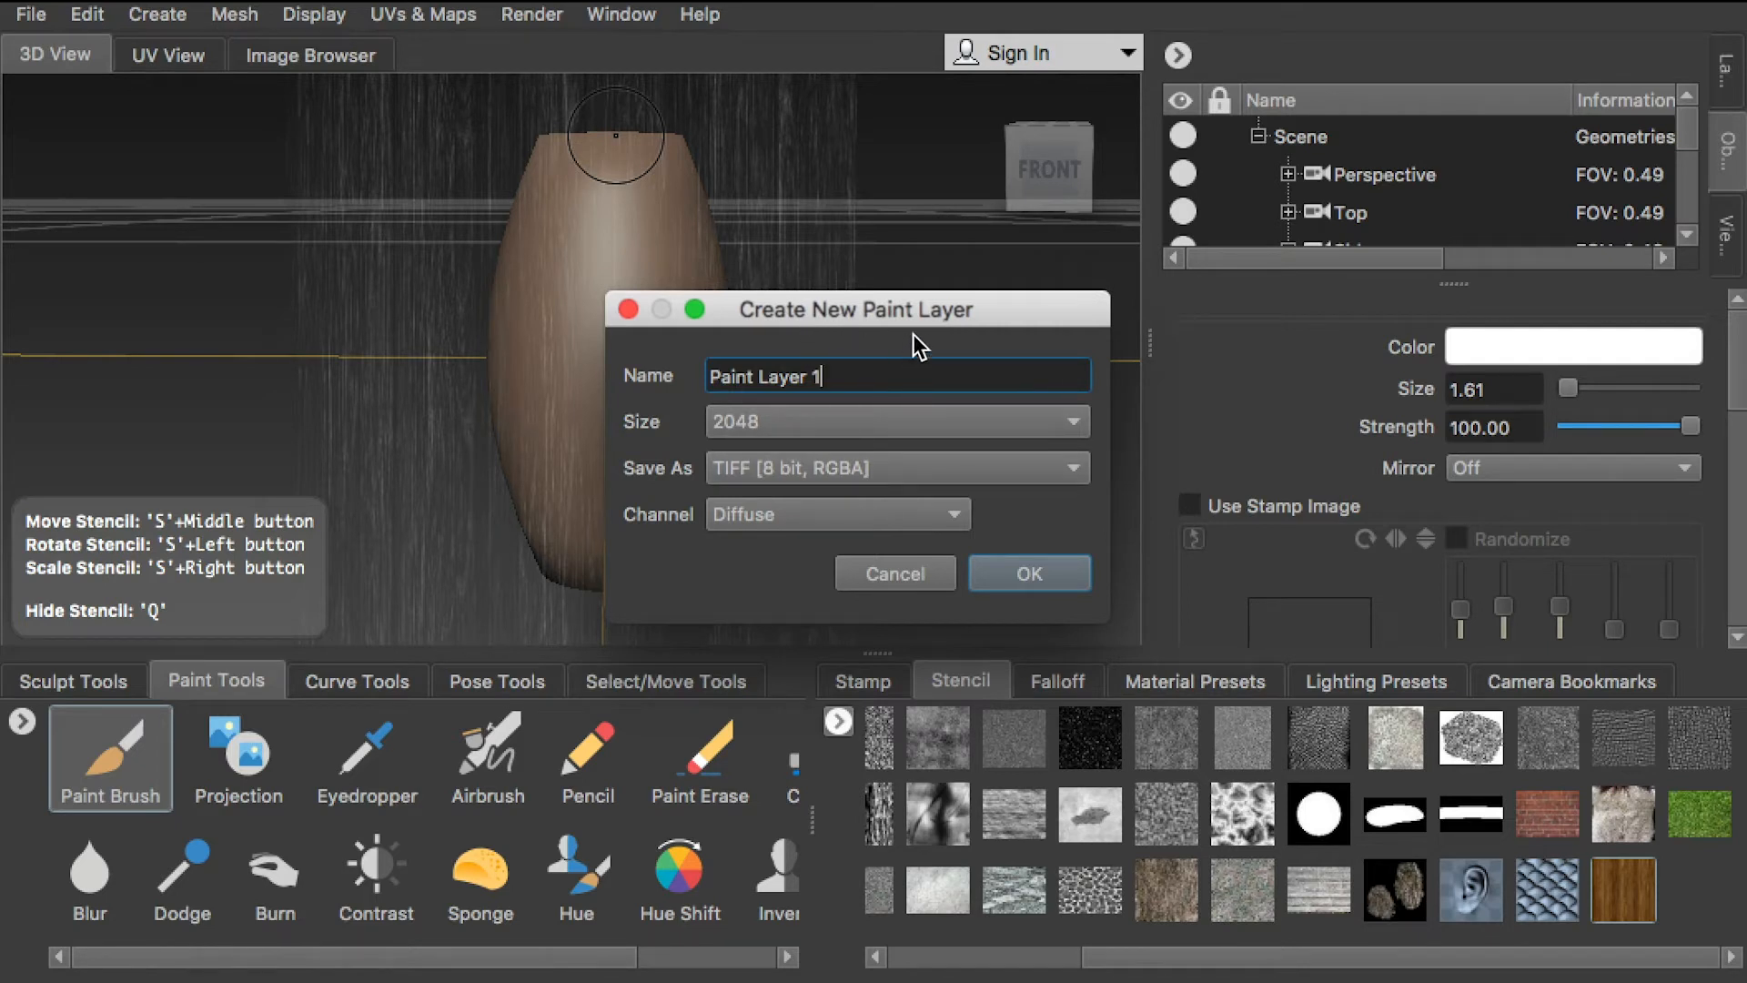
pyautogui.click(1035, 579)
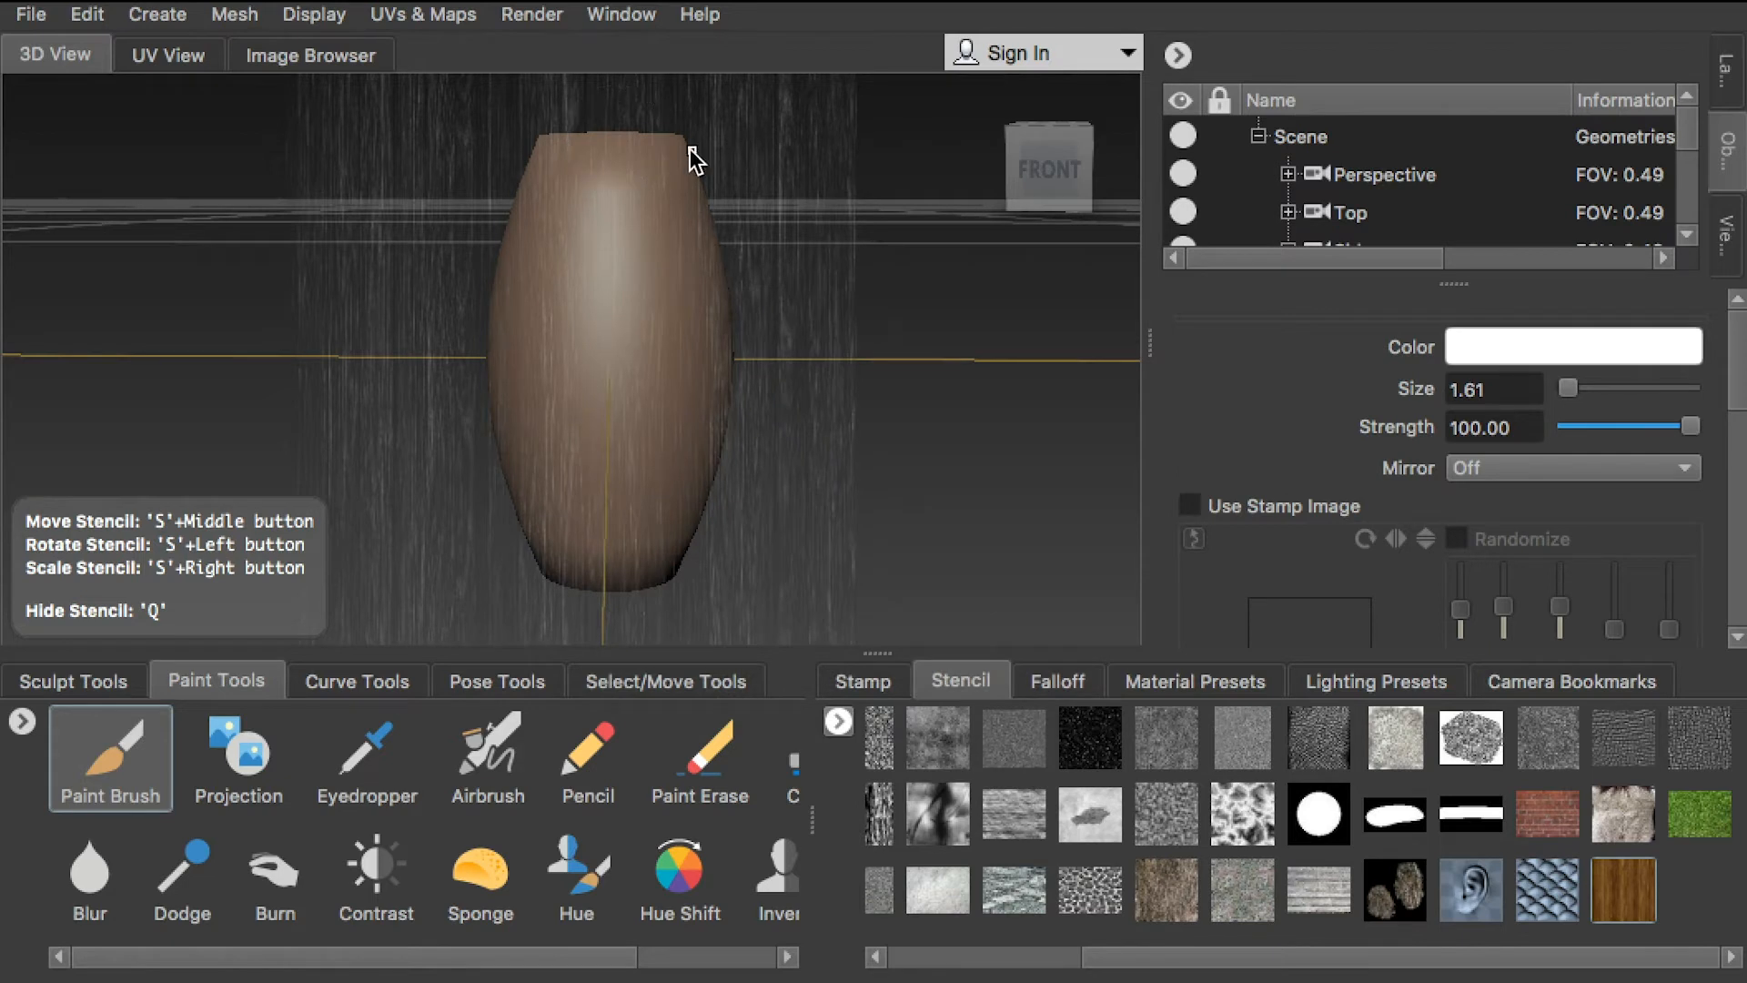
pyautogui.scroll(-1, 1672, 145)
pyautogui.scroll(1, 1688, 146)
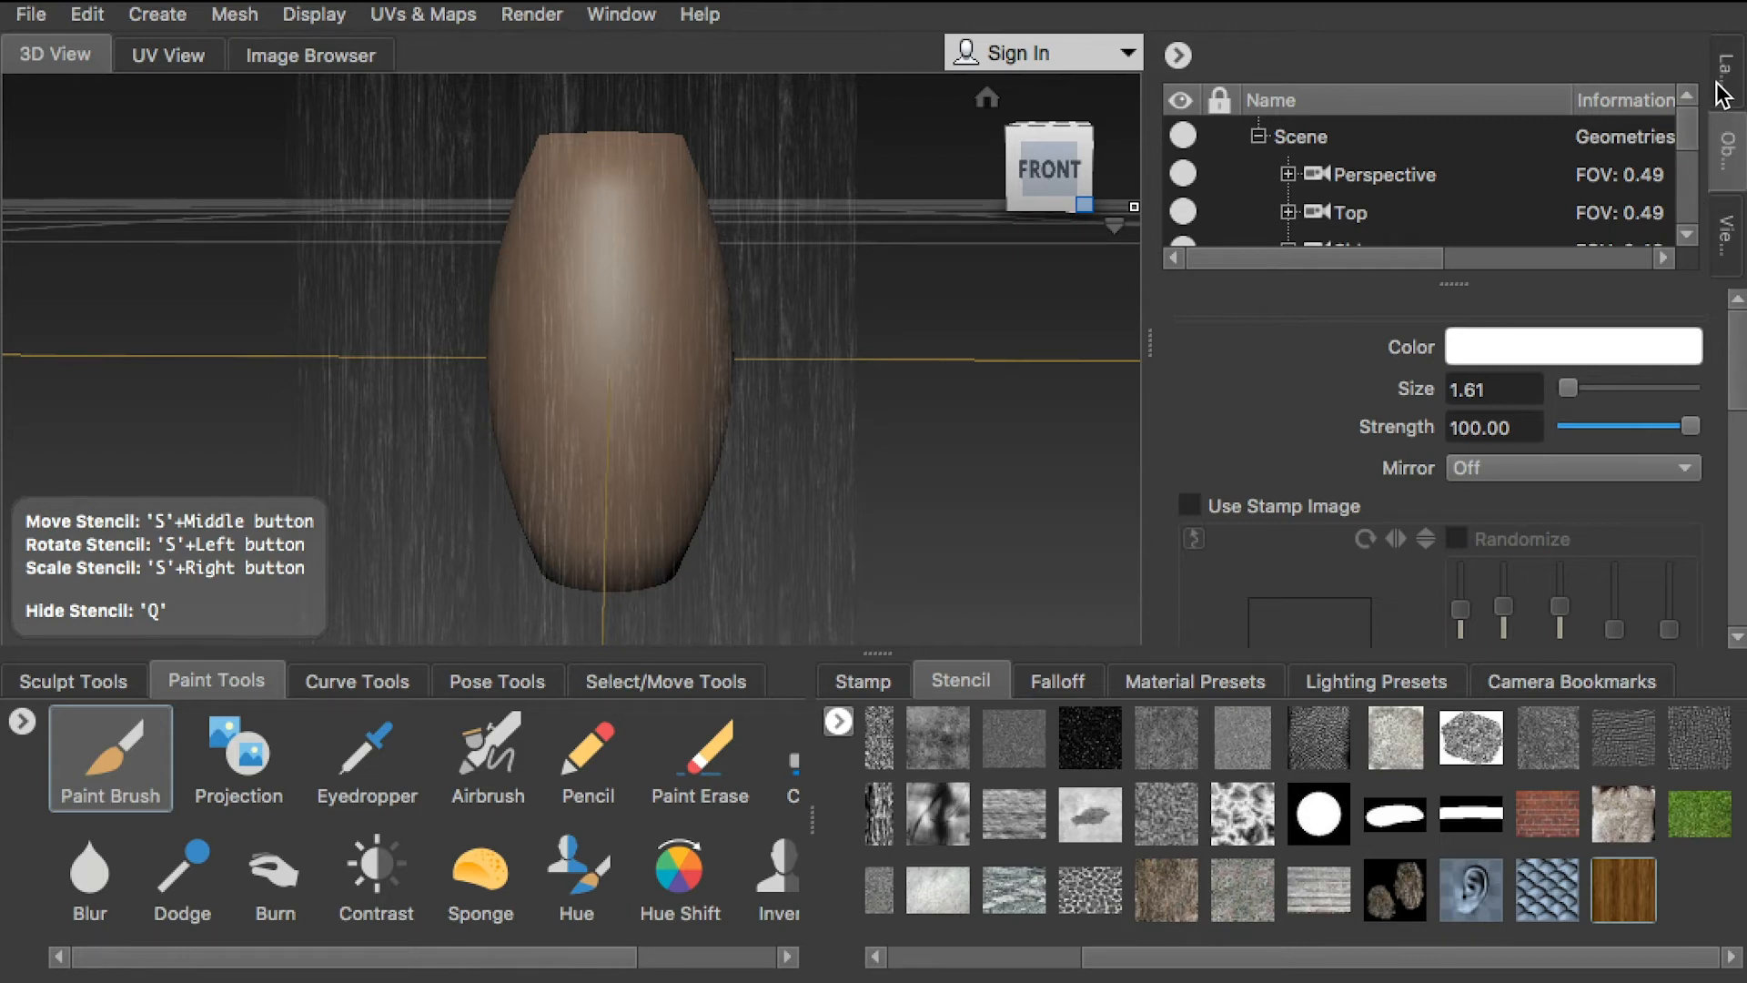
pyautogui.click(1729, 93)
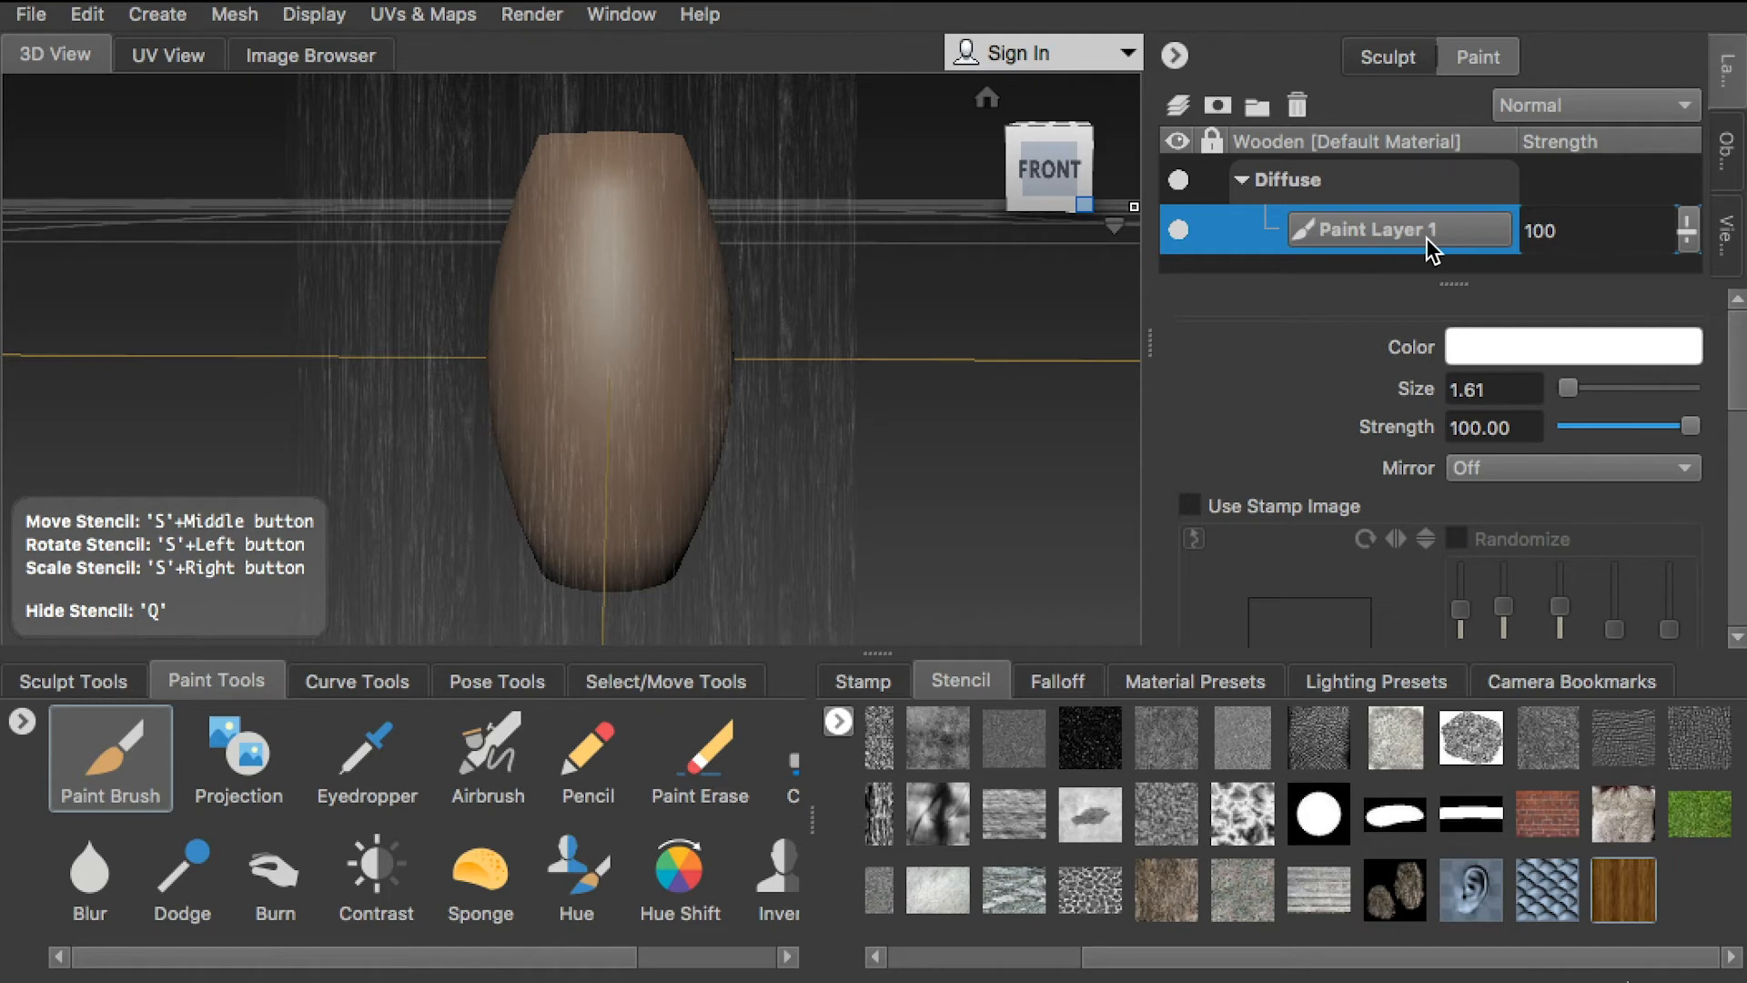
# - Paint a white vertical band through the wood stencil on the barrel's front, checking it with the stencil hidden
pyautogui.press('q')
pyautogui.moveTo(604, 135)
pyautogui.mouseDown()
pyautogui.moveTo(604, 285)
pyautogui.moveTo(623, 150)
pyautogui.mouseUp()
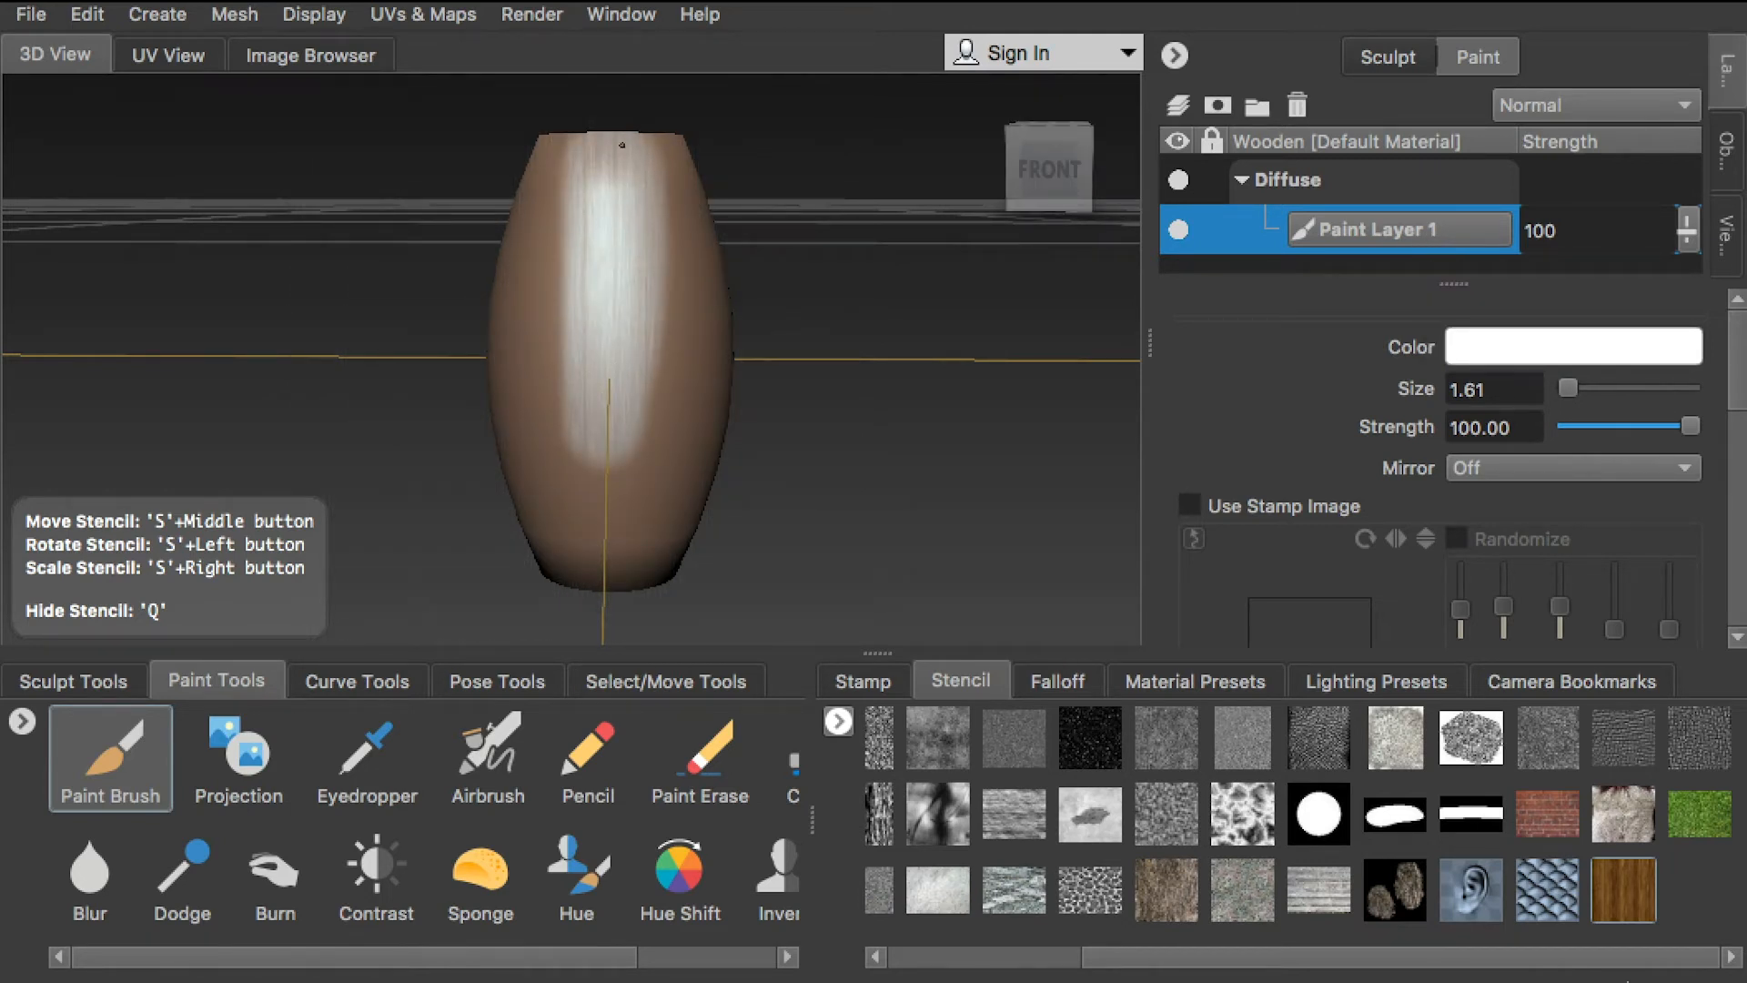
pyautogui.press('q')
# - Use the Projection brush to paint the wood stencil onto the barrel's front in full-height vertical strokes
pyautogui.click(241, 753)
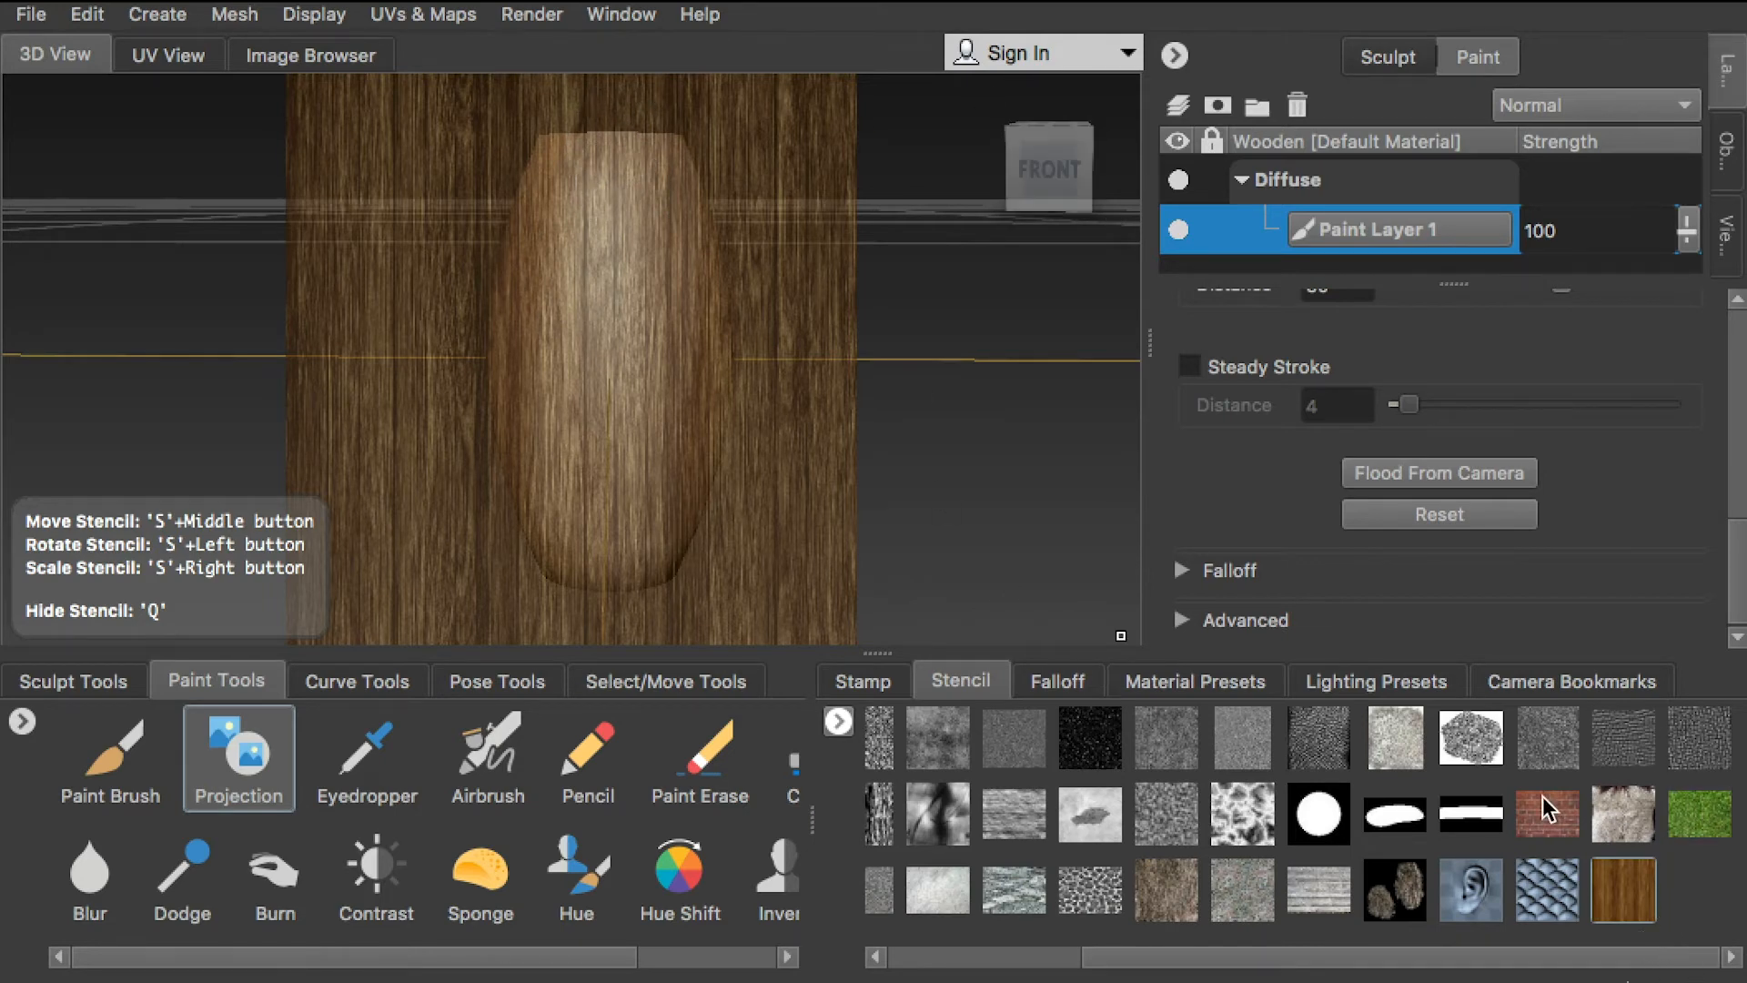
pyautogui.moveTo(624, 169); pyautogui.dragTo(622, 400)
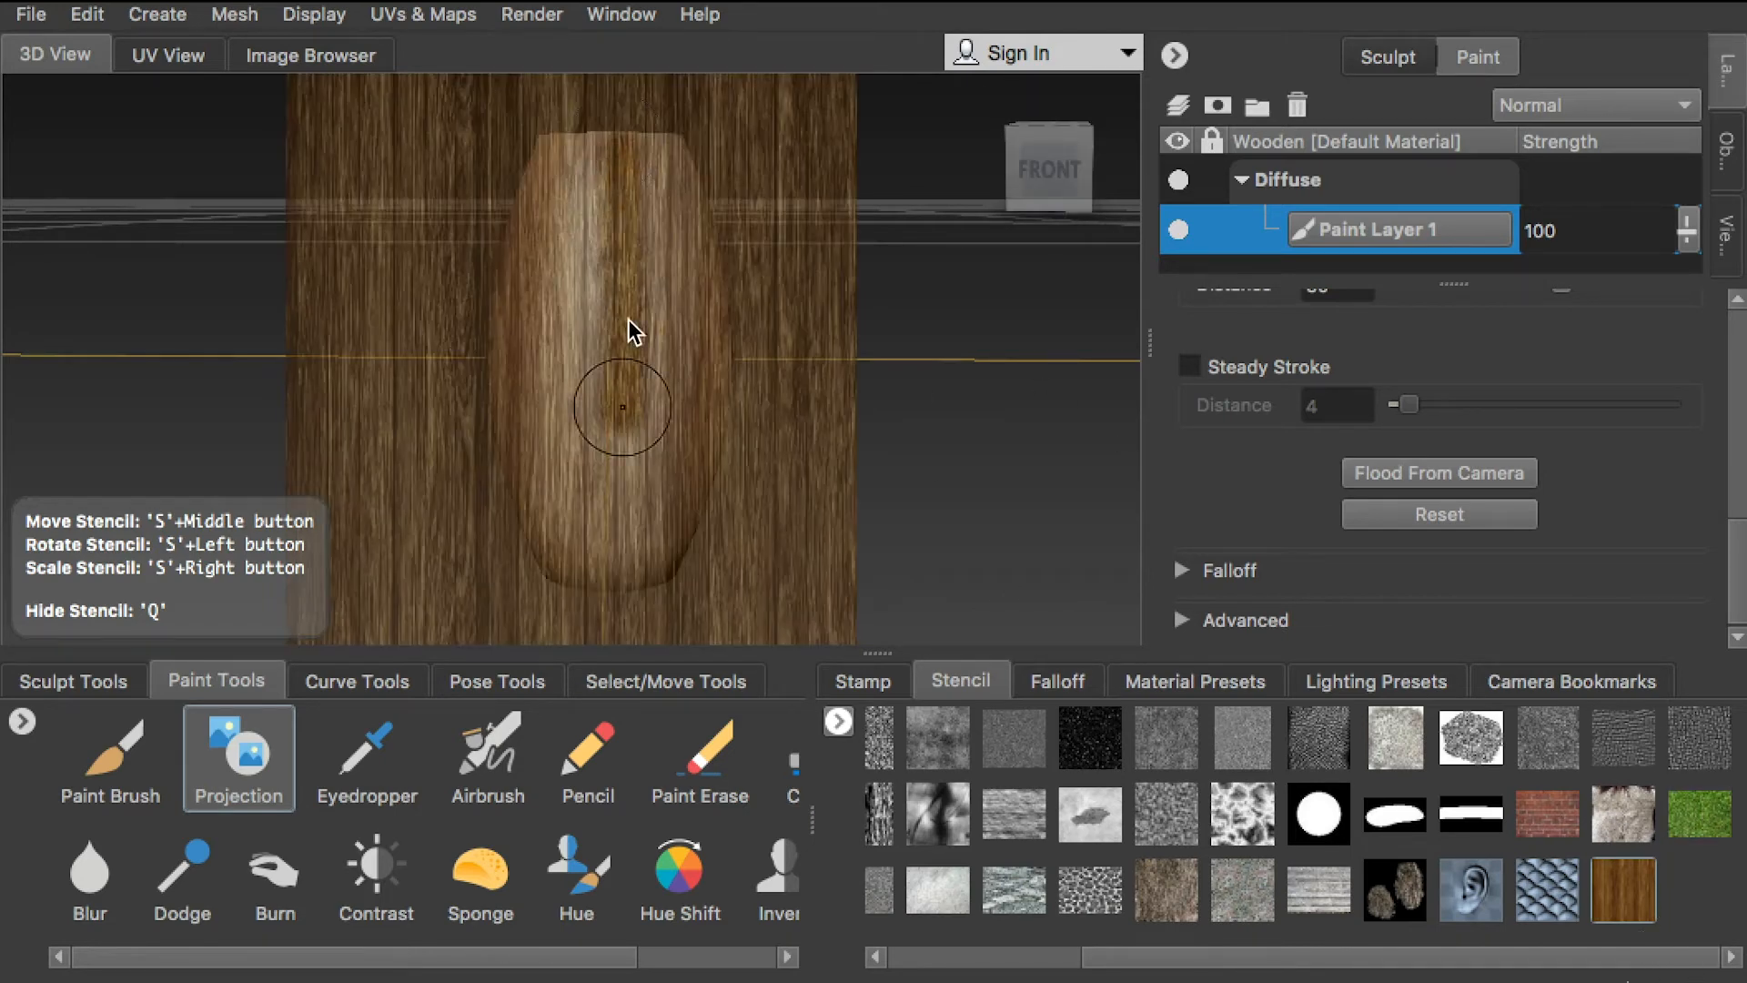
pyautogui.moveTo(616, 145)
pyautogui.mouseDown()
pyautogui.moveTo(604, 588)
pyautogui.moveTo(641, 573)
pyautogui.moveTo(604, 176)
pyautogui.moveTo(635, 597)
pyautogui.mouseUp()
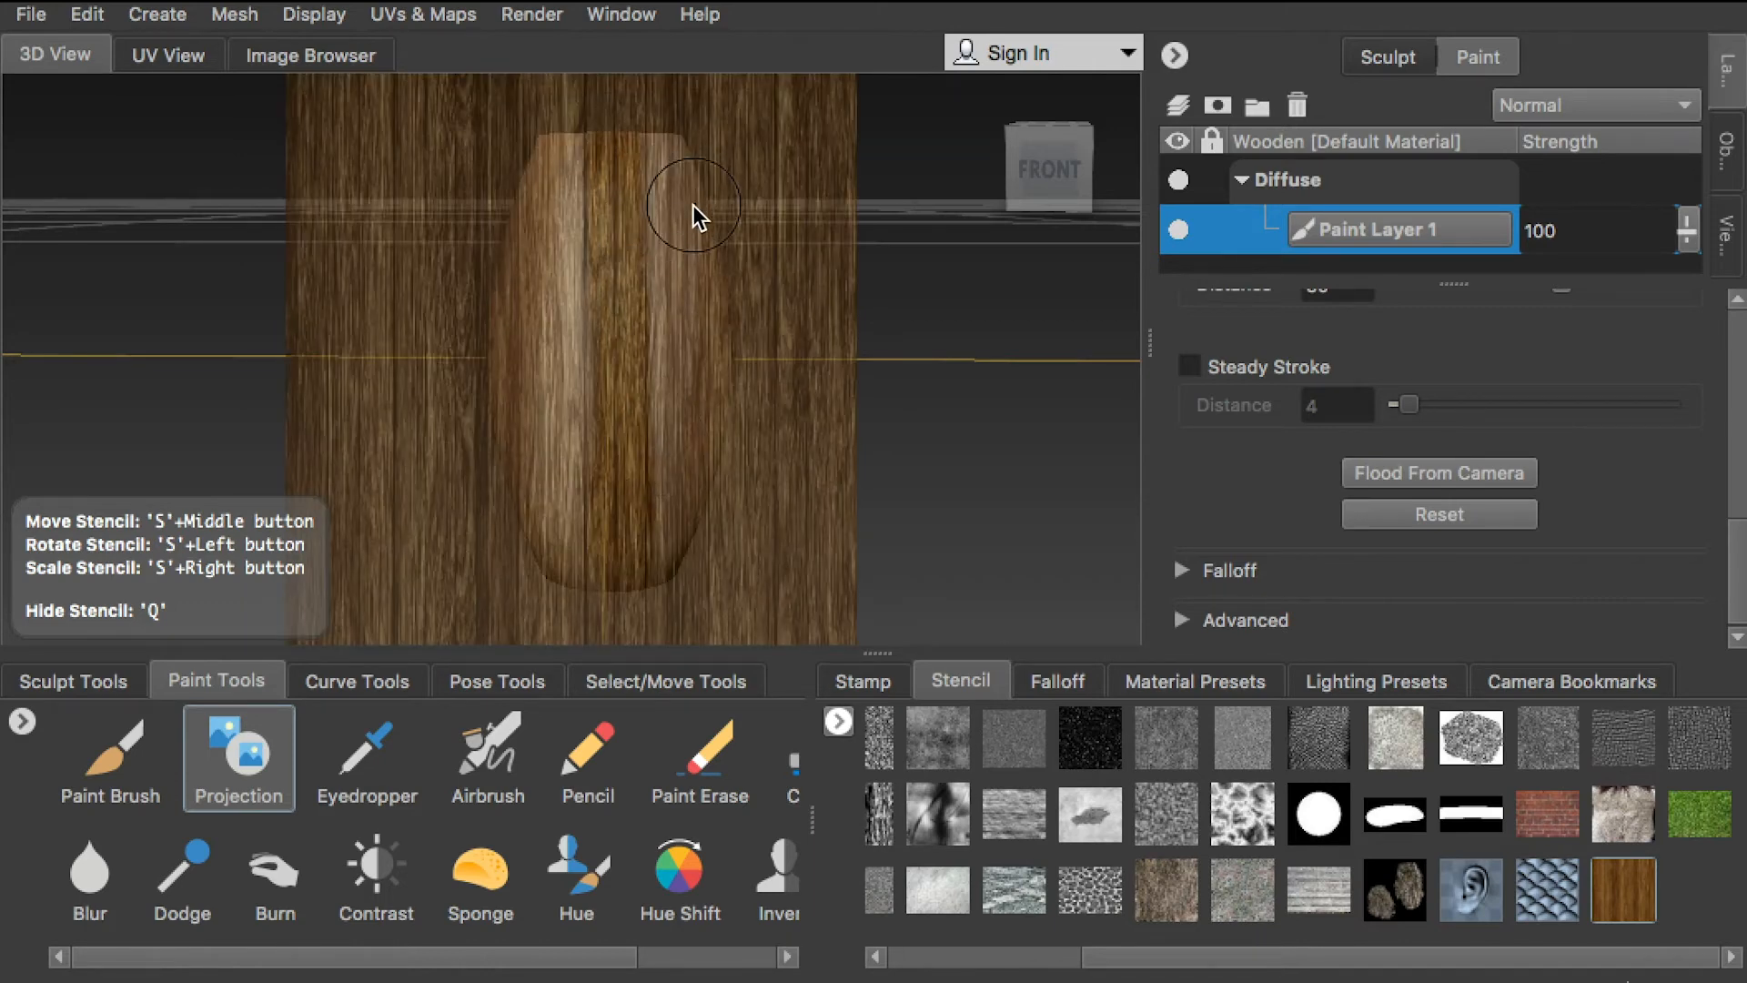
pyautogui.keyDown('alt'); pyautogui.moveTo(672, 203); pyautogui.dragTo(624, 222); pyautogui.keyUp('alt')
pyautogui.moveTo(632, 136)
pyautogui.mouseDown()
pyautogui.moveTo(651, 552)
pyautogui.moveTo(636, 156)
pyautogui.moveTo(636, 616)
pyautogui.moveTo(612, 343)
pyautogui.moveTo(632, 246)
pyautogui.moveTo(673, 259)
pyautogui.moveTo(627, 228)
pyautogui.moveTo(624, 192)
pyautogui.moveTo(628, 598)
pyautogui.mouseUp()
# - Project the wood grain onto the barrel's remaining sides and back, toggling the stencil to check coverage
pyautogui.moveTo(635, 262)
pyautogui.keyDown('alt'); pyautogui.mouseDown()
pyautogui.moveTo(772, 435)
pyautogui.moveTo(582, 263)
pyautogui.moveTo(688, 350)
pyautogui.moveTo(551, 258)
pyautogui.moveTo(614, 307)
pyautogui.moveTo(742, 355)
pyautogui.moveTo(655, 328)
pyautogui.moveTo(592, 186)
pyautogui.moveTo(613, 214)
pyautogui.moveTo(608, 187)
pyautogui.moveTo(644, 401)
pyautogui.mouseUp(); pyautogui.keyUp('alt')
pyautogui.press('q')
pyautogui.press('q')
pyautogui.press('q')
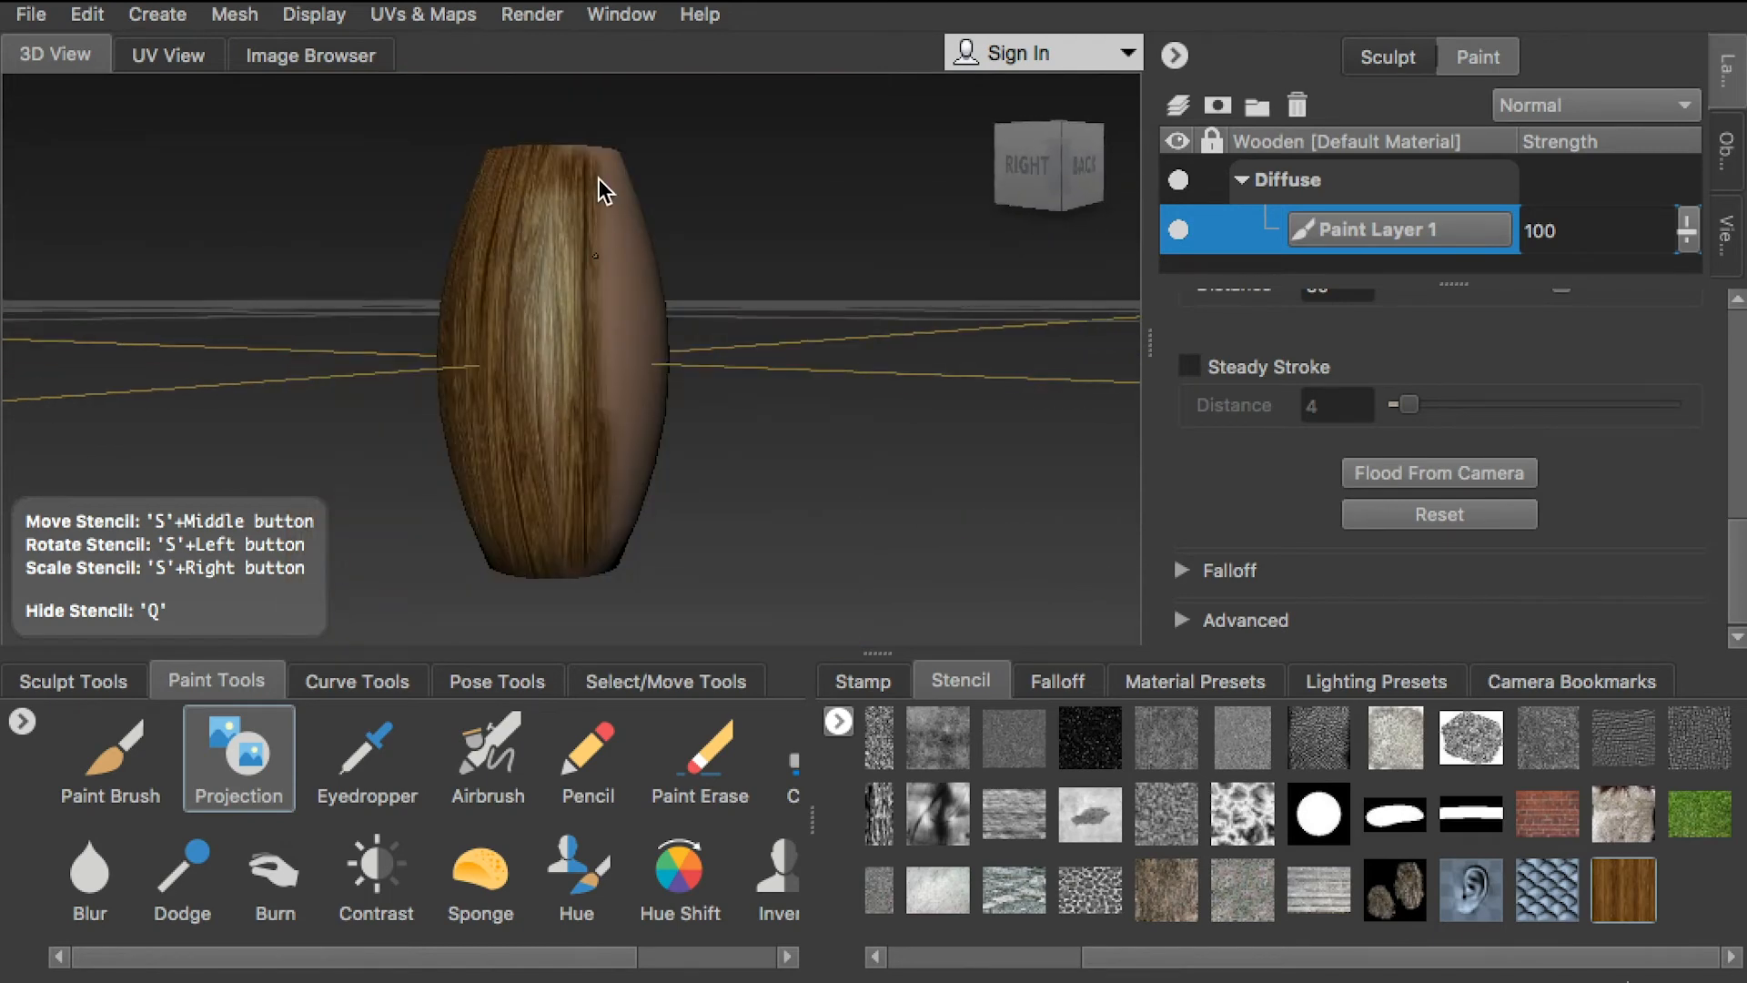
pyautogui.press('q')
pyautogui.keyDown('alt'); pyautogui.moveTo(585, 558); pyautogui.dragTo(546, 473); pyautogui.keyUp('alt')
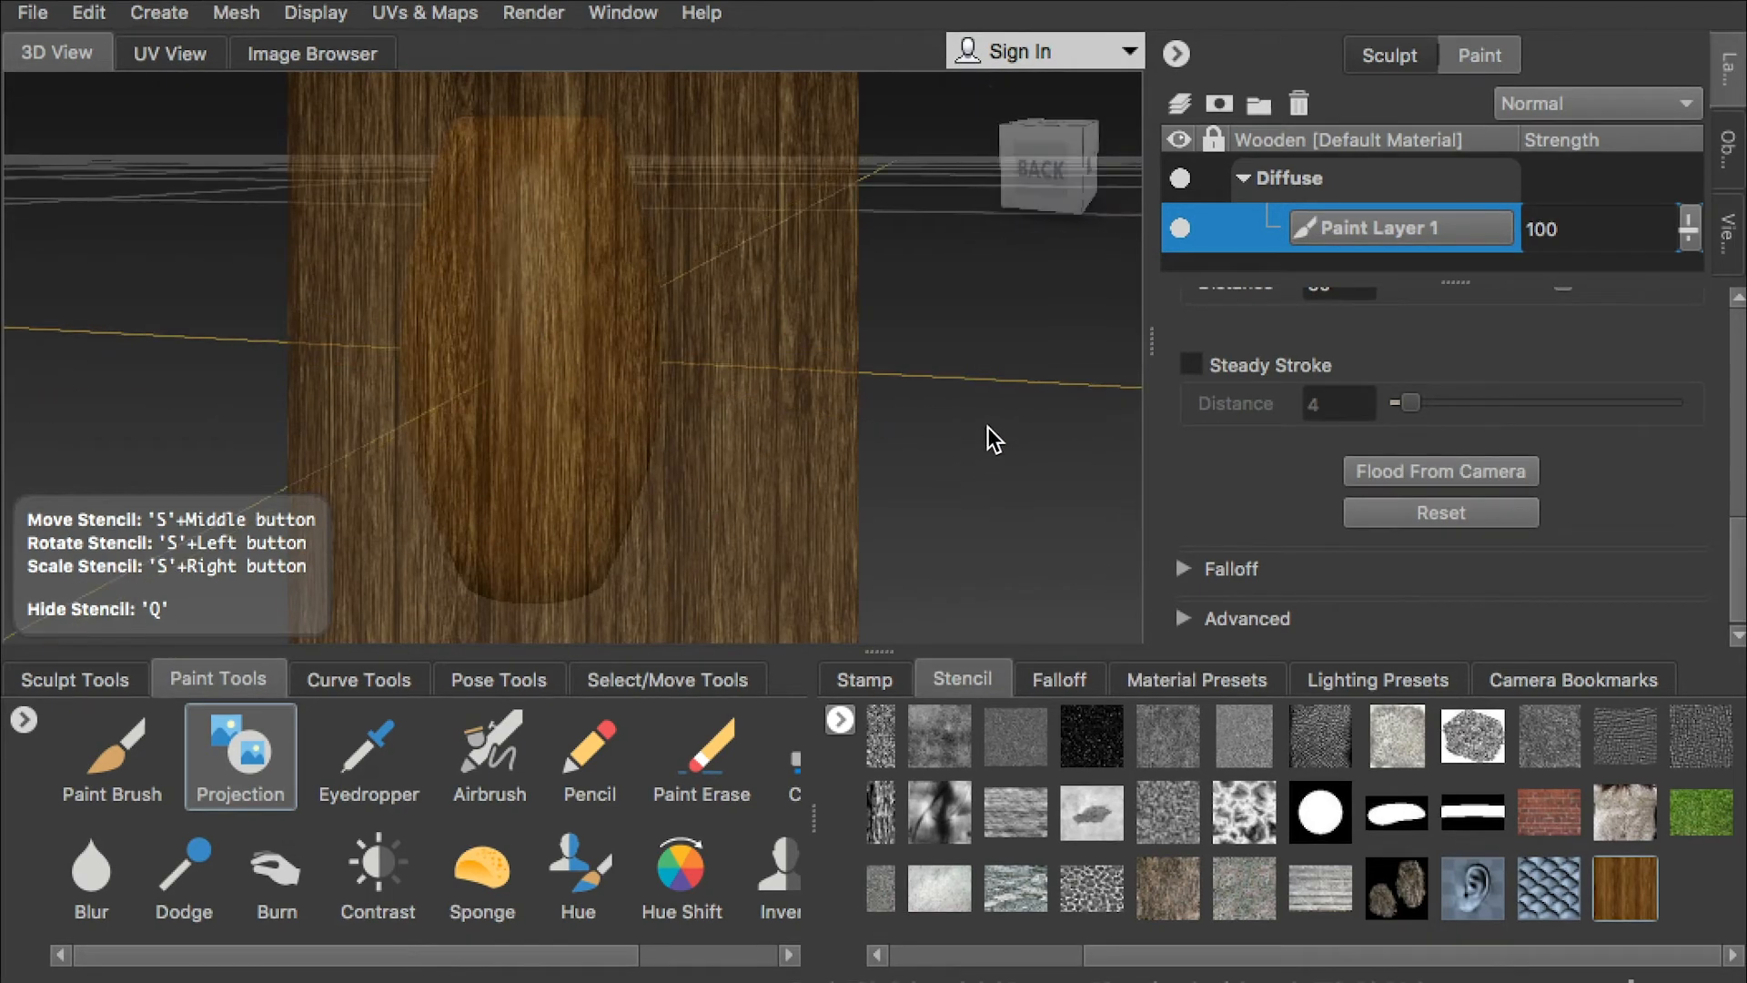
pyautogui.press('q')
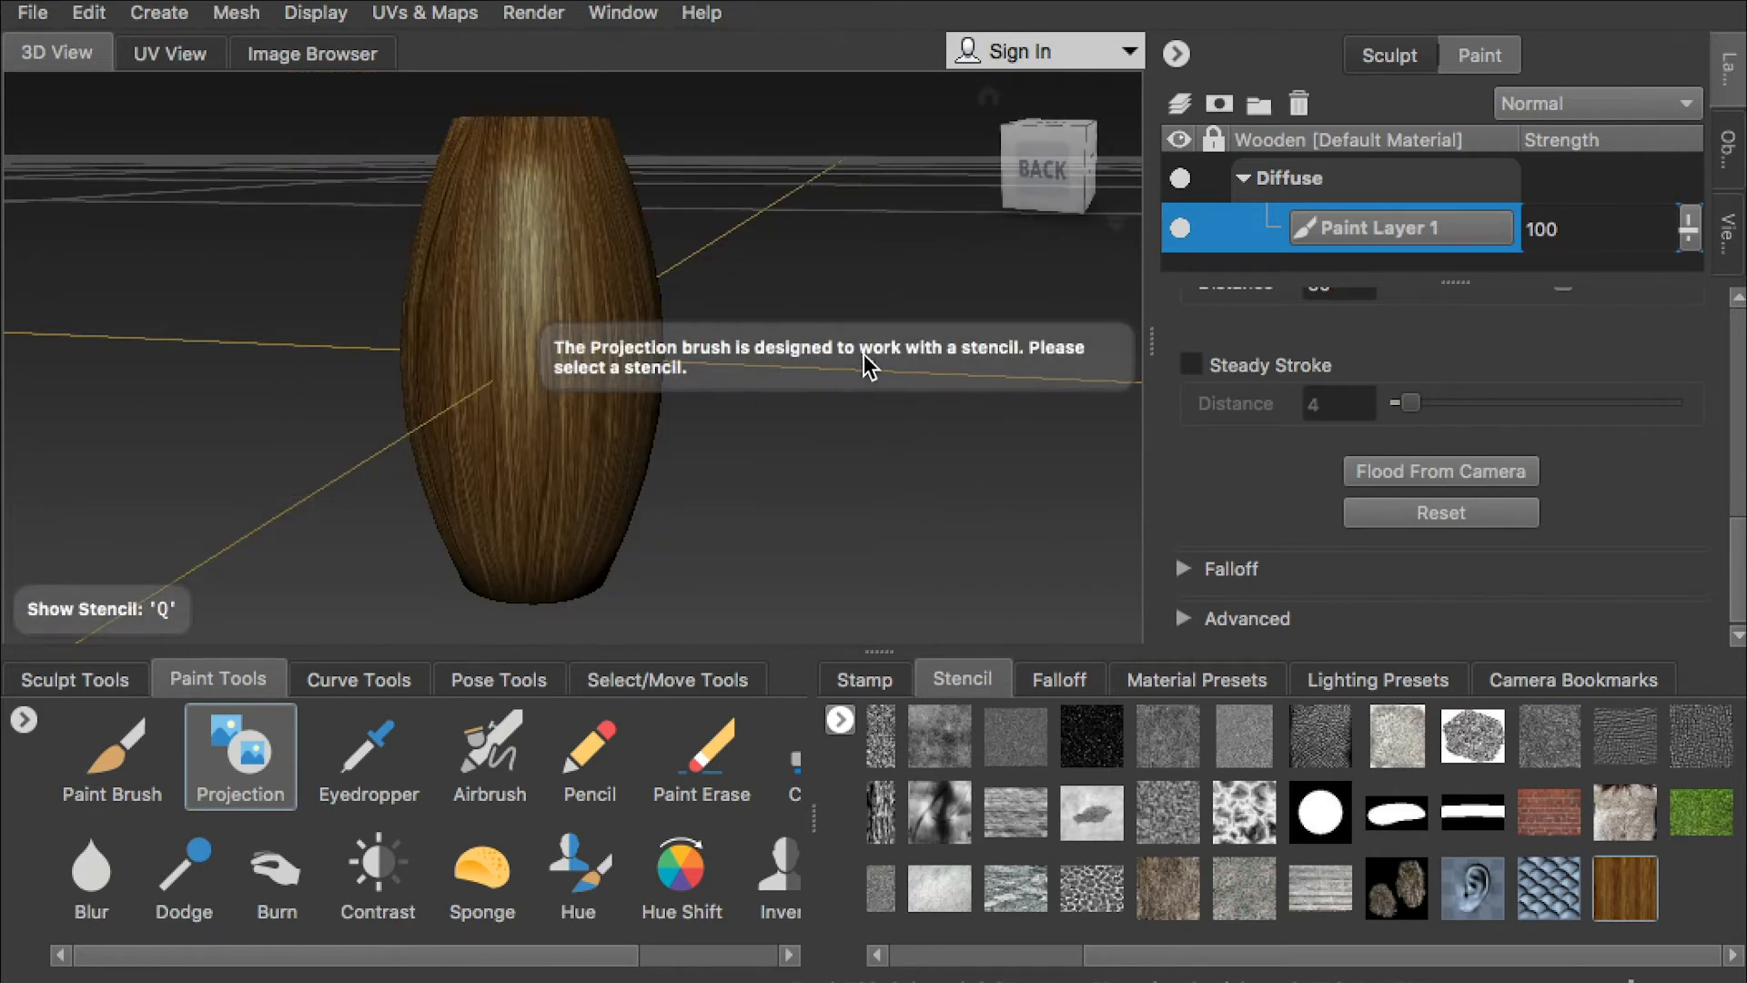
pyautogui.moveTo(588, 432)
pyautogui.keyDown('alt'); pyautogui.mouseDown()
pyautogui.moveTo(662, 428)
pyautogui.moveTo(528, 428)
pyautogui.moveTo(625, 406)
pyautogui.moveTo(597, 433)
pyautogui.moveTo(682, 433)
pyautogui.moveTo(637, 382)
pyautogui.mouseUp(); pyautogui.keyUp('alt')
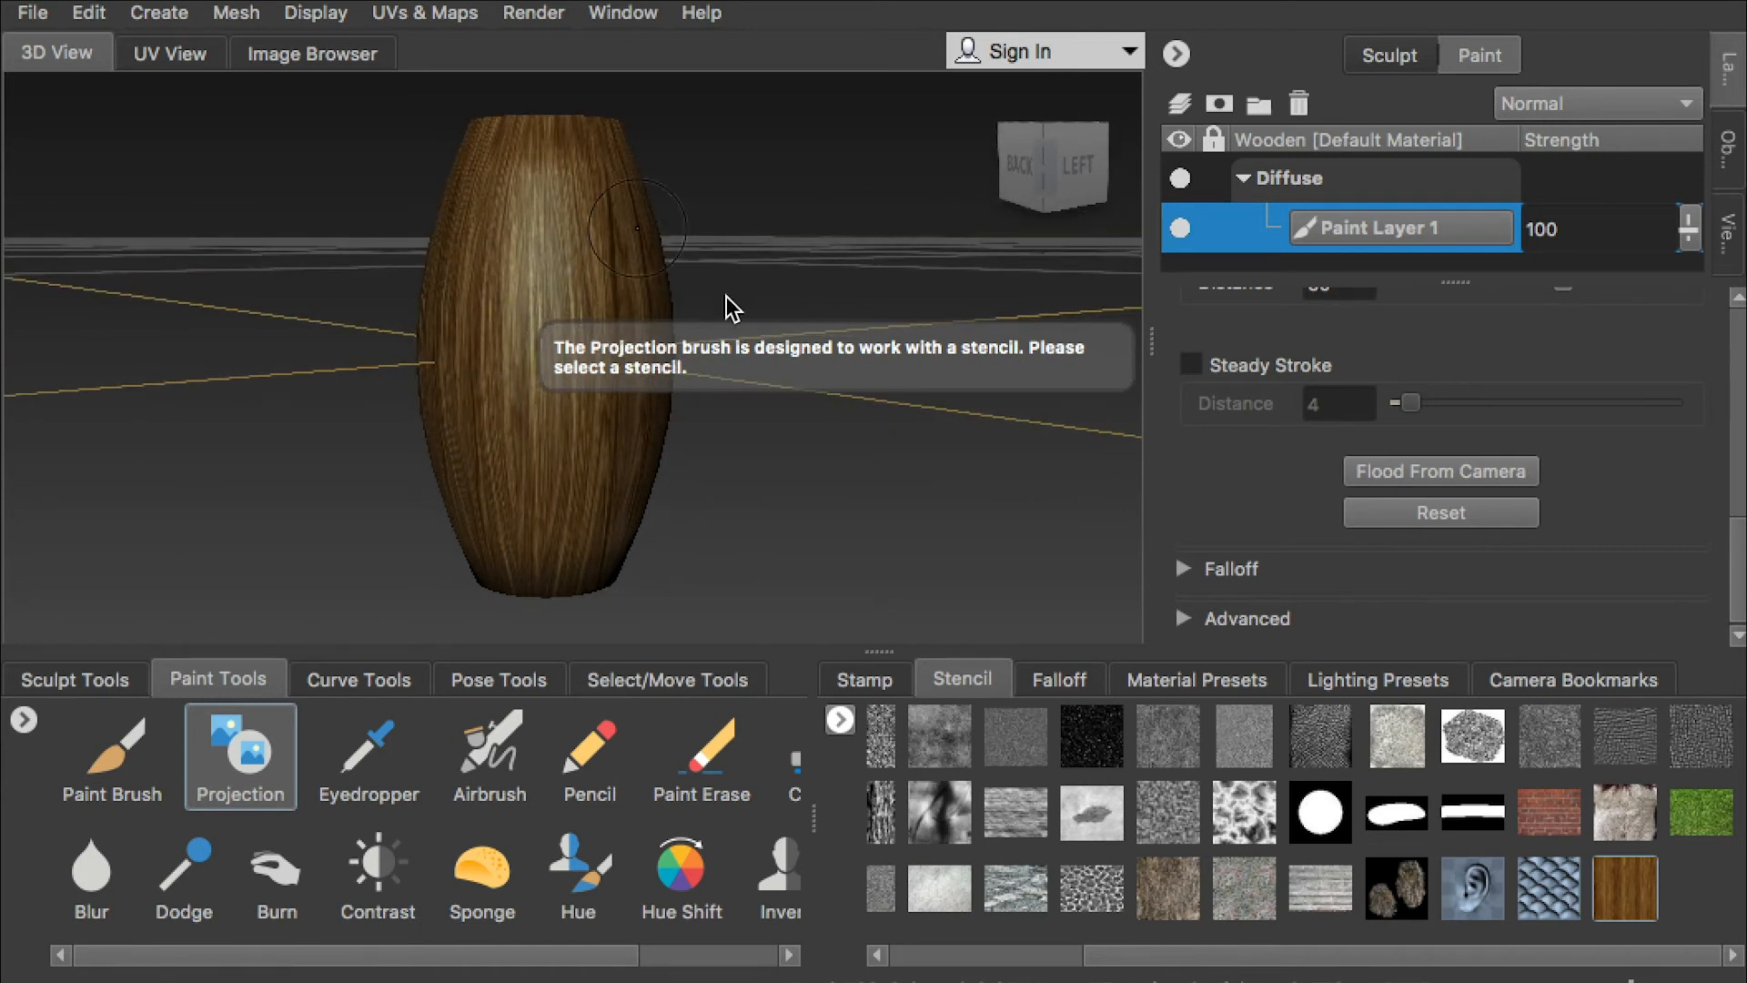
# - Create Paint Layer 2 for the Diffuse channel at size 2048 and select the red brick stencil
pyautogui.click(1187, 104)
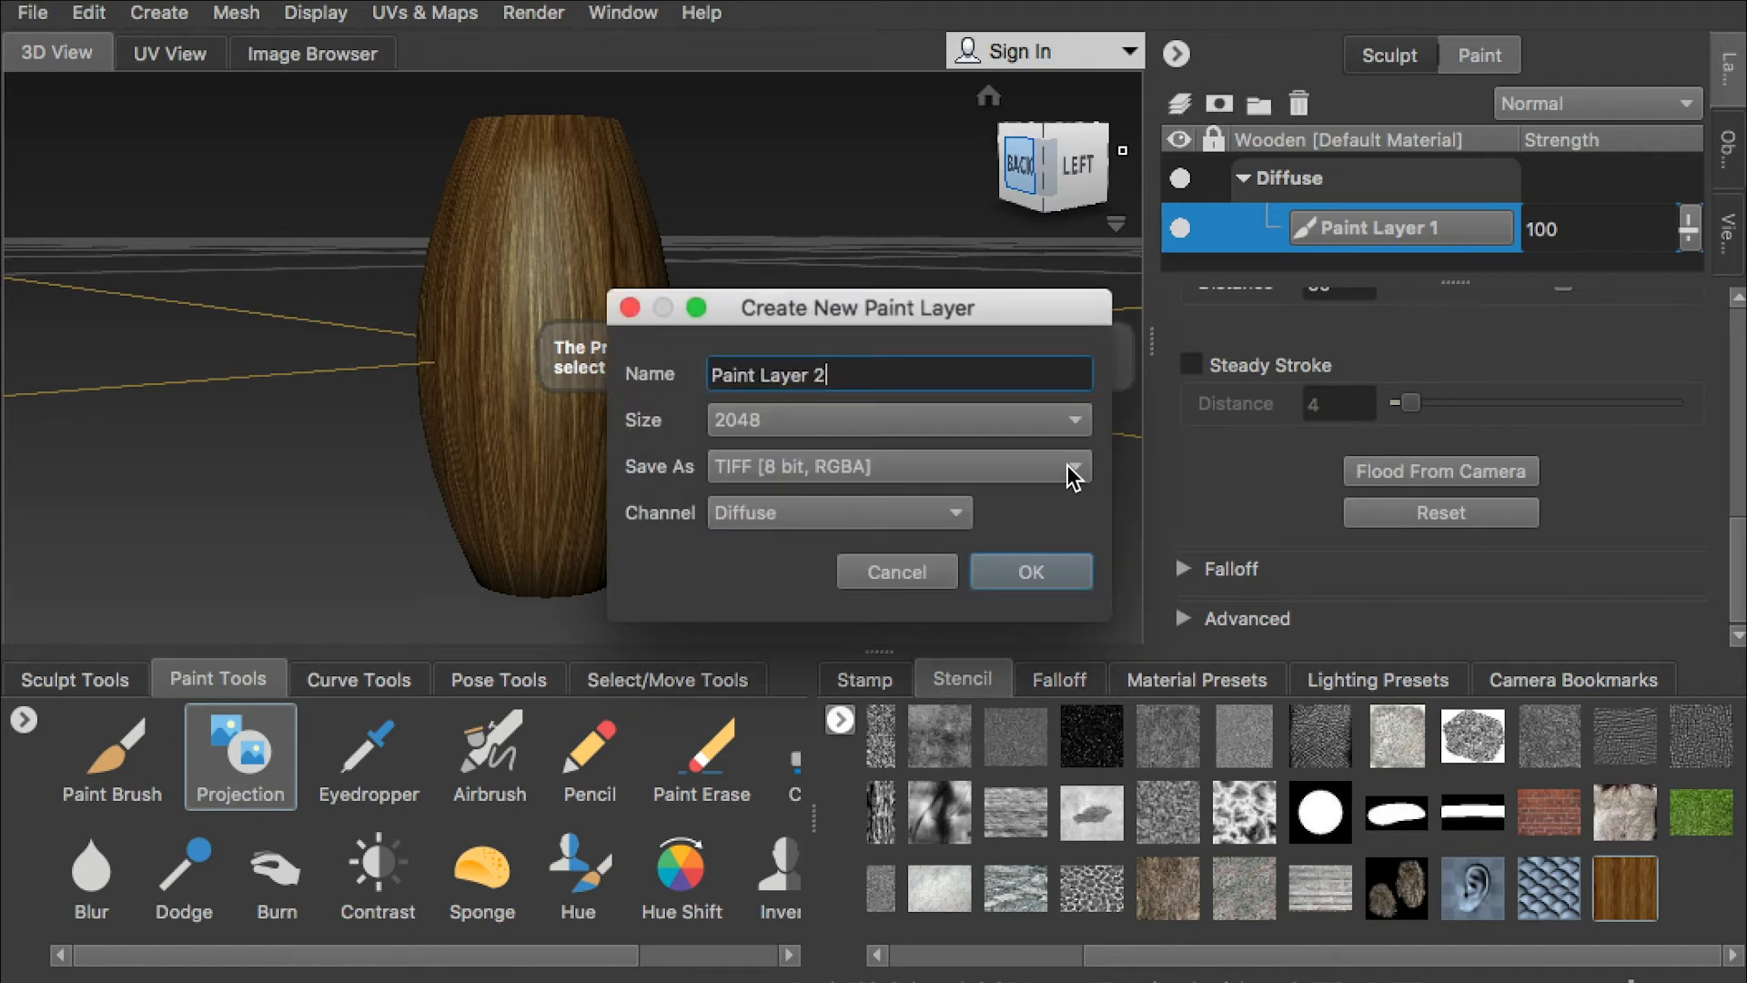
pyautogui.click(1031, 573)
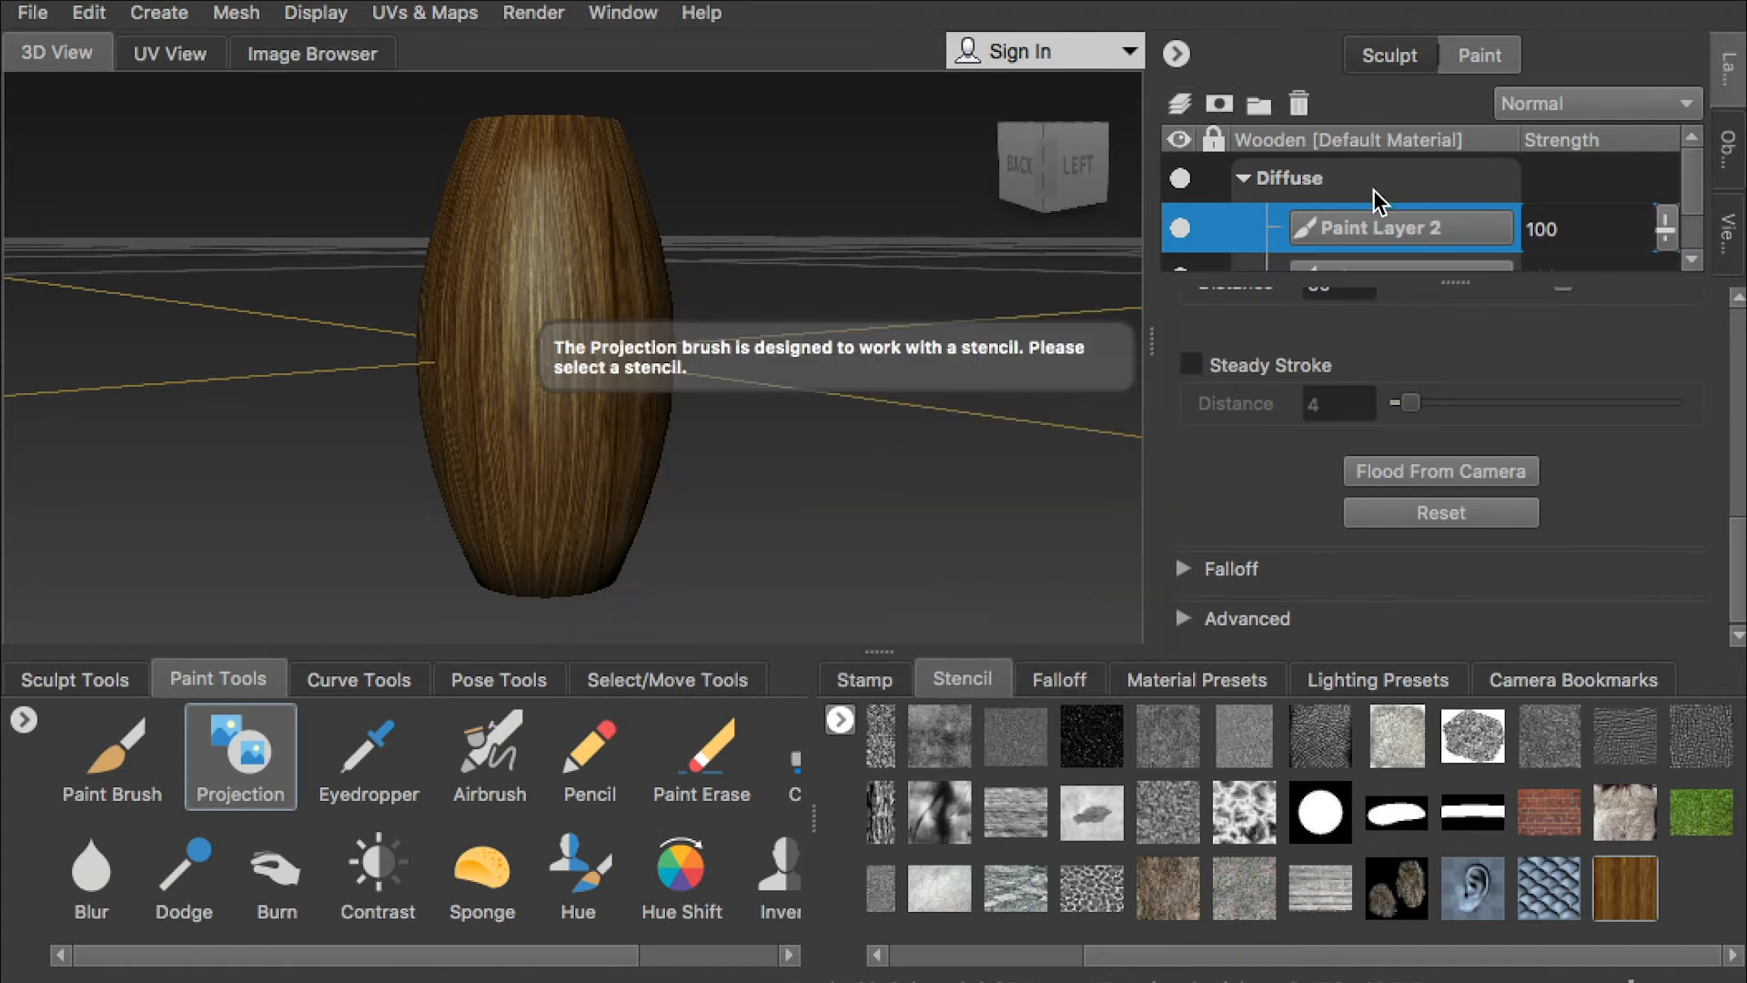
pyautogui.click(1551, 818)
# - Project a small patch of the brick stencil onto the barrel's upper body, and hide the stencil to view it
pyautogui.press('q')
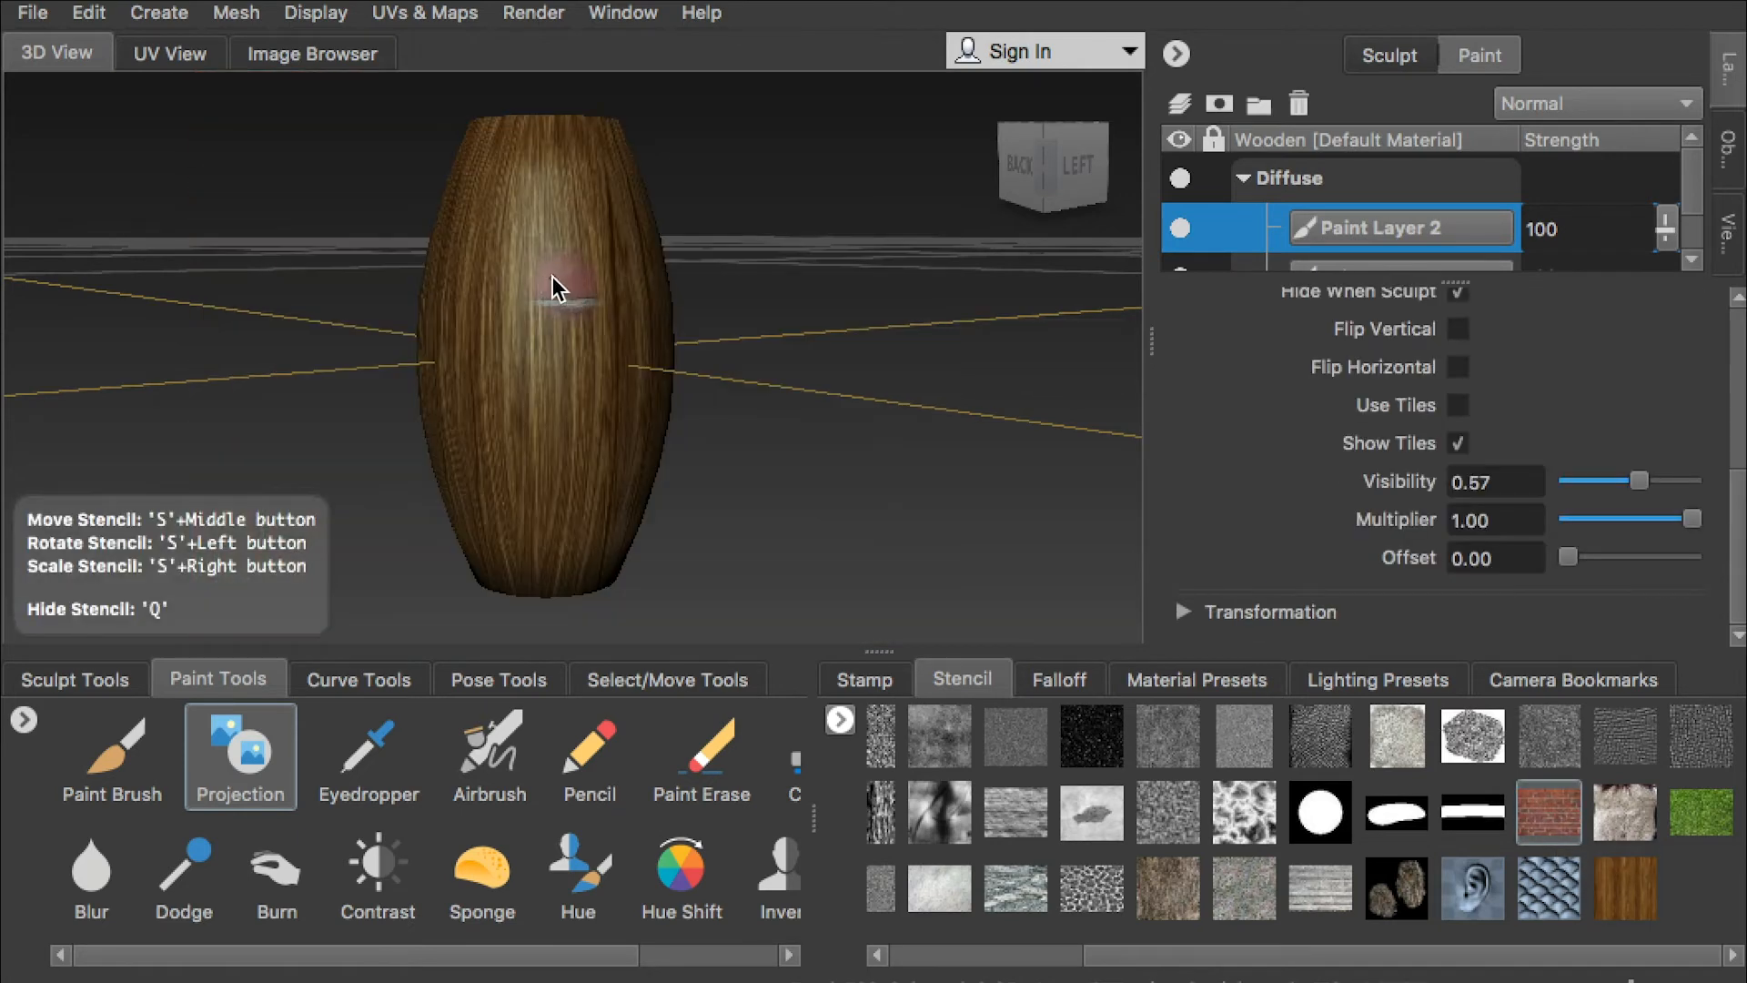
pyautogui.press('q')
pyautogui.press('q')
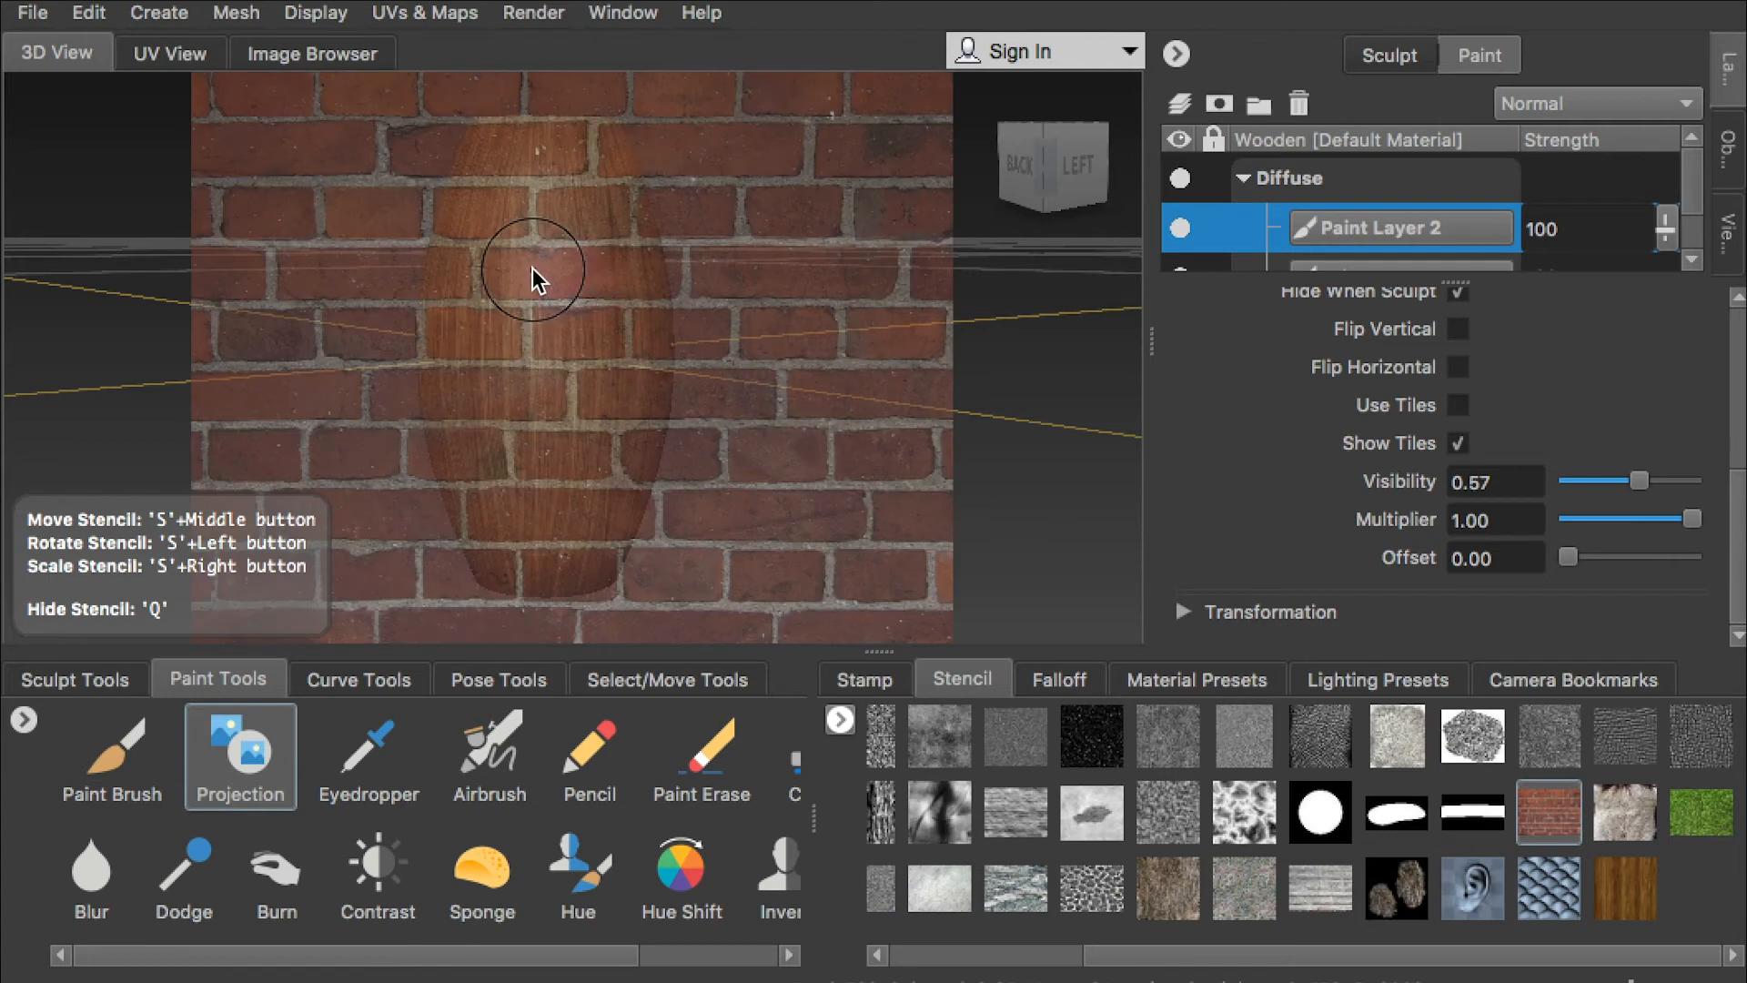
pyautogui.press('q')
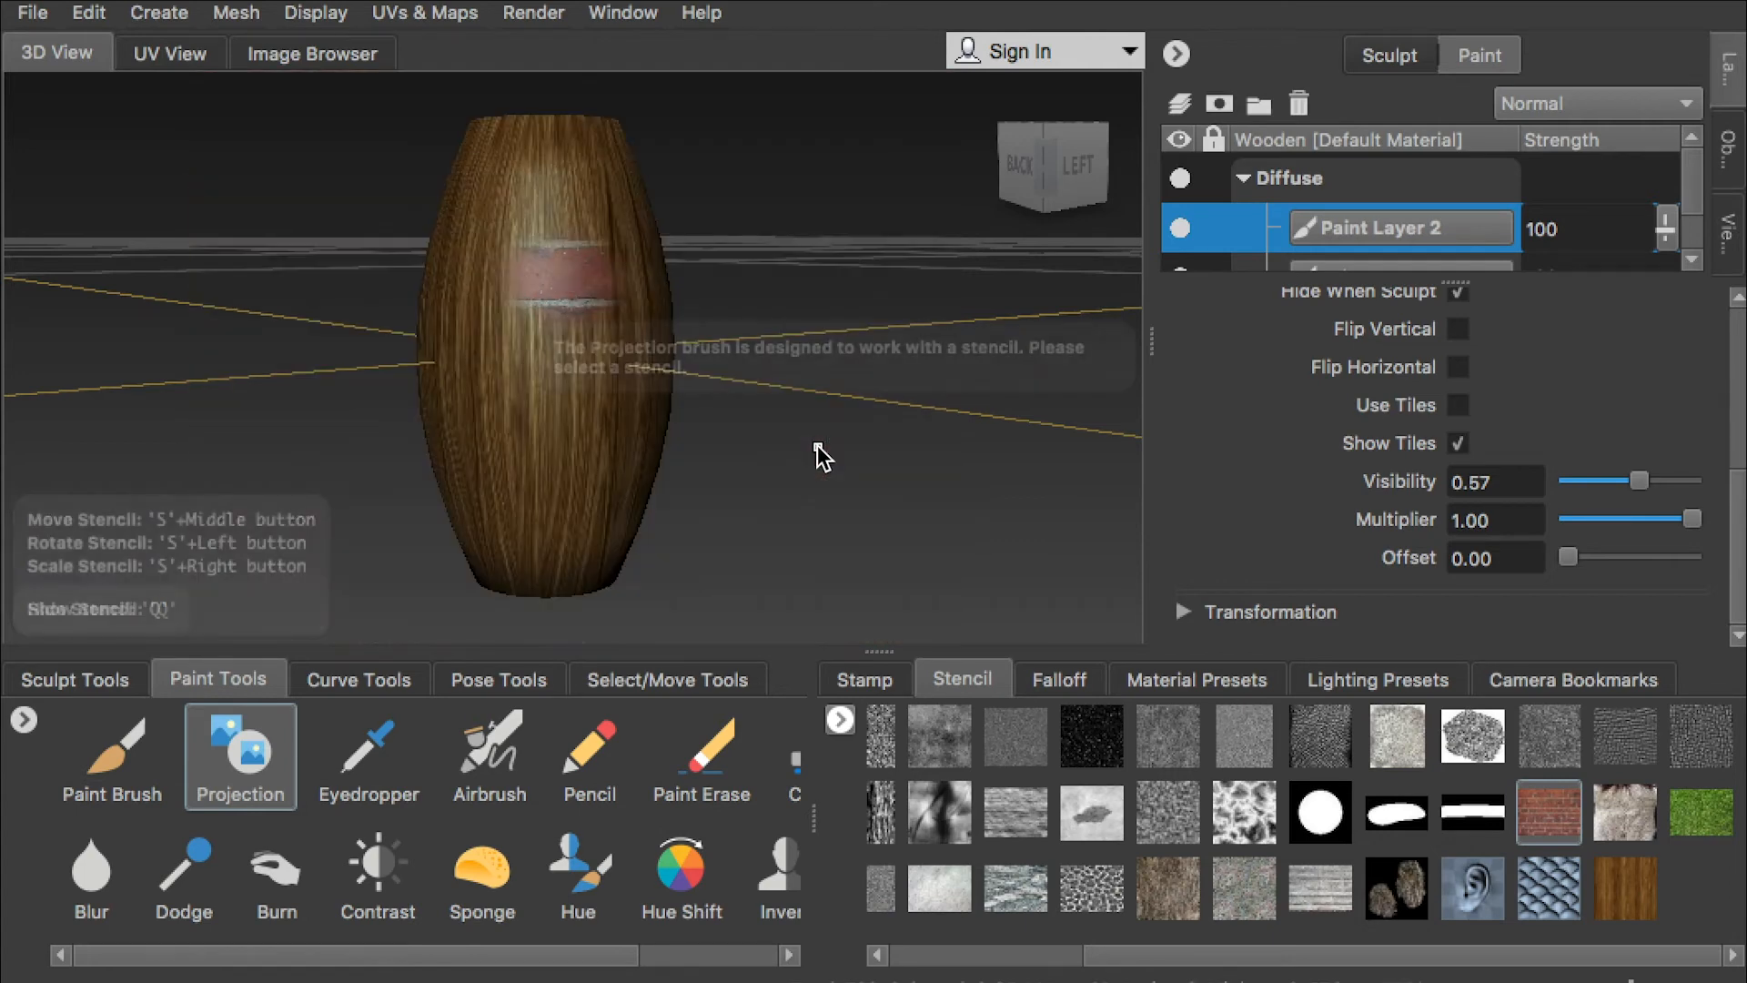
# - Create Paint Layer 3 for the Diffuse channel at size 2048 and choose the Paint Brush
pyautogui.moveTo(811, 406)
pyautogui.keyDown('alt'); pyautogui.mouseDown()
pyautogui.moveTo(674, 397)
pyautogui.moveTo(565, 359)
pyautogui.moveTo(626, 397)
pyautogui.moveTo(619, 427)
pyautogui.moveTo(637, 410)
pyautogui.mouseUp(); pyautogui.keyUp('alt')
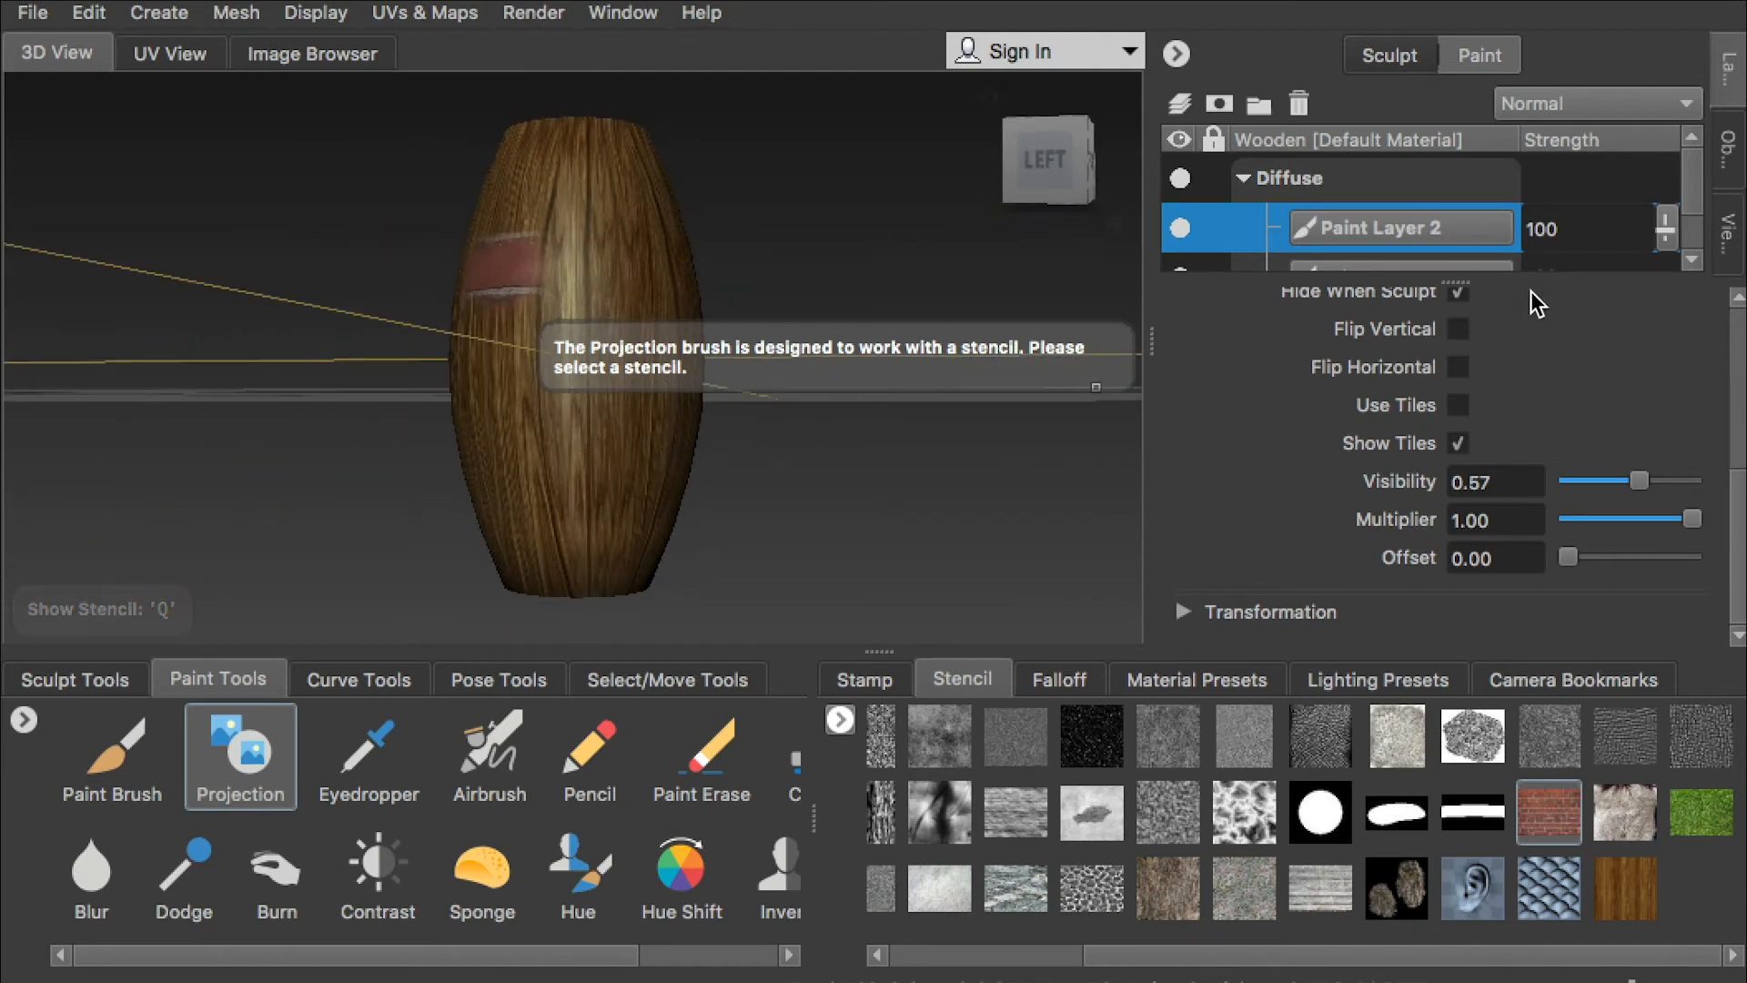
pyautogui.click(1180, 103)
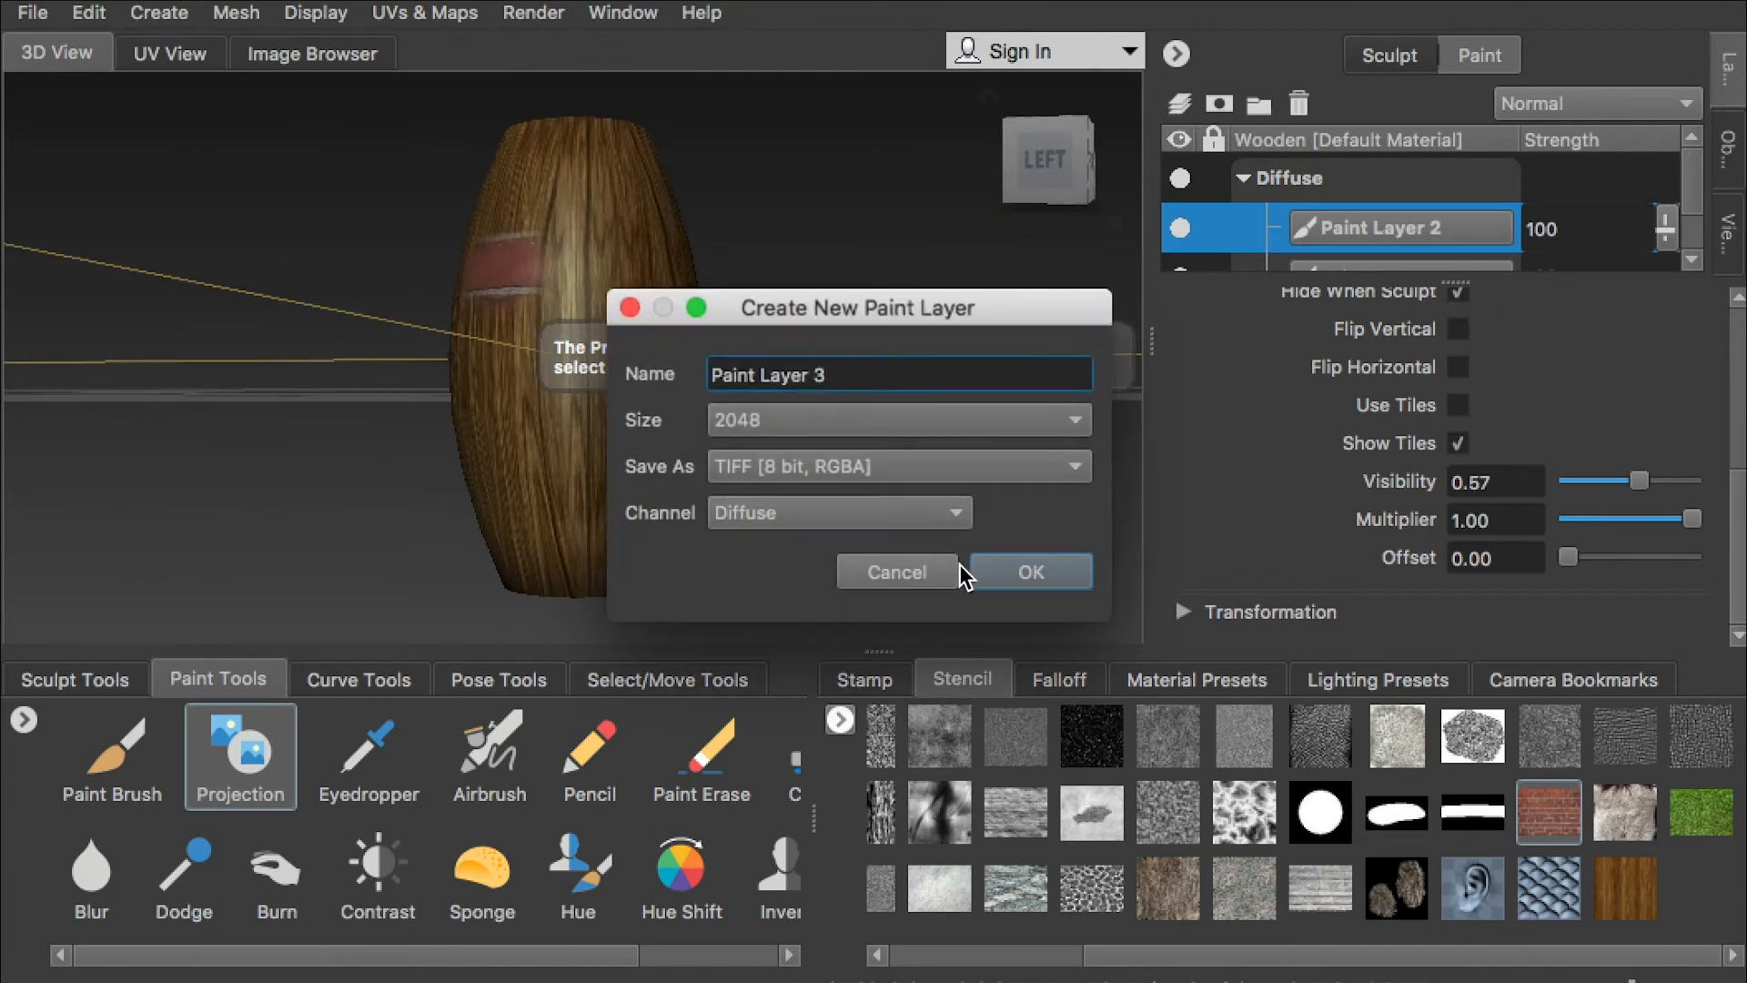
pyautogui.click(1011, 573)
pyautogui.click(105, 755)
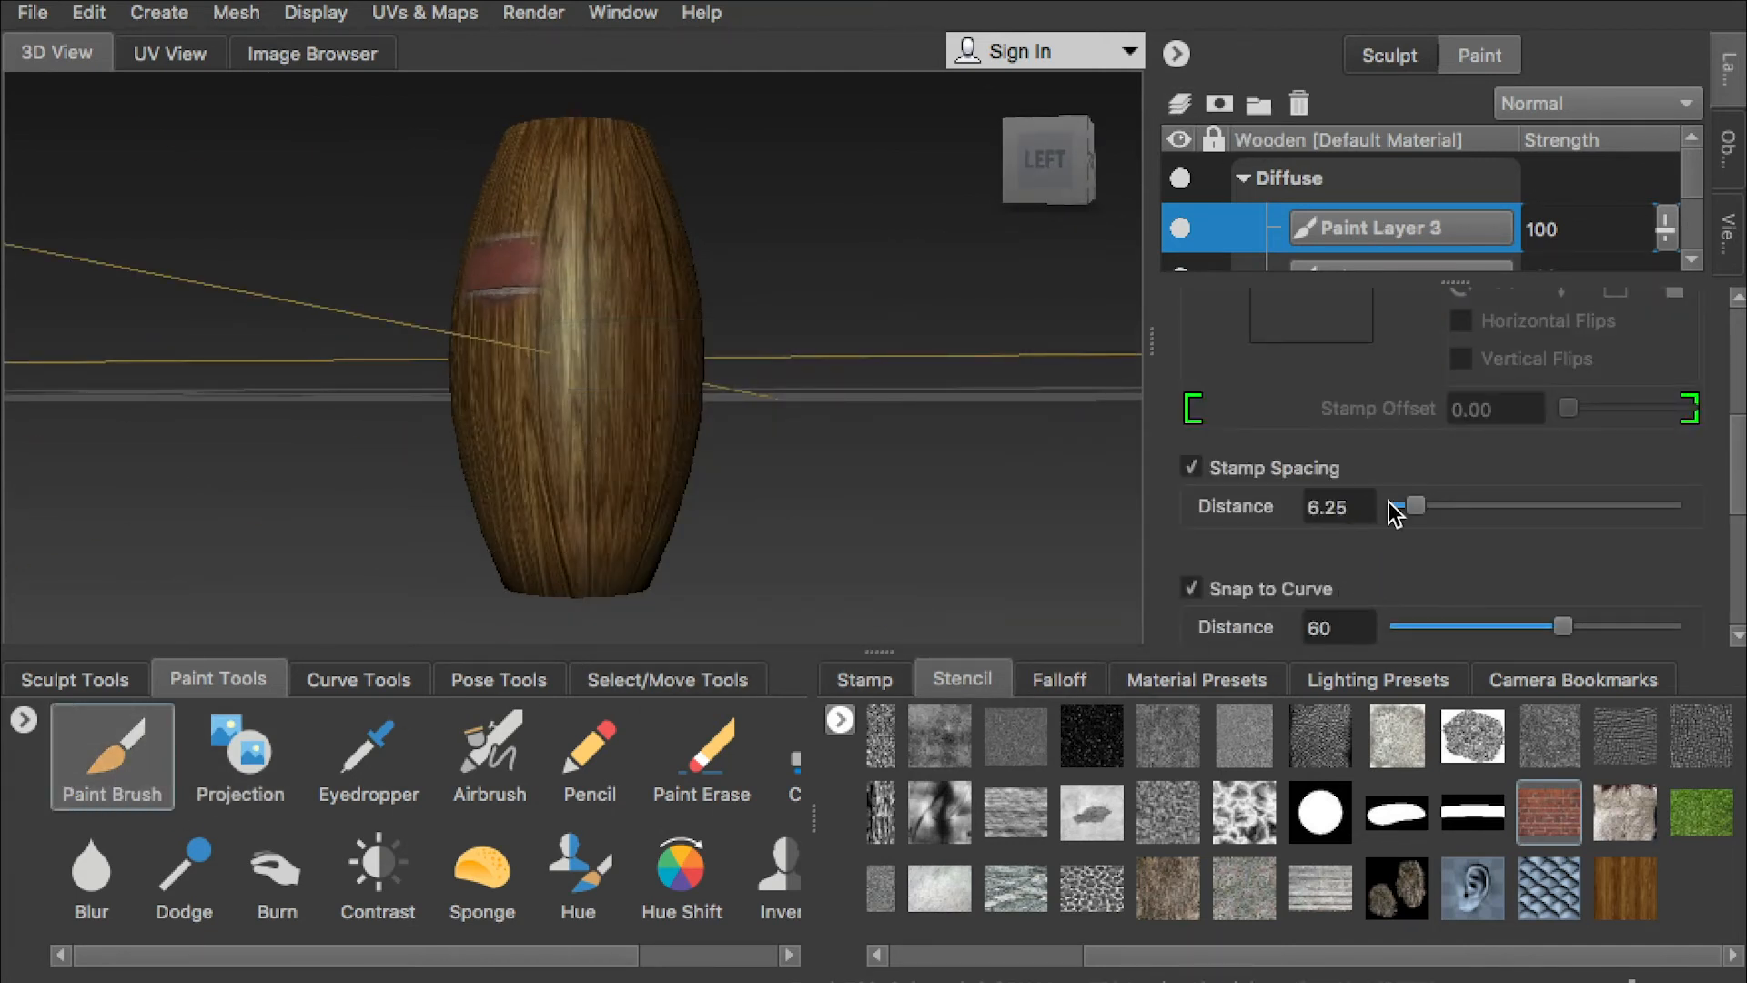
# - Paint the white letters "Fus" around the barrel's middle with brush size 0.62 and strength 100, and inspect the barrel's other sides
pyautogui.moveTo(1738, 470); pyautogui.dragTo(1738, 360)
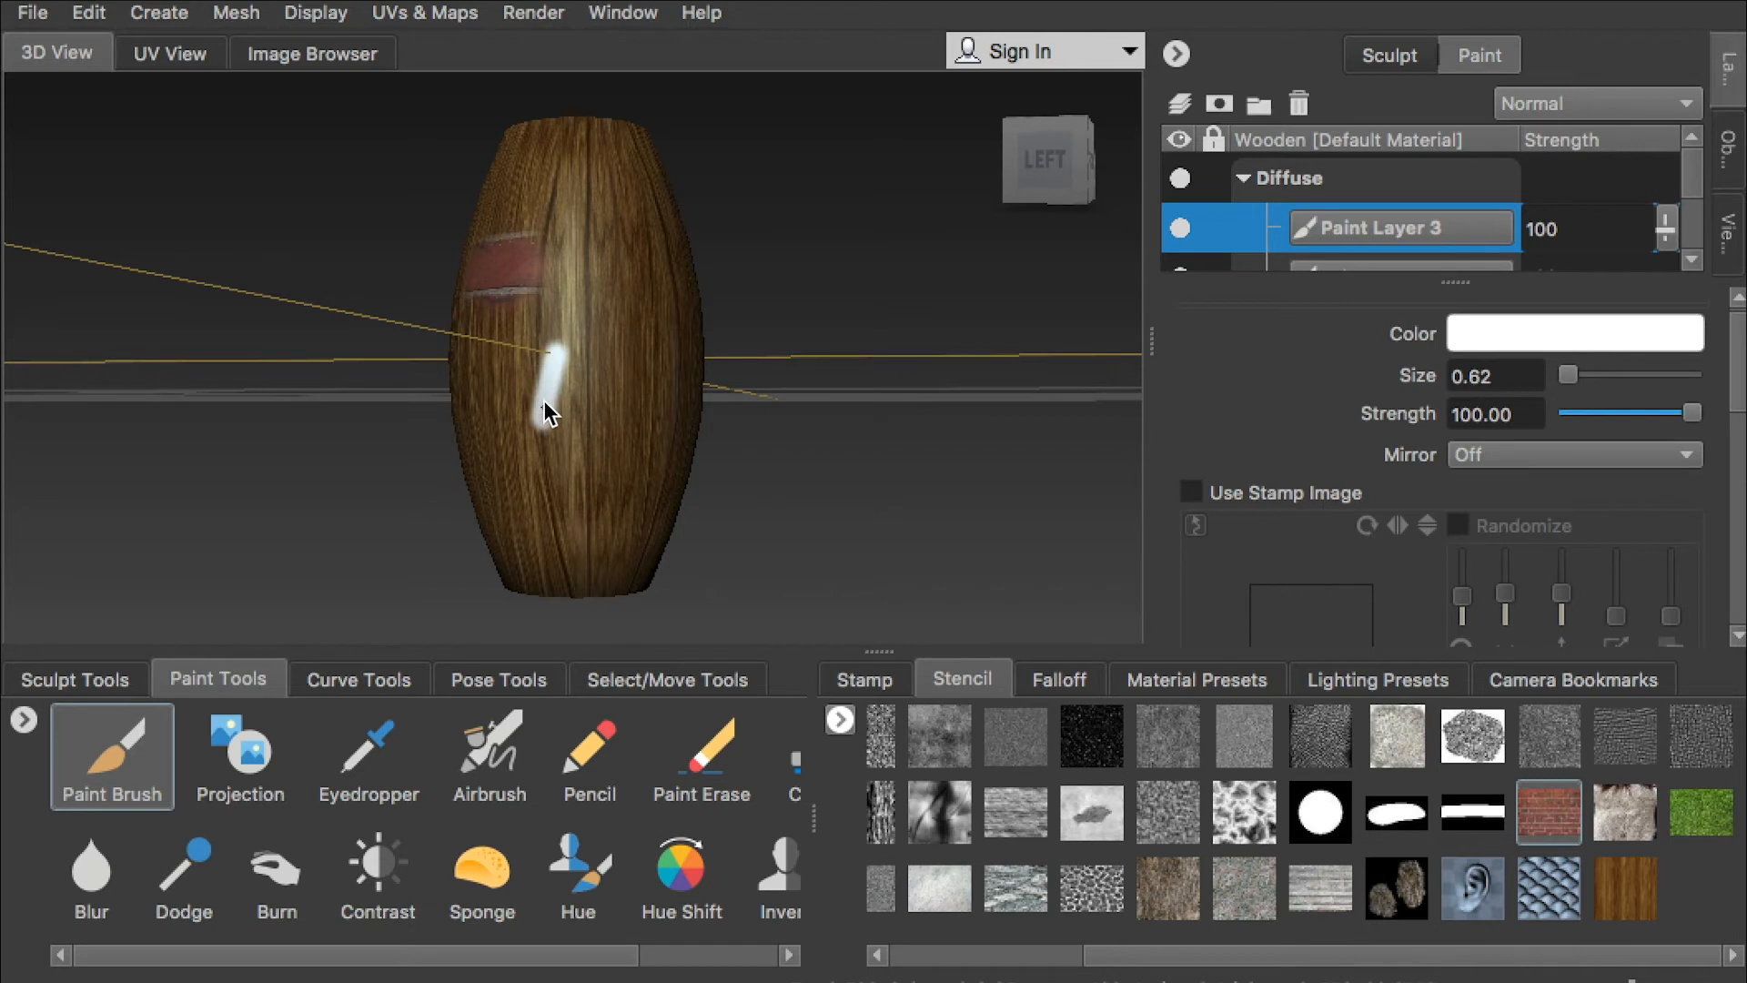
pyautogui.moveTo(624, 396)
pyautogui.keyDown('alt'); pyautogui.mouseDown()
pyautogui.moveTo(533, 386)
pyautogui.moveTo(542, 415)
pyautogui.mouseUp(); pyautogui.keyUp('alt')
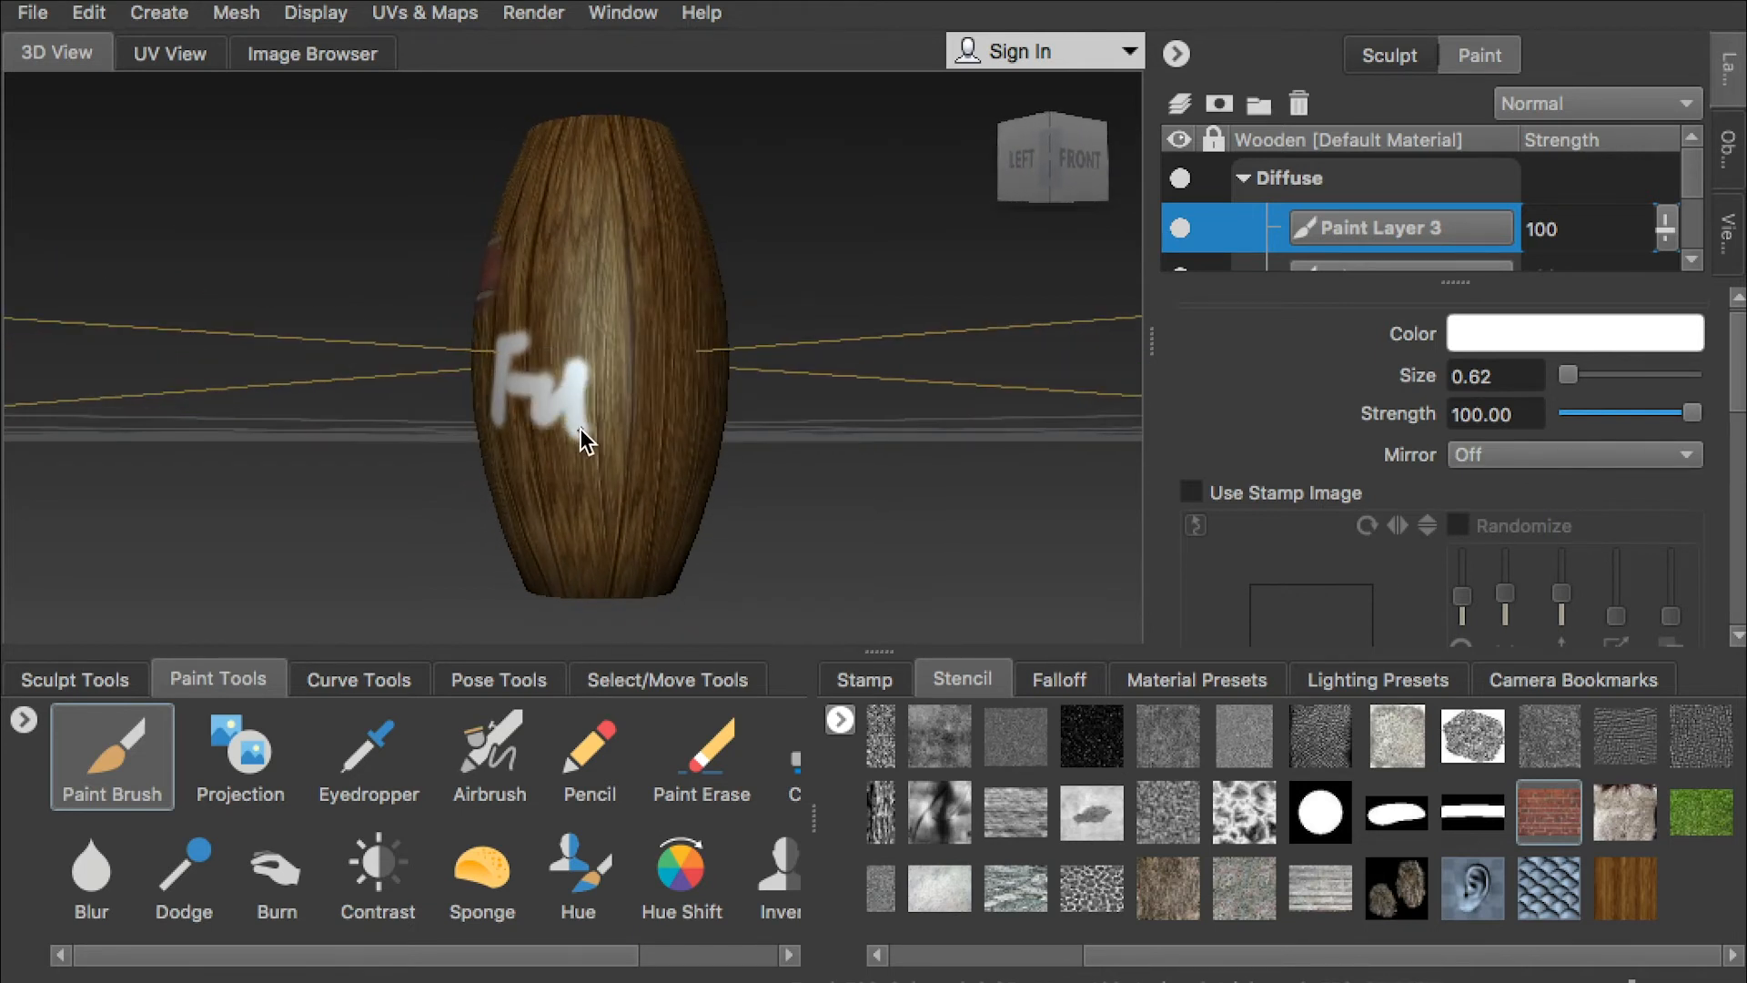
pyautogui.moveTo(581, 456)
pyautogui.keyDown('alt'); pyautogui.mouseDown()
pyautogui.moveTo(724, 451)
pyautogui.moveTo(671, 451)
pyautogui.mouseUp(); pyautogui.keyUp('alt')
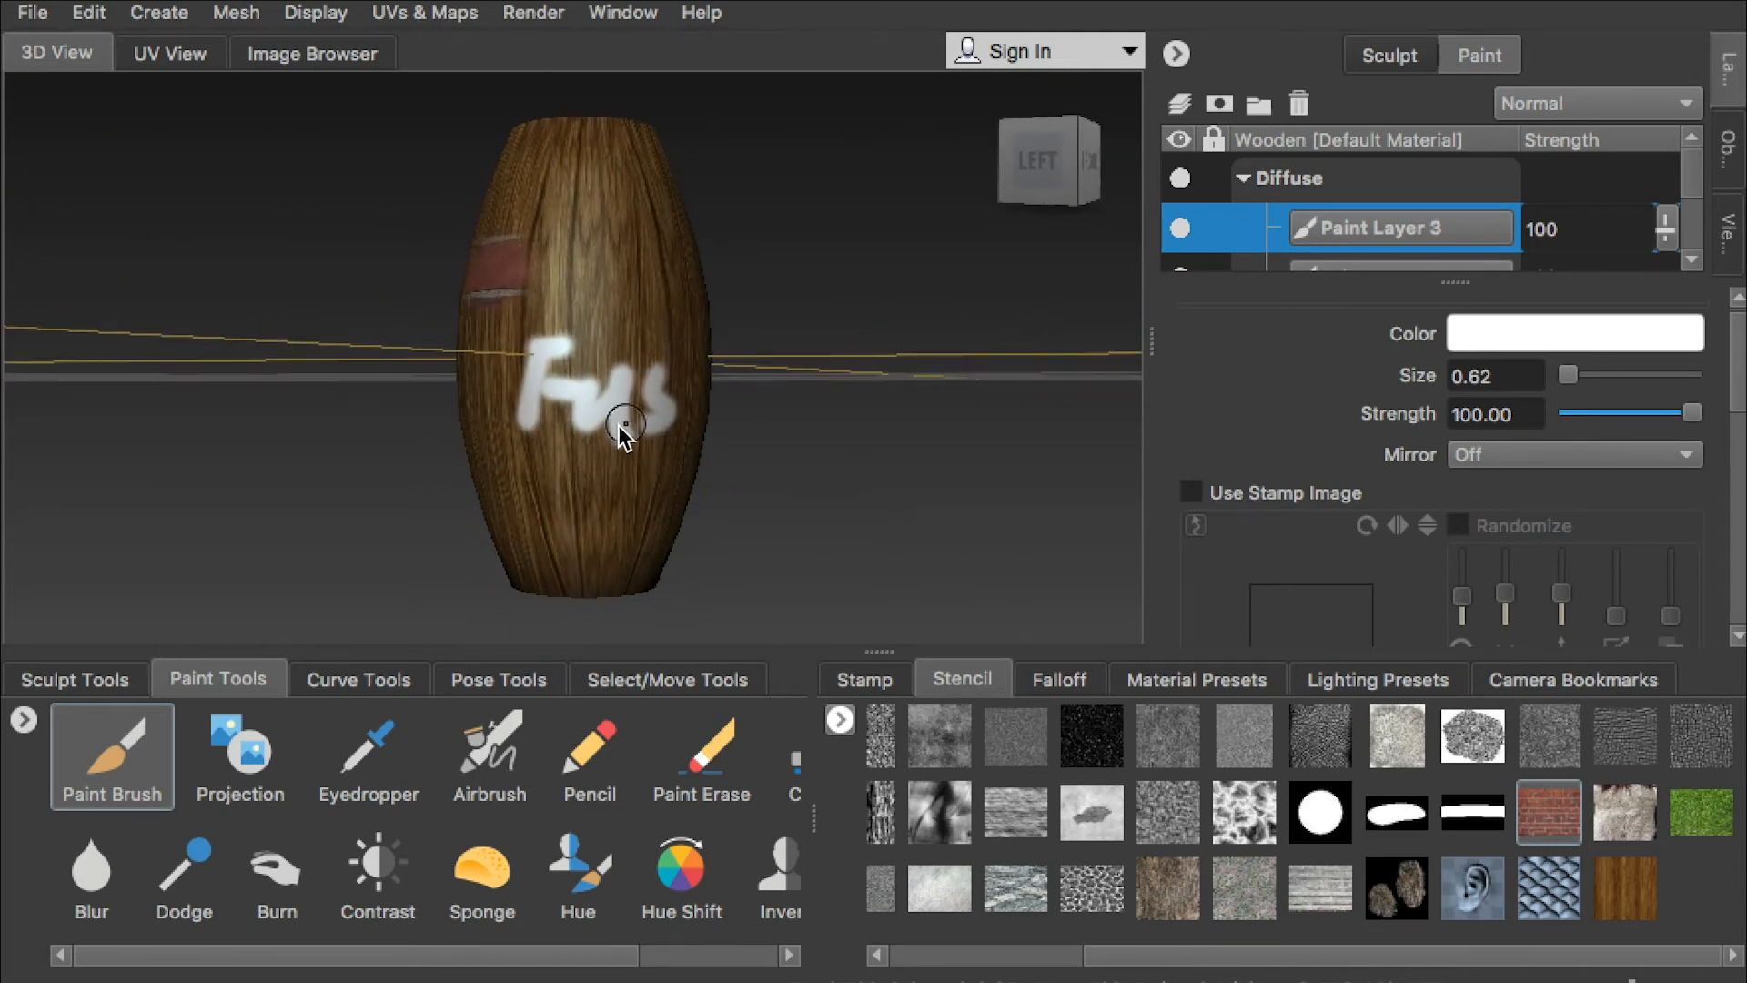
pyautogui.keyDown('alt'); pyautogui.moveTo(761, 409); pyautogui.dragTo(891, 423); pyautogui.keyUp('alt')
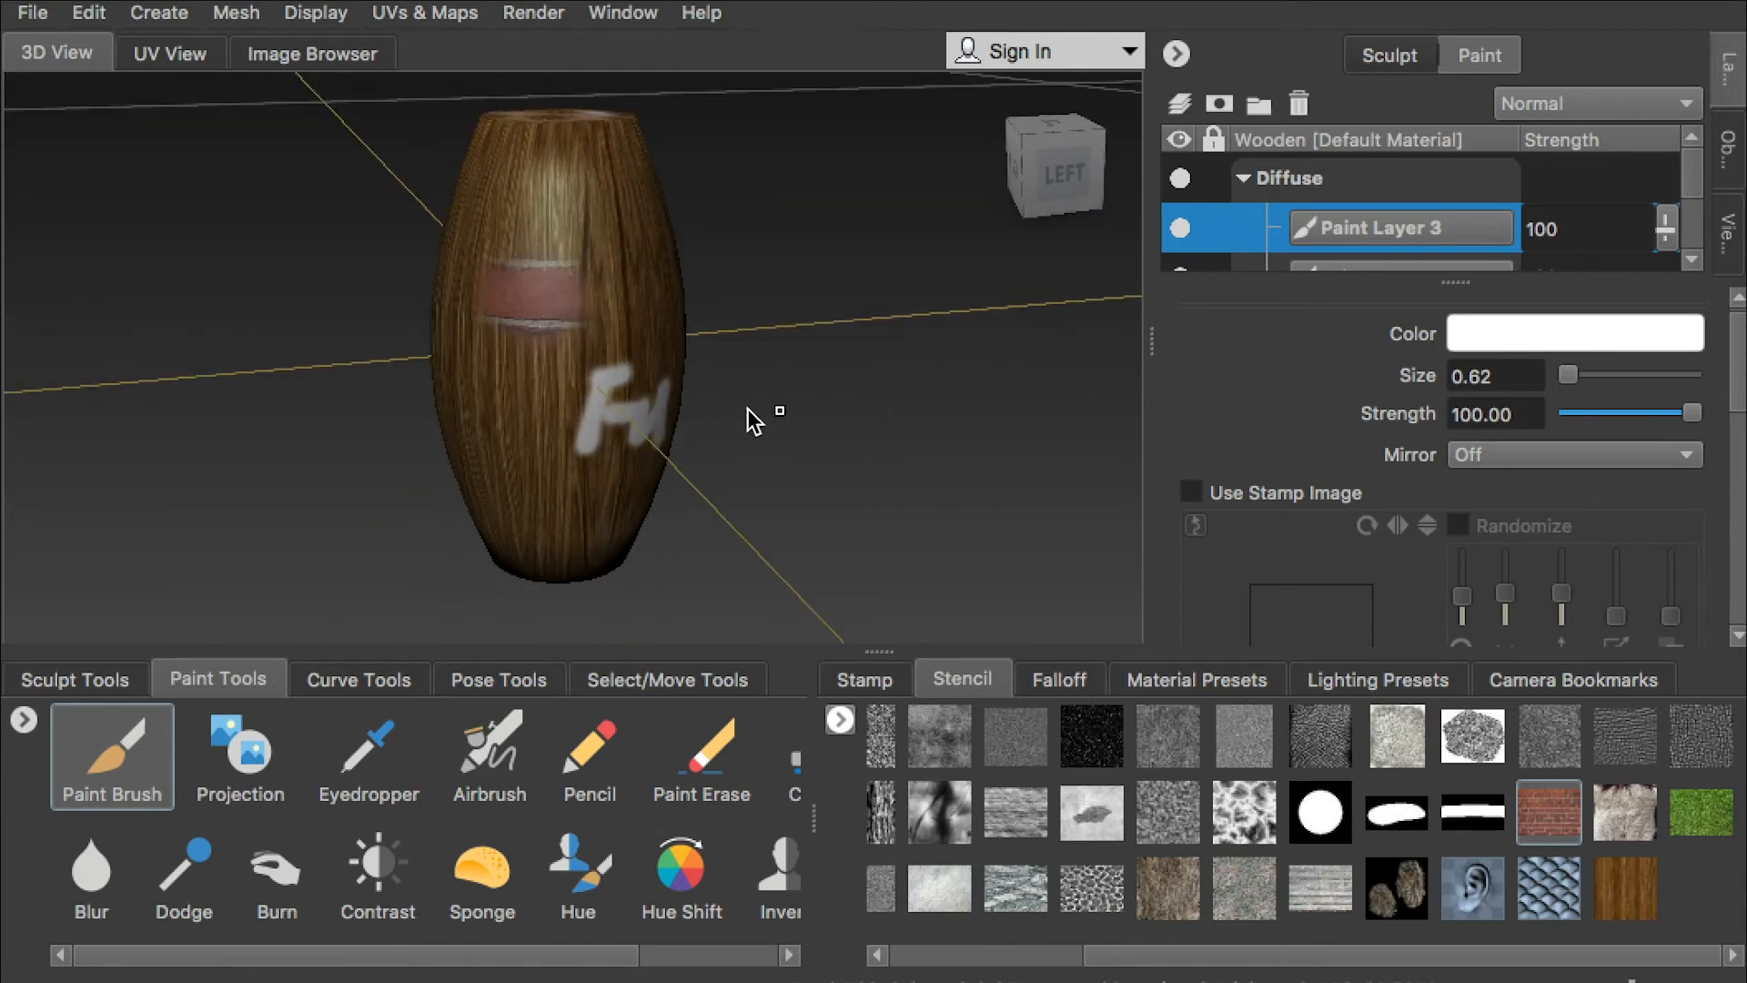
pyautogui.moveTo(671, 411)
pyautogui.keyDown('alt'); pyautogui.mouseDown()
pyautogui.moveTo(713, 367)
pyautogui.moveTo(916, 356)
pyautogui.moveTo(533, 313)
pyautogui.moveTo(725, 325)
pyautogui.moveTo(535, 328)
pyautogui.moveTo(899, 277)
pyautogui.mouseUp(); pyautogui.keyUp('alt')
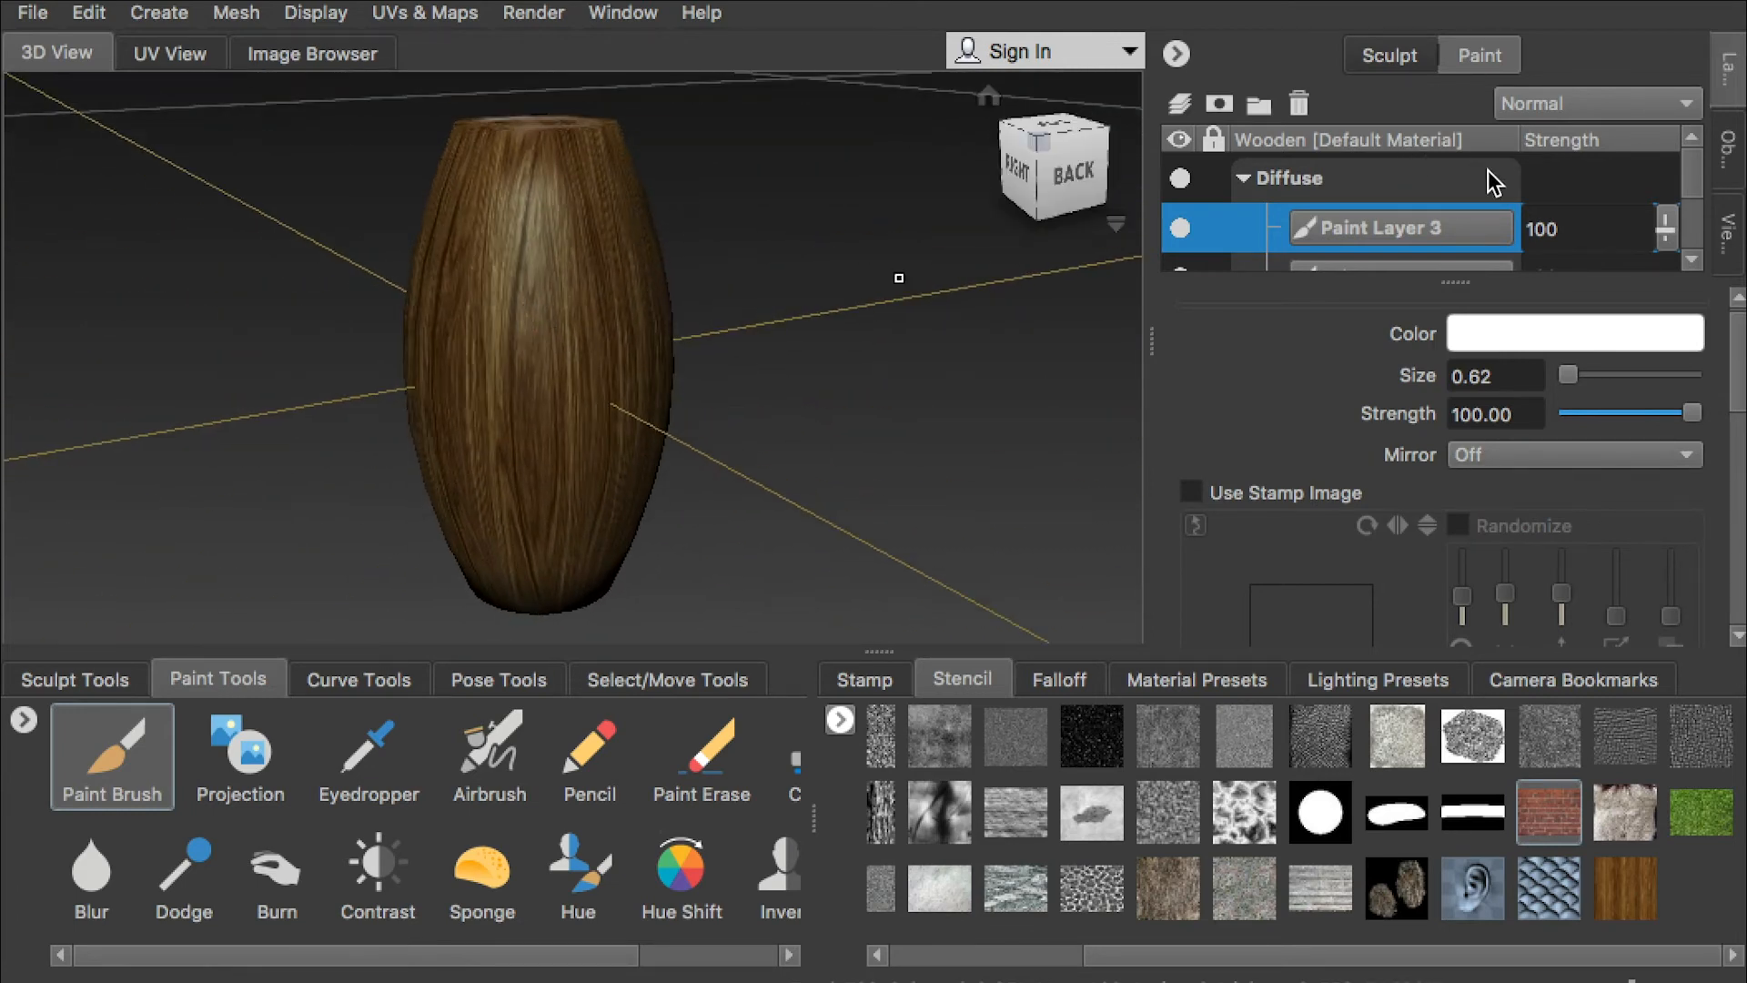
# - Begin a merged export of the Diffuse channel and choose the 01Barrel project's sourceimages folder inside 01Maya as the destination
pyautogui.click(1245, 178)
pyautogui.click(1247, 177)
pyautogui.click(1245, 179)
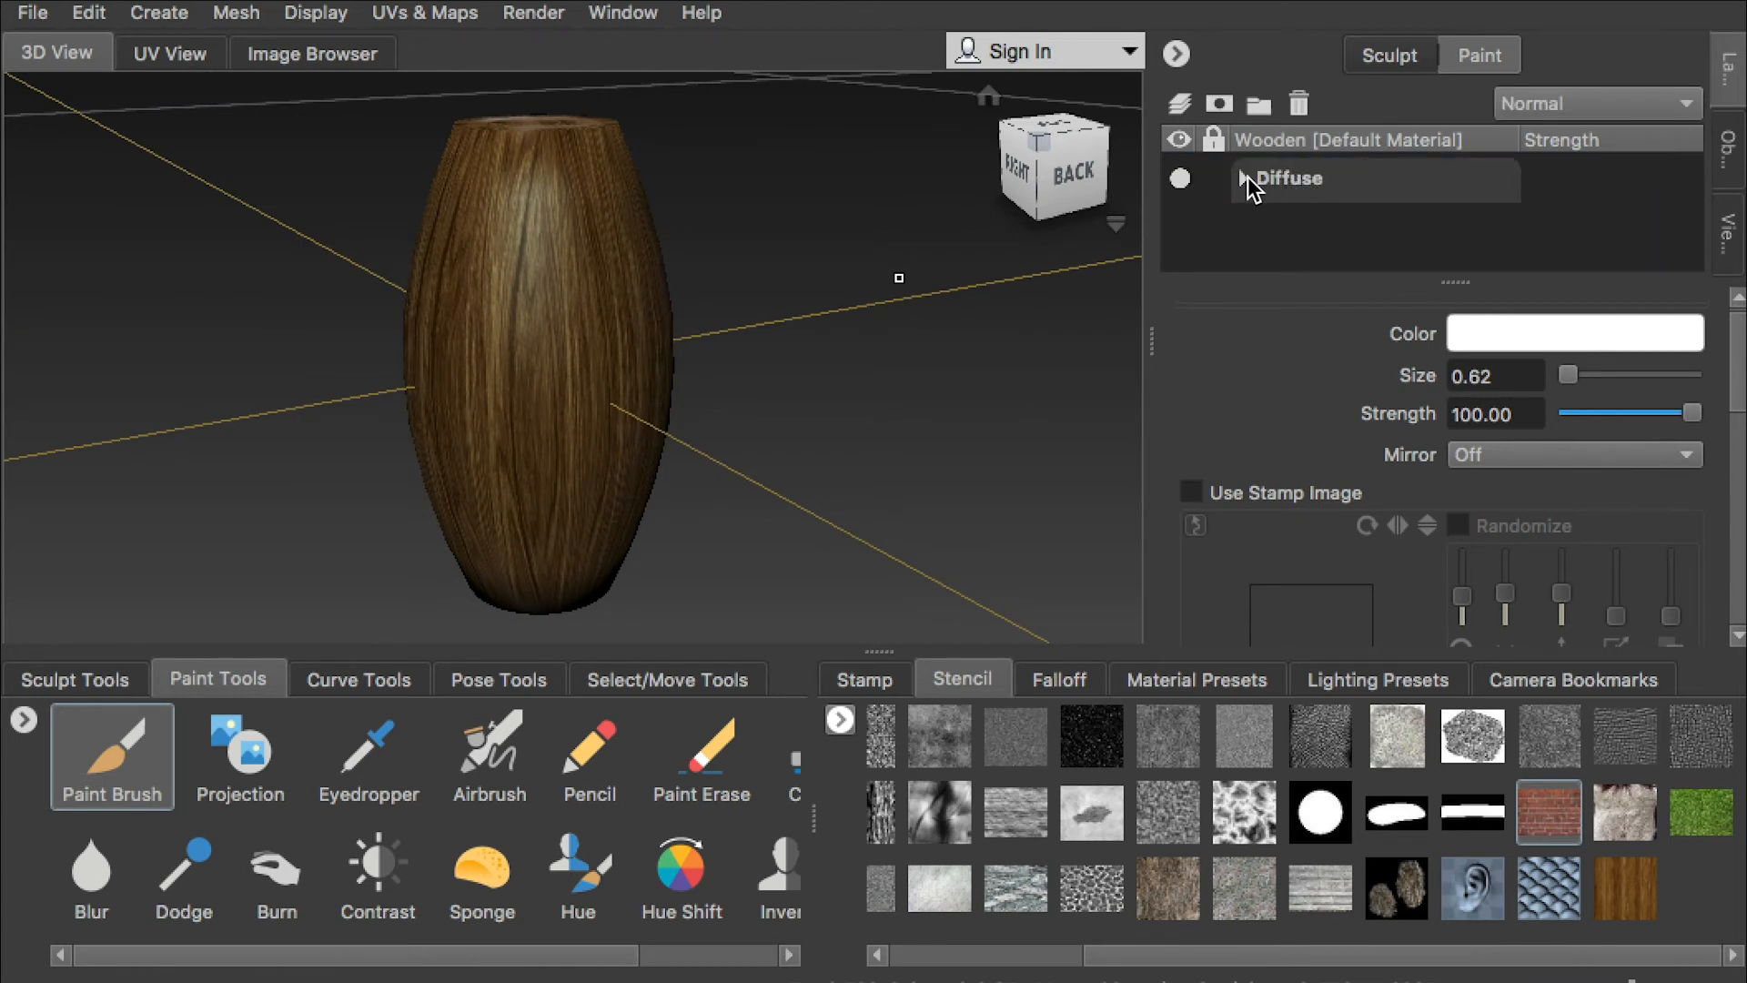
pyautogui.rightClick(1312, 179)
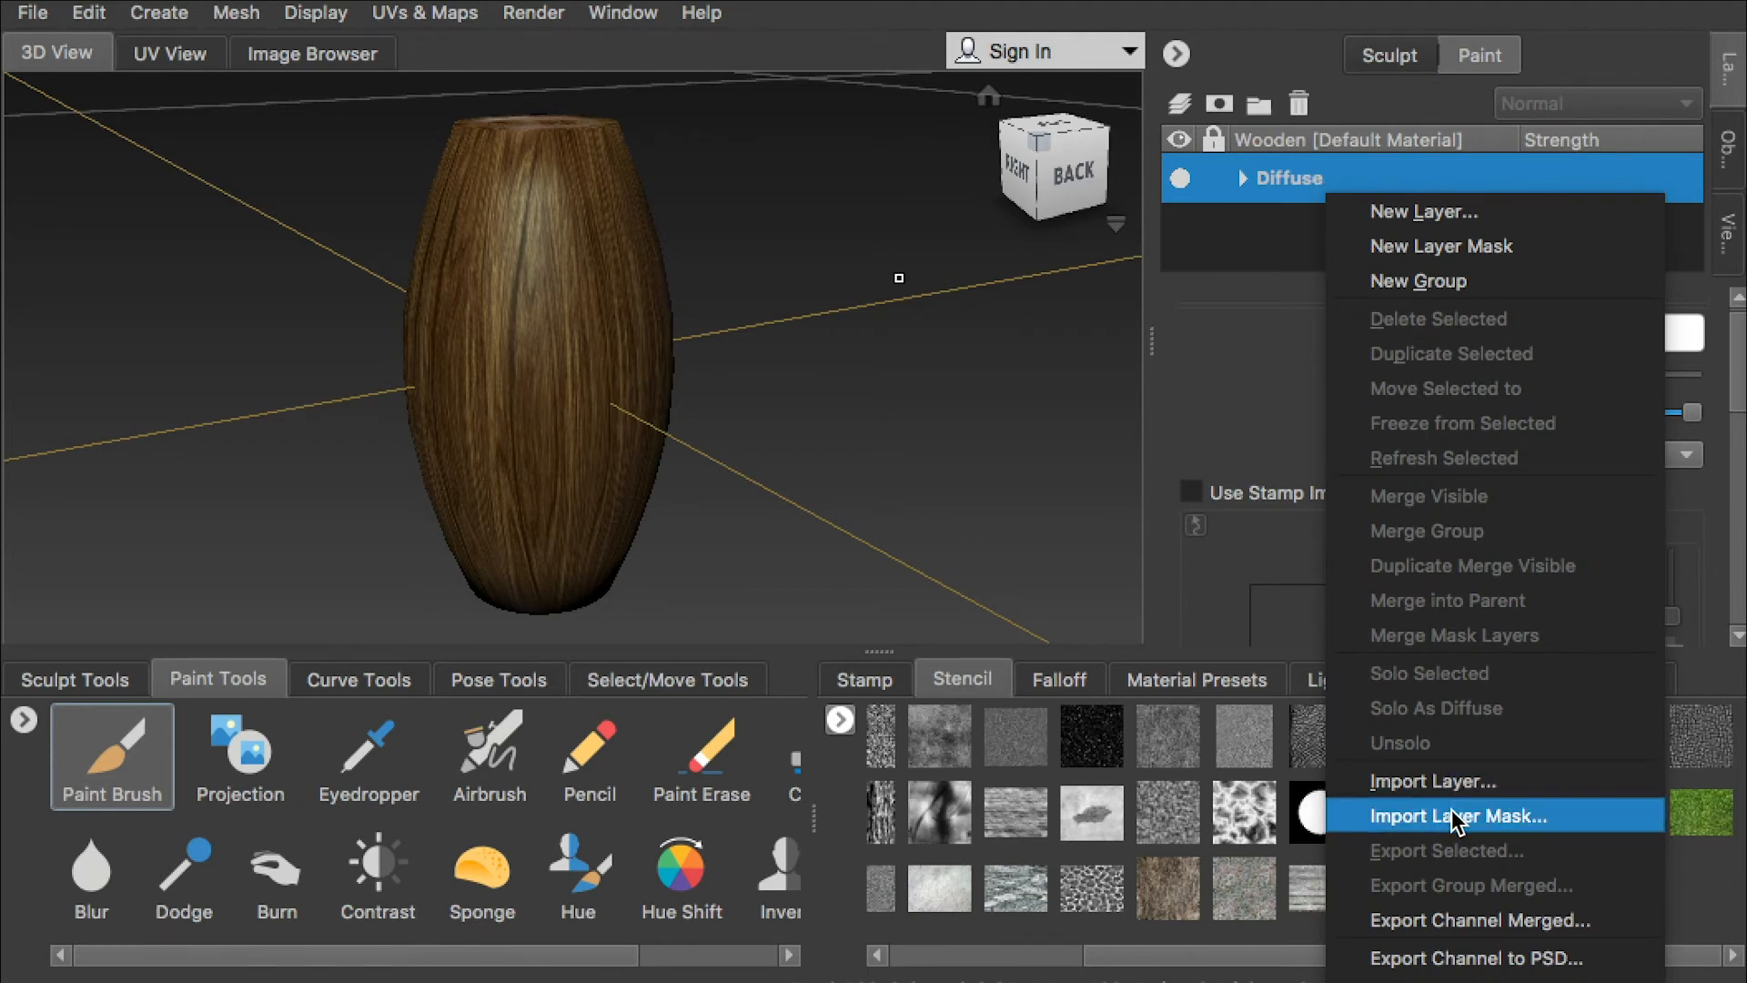
pyautogui.click(1519, 919)
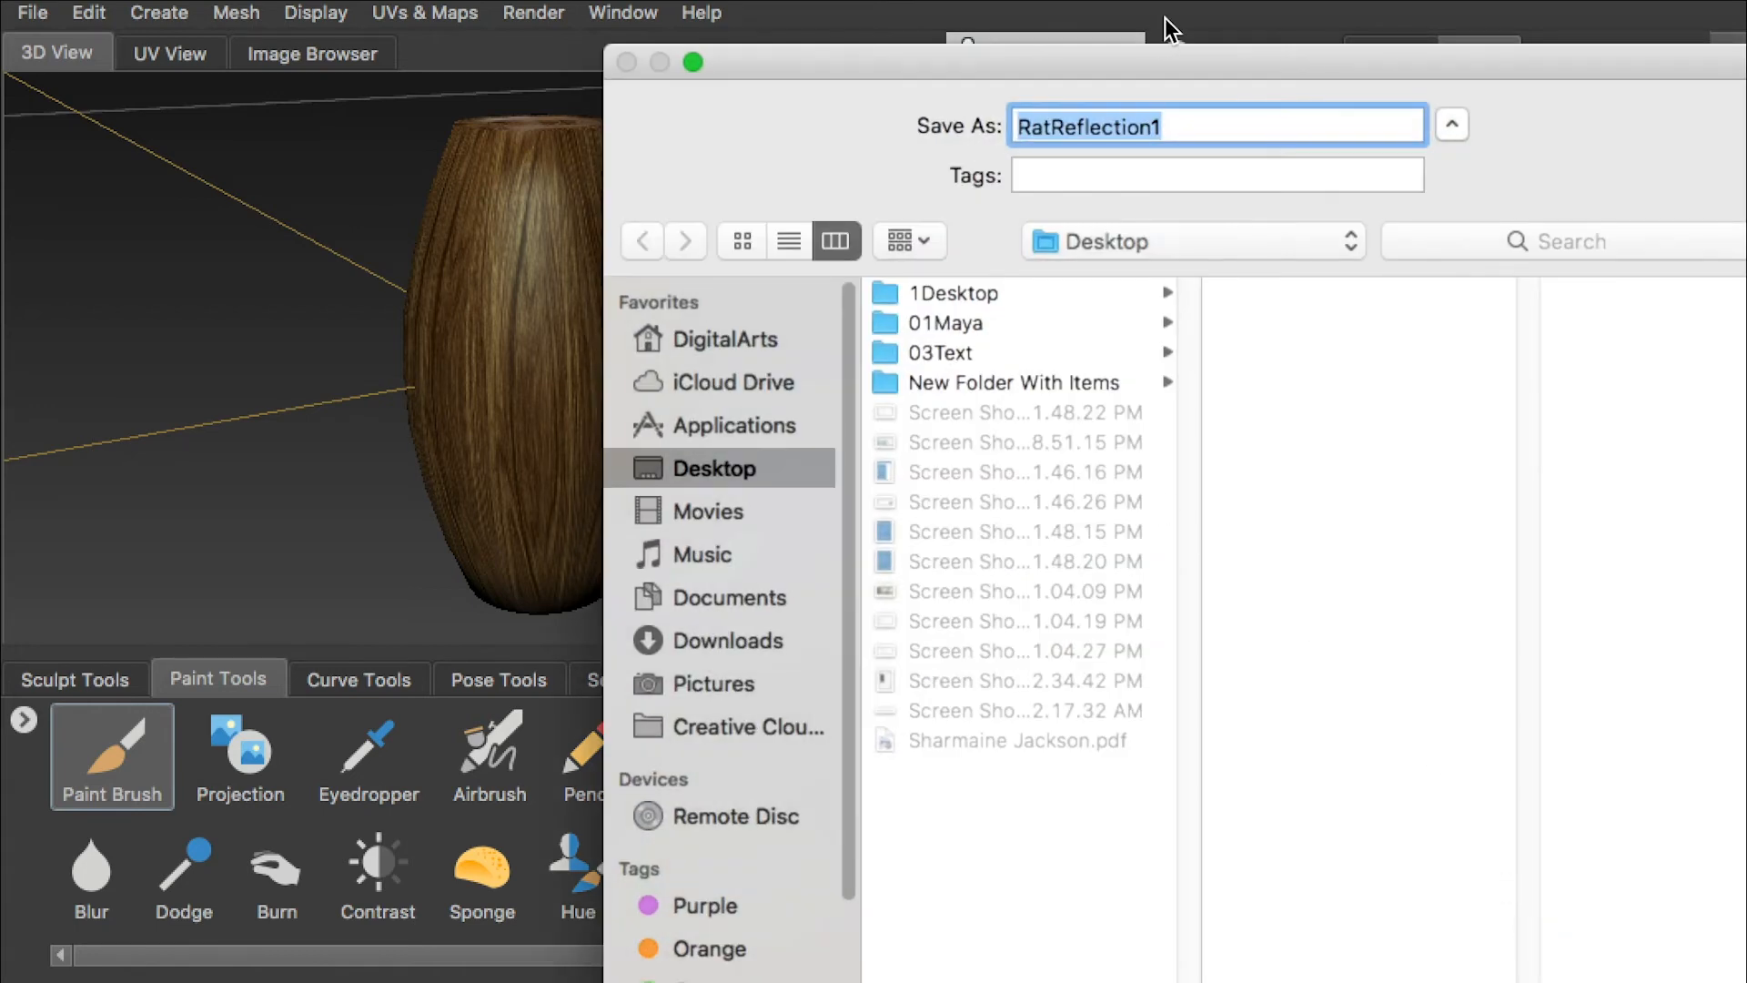
pyautogui.click(974, 323)
pyautogui.click(1327, 320)
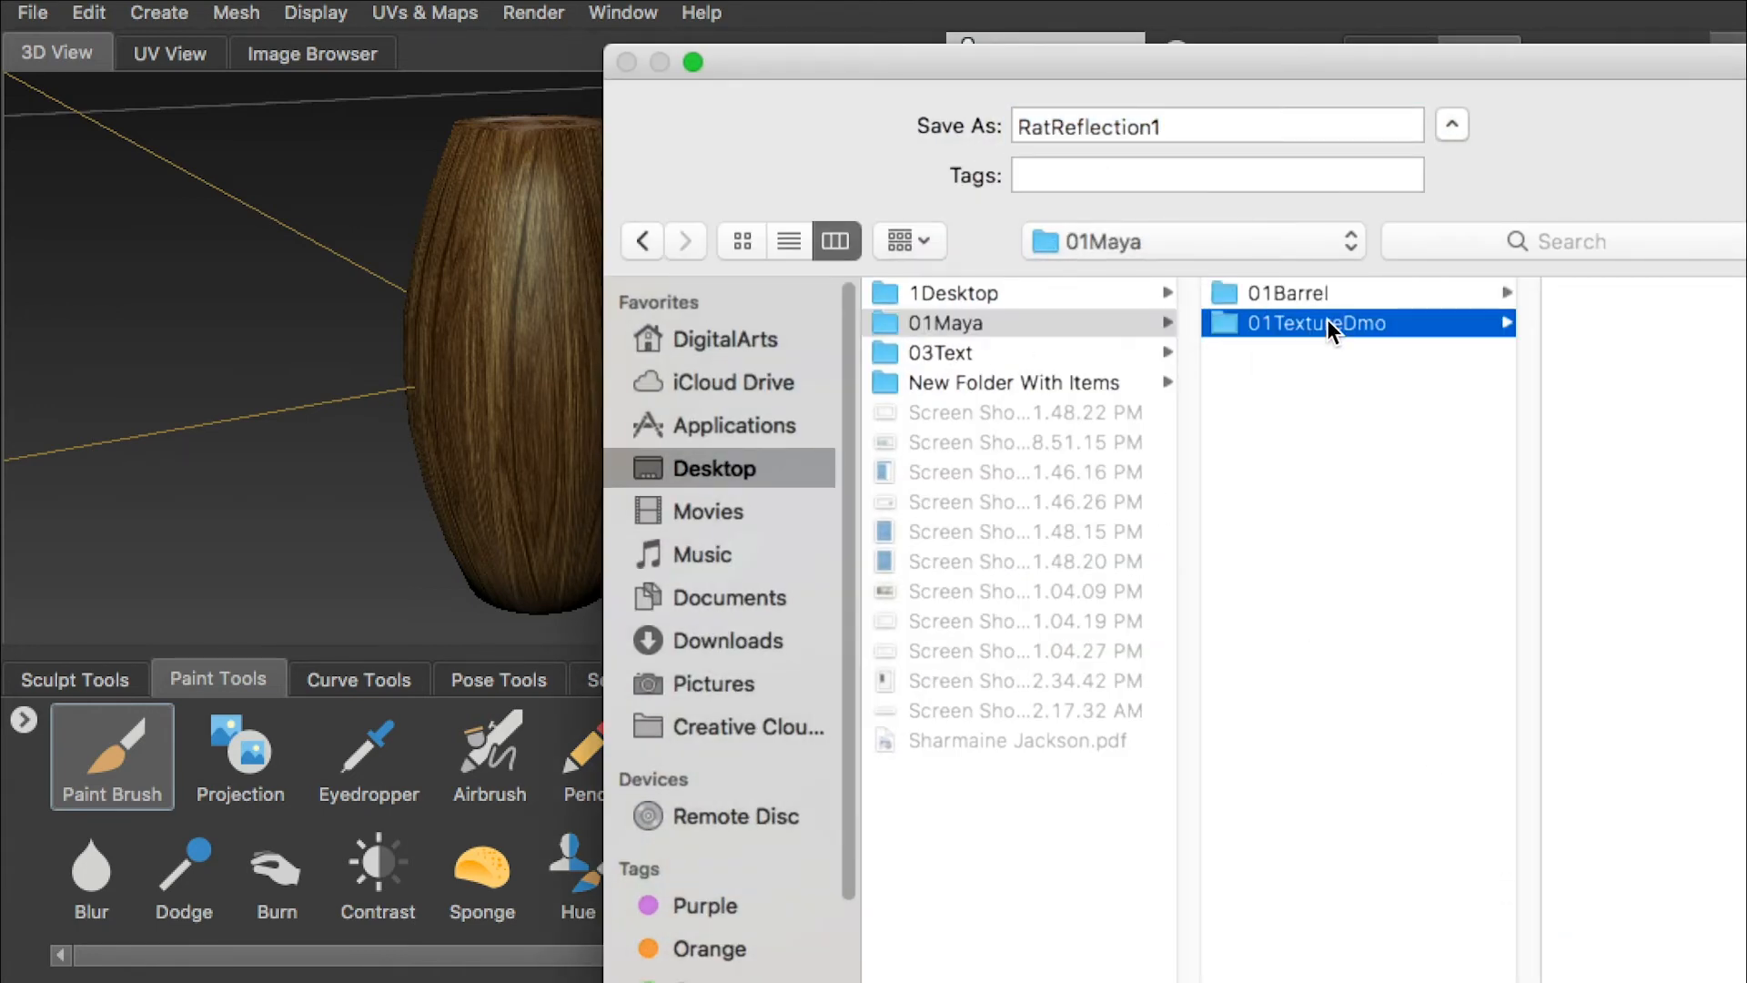
pyautogui.click(1179, 296)
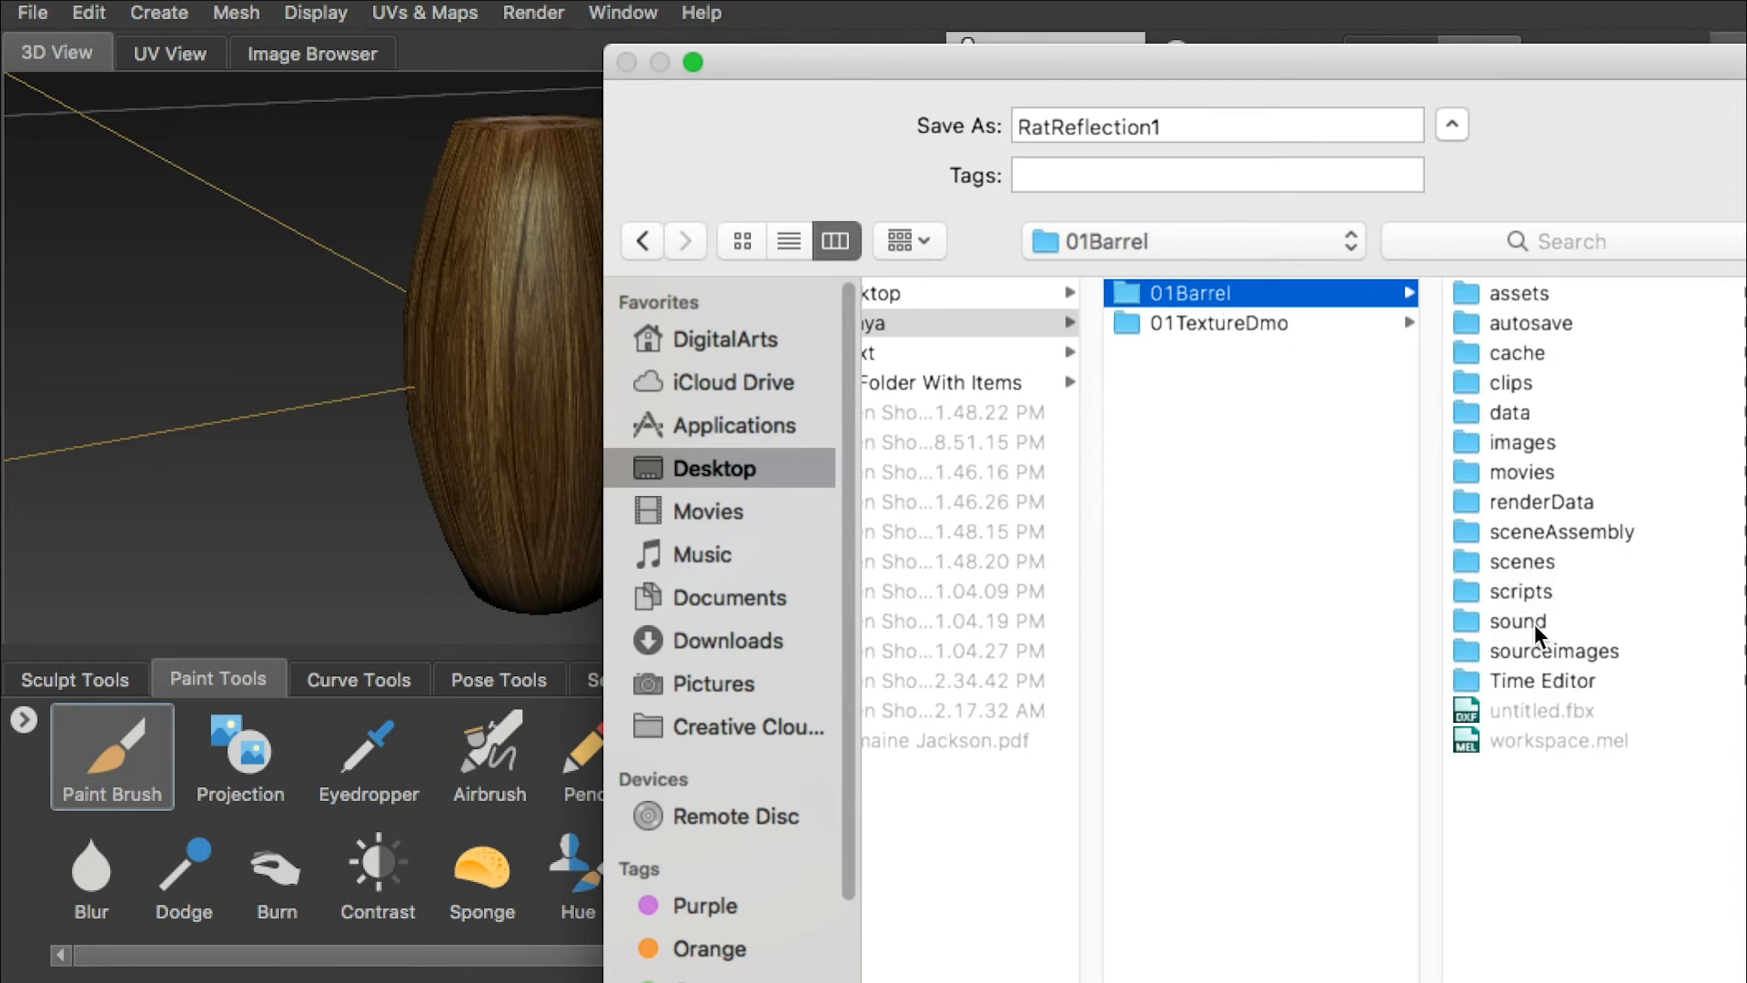
pyautogui.click(1532, 652)
# - Name the exported texture BarrelPaintedTexture and save it
pyautogui.moveTo(1167, 130); pyautogui.dragTo(999, 127)
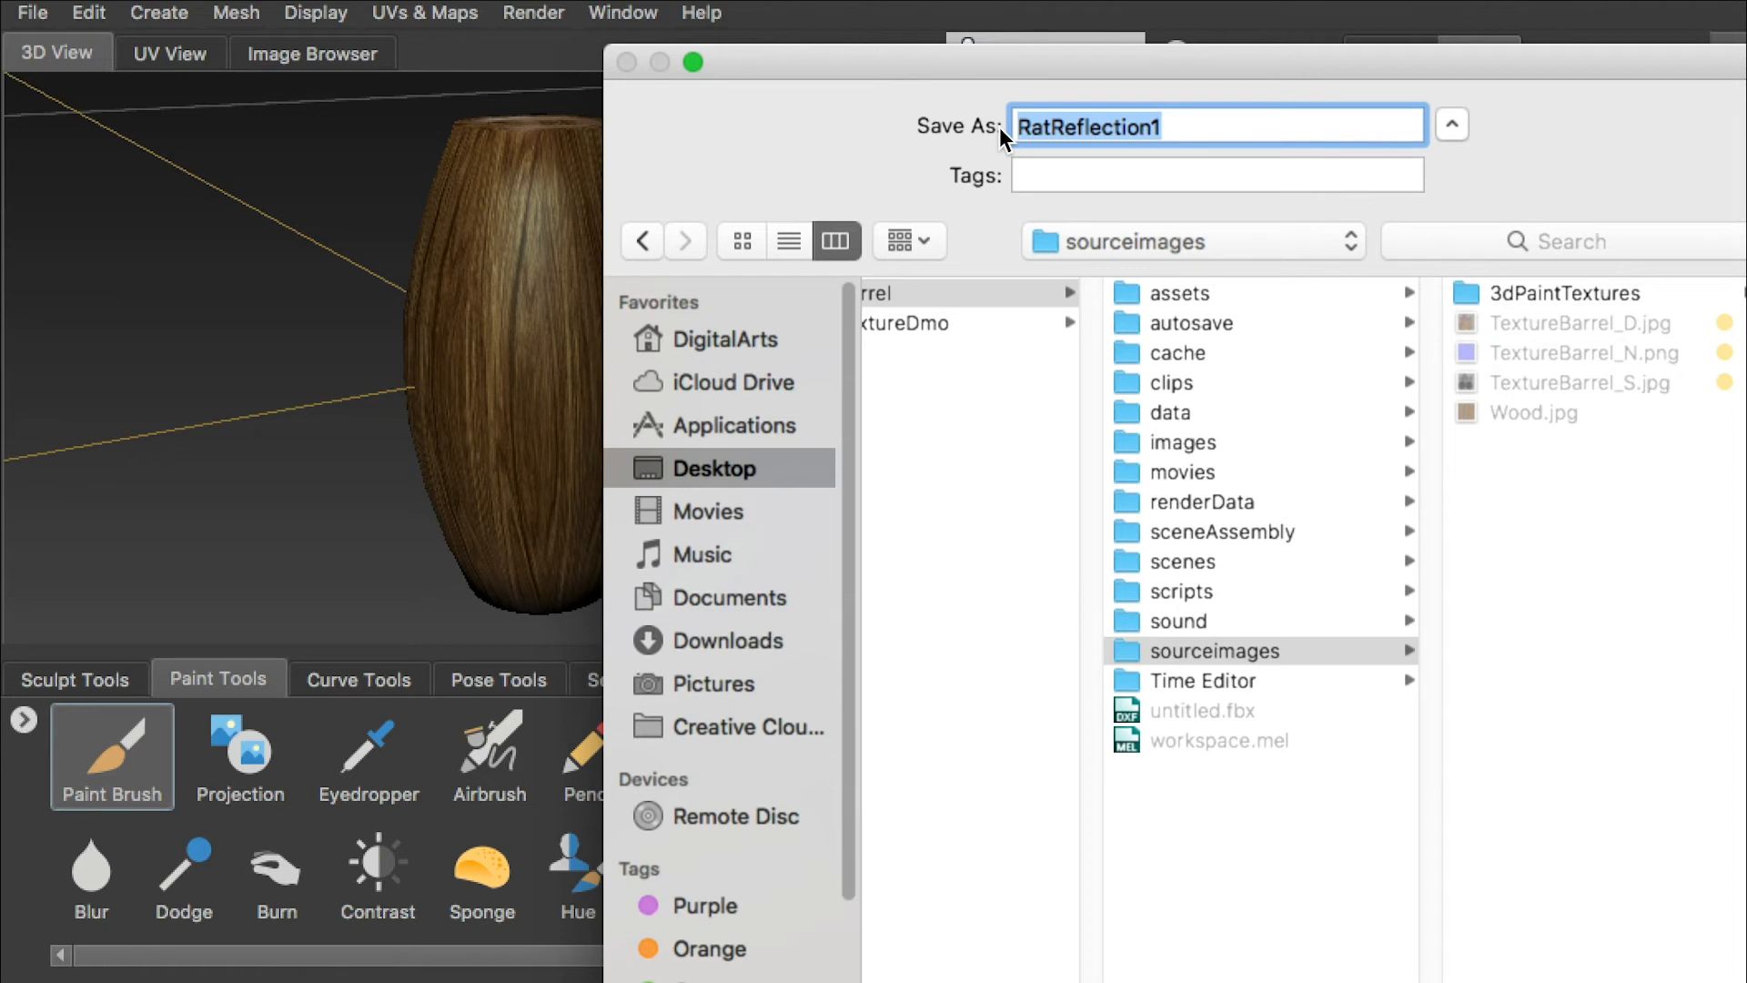
pyautogui.write('BarrelTexture')
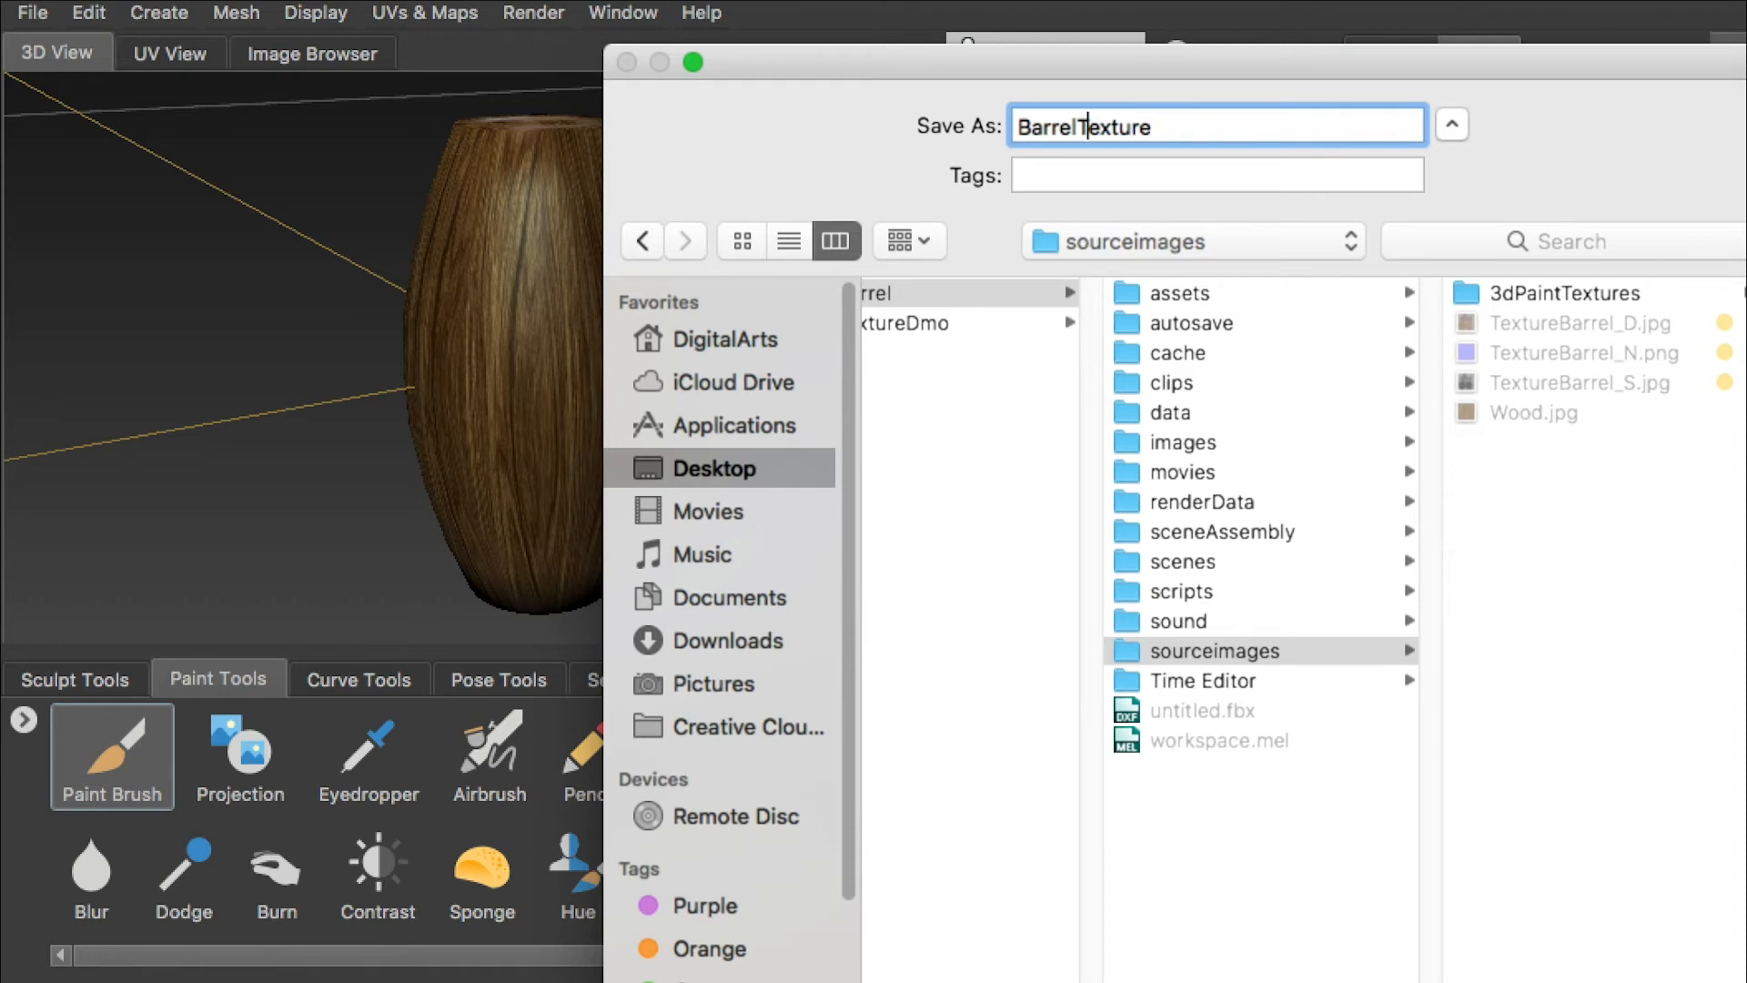
pyautogui.write('Painted')
pyautogui.press('Return')
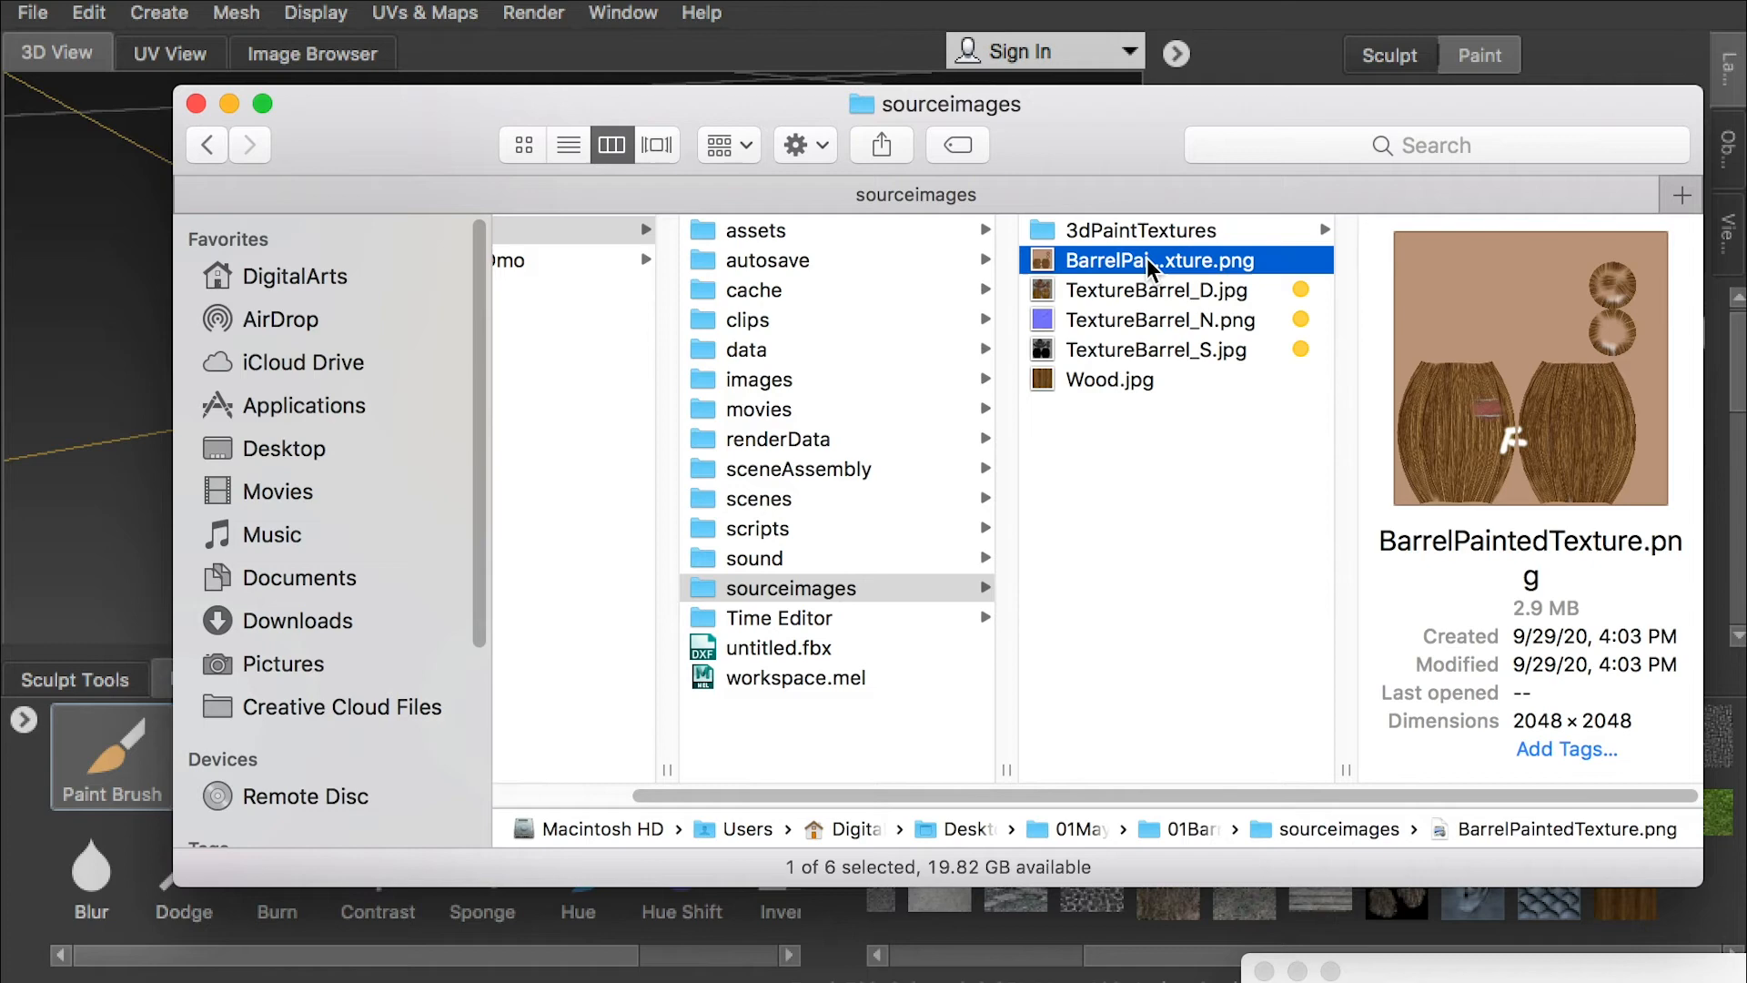
# - Open BarrelPaintedTexture.png from the sourceimages folder and examine how the painting falls on the UV shells
pyautogui.doubleClick(1147, 259)
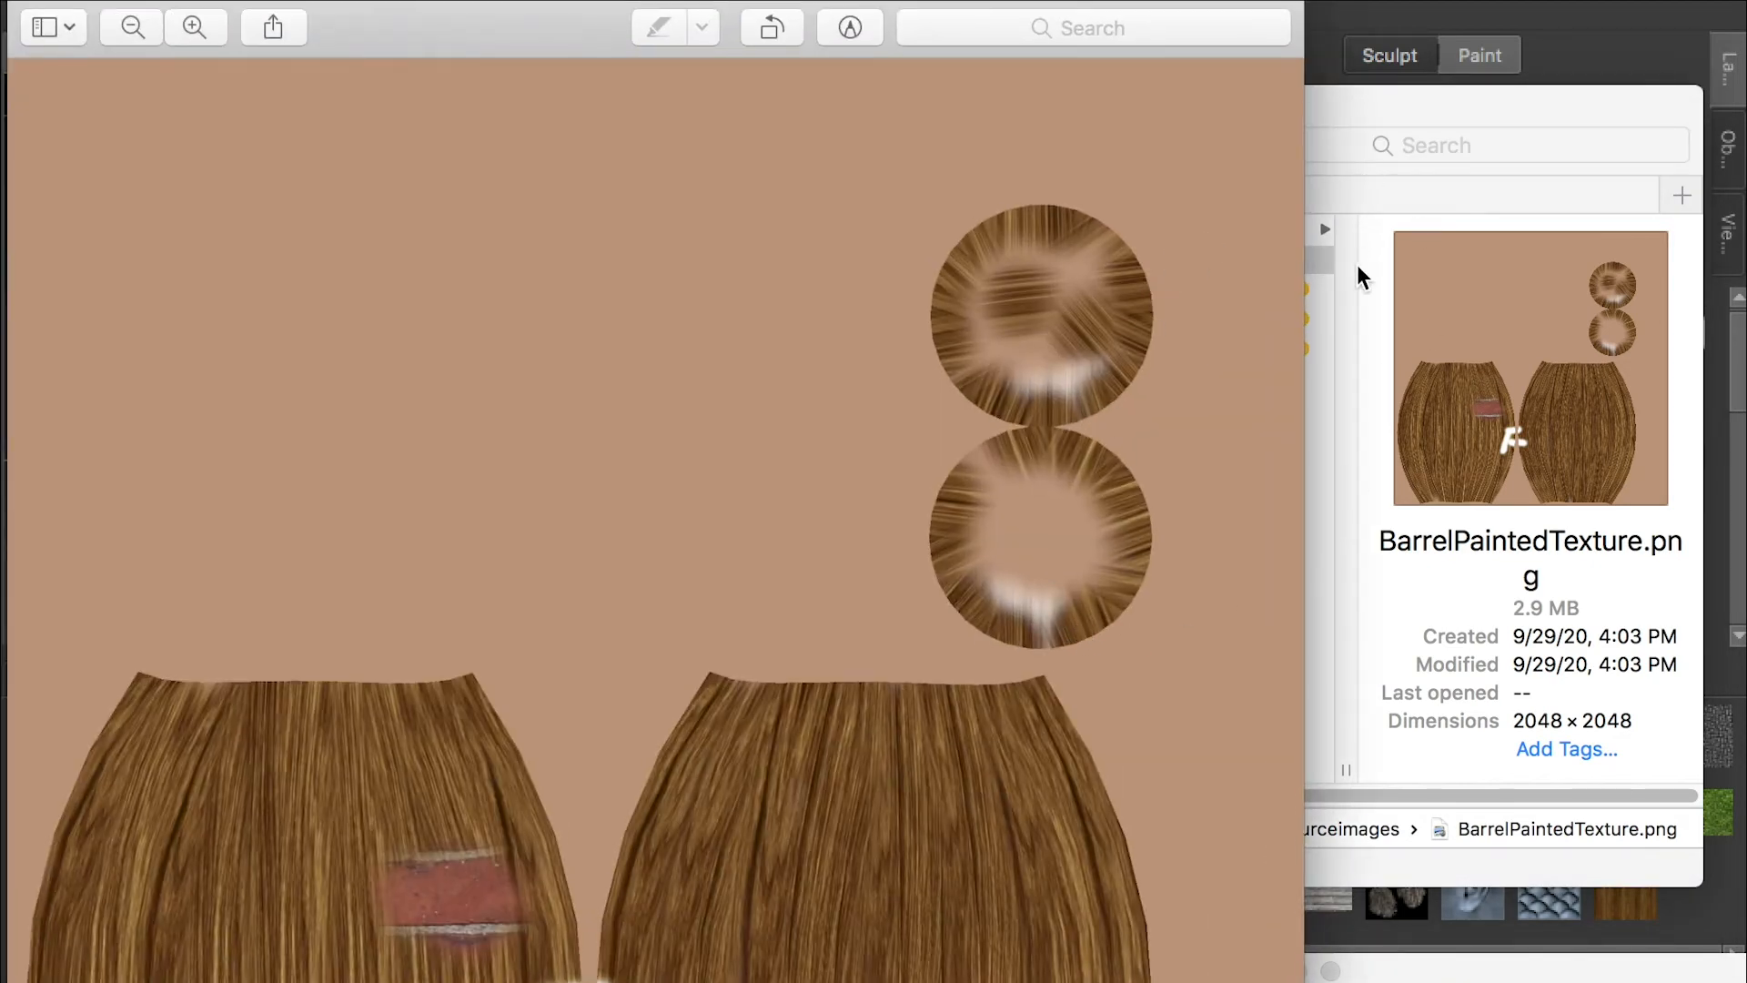
pyautogui.moveTo(1303, 979); pyautogui.dragTo(1155, 916)
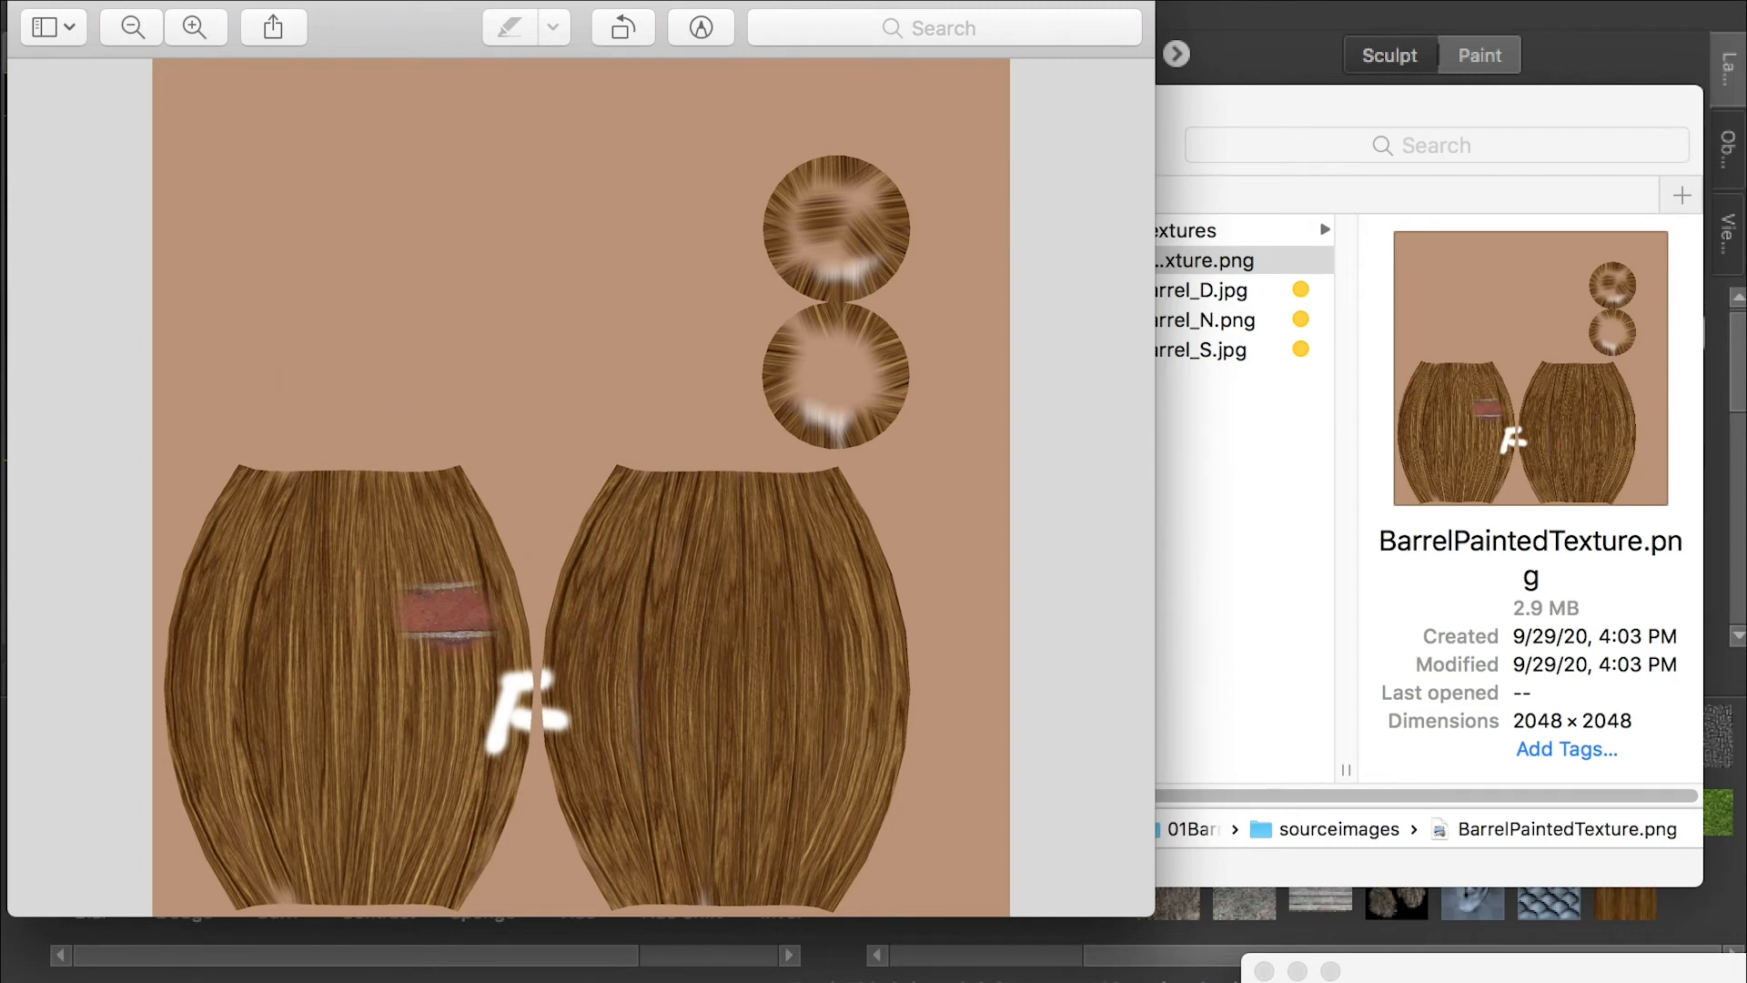
pyautogui.click(32, 4)
# - Place BarrelPaintedTexture.png above the Wood layer in Photoshop's TextureBarrel.psd, and toggle its visibility to compare
pyautogui.moveTo(1112, 260); pyautogui.dragTo(1090, 923)
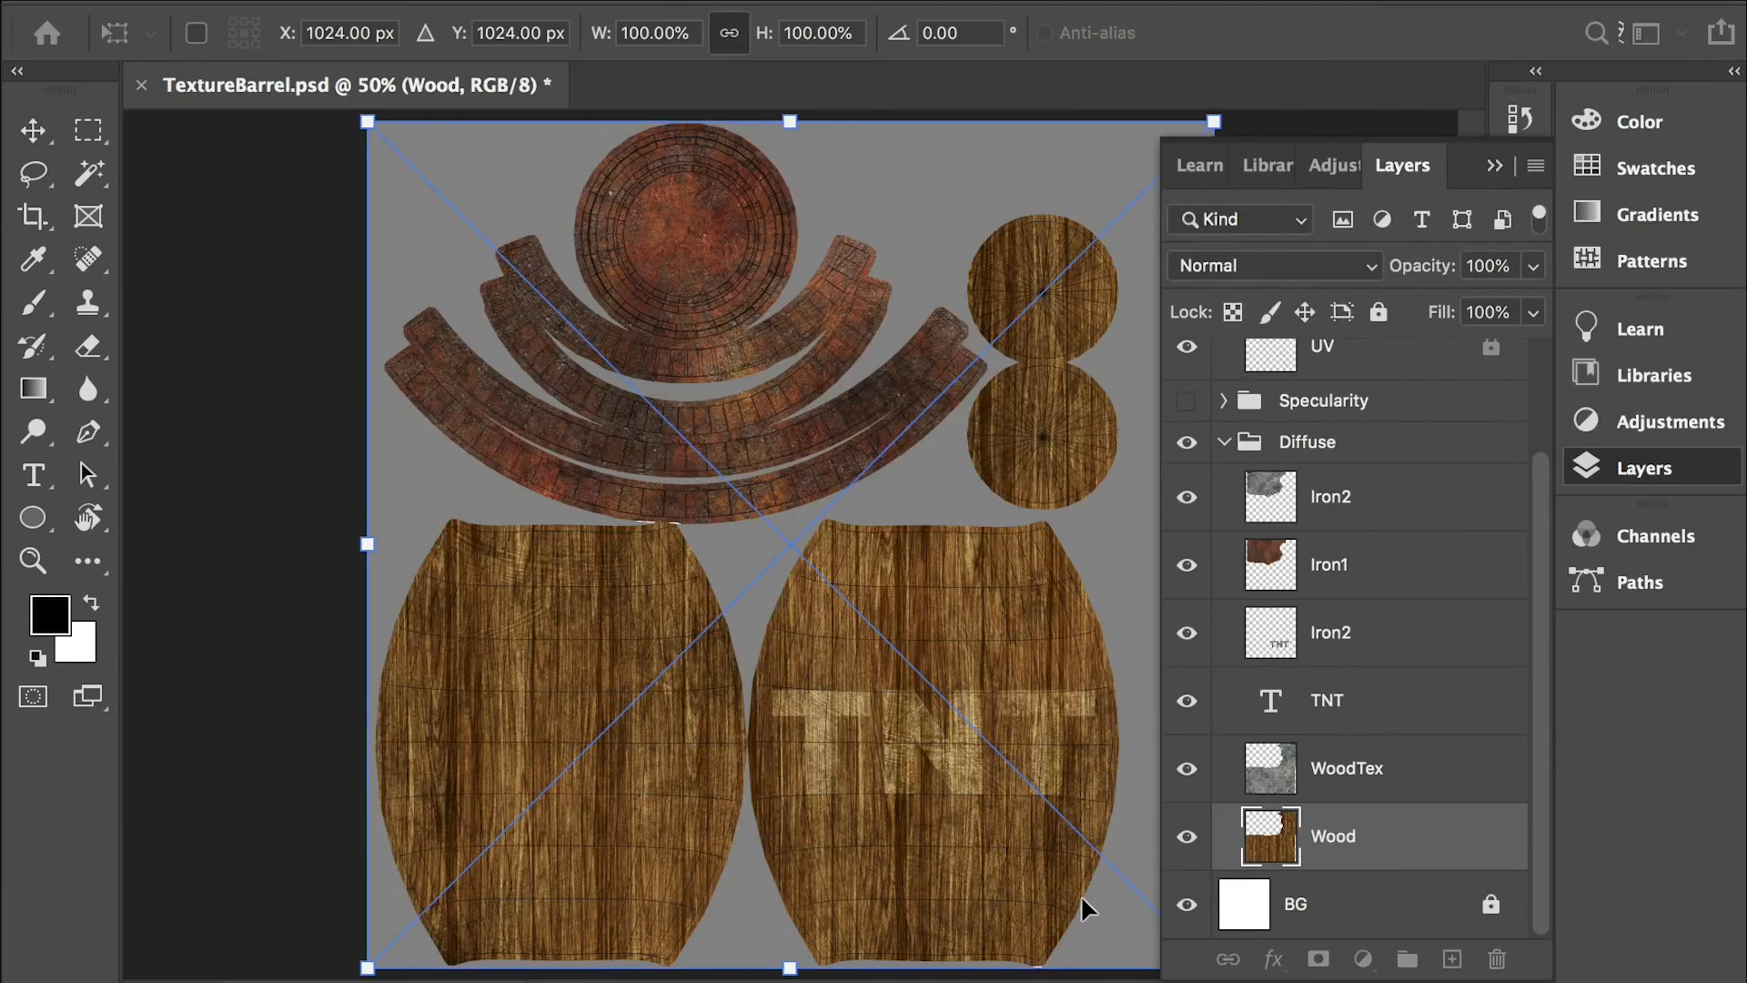
pyautogui.press('Return')
pyautogui.click(1188, 838)
pyautogui.click(1188, 841)
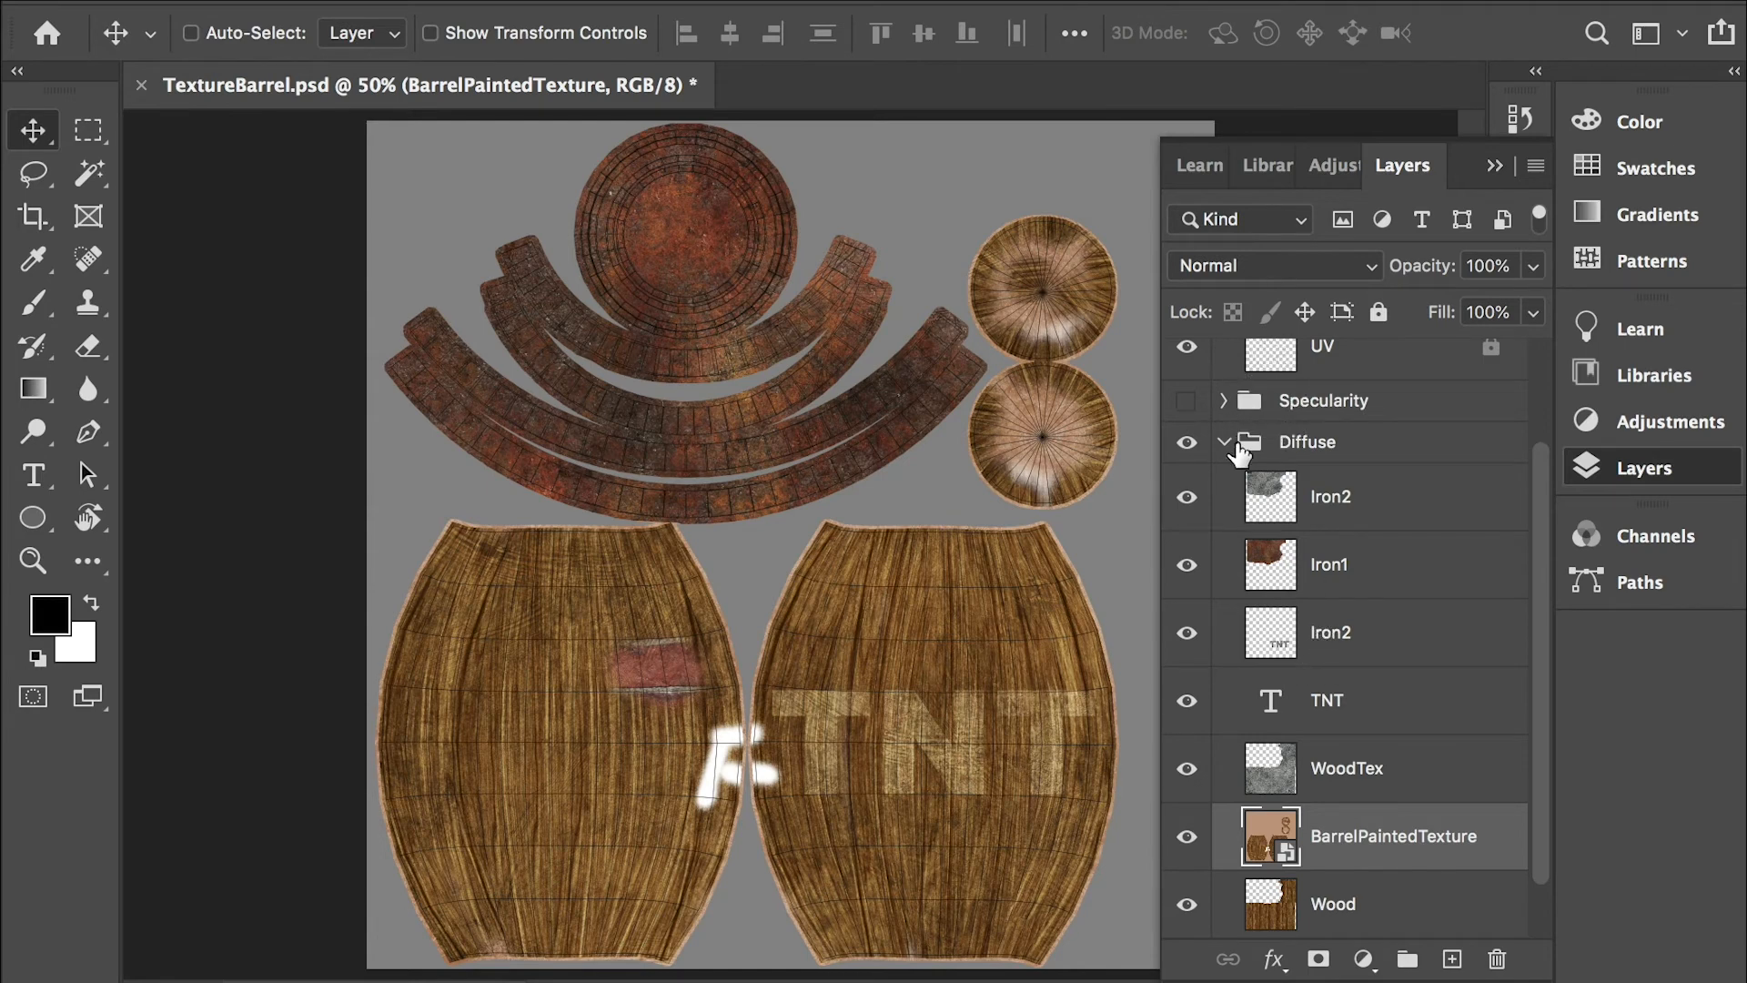
# - Select the shells on the MASK layer with the Magic Wand and subtract the iron shapes with the Lasso, keeping the two barrel body shells
pyautogui.click(1225, 400)
pyautogui.click(1225, 396)
pyautogui.scroll(3, 1278, 464)
pyautogui.click(1278, 496)
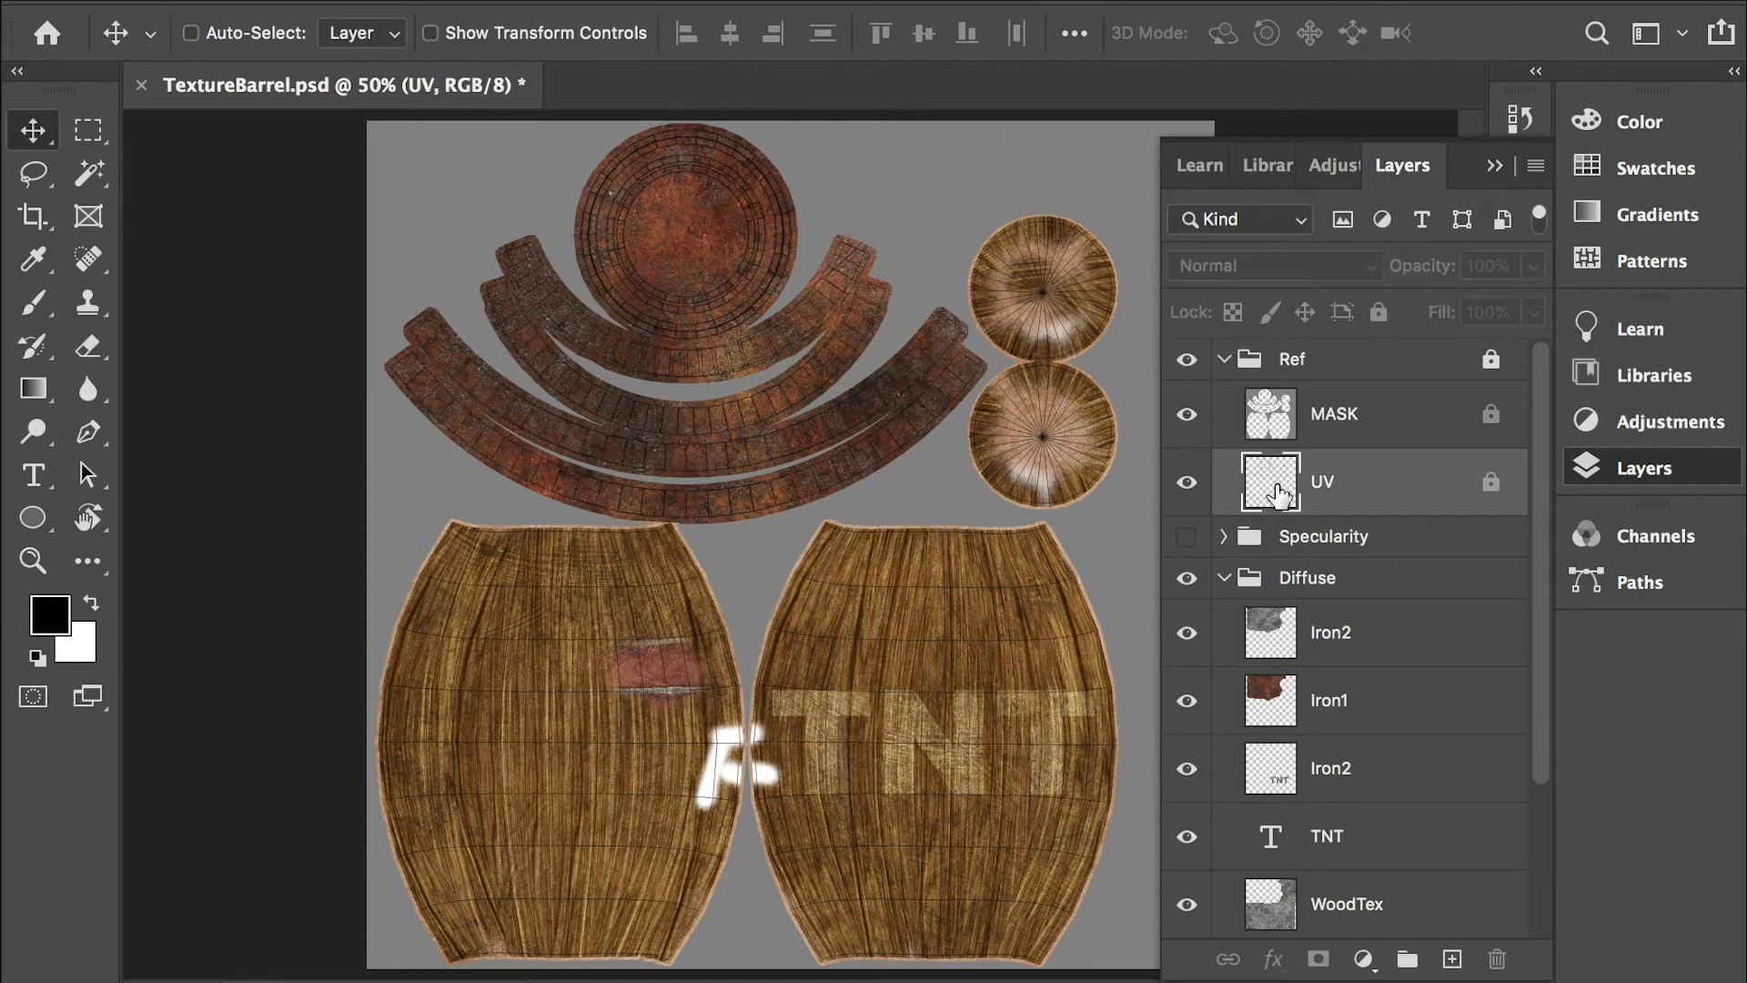
pyautogui.click(1270, 426)
pyautogui.press('w')
pyautogui.click(604, 686)
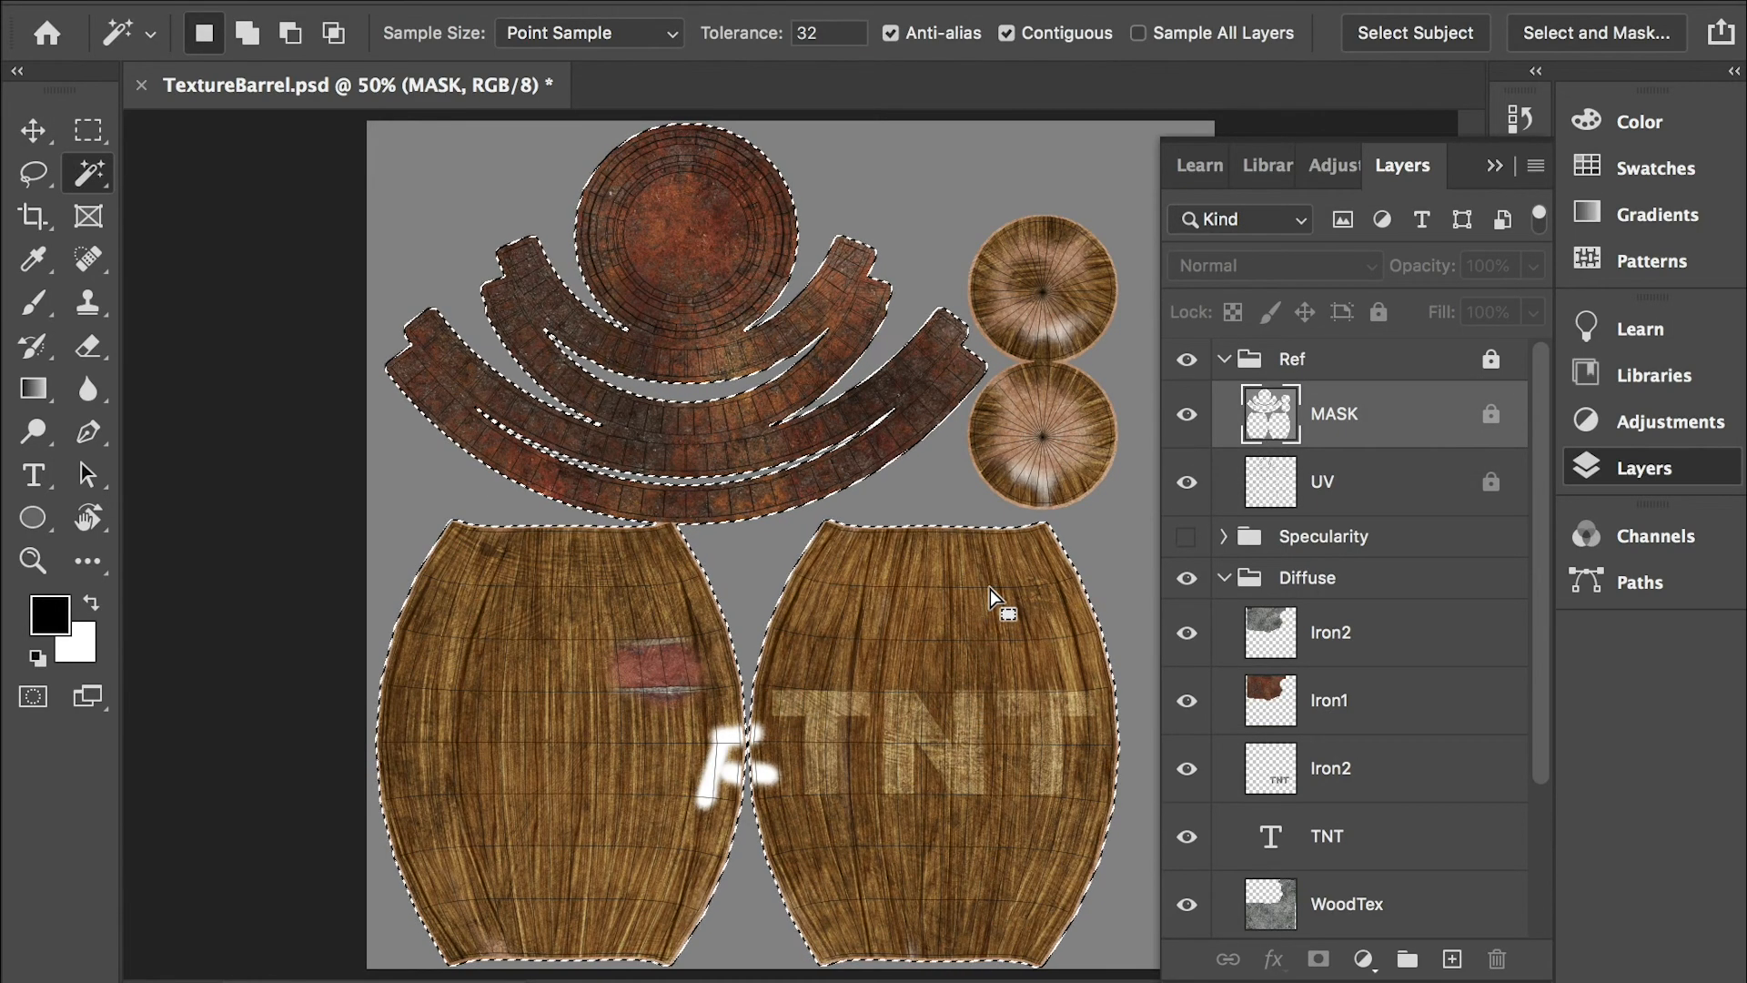
pyautogui.press('l')
pyautogui.moveTo(974, 466)
pyautogui.keyDown('alt'); pyautogui.mouseDown()
pyautogui.moveTo(762, 532)
pyautogui.moveTo(579, 511)
pyautogui.moveTo(324, 311)
pyautogui.mouseUp(); pyautogui.keyUp('alt')
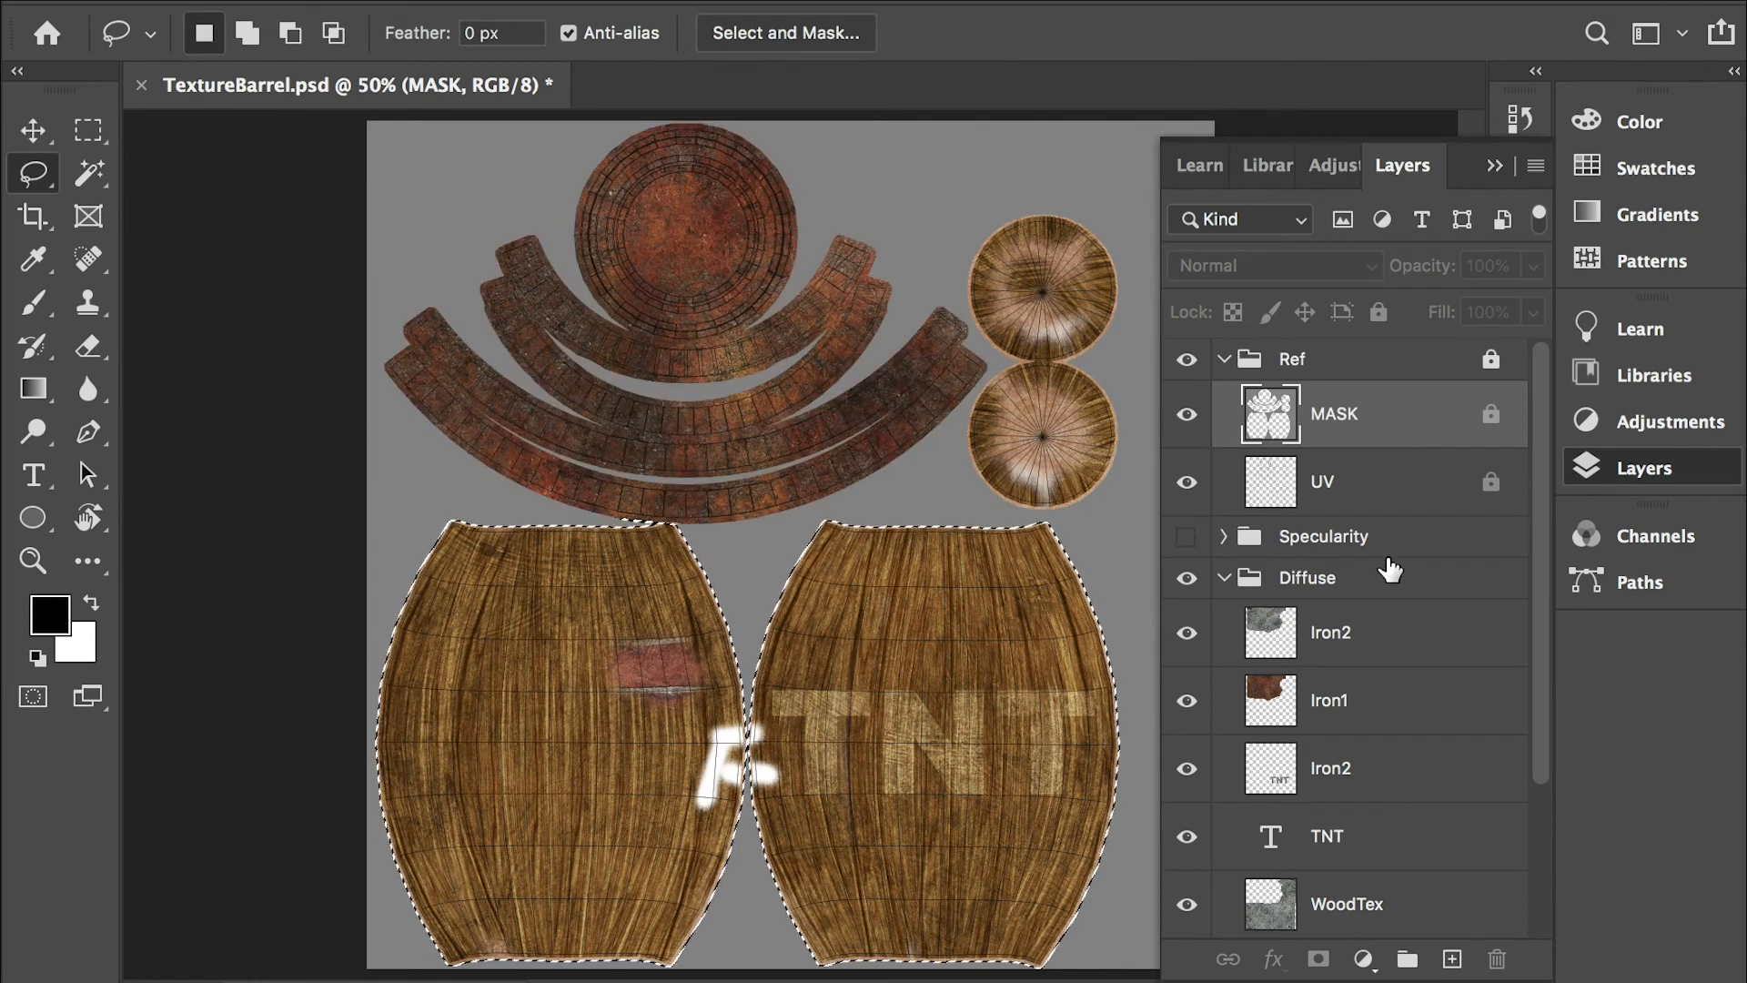
# - Rasterize the BarrelPaintedTexture layer and delete everything outside the two barrel body shells by inverting the selection
pyautogui.scroll(-3, 1376, 609)
pyautogui.click(1342, 772)
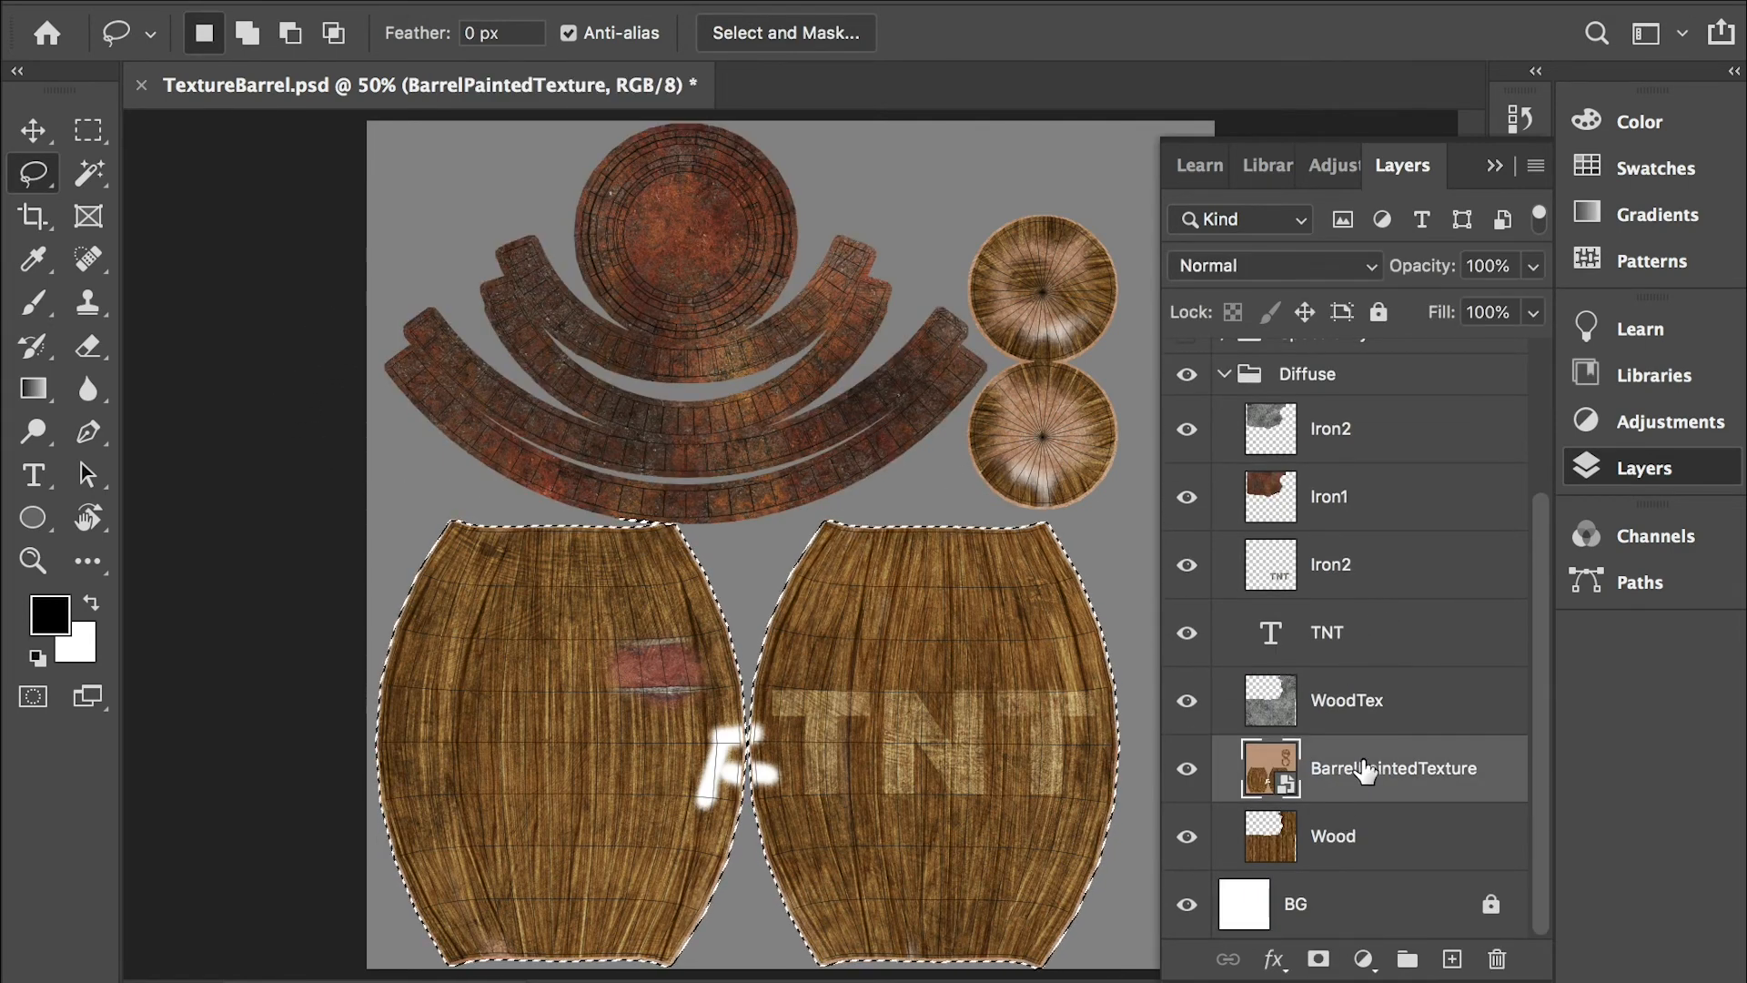
pyautogui.rightClick(1321, 780)
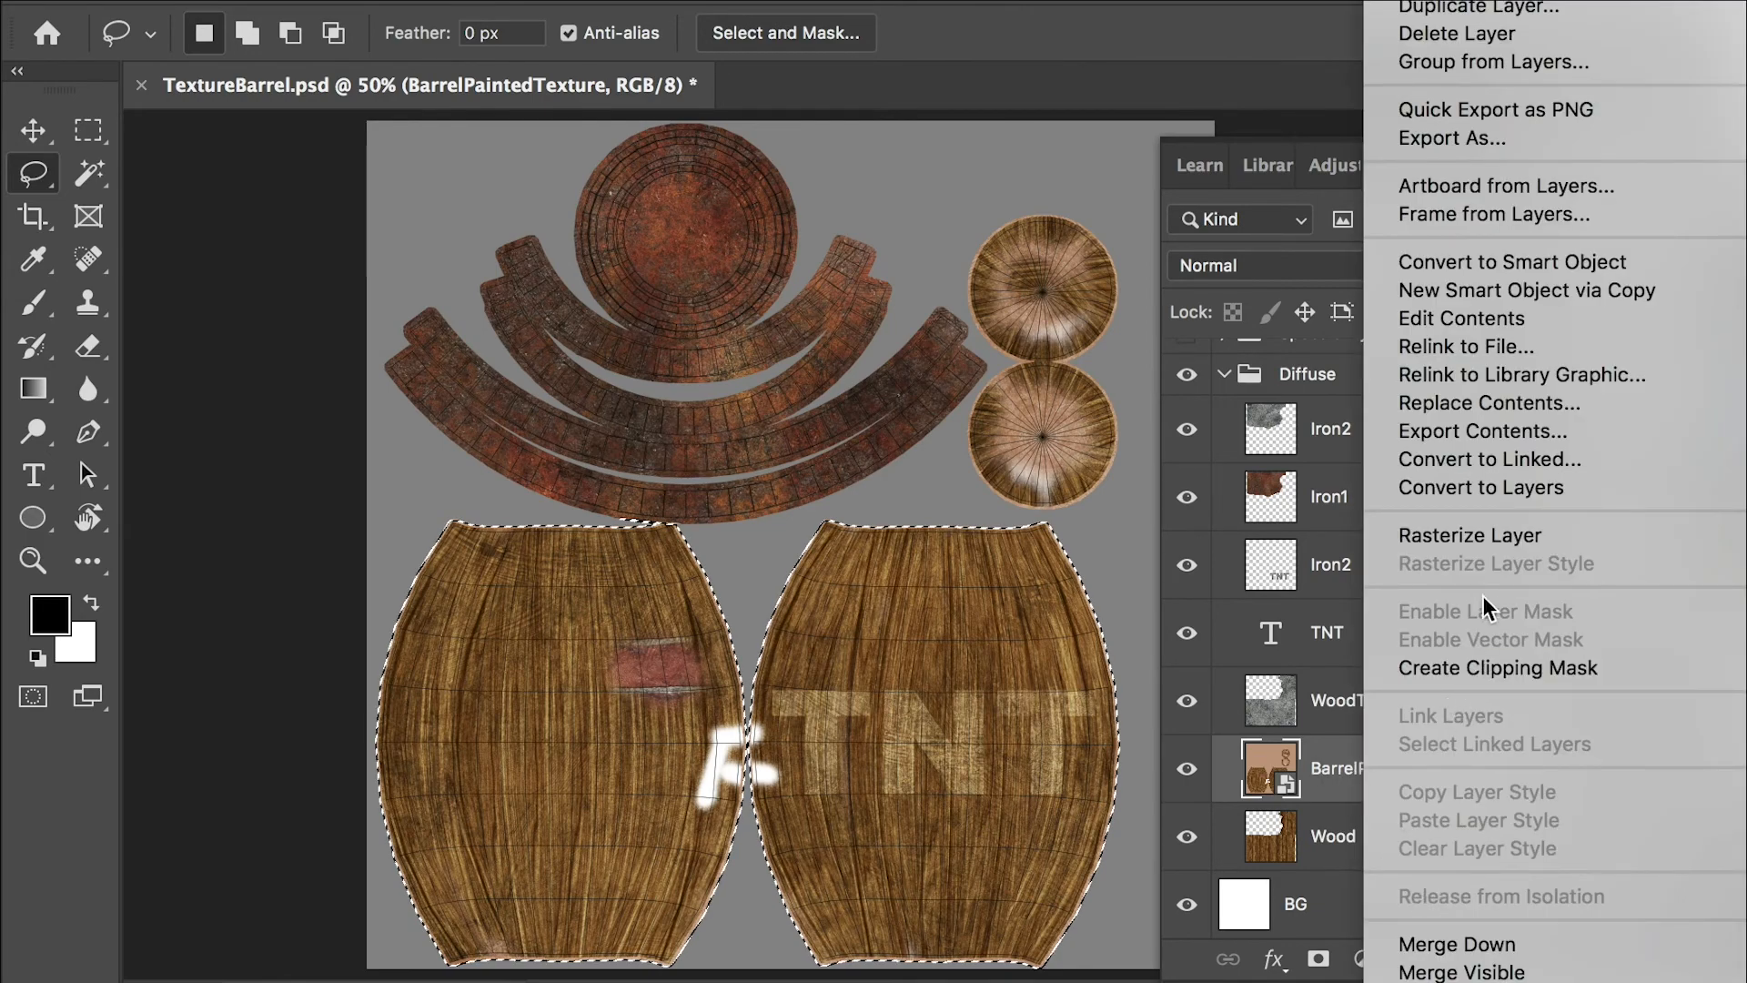
pyautogui.click(1469, 537)
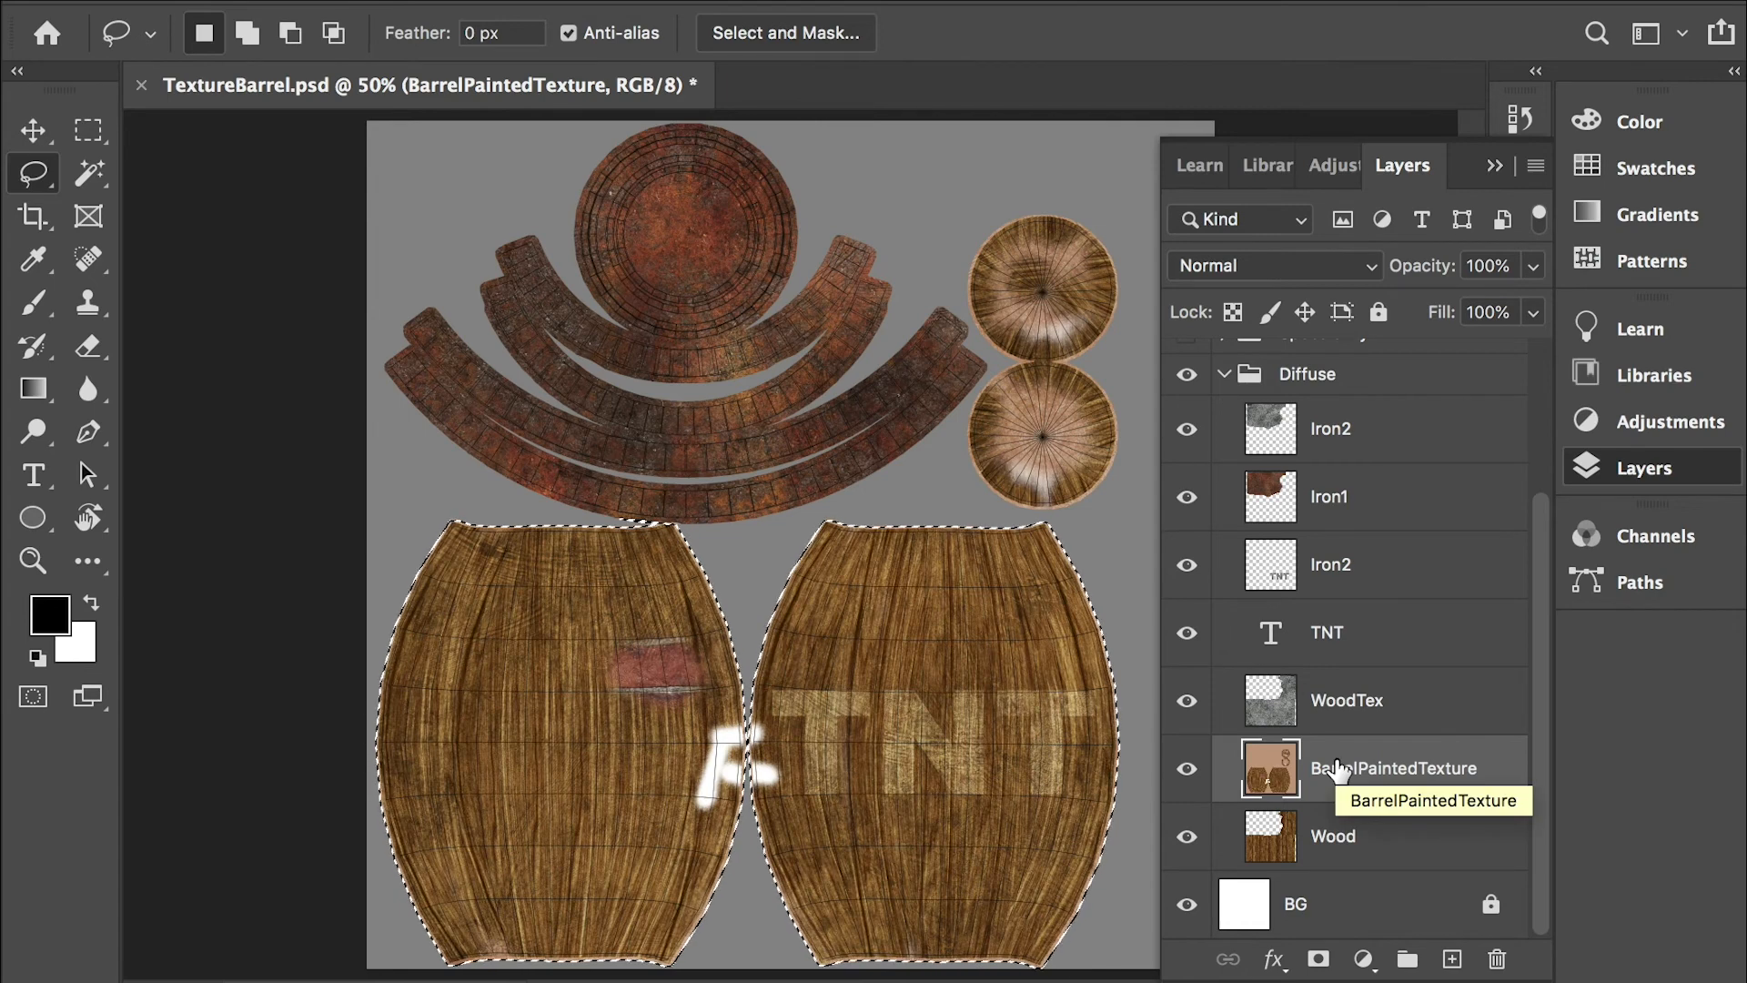
pyautogui.hotkey('ctrl', 'shift', 'i')
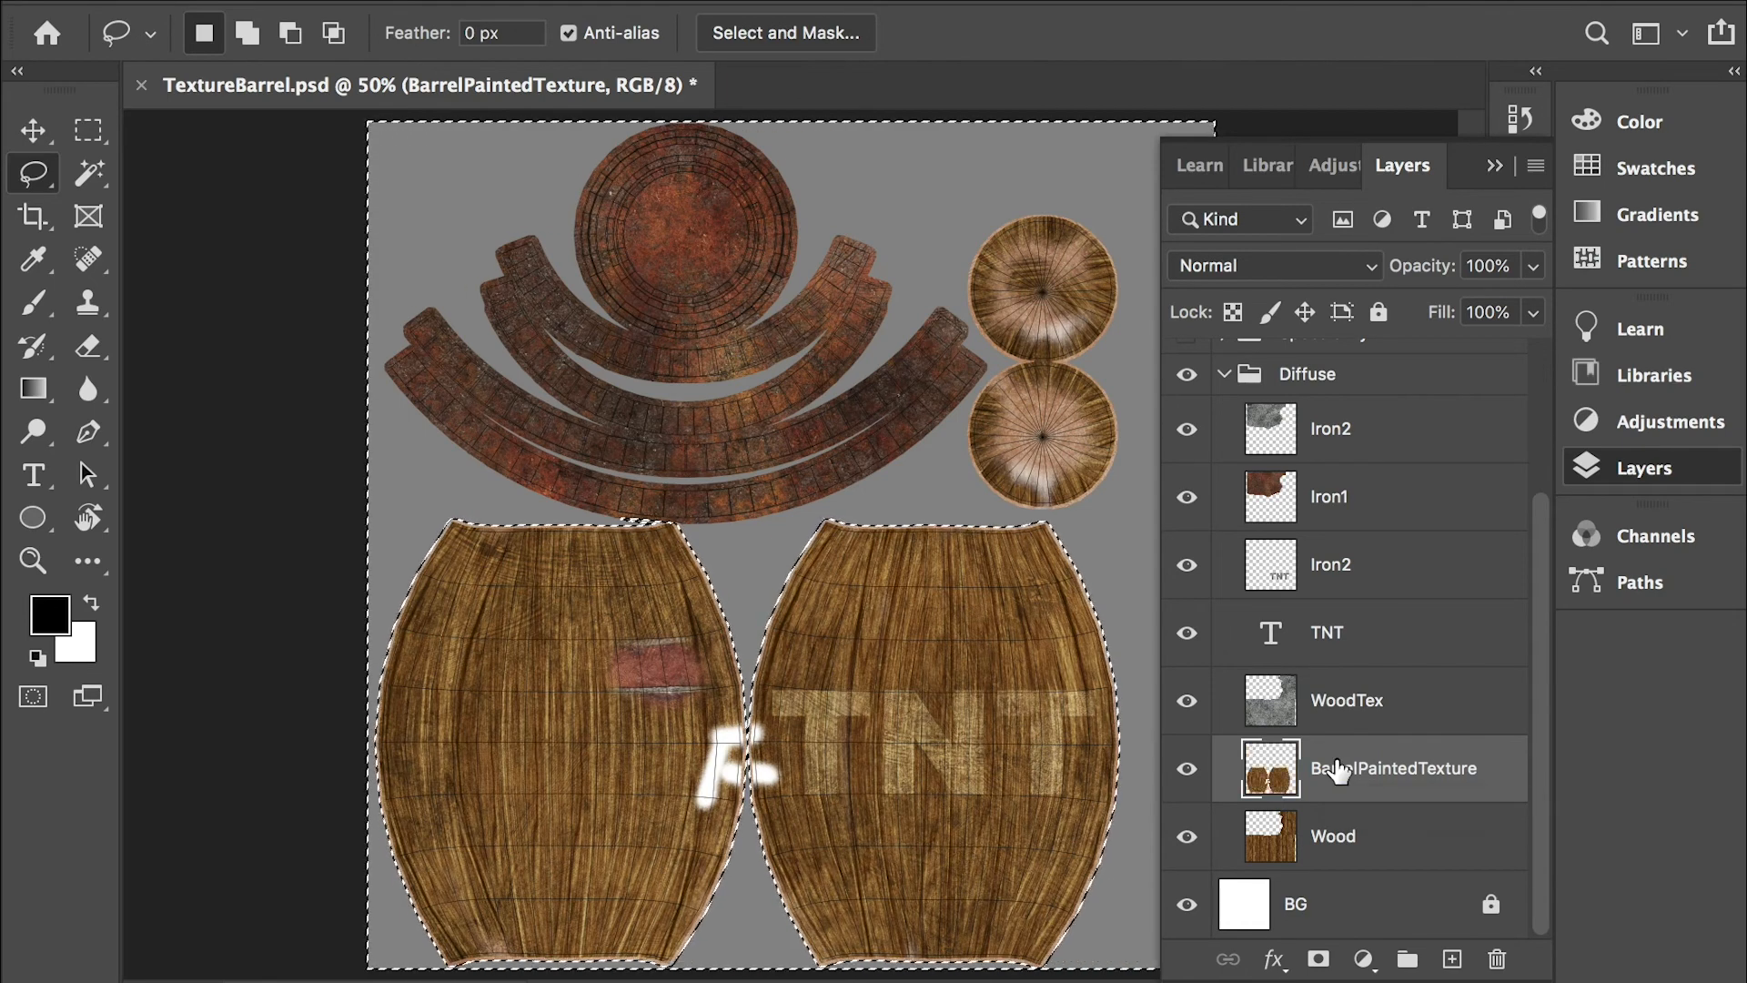
pyautogui.press('Delete')
pyautogui.hotkey('ctrl', 'd')
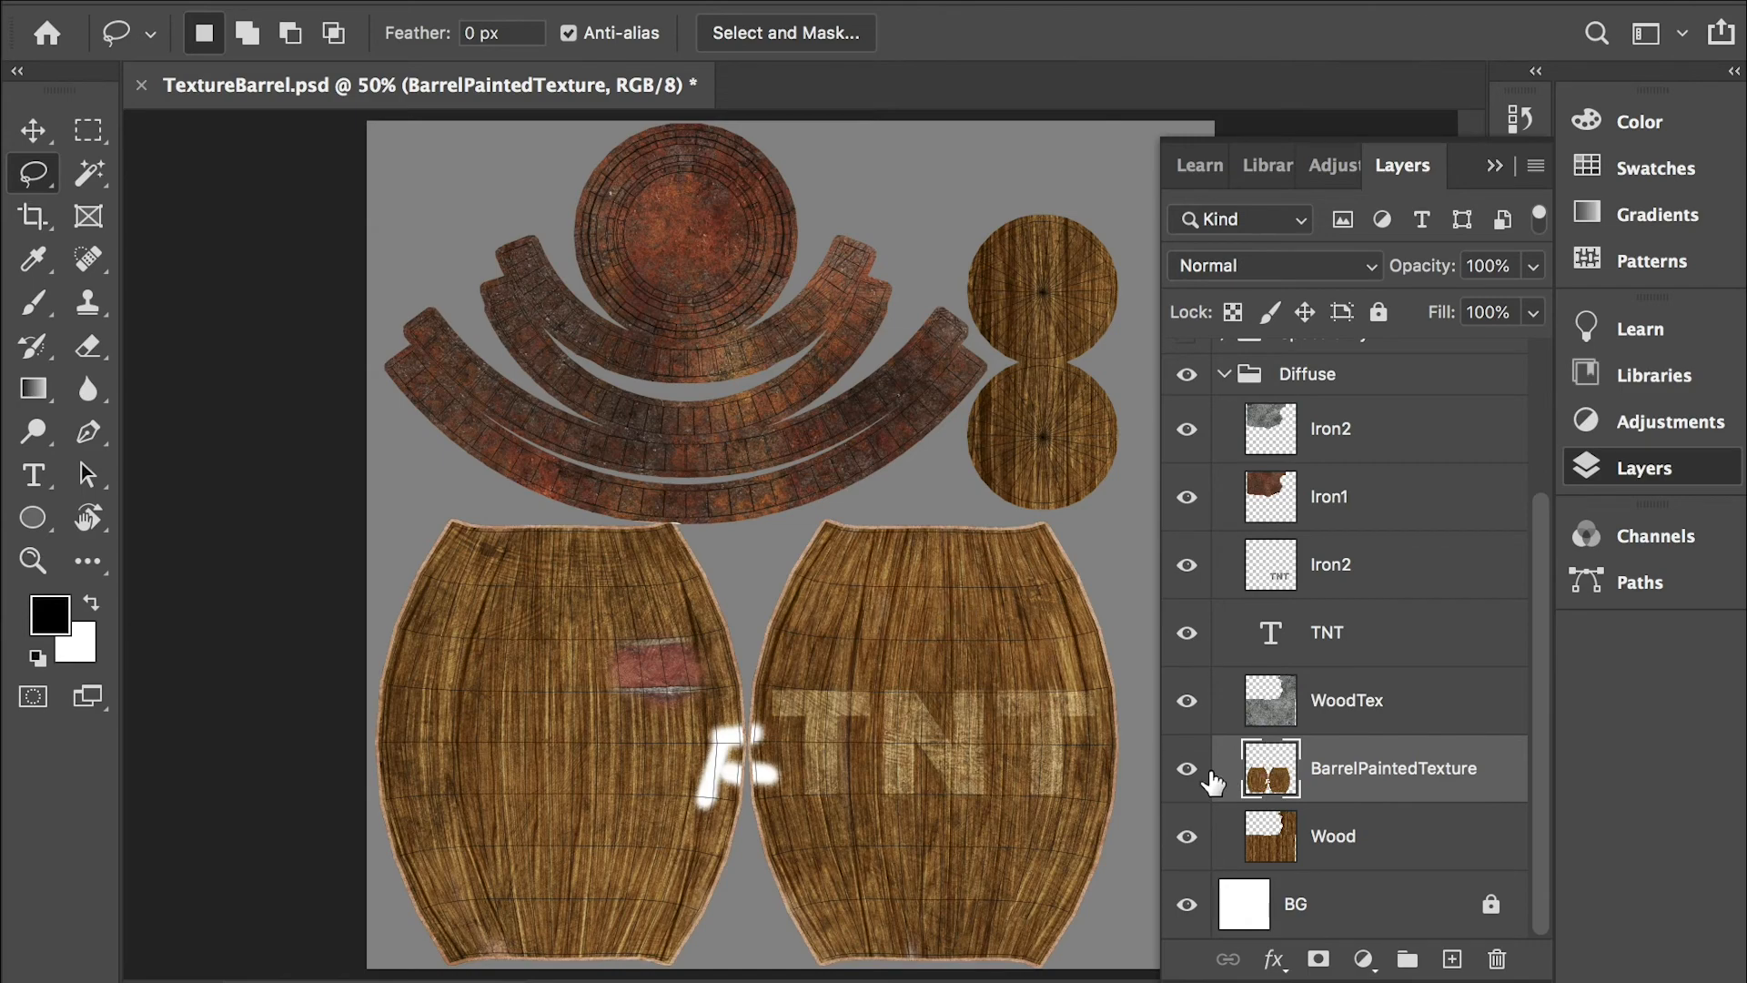
# - Toggle the BarrelPaintedTexture layer's visibility to compare the painted wood with the original Wood layer
pyautogui.click(1190, 771)
pyautogui.click(1188, 772)
pyautogui.click(1188, 771)
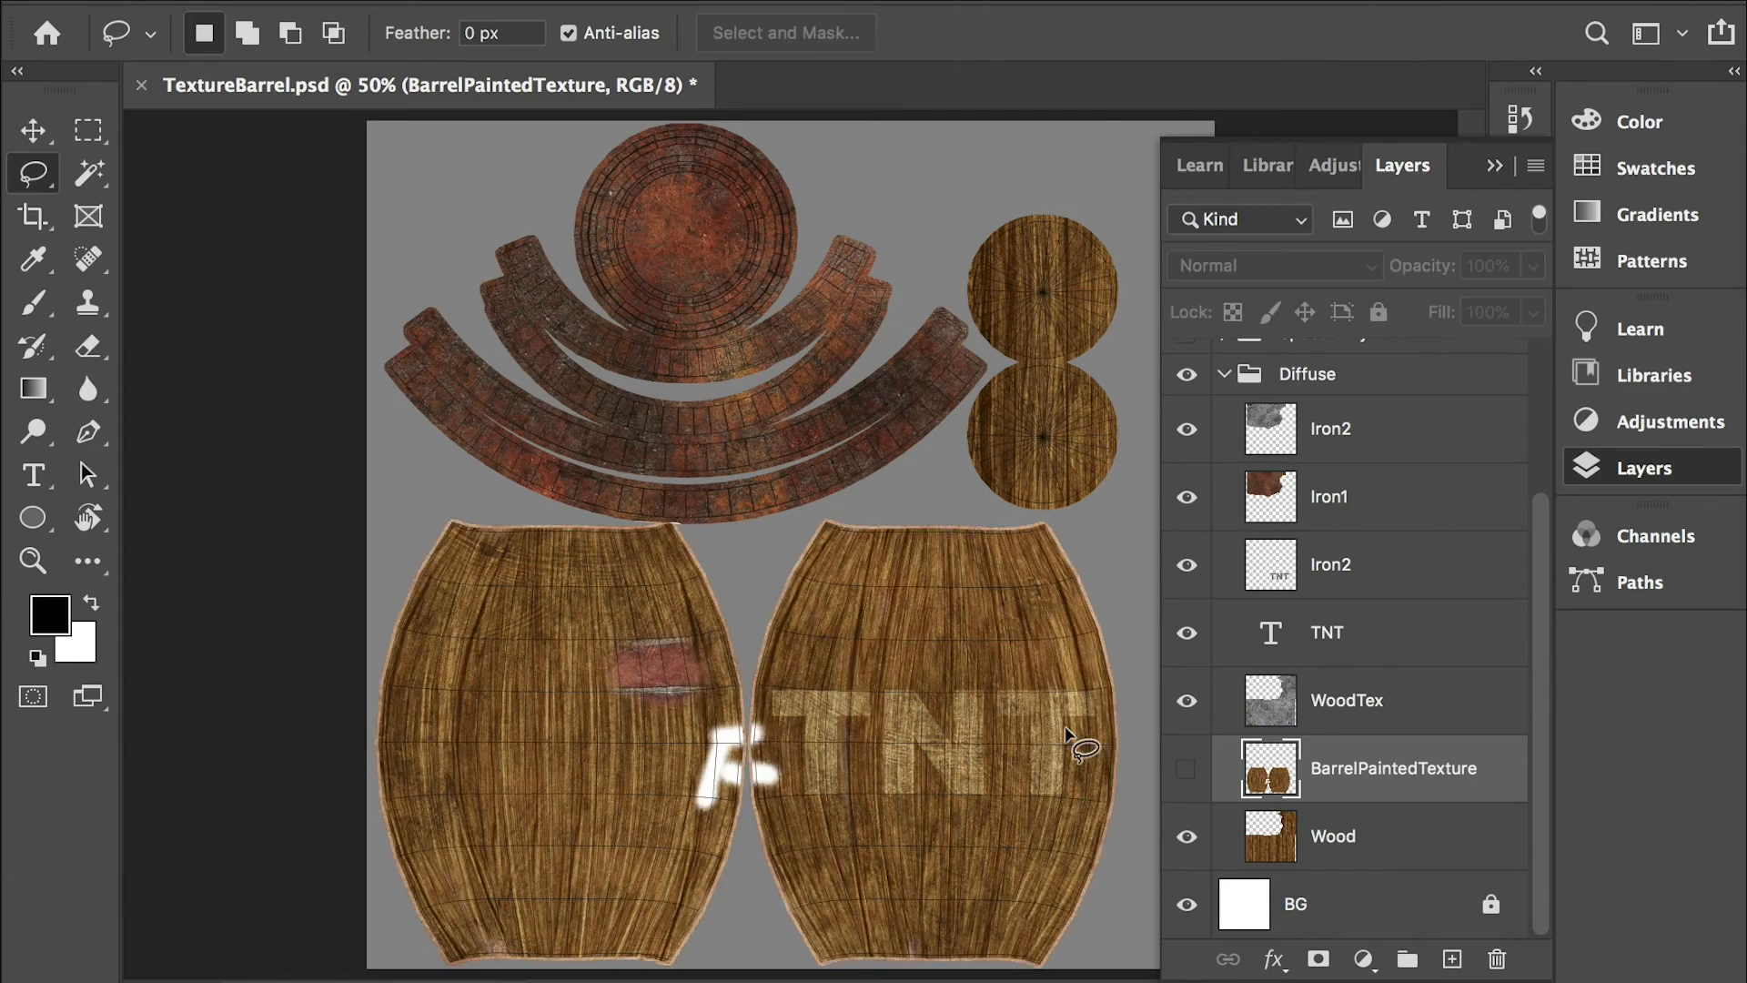
pyautogui.click(1187, 769)
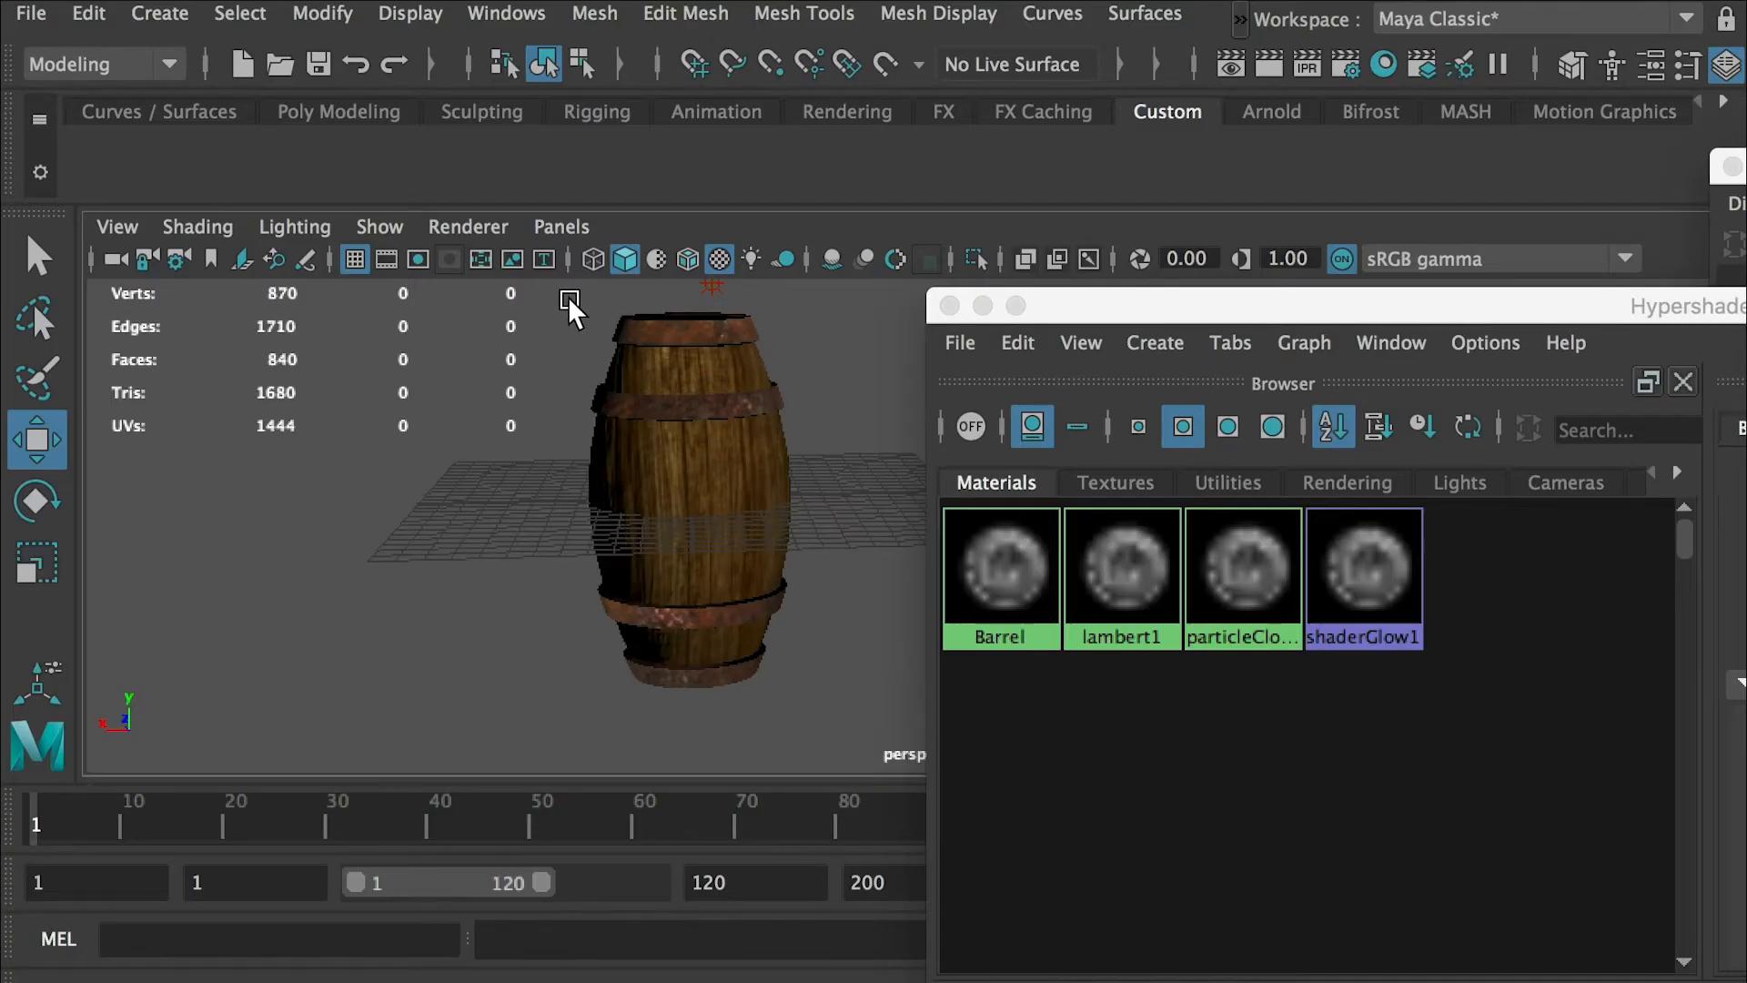
# - In Maya, duplicate the whole barrel with its iron bands and move the copy along X beside the original
pyautogui.moveTo(572, 309); pyautogui.dragTo(838, 768)
pyautogui.hotkey('ctrl', 'd')
pyautogui.moveTo(523, 500); pyautogui.dragTo(312, 499)
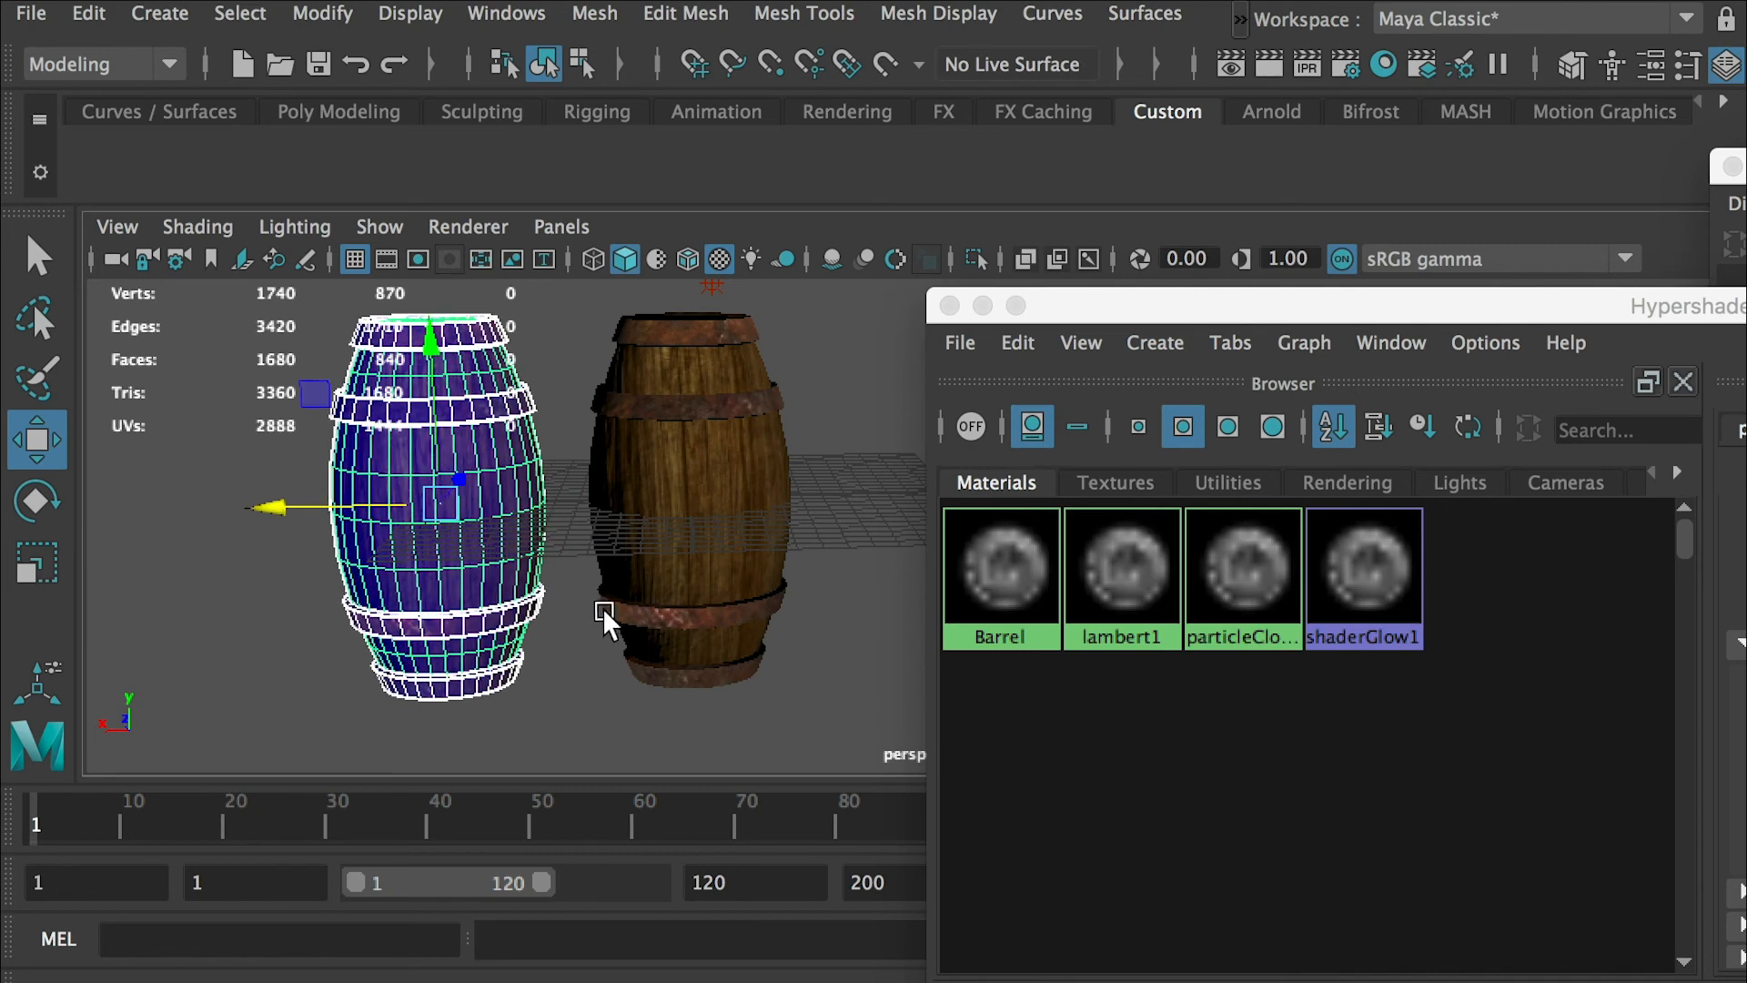
pyautogui.click(604, 670)
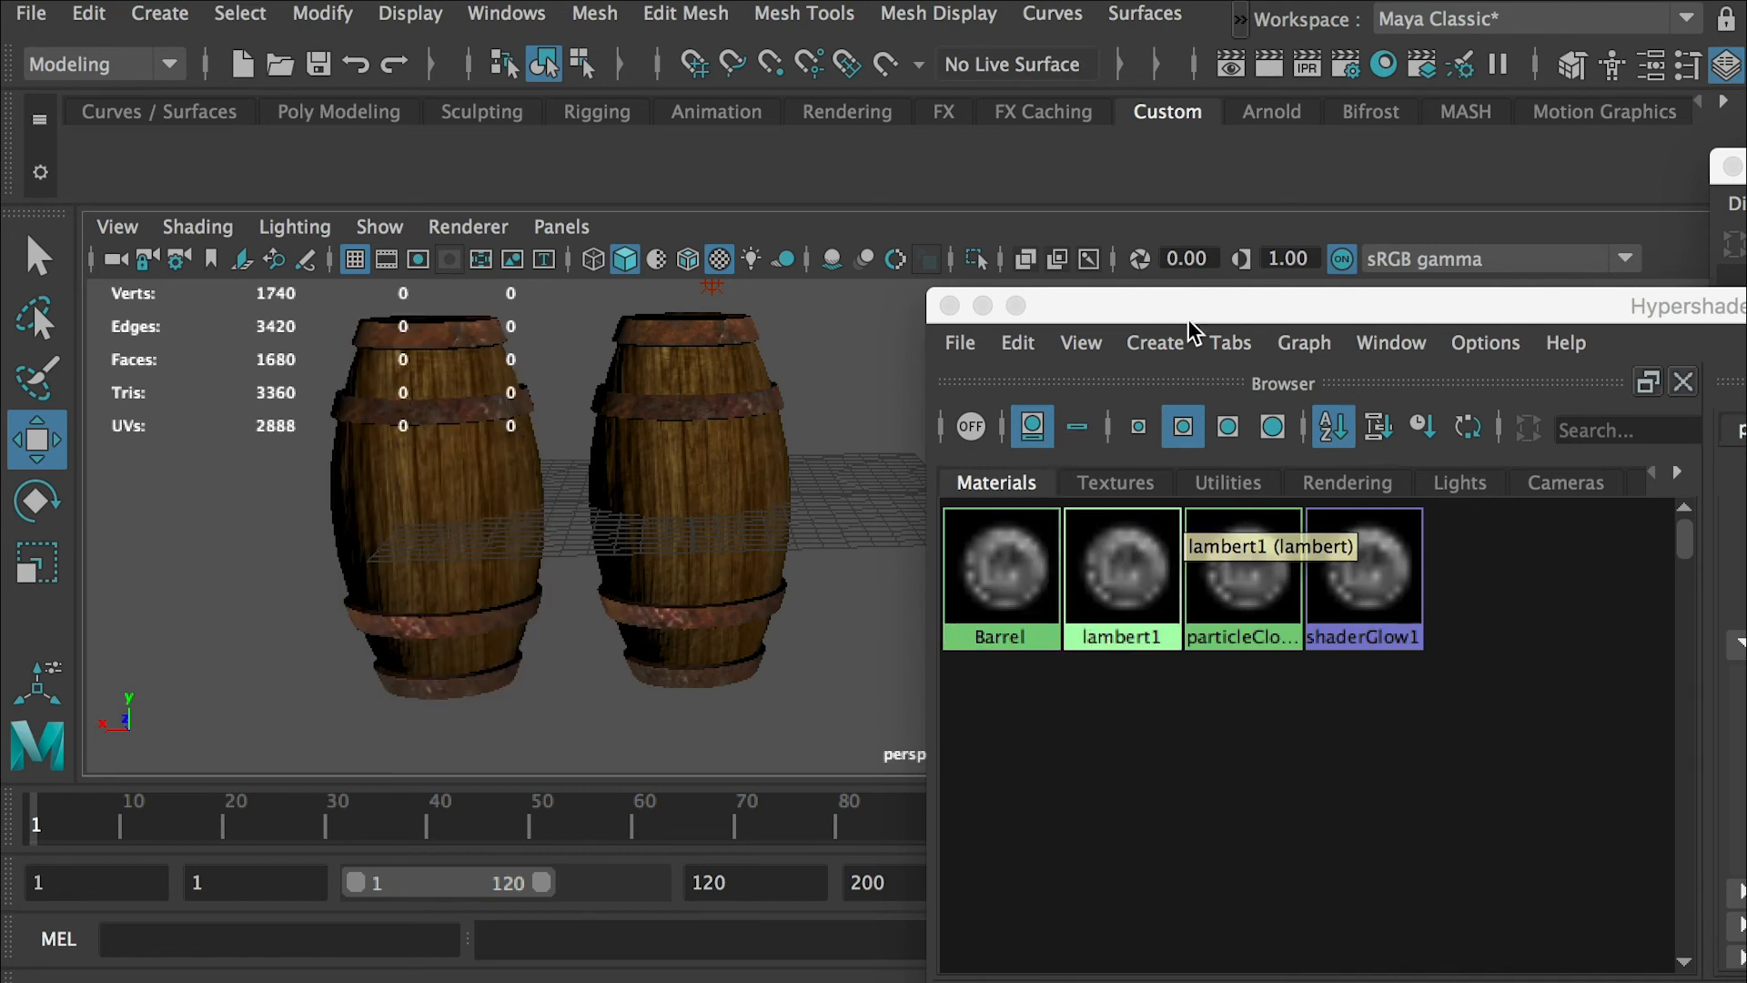
# - Create a Lambert material in the Hypershade and name it Barrel2
pyautogui.click(1155, 343)
pyautogui.moveTo(1201, 401)
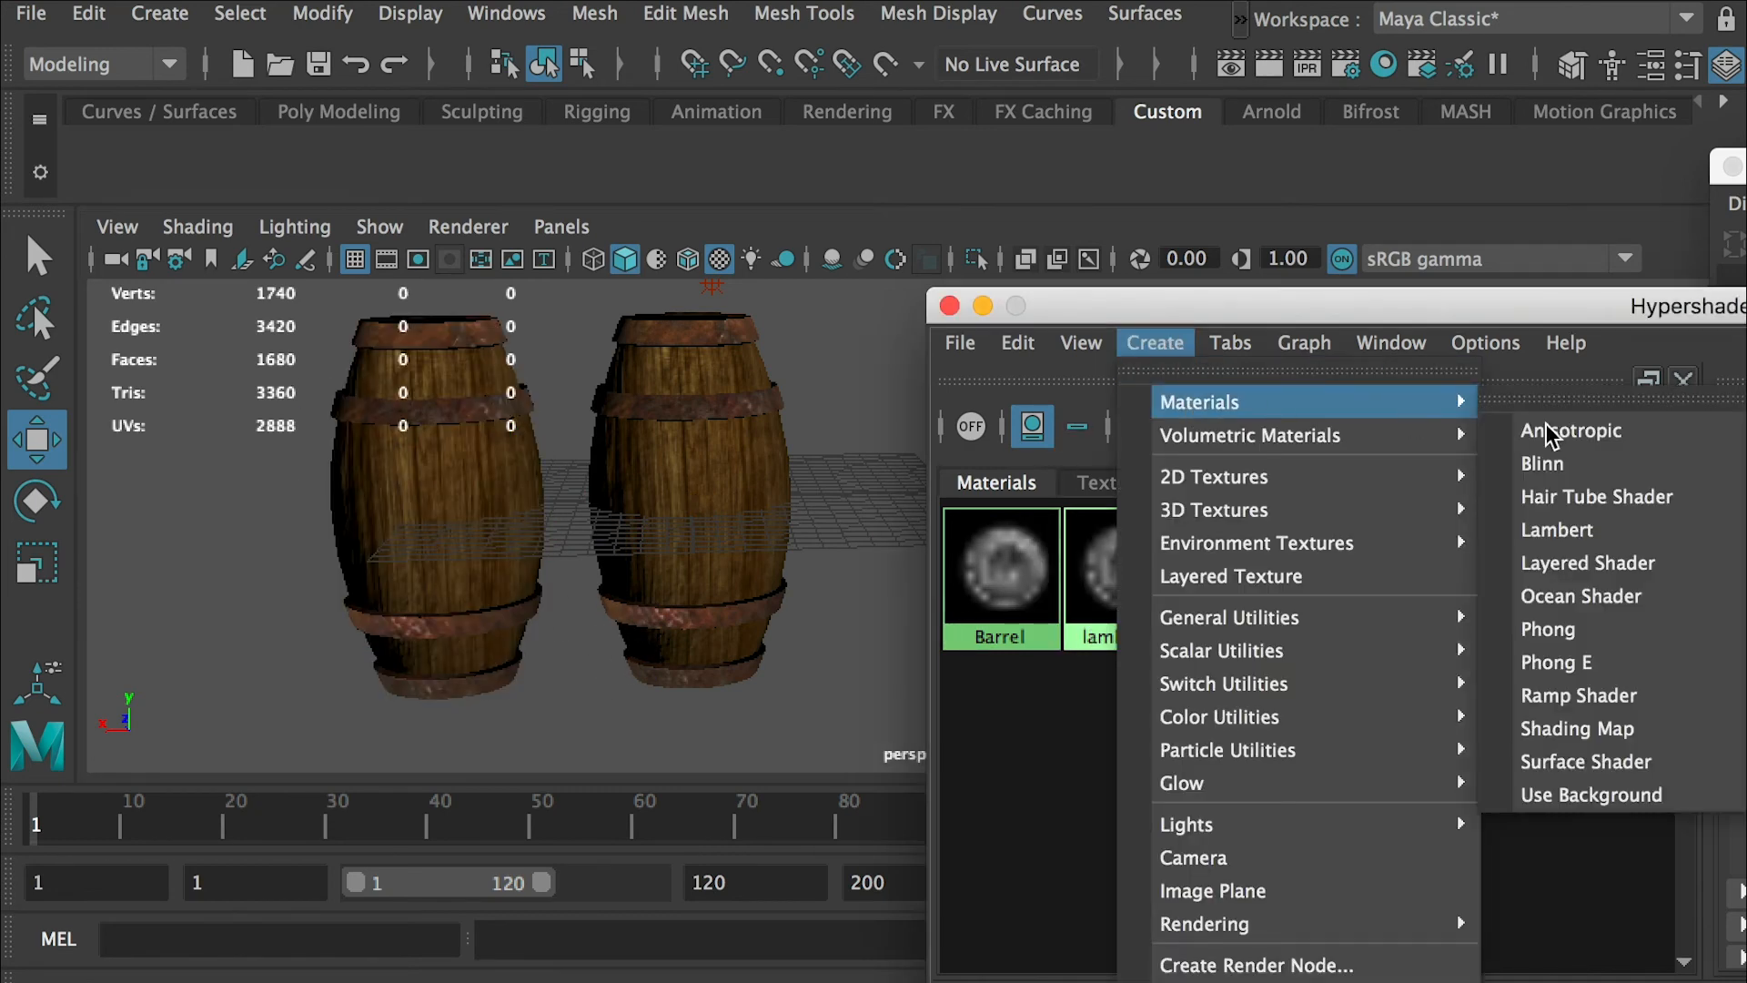
pyautogui.click(1556, 530)
pyautogui.write('B')
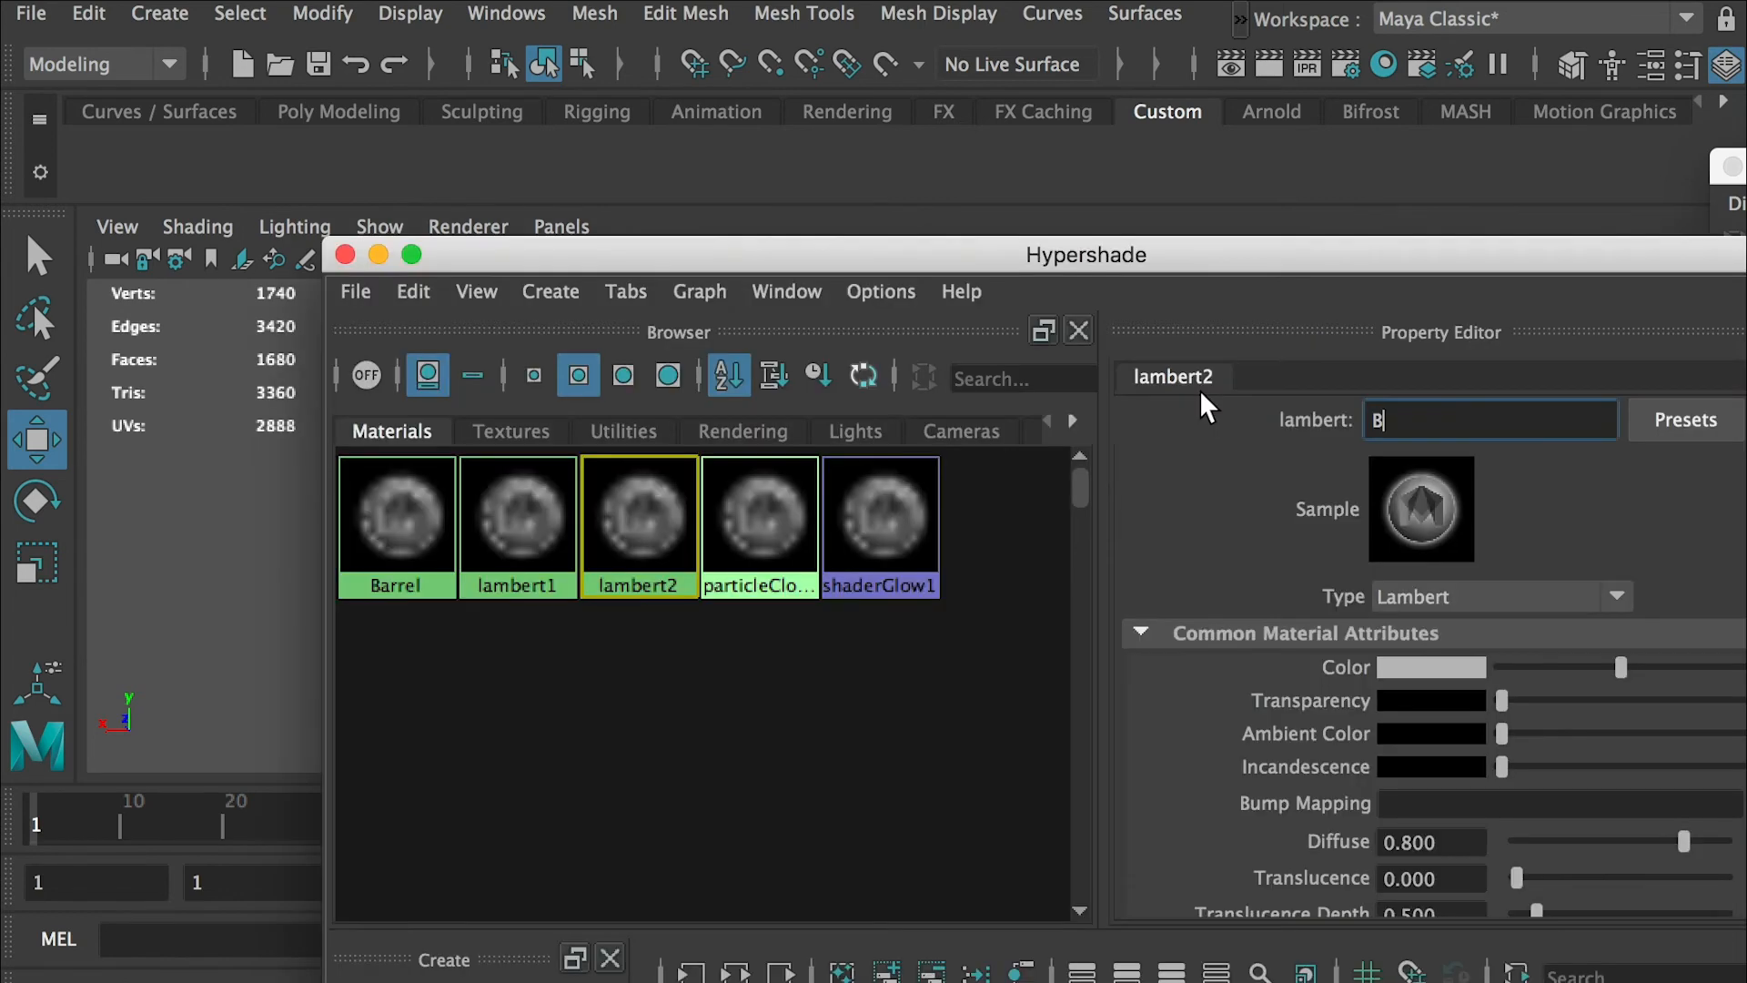
pyautogui.write('arrel2')
pyautogui.press('Return')
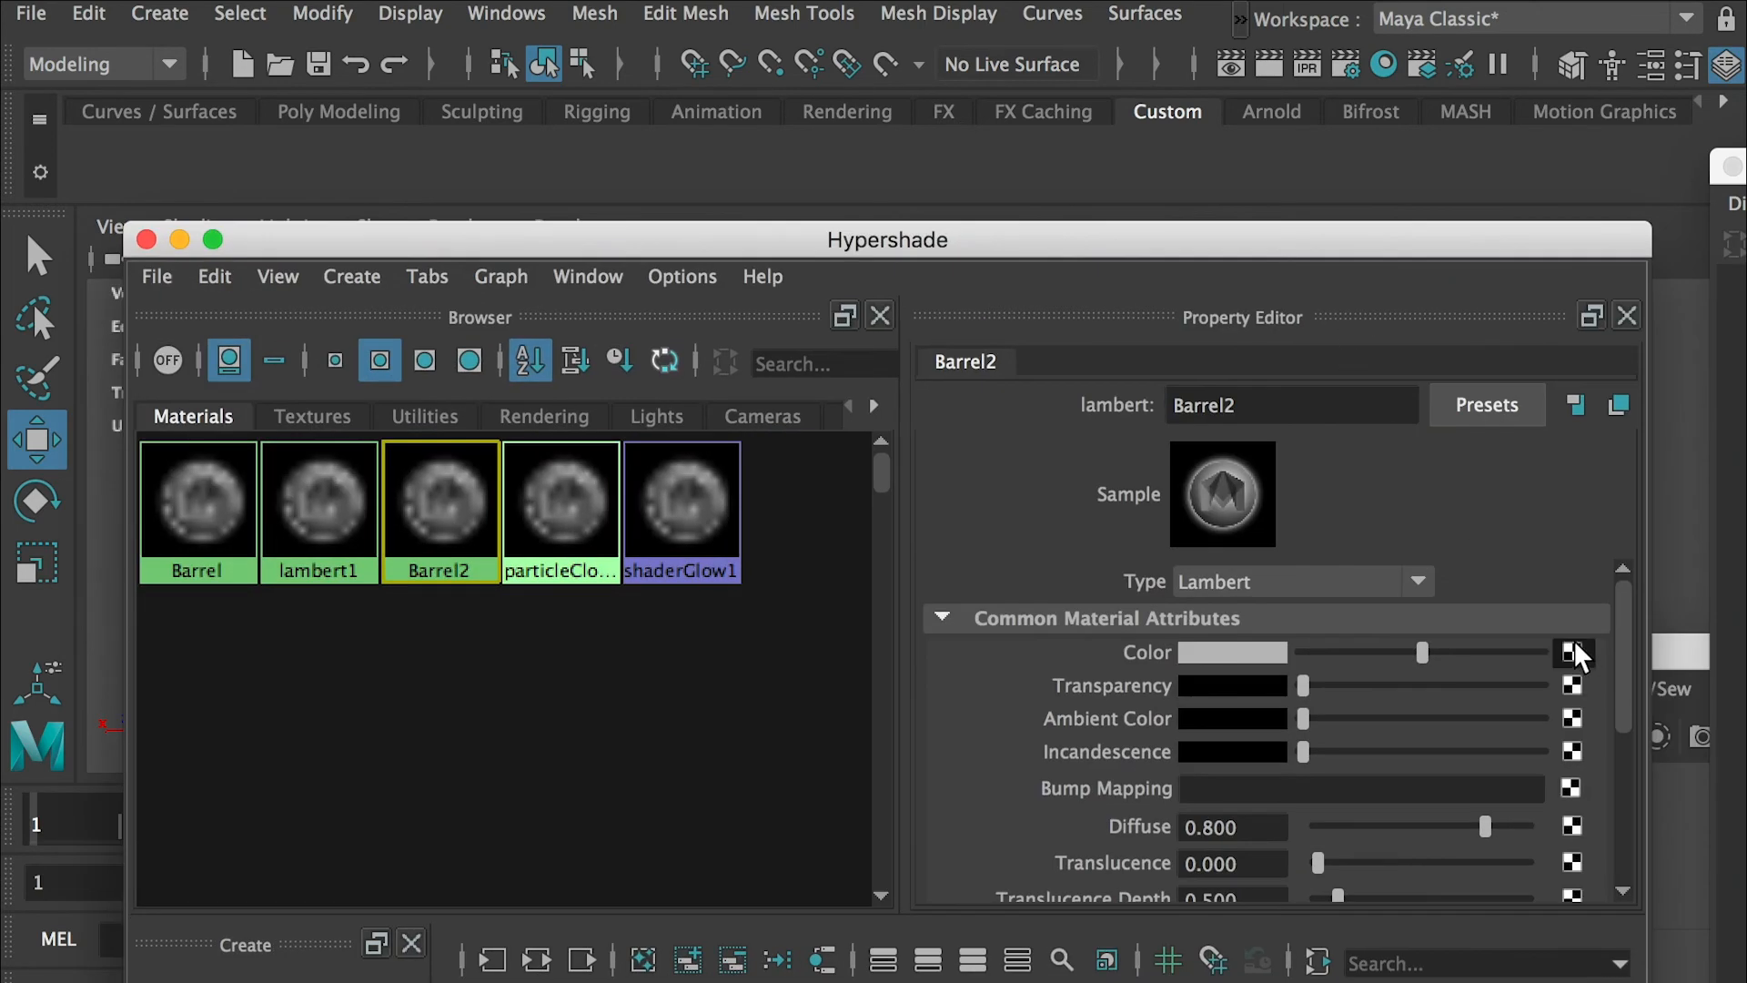
# - Connect a file texture to the Barrel2 material's color and load TextureBarrel_New Diffuse.jpg from the sourceimages folder
pyautogui.click(1573, 652)
pyautogui.click(1097, 380)
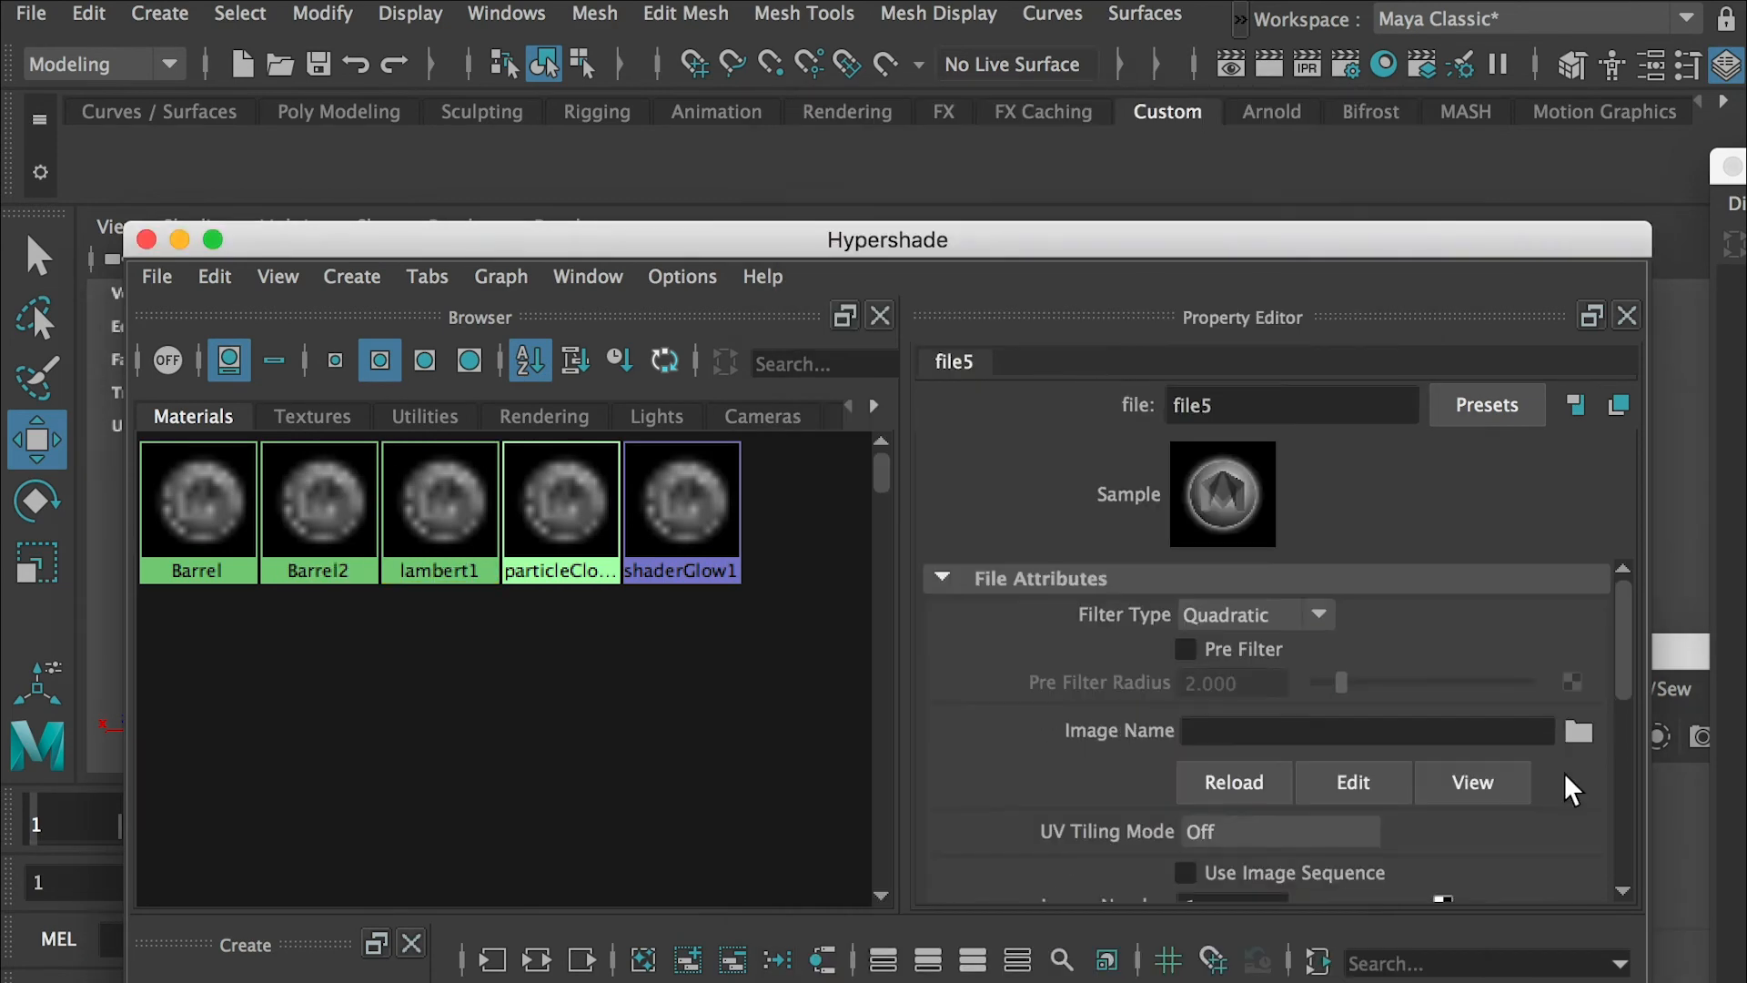
pyautogui.click(1579, 731)
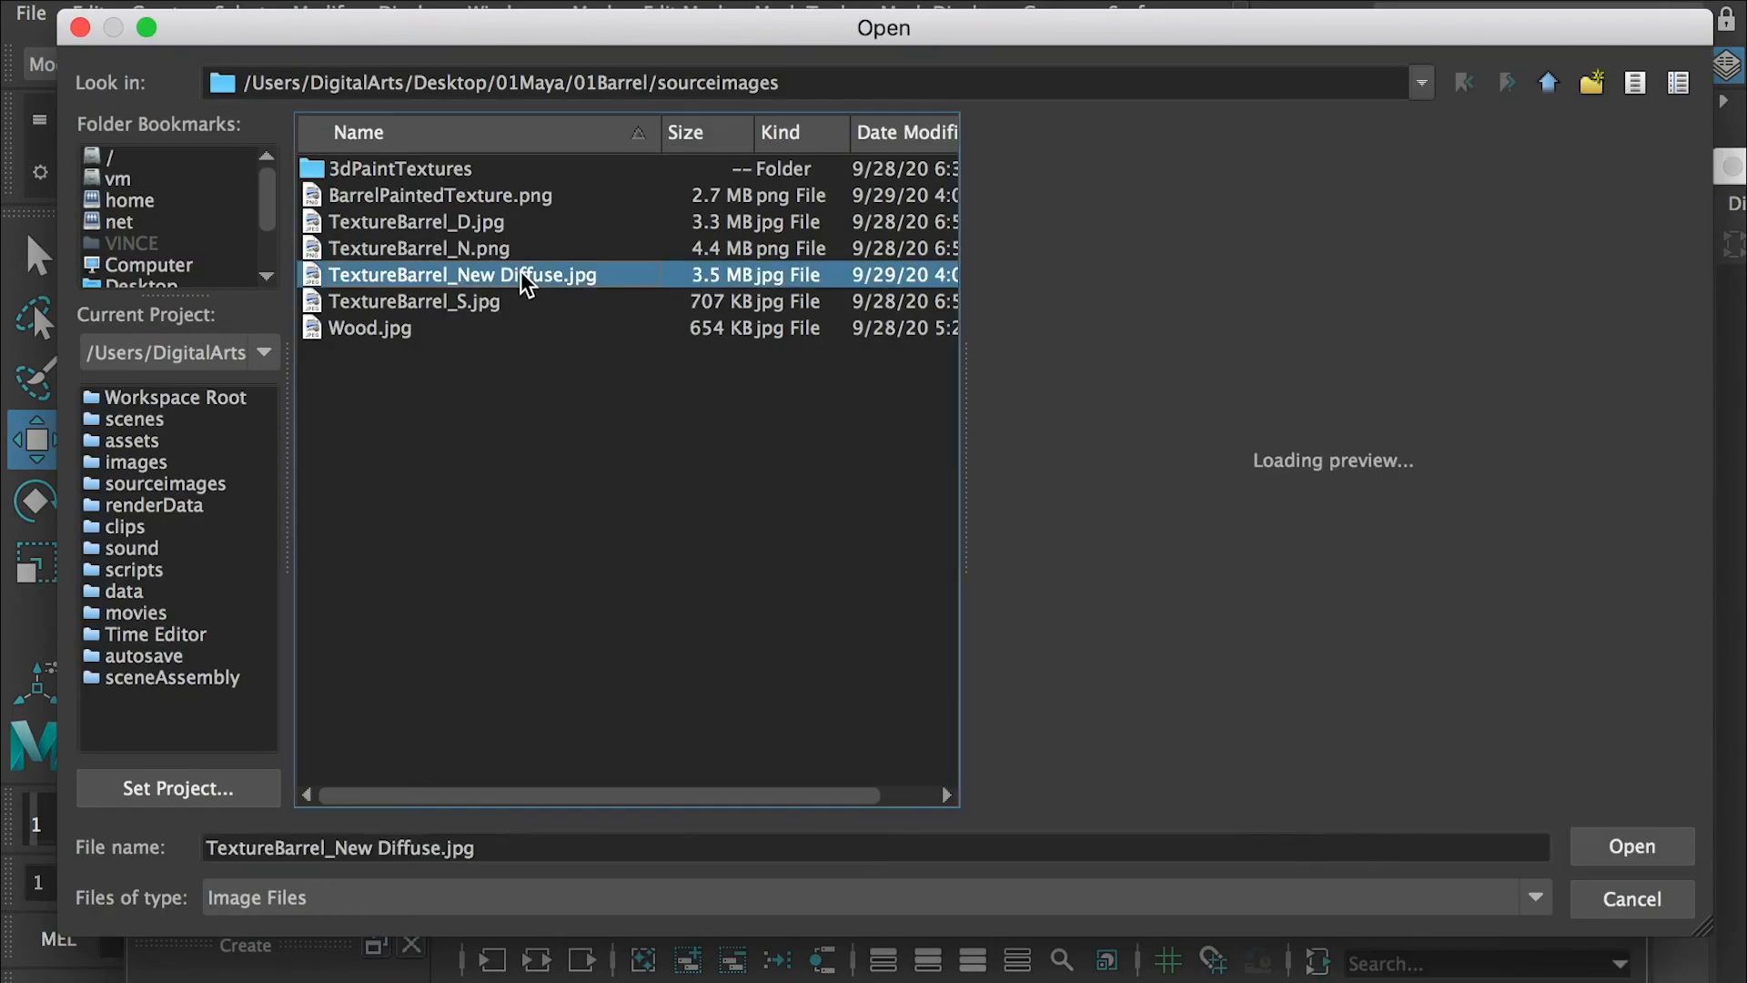
pyautogui.click(526, 275)
pyautogui.click(1631, 846)
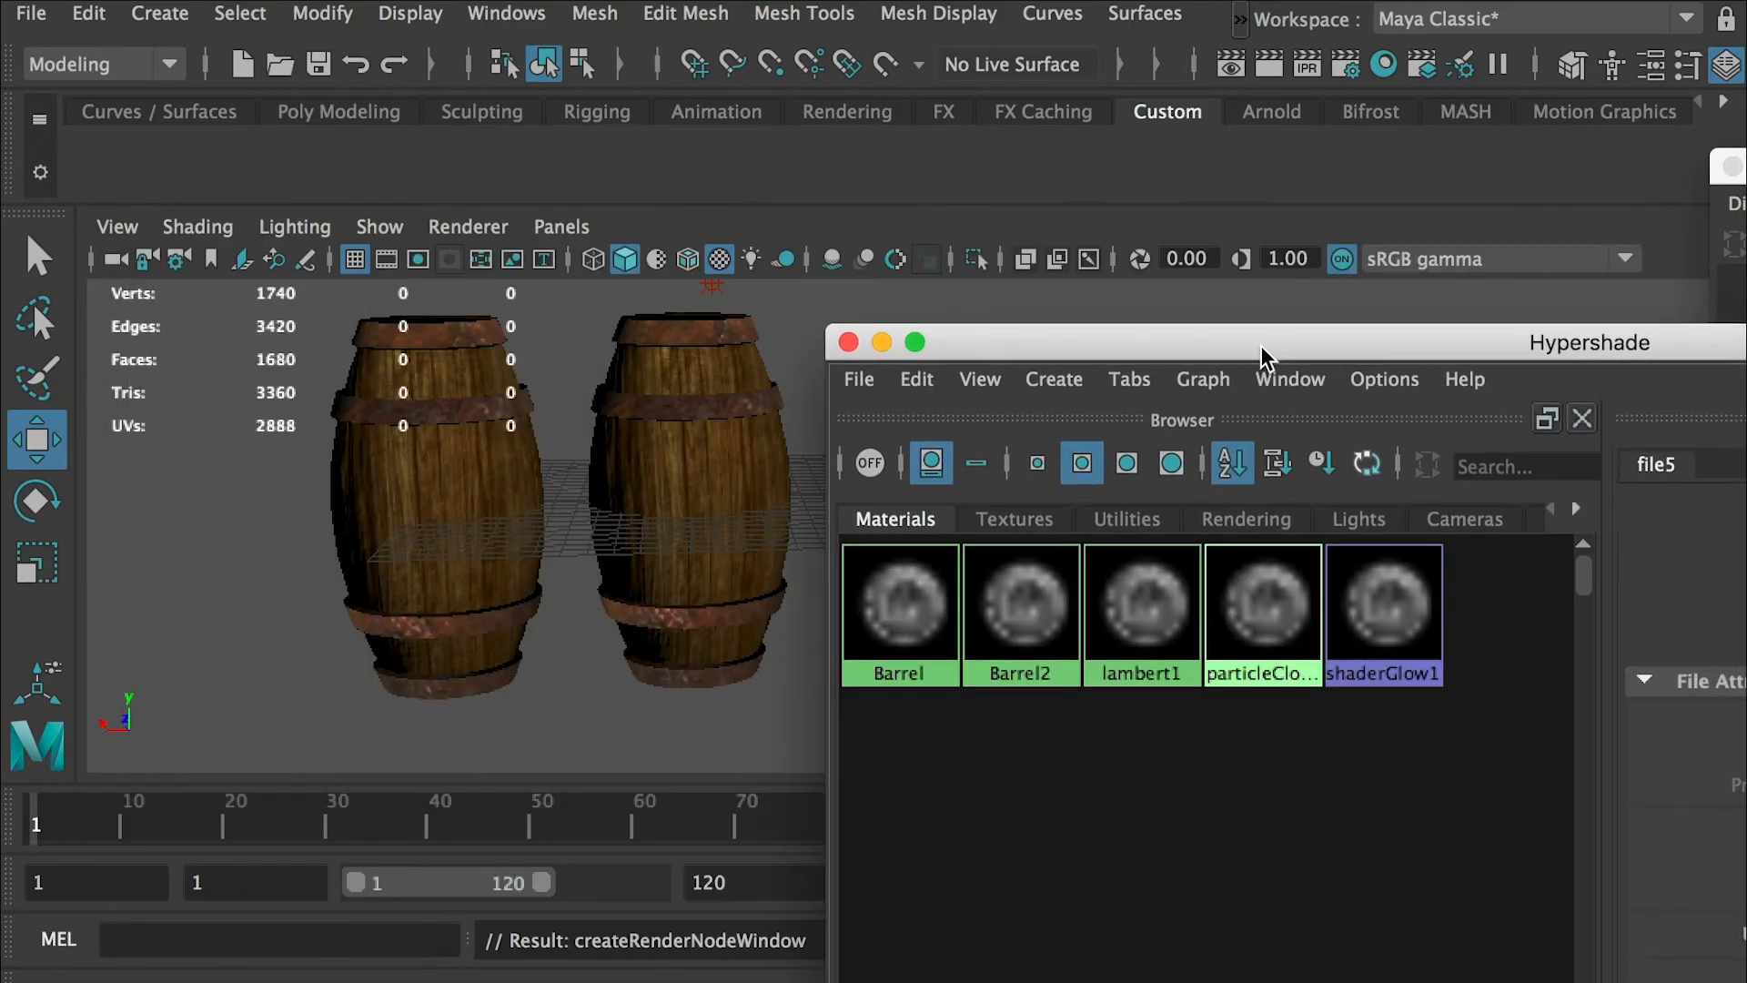
# - Assign the Barrel2 material to the wooden body of the barrel copy, then close the Hypershade view and clear the selection
pyautogui.click(437, 483)
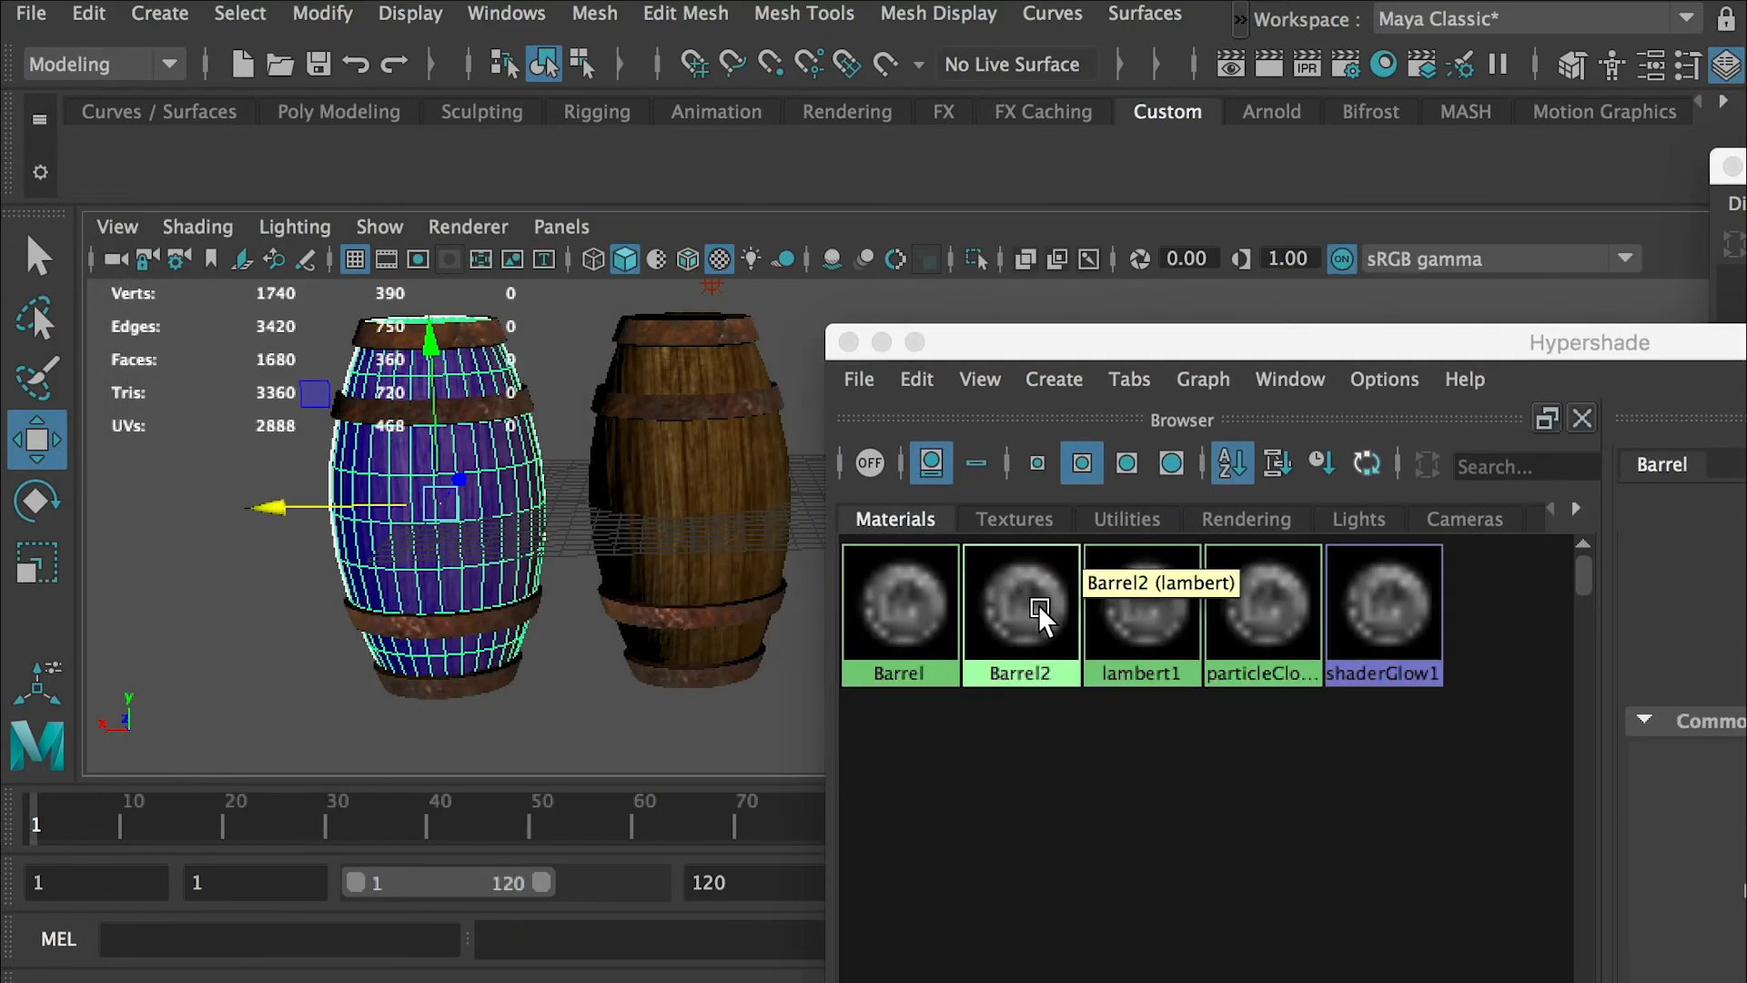
pyautogui.moveTo(1035, 619); pyautogui.dragTo(975, 526, button='right')
pyautogui.click(914, 341)
pyautogui.click(1079, 505)
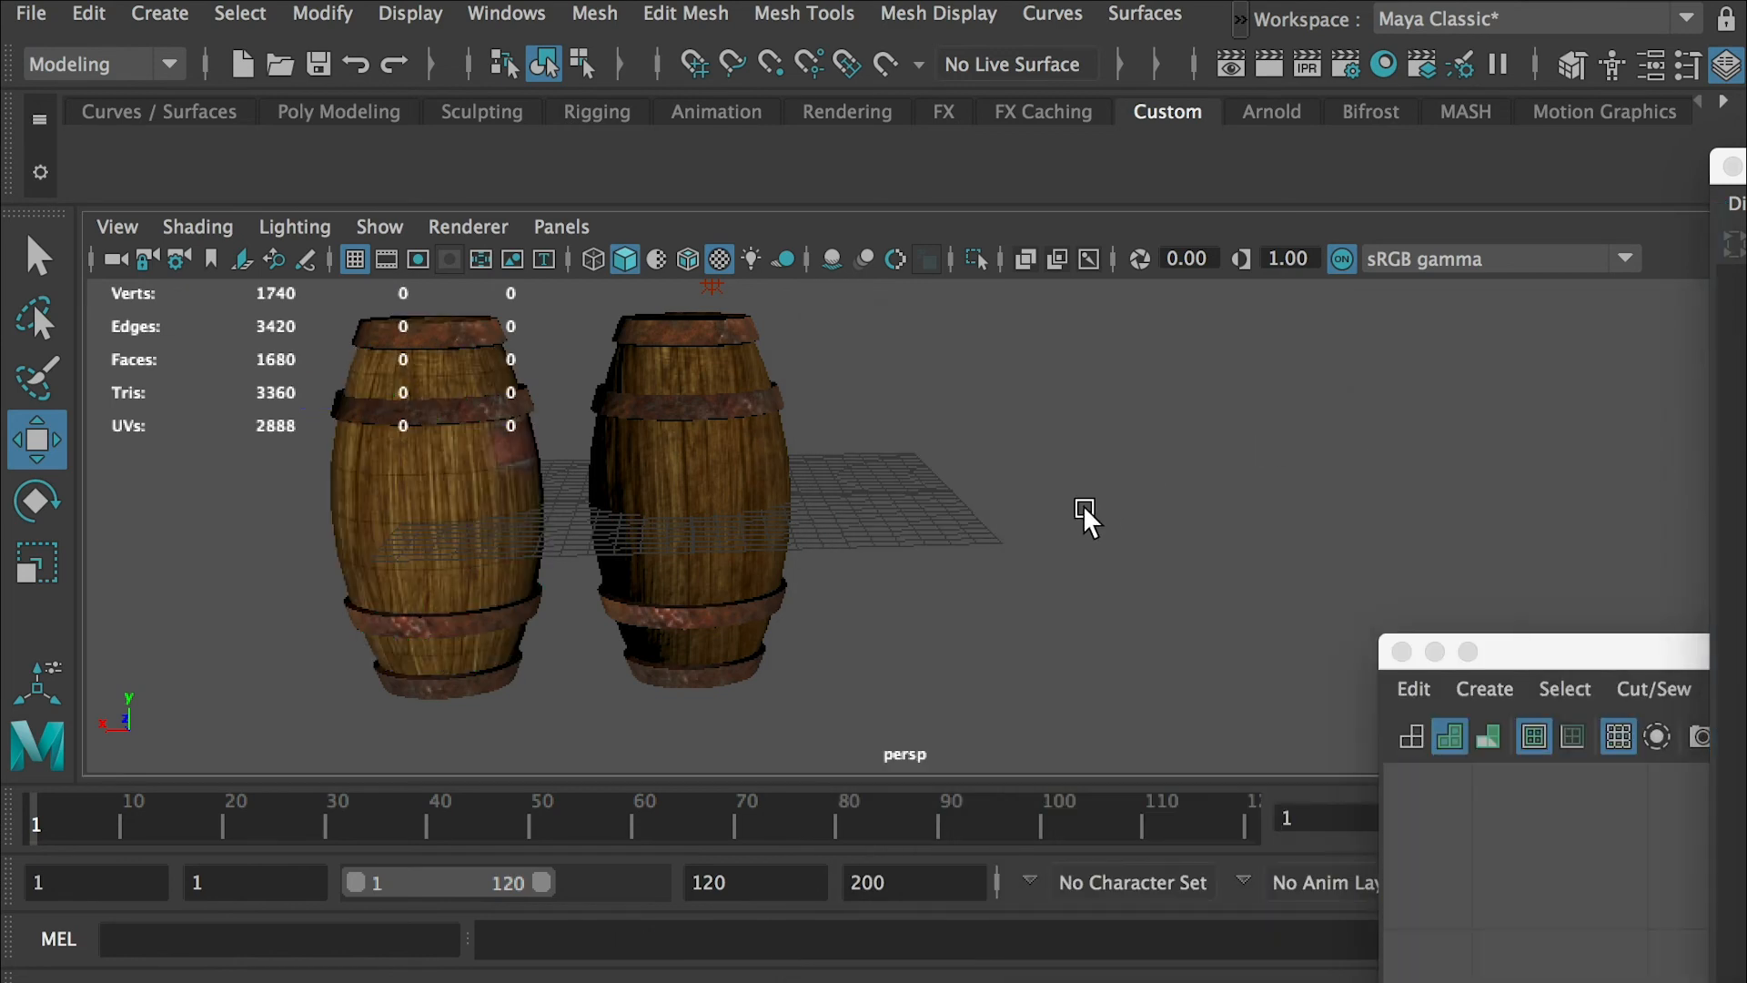
# - Examine both barrels from all sides and close up, comparing the painted wood texture with the original one
pyautogui.keyDown('alt'); pyautogui.moveTo(1074, 491); pyautogui.dragTo(843, 414); pyautogui.keyUp('alt')
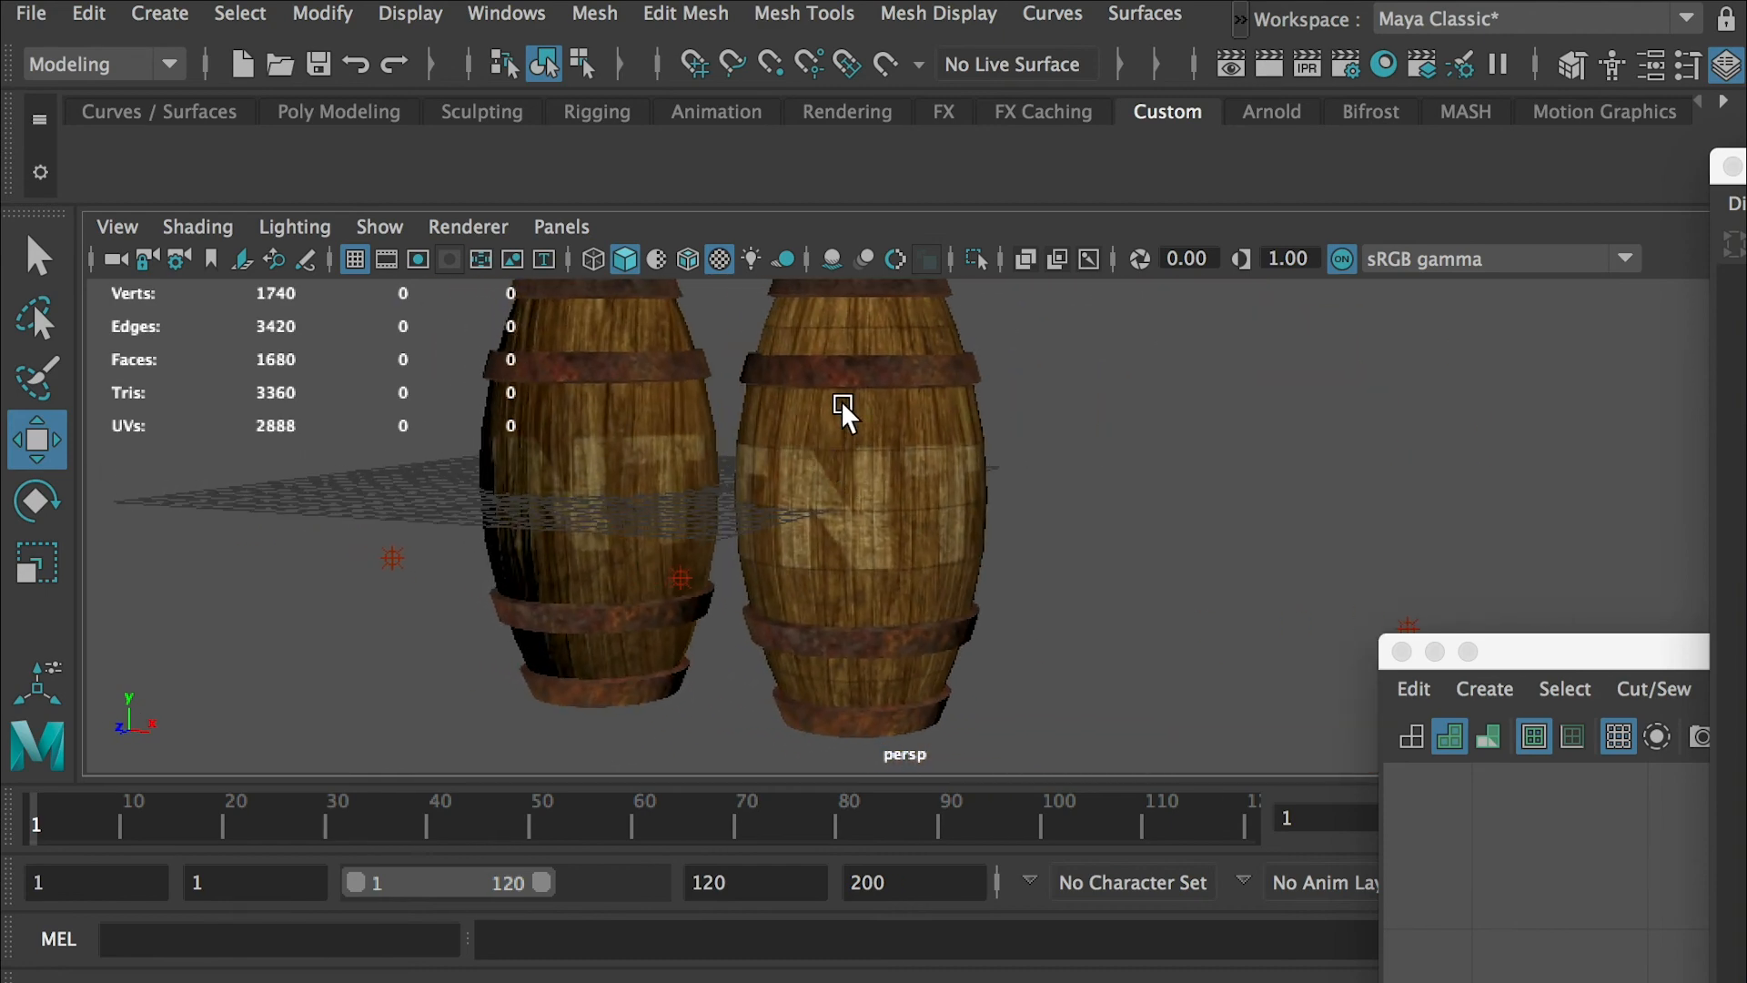
pyautogui.keyDown('alt'); pyautogui.moveTo(854, 418); pyautogui.dragTo(760, 440); pyautogui.keyUp('alt')
pyautogui.keyDown('alt'); pyautogui.moveTo(827, 390); pyautogui.dragTo(845, 435); pyautogui.keyUp('alt')
pyautogui.keyDown('alt'); pyautogui.moveTo(1169, 446); pyautogui.dragTo(968, 590, button='right'); pyautogui.keyUp('alt')
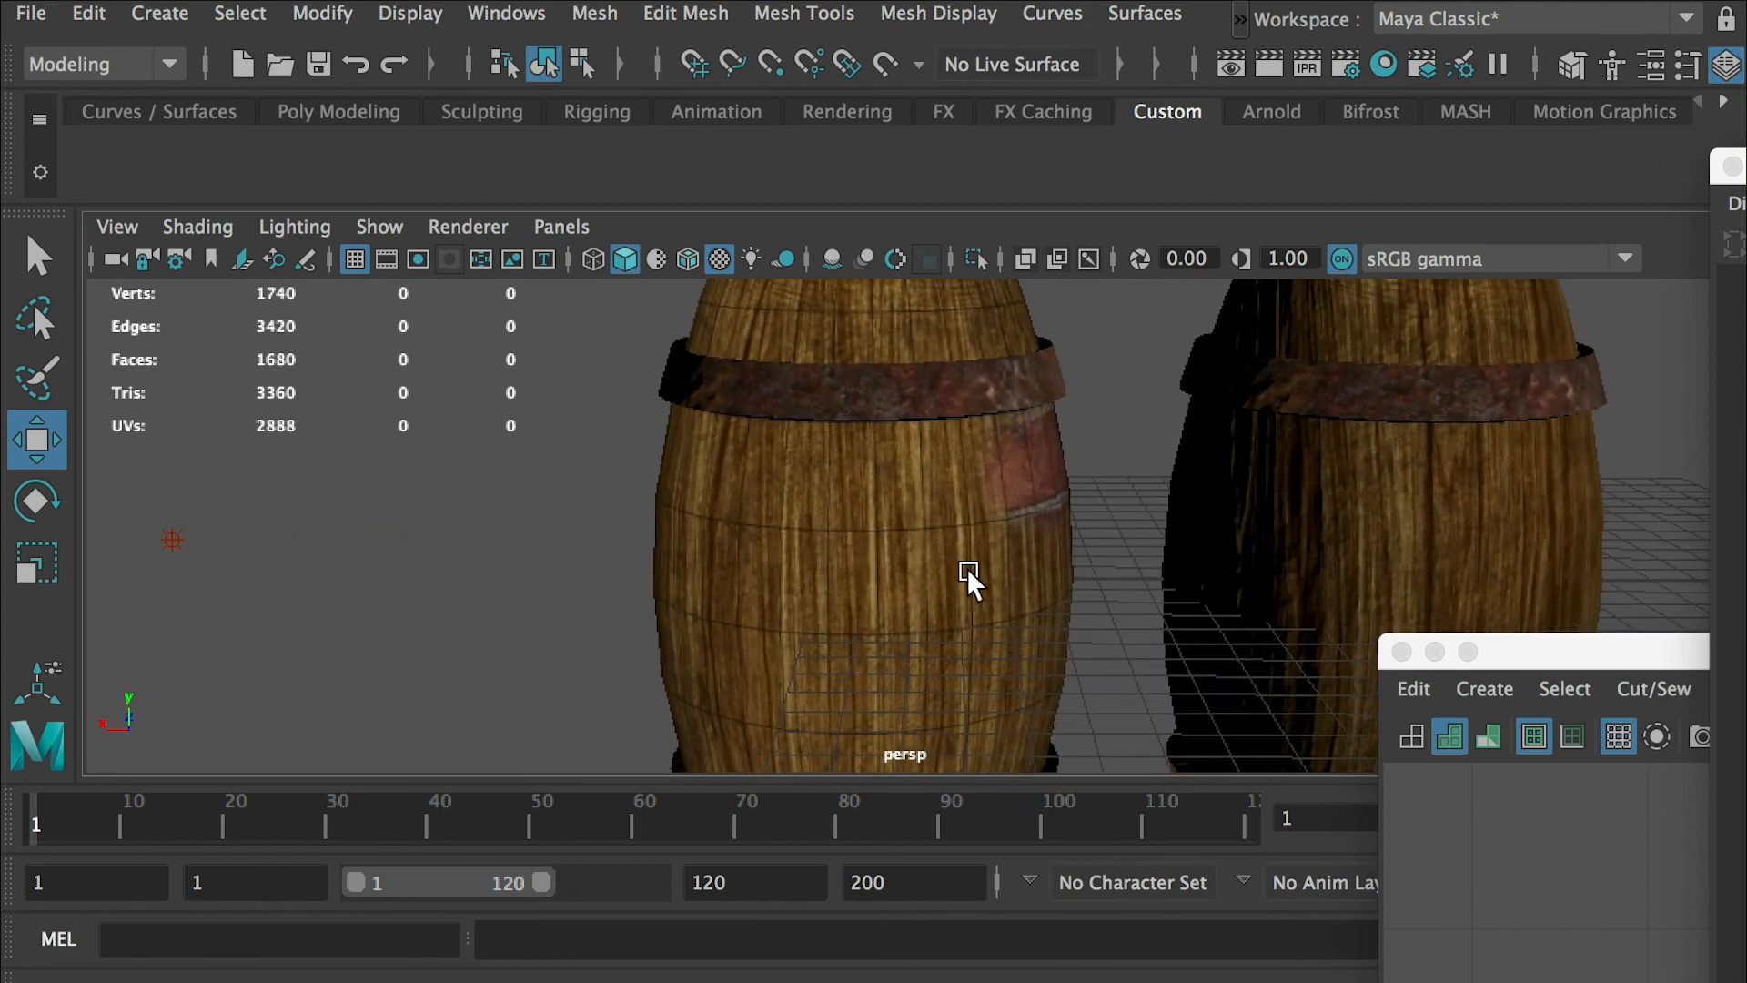
pyautogui.keyDown('alt'); pyautogui.moveTo(914, 467); pyautogui.dragTo(1026, 505); pyautogui.keyUp('alt')
pyautogui.keyDown('alt'); pyautogui.moveTo(936, 543); pyautogui.dragTo(1029, 390); pyautogui.keyUp('alt')
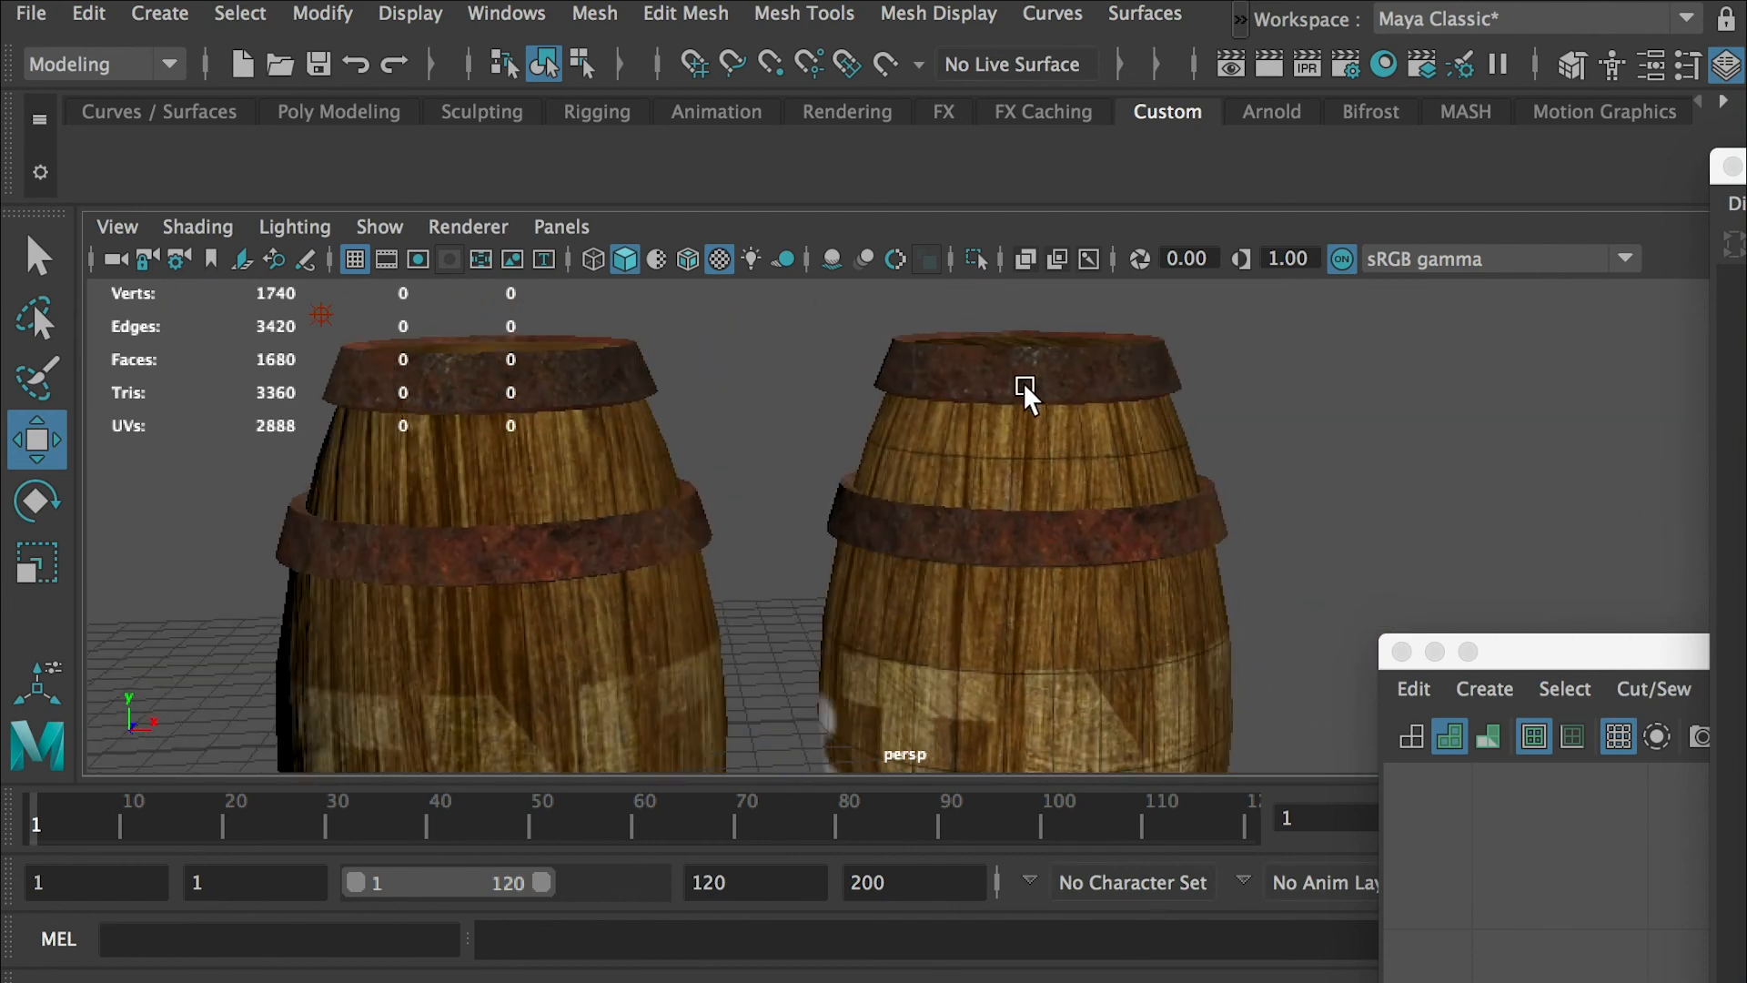
pyautogui.keyDown('alt'); pyautogui.moveTo(909, 506); pyautogui.dragTo(1004, 466); pyautogui.keyUp('alt')
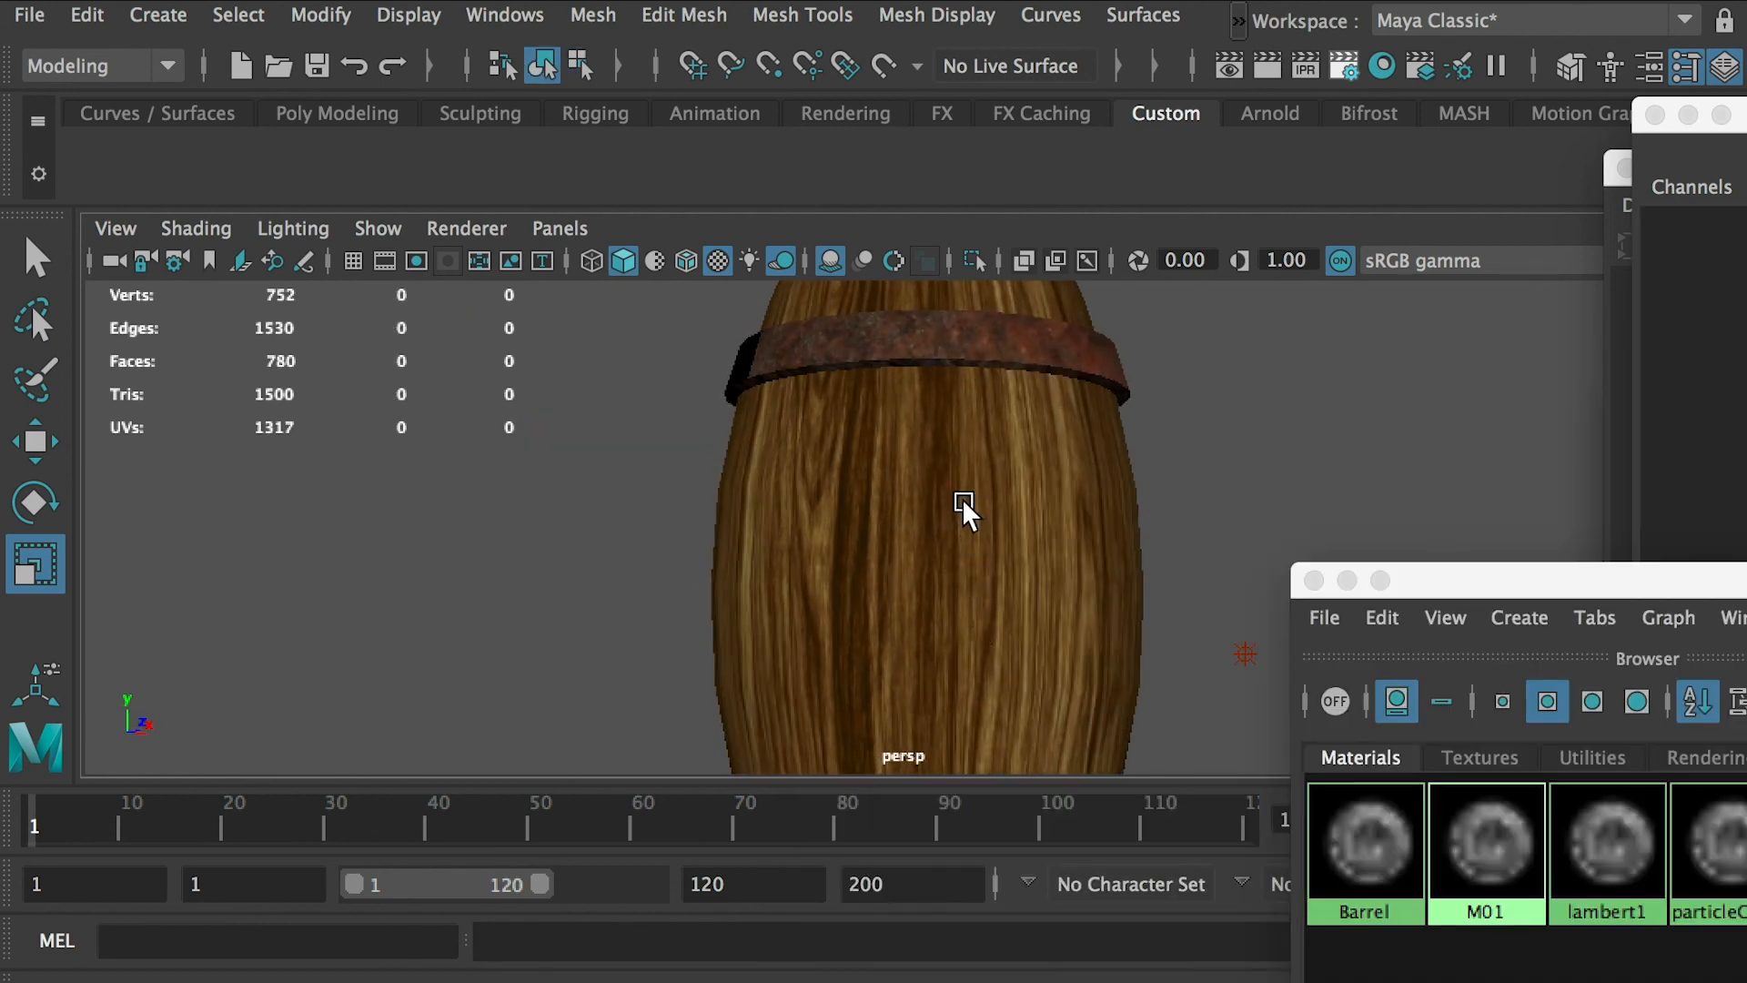
# - In the single-barrel scene, examine the wood texture around the barrel body and beneath the iron bands for seams
pyautogui.scroll(-5, 1037, 600)
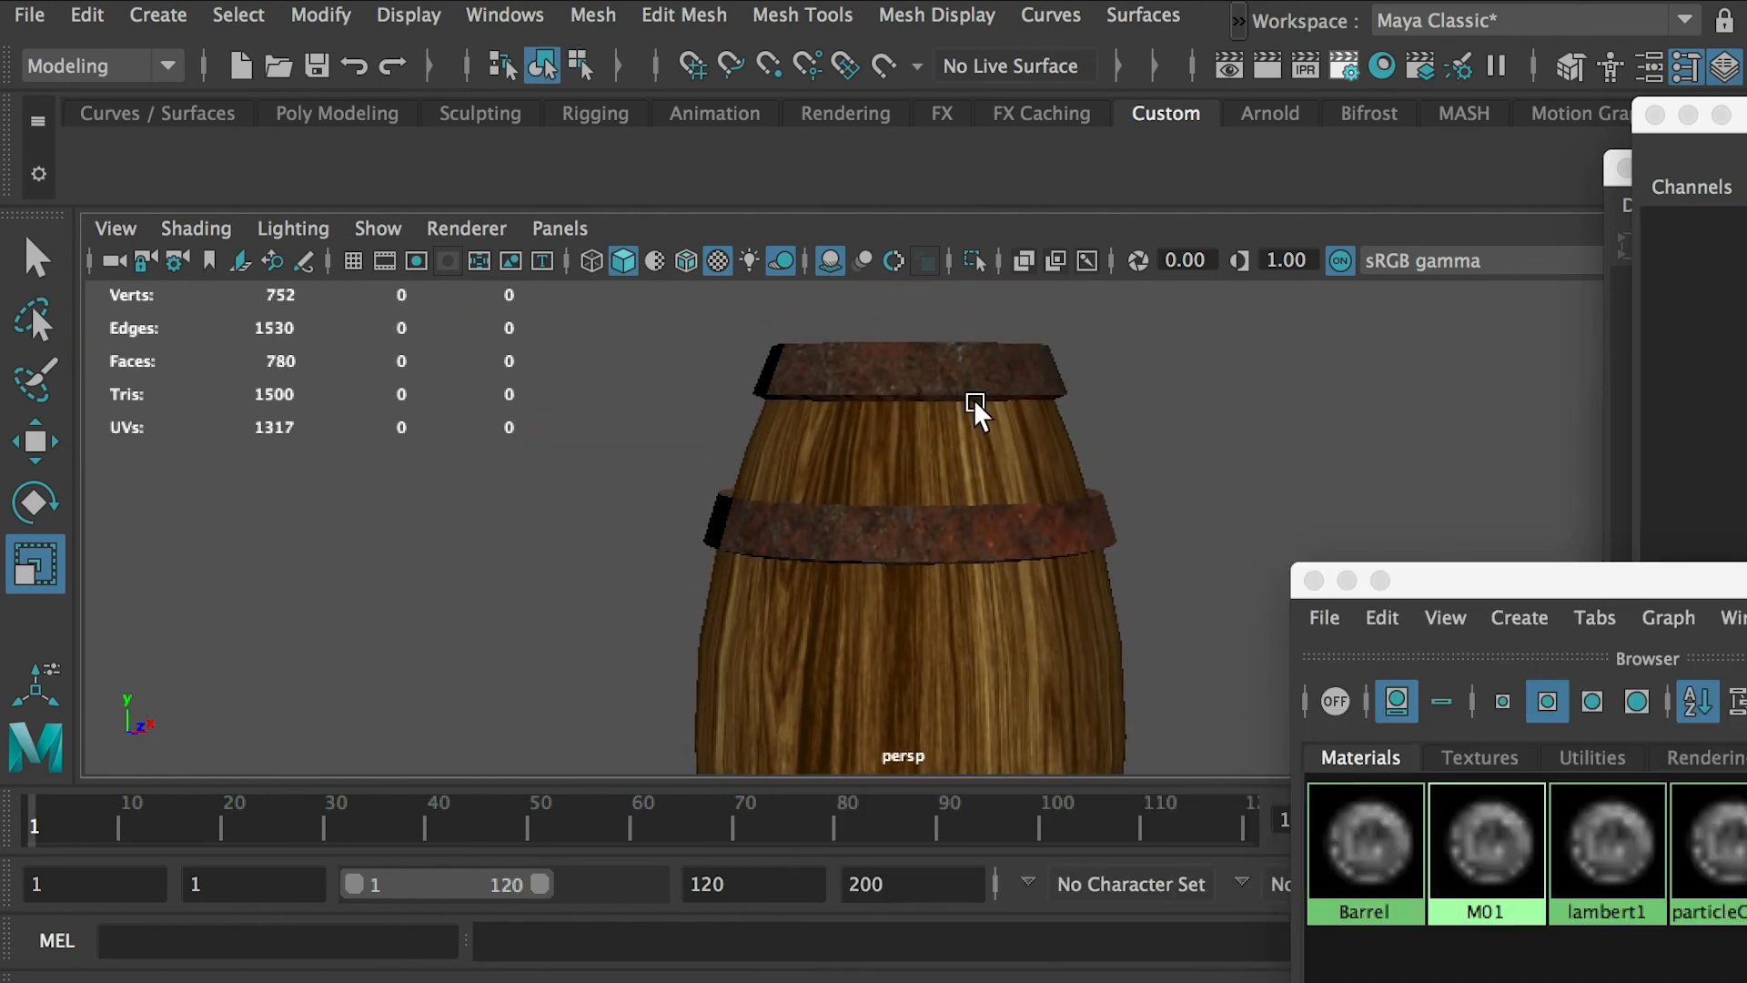
pyautogui.moveTo(909, 378)
pyautogui.keyDown('alt'); pyautogui.mouseDown()
pyautogui.moveTo(1103, 585)
pyautogui.moveTo(1018, 532)
pyautogui.mouseUp(); pyautogui.keyUp('alt')
pyautogui.moveTo(947, 401)
pyautogui.keyDown('alt'); pyautogui.mouseDown()
pyautogui.moveTo(981, 496)
pyautogui.moveTo(861, 476)
pyautogui.moveTo(850, 441)
pyautogui.mouseUp(); pyautogui.keyUp('alt')
pyautogui.moveTo(1150, 515)
pyautogui.keyDown('alt'); pyautogui.mouseDown()
pyautogui.moveTo(783, 510)
pyautogui.moveTo(1138, 570)
pyautogui.mouseUp(); pyautogui.keyUp('alt')
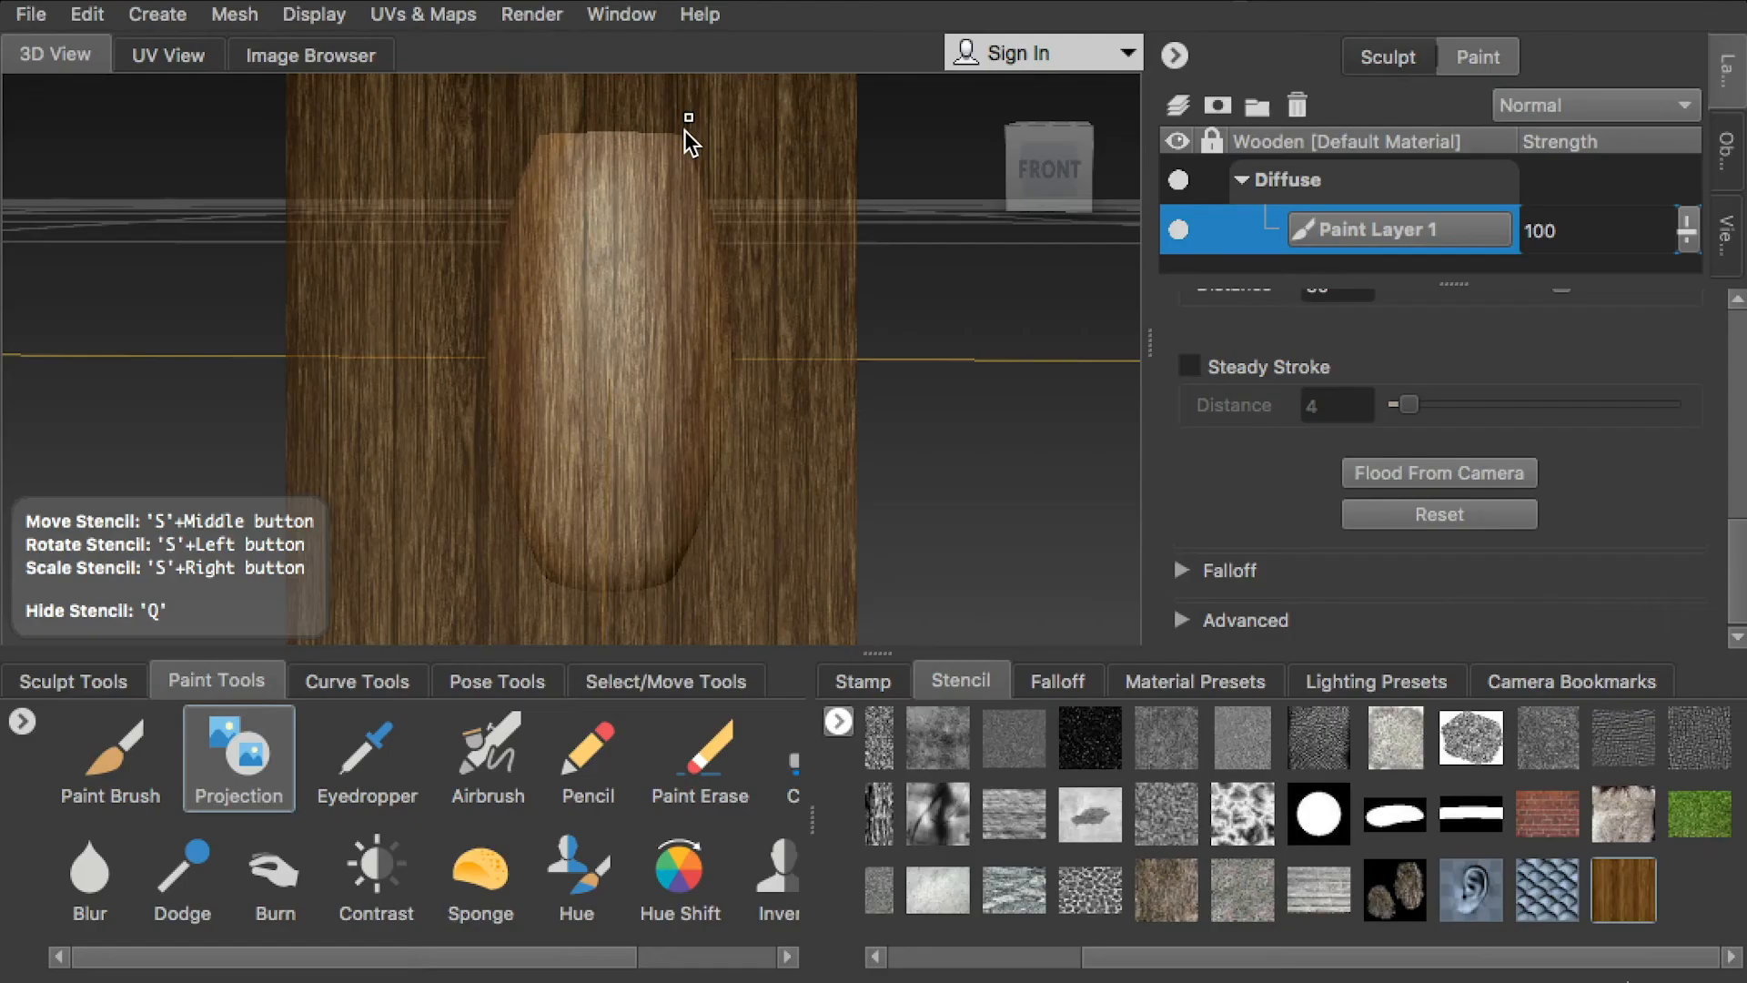
# - In Mudbox, paint the wood stencil projection down the front of the barrel on Paint Layer 1 and collapse the Diffuse channel
pyautogui.moveTo(611, 169)
pyautogui.mouseDown()
pyautogui.moveTo(624, 155)
pyautogui.moveTo(612, 564)
pyautogui.mouseUp()
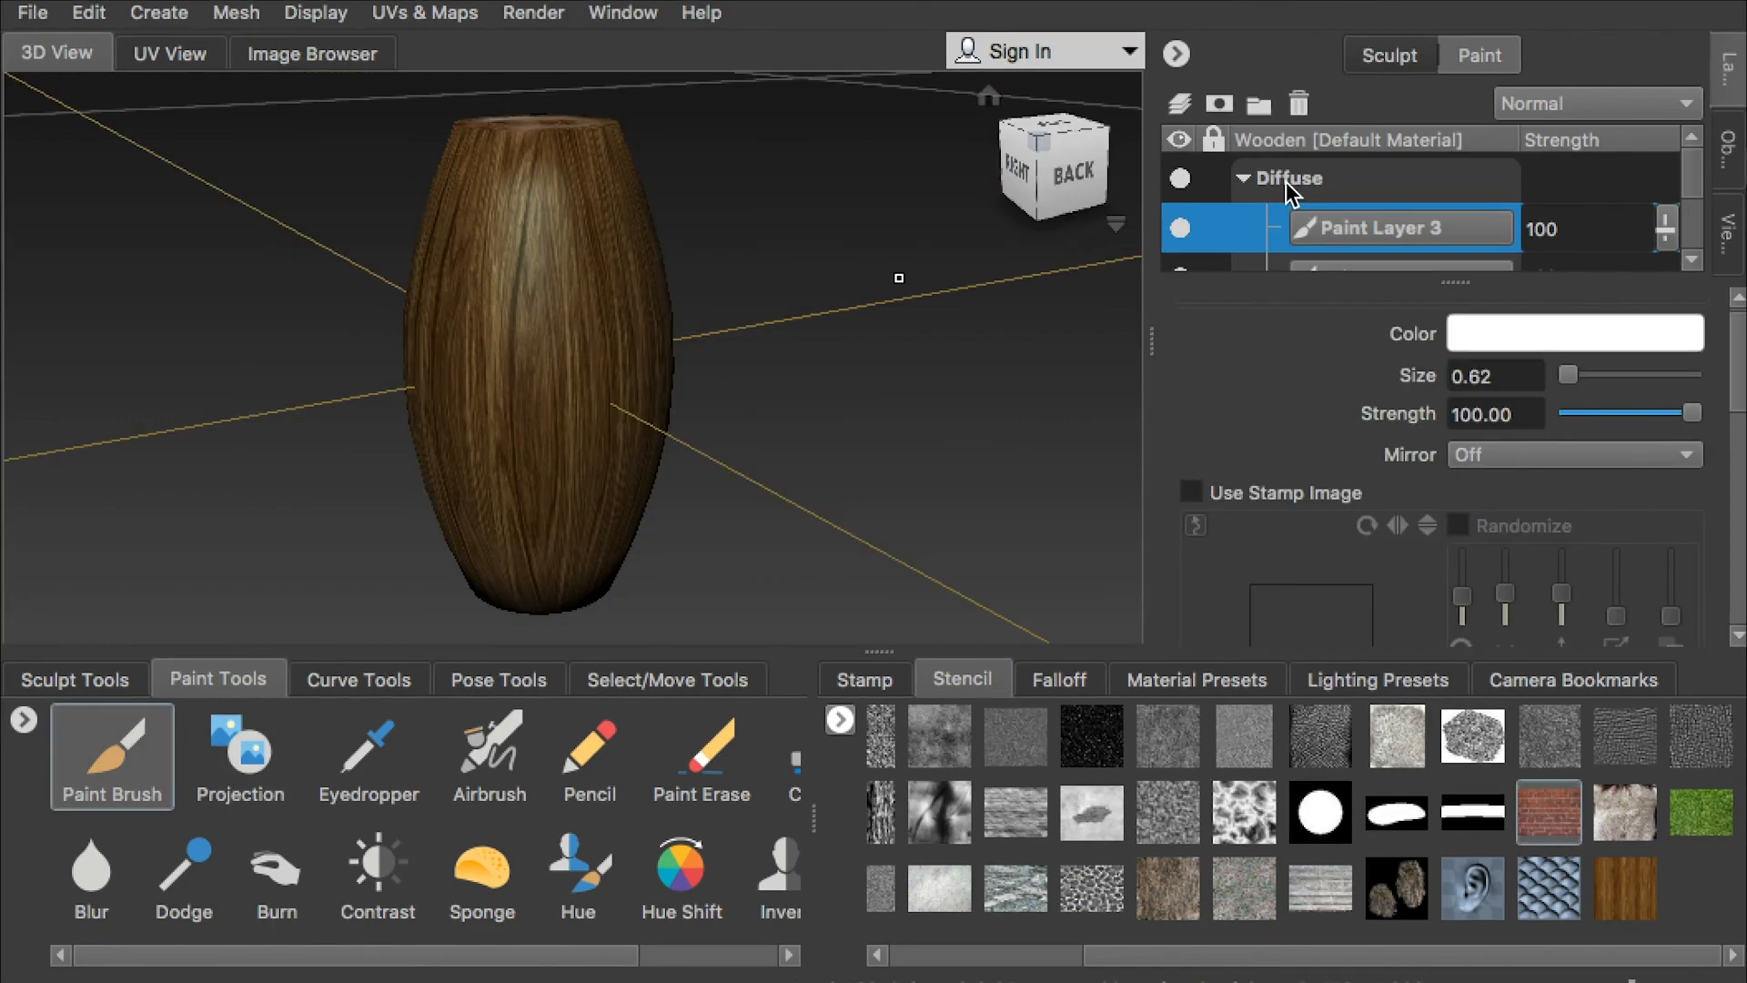
pyautogui.click(1258, 182)
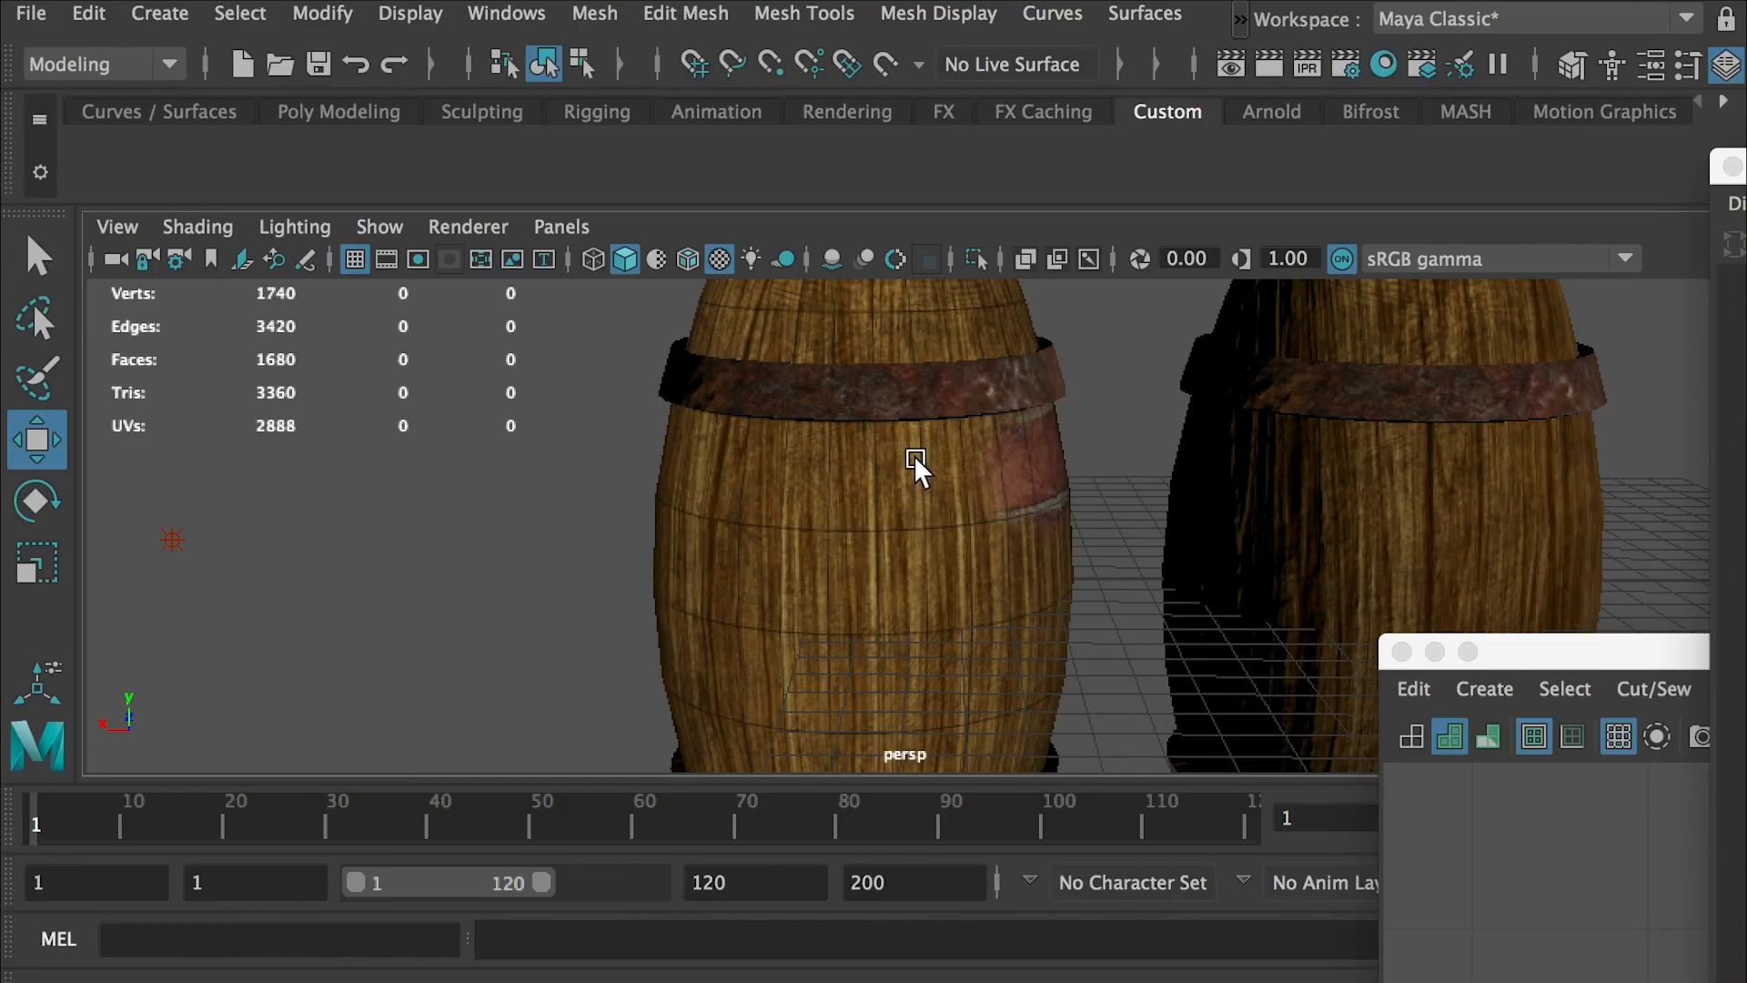
# - Return to the two-barrel Maya scene and compare the newly textured barrel with the original from another angle
pyautogui.keyDown('alt'); pyautogui.moveTo(916, 460); pyautogui.dragTo(991, 579); pyautogui.keyUp('alt')
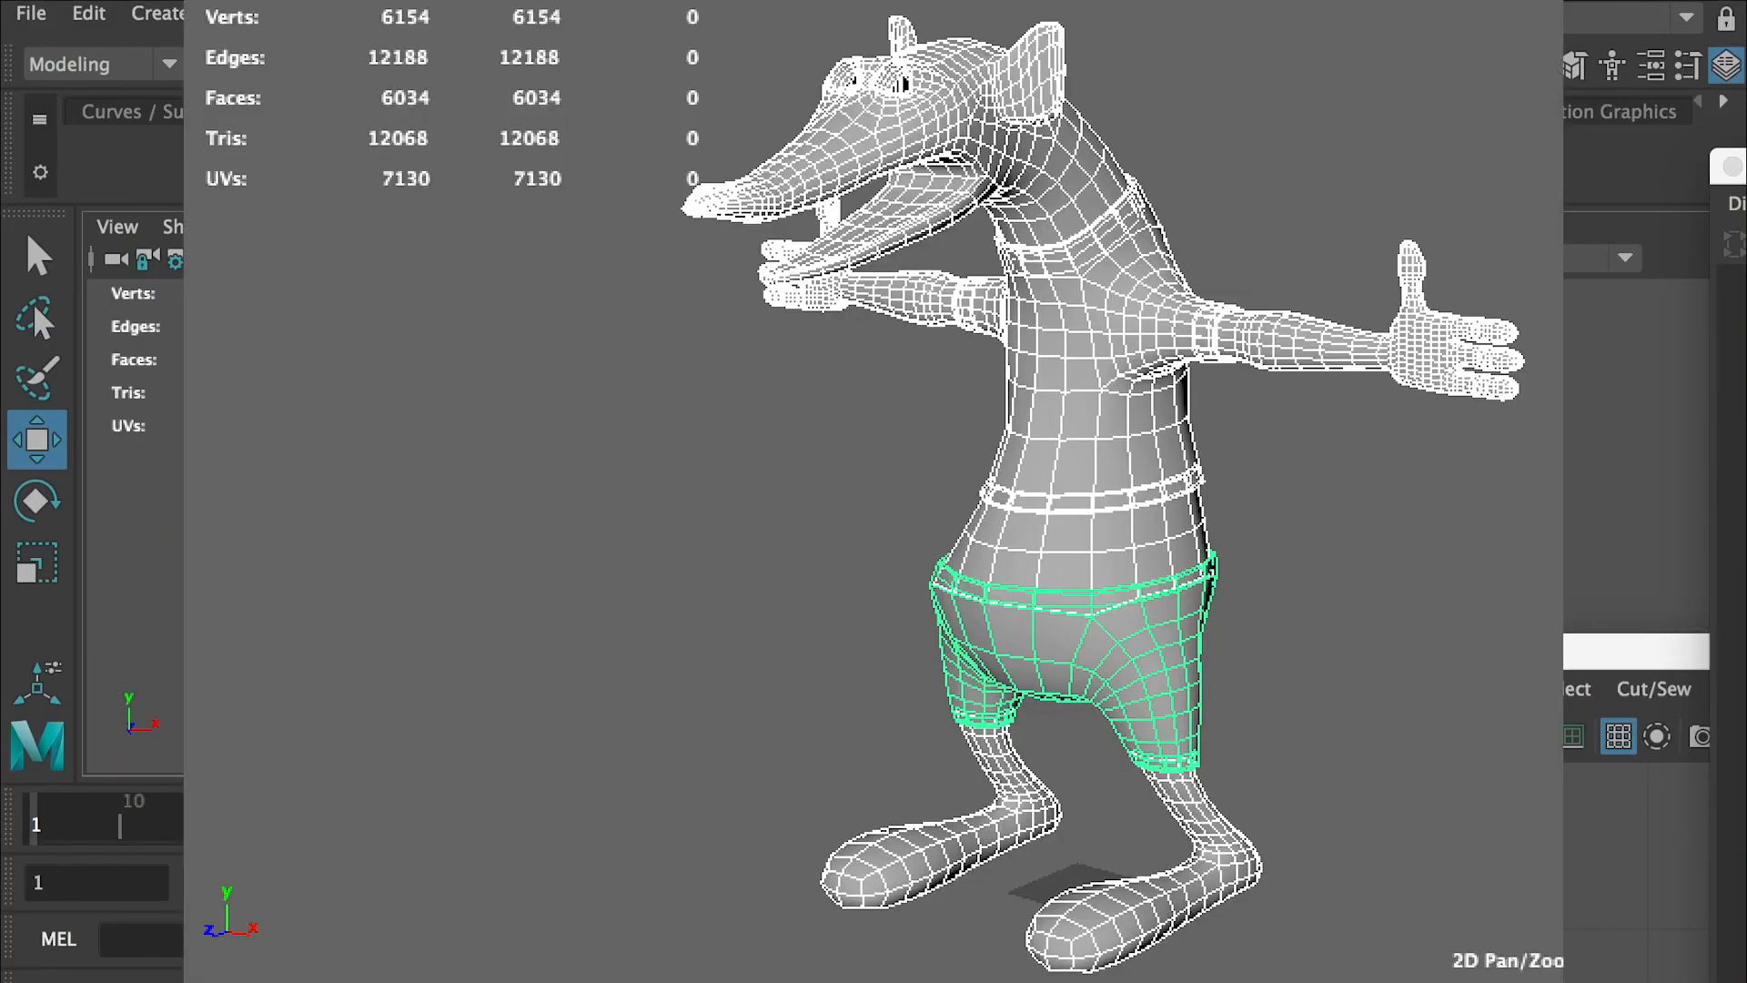